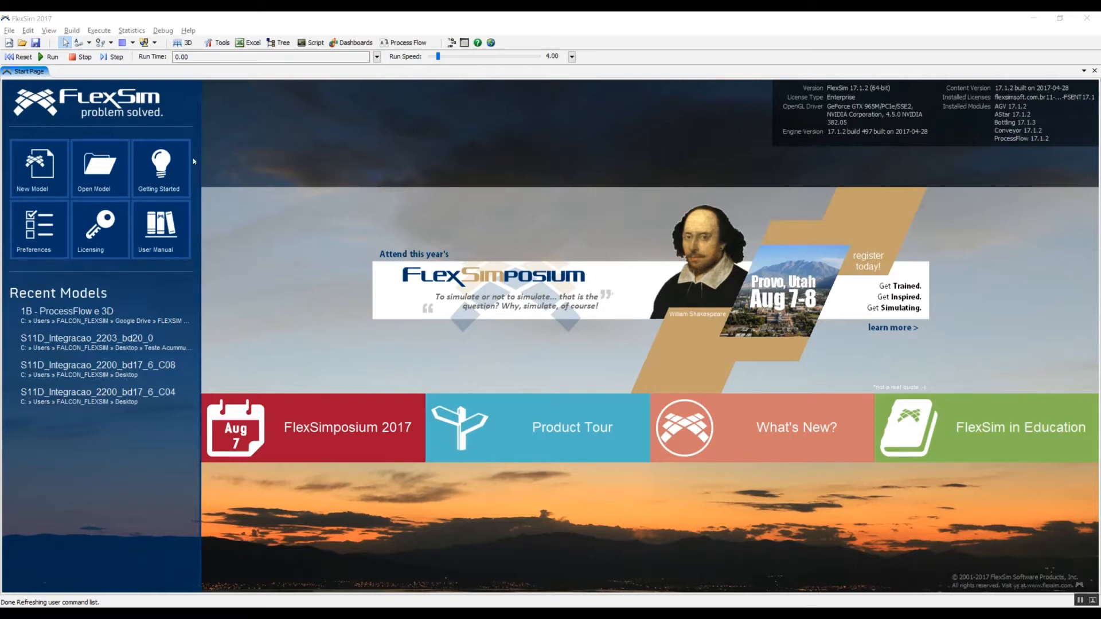
# - Create a new model with time in seconds, length in meters and fluid in liters
pyautogui.click(51, 174)
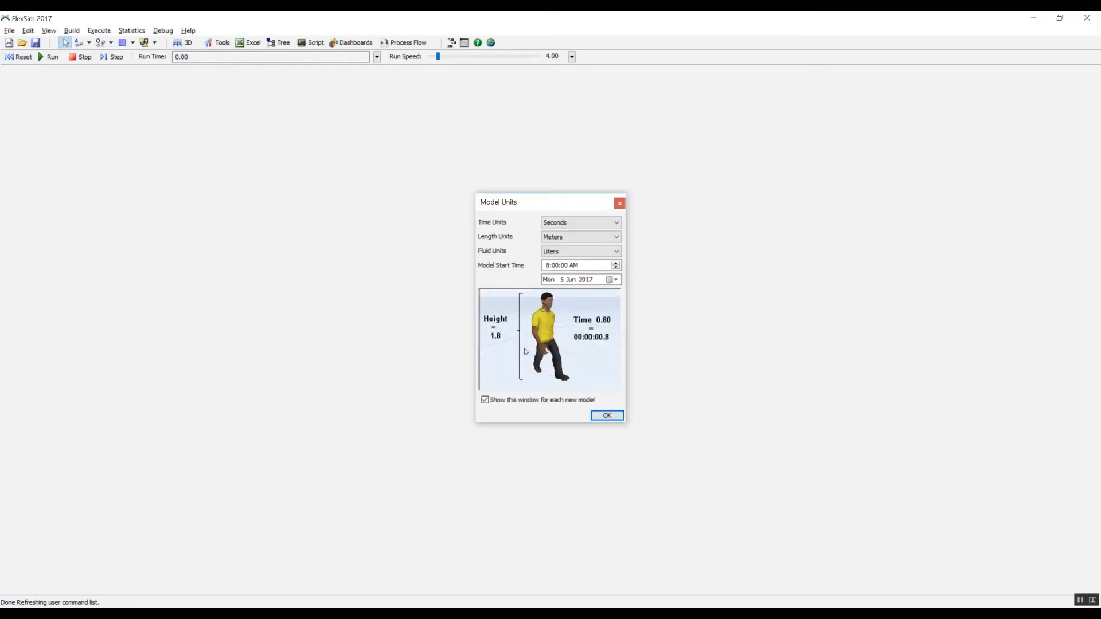
pyautogui.click(607, 415)
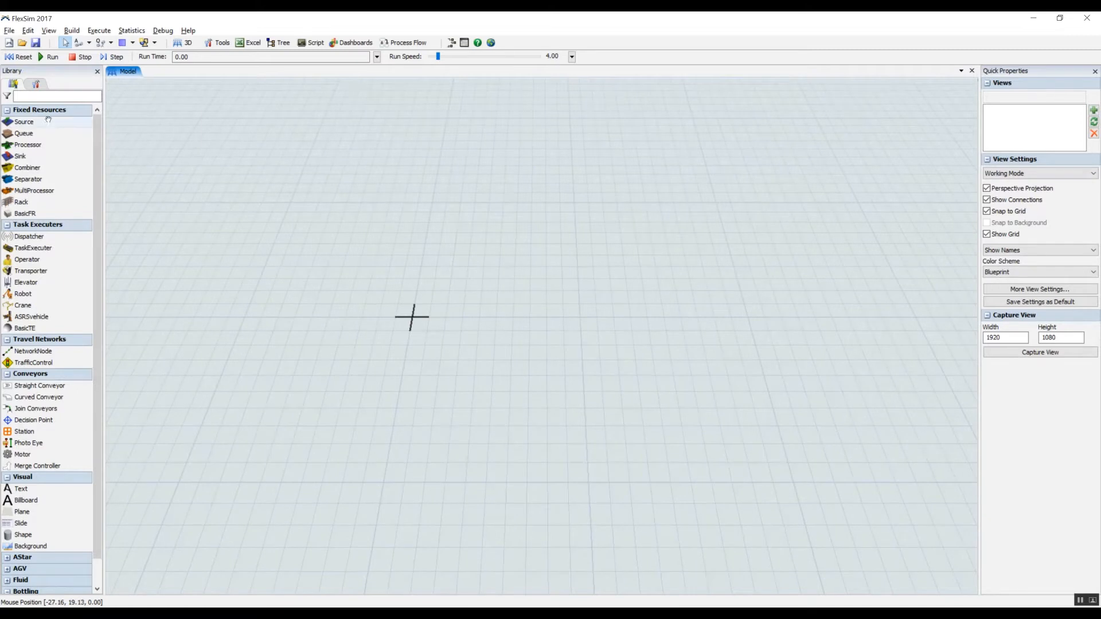
# - Place a Source at the origin and line up a Queue, a Processor and a Sink beside it, leaving a wide gap after the Queue
pyautogui.moveTo(419, 302); pyautogui.dragTo(425, 301)
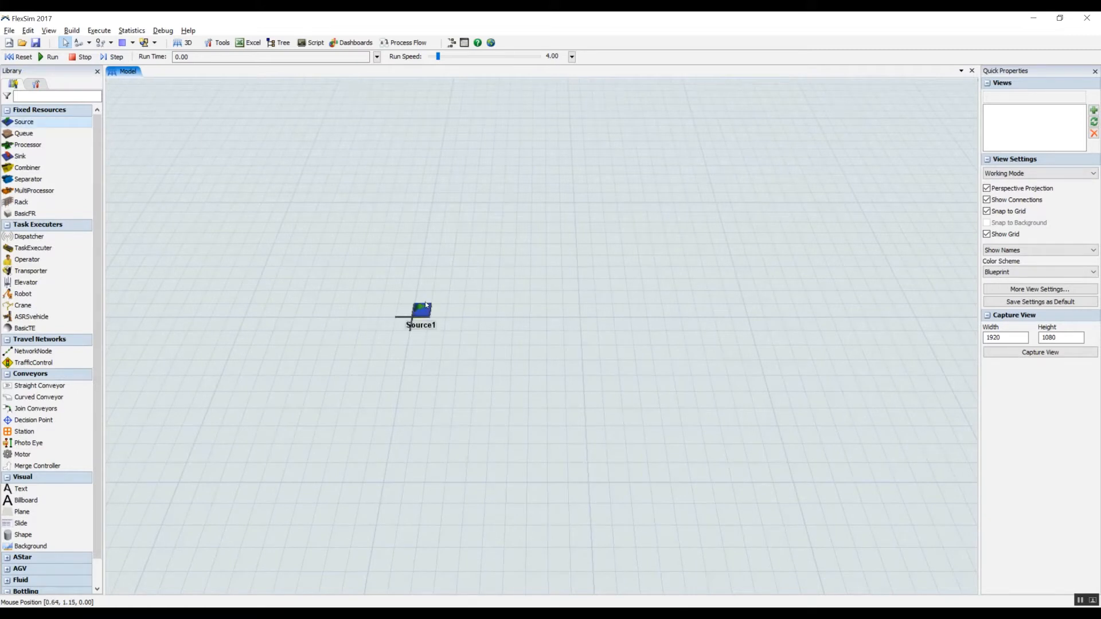
pyautogui.moveTo(562, 321); pyautogui.dragTo(481, 320)
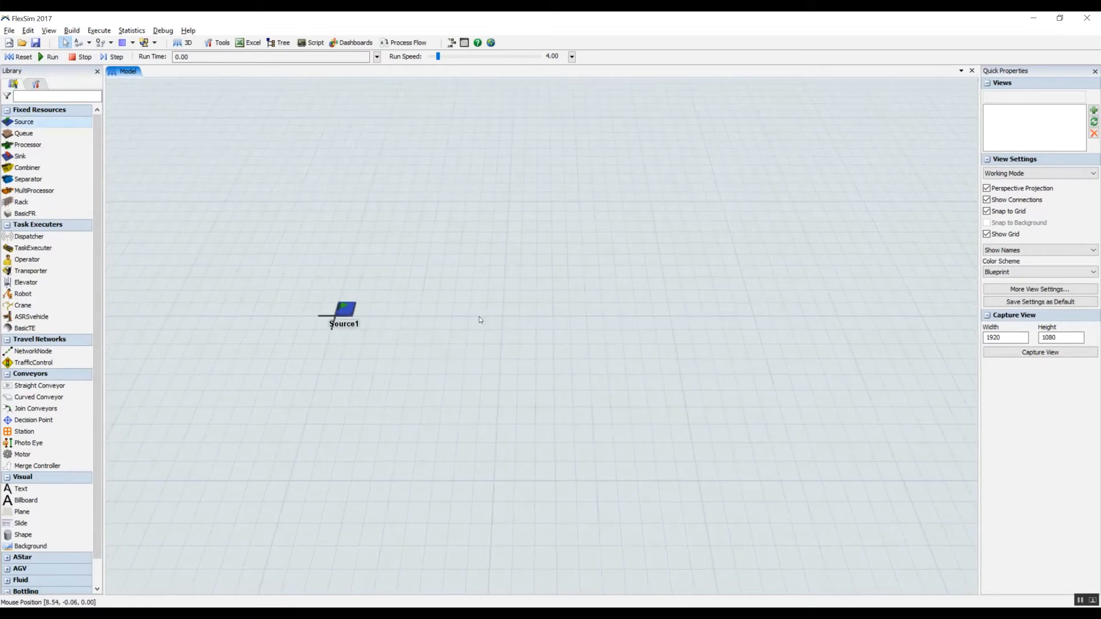
pyautogui.moveTo(31, 134); pyautogui.dragTo(404, 302)
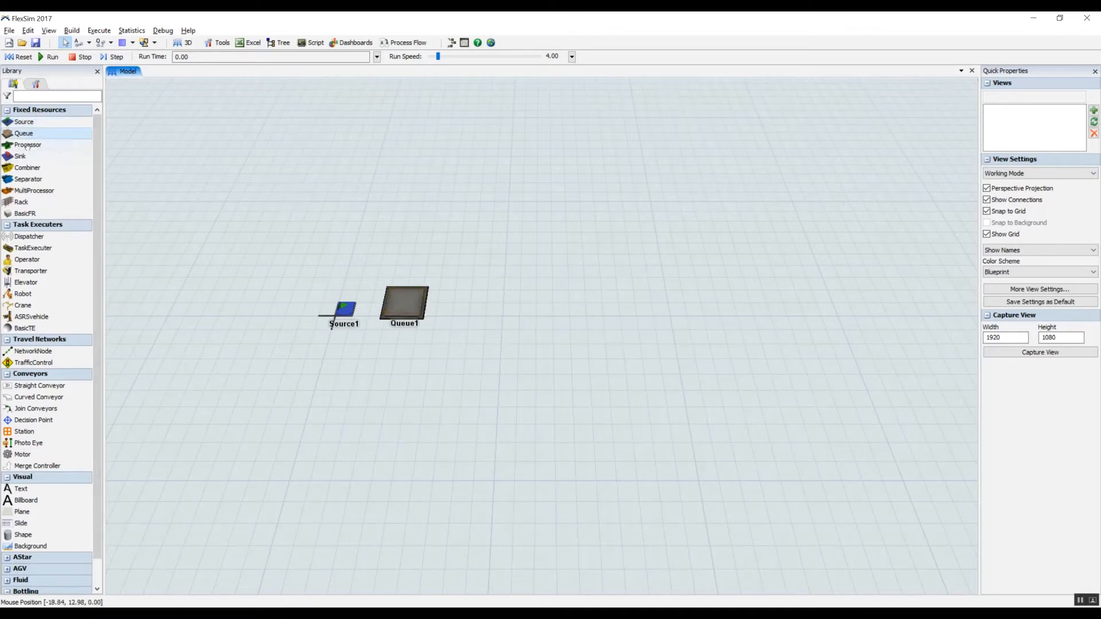
pyautogui.moveTo(28, 146); pyautogui.dragTo(150, 189)
pyautogui.moveTo(629, 287); pyautogui.dragTo(636, 289)
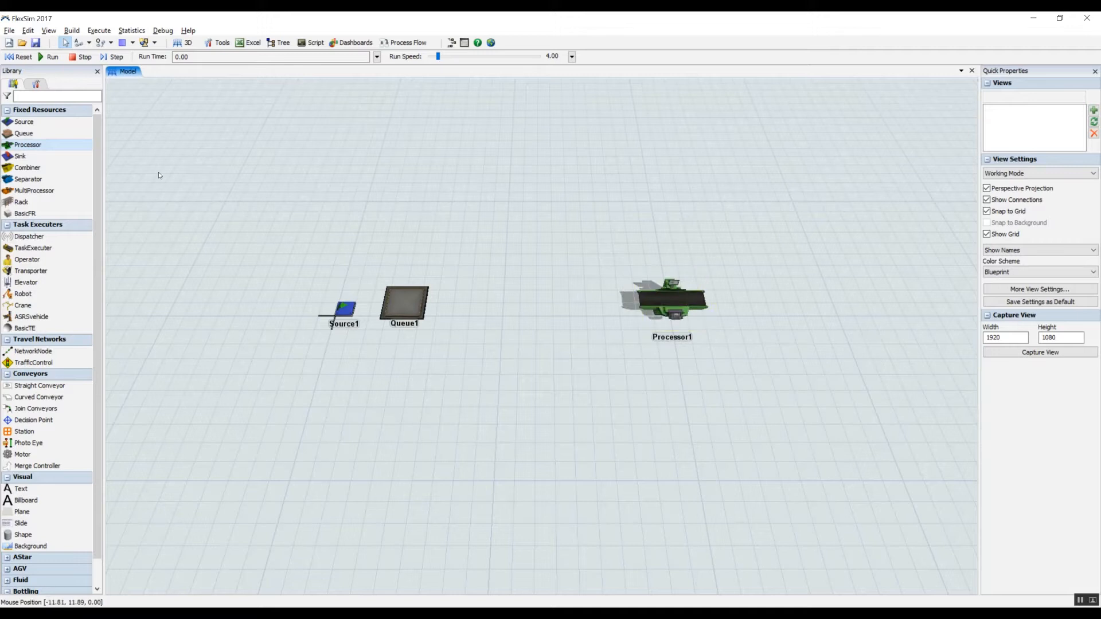
pyautogui.moveTo(20, 156); pyautogui.dragTo(727, 310)
# - Connect the Source to the Queue and the Processor to the Sink, leaving the Queue and Processor unconnected
pyautogui.moveTo(344, 310); pyautogui.dragTo(404, 303)
pyautogui.moveTo(676, 298); pyautogui.dragTo(798, 269)
pyautogui.click(711, 296)
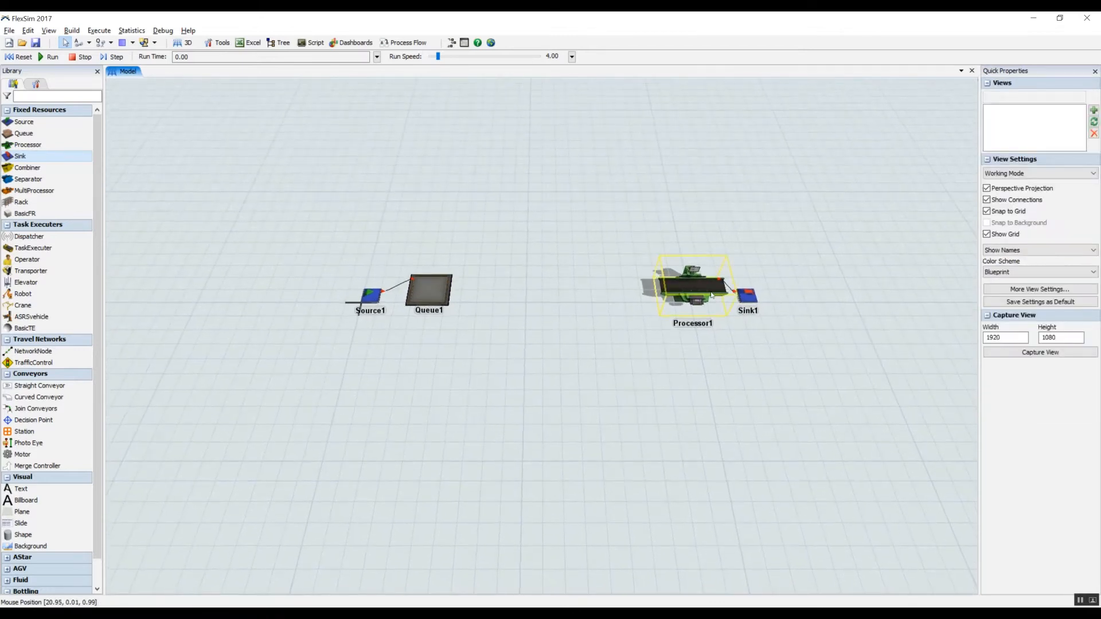
pyautogui.click(642, 274)
pyautogui.moveTo(592, 277); pyautogui.dragTo(552, 304)
pyautogui.scroll(2, 539, 304)
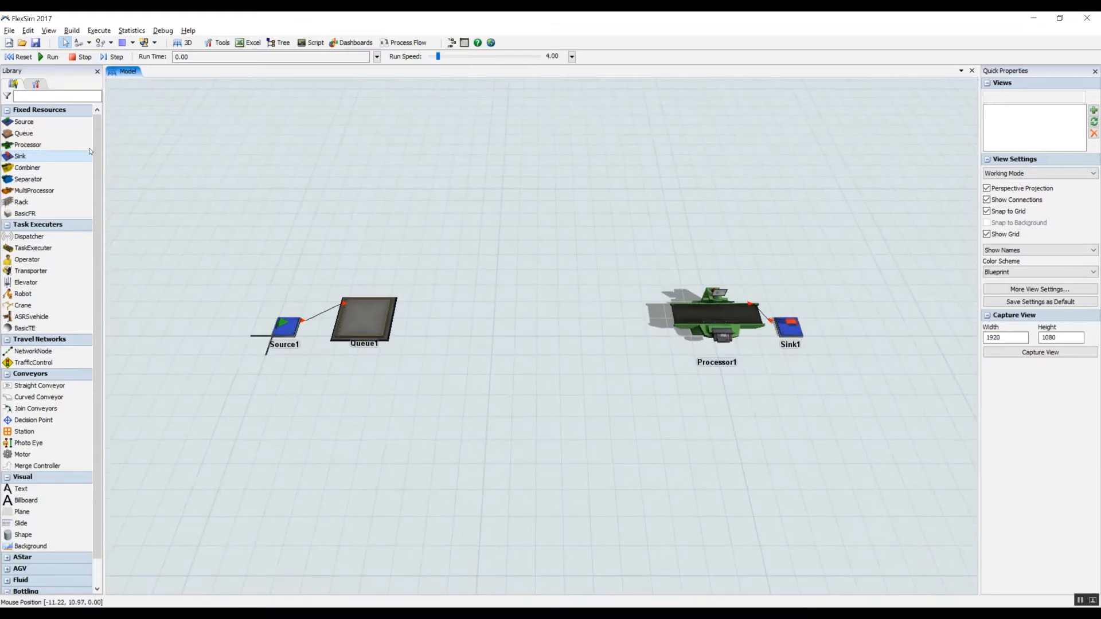
# - Reset the model and run it in short stretches, stopping to see how items move through the Queue
pyautogui.click(19, 58)
pyautogui.click(114, 57)
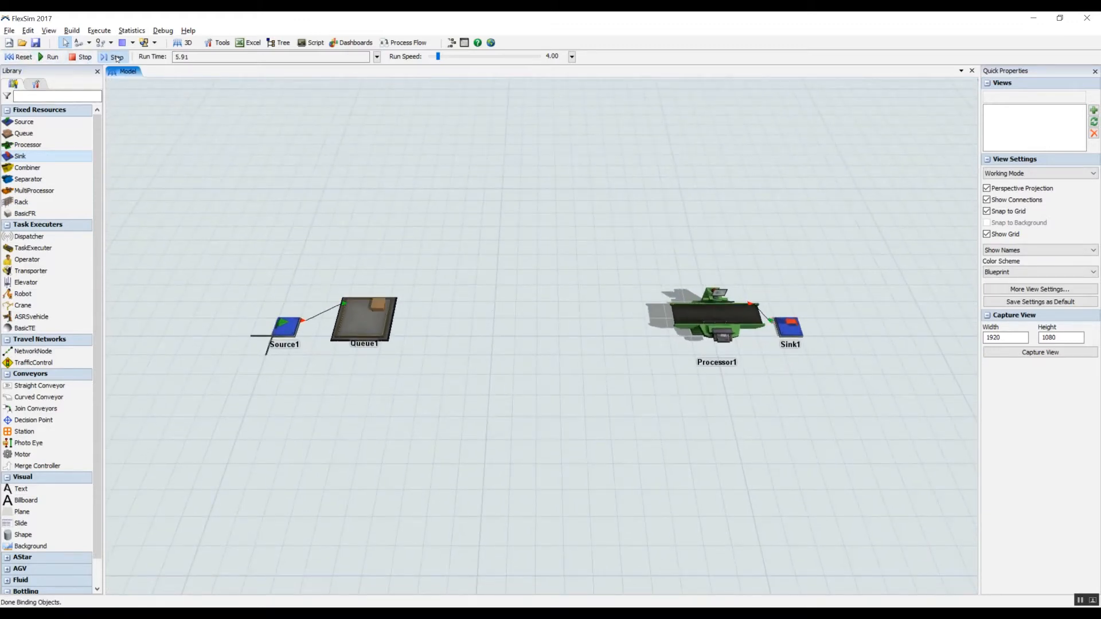
pyautogui.click(117, 58)
pyautogui.click(118, 58)
pyautogui.click(83, 57)
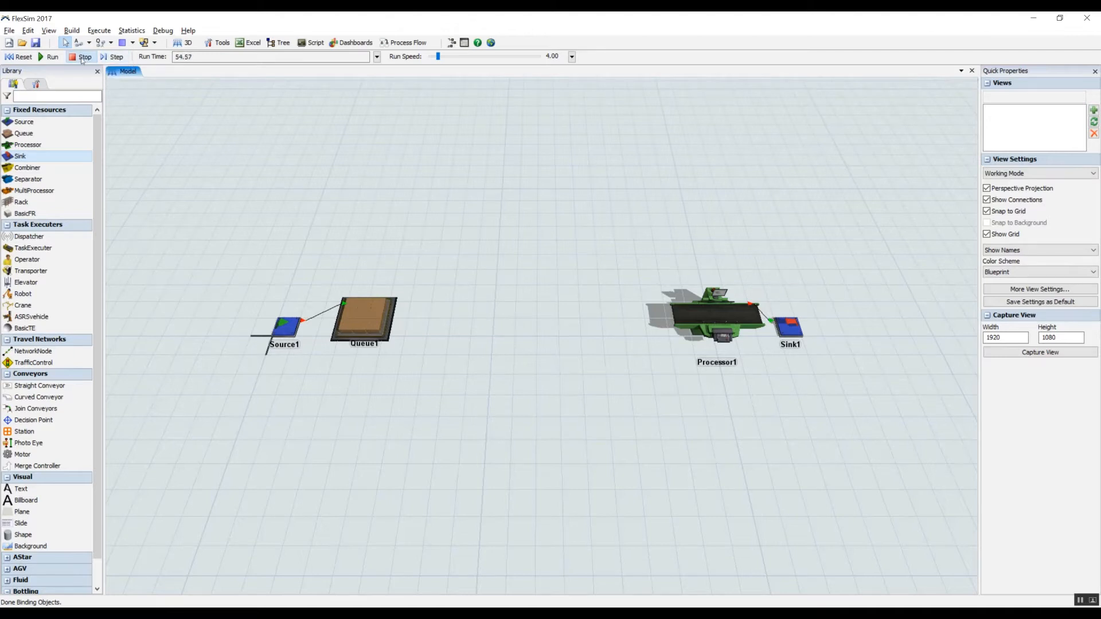
pyautogui.moveTo(465, 261); pyautogui.dragTo(474, 265)
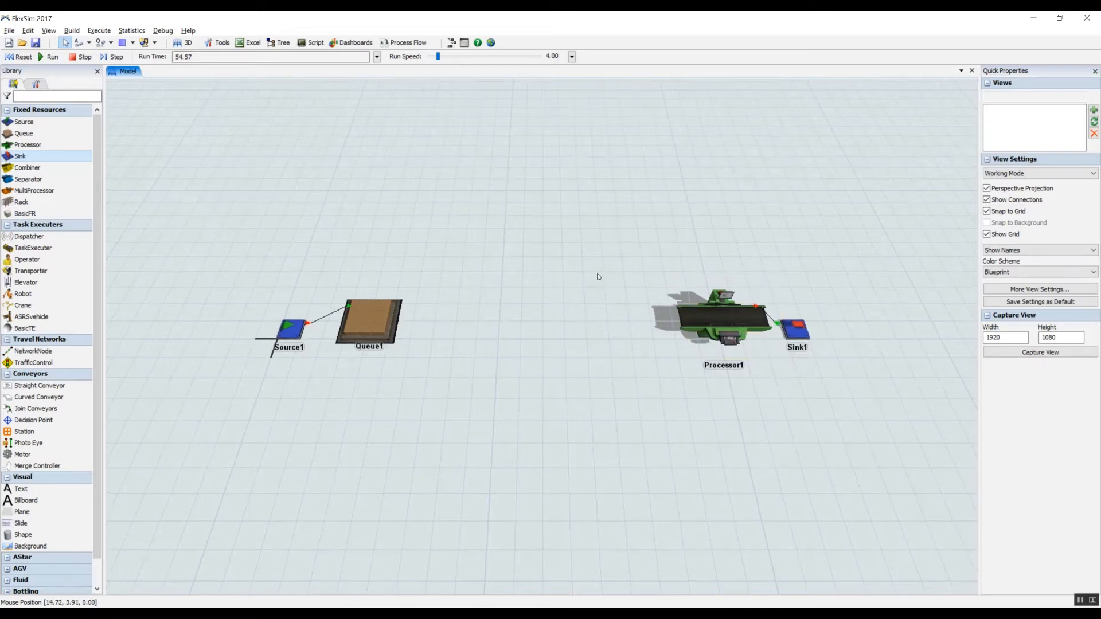
pyautogui.click(55, 56)
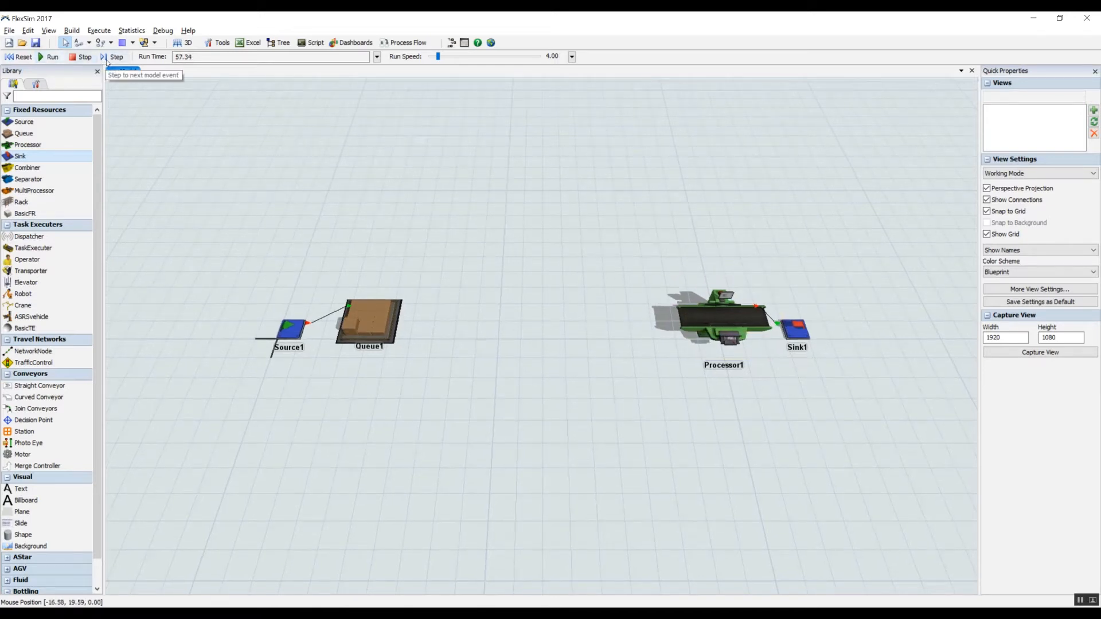
pyautogui.click(86, 58)
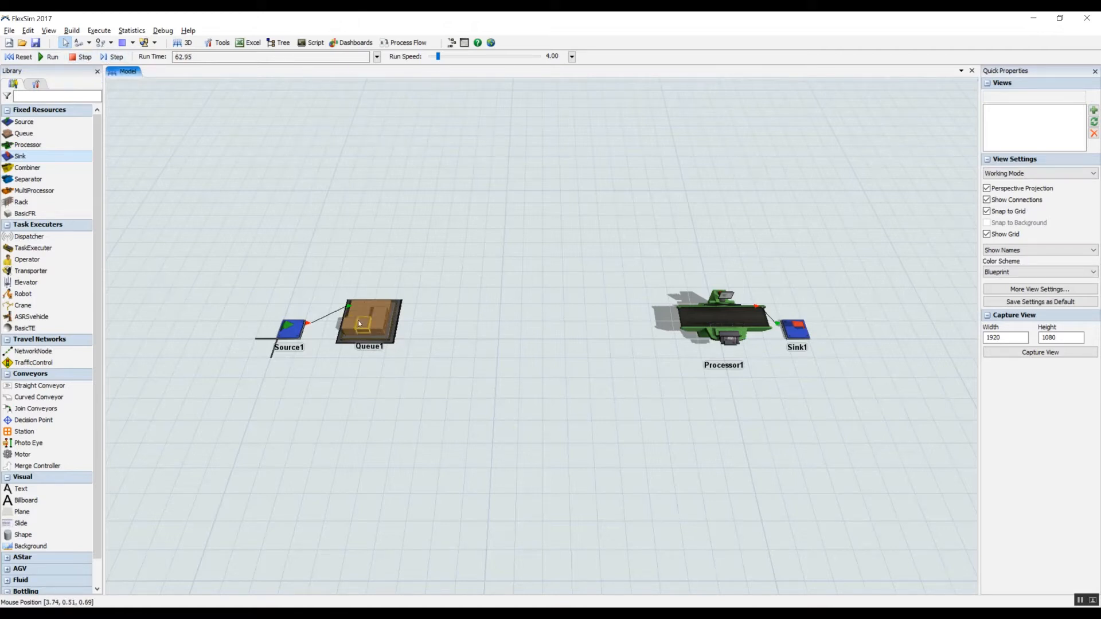
# - Examine a box in the Queue and the Processor, and reset the simulation
pyautogui.click(379, 325)
pyautogui.click(717, 312)
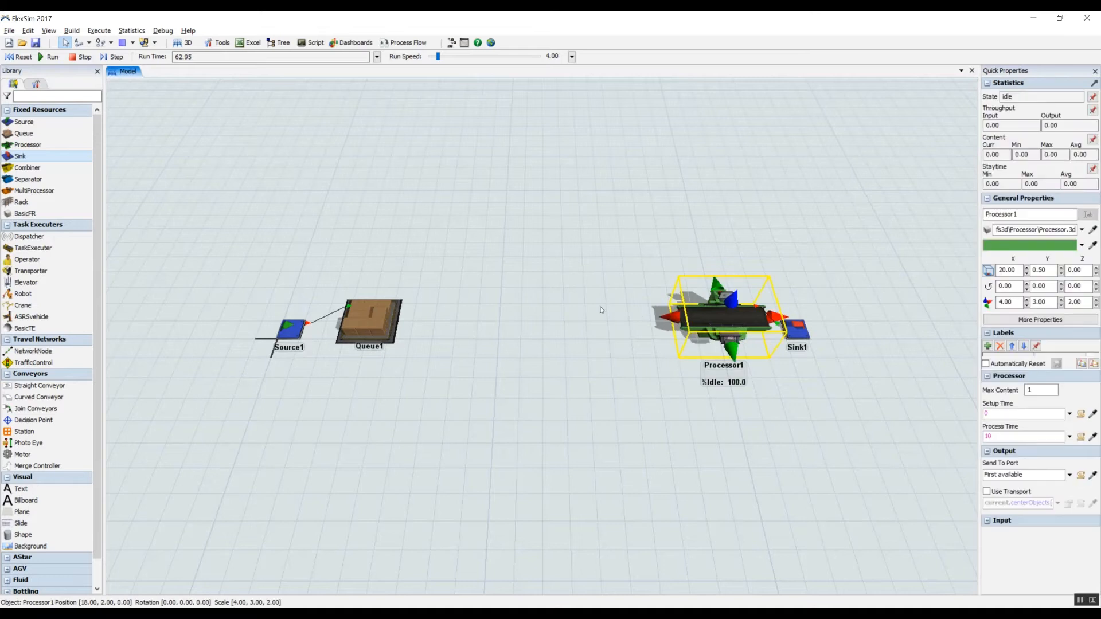
pyautogui.click(590, 299)
pyautogui.moveTo(590, 300); pyautogui.dragTo(499, 300)
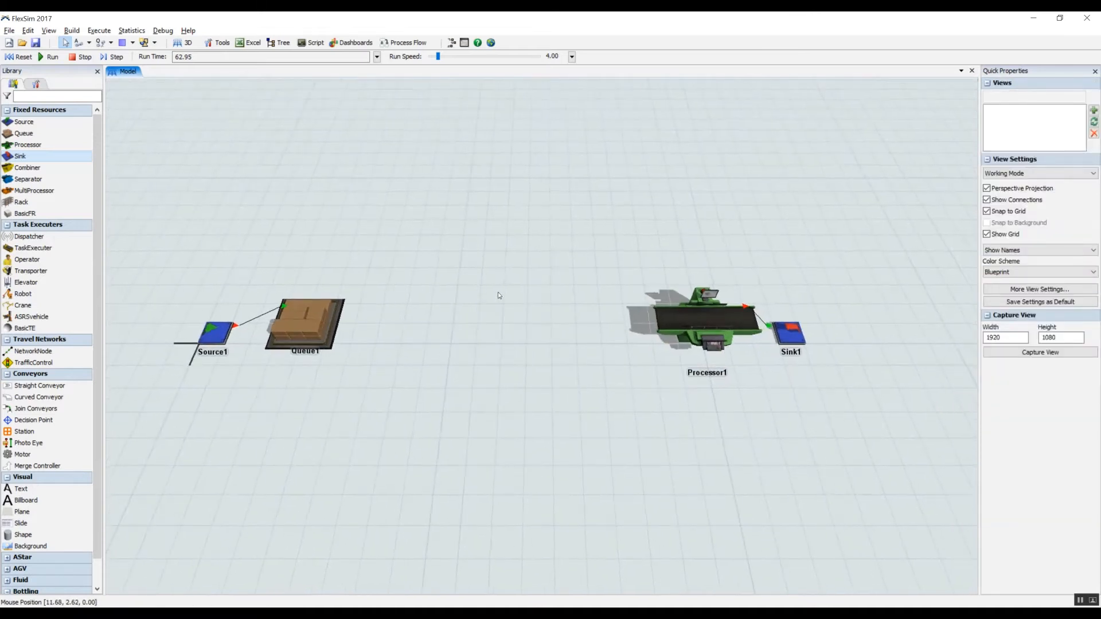
pyautogui.click(316, 327)
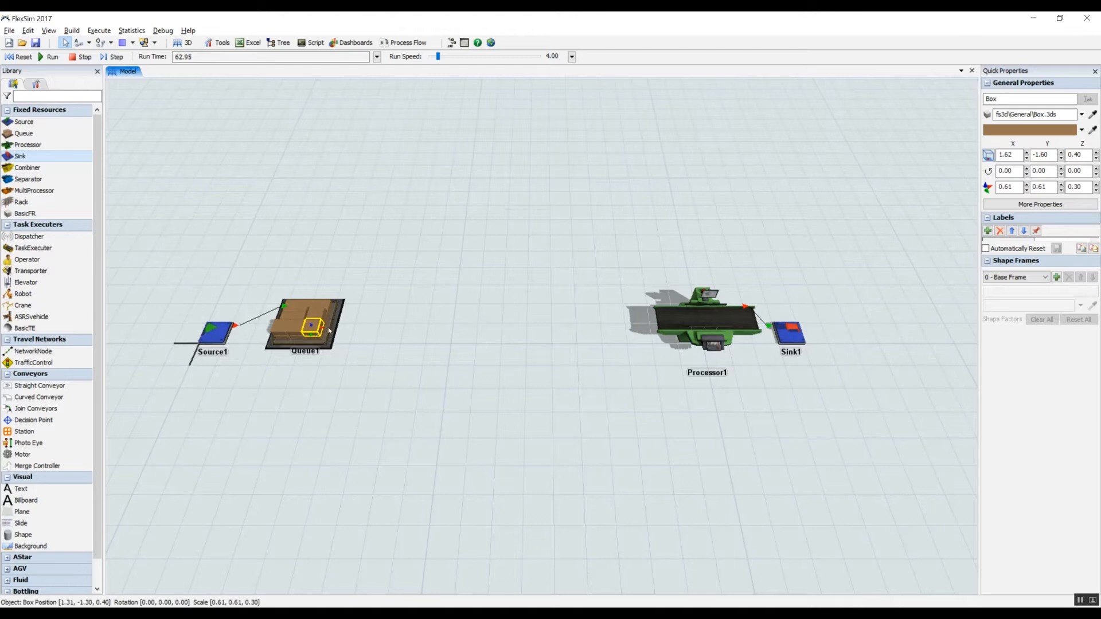
pyautogui.click(403, 339)
pyautogui.click(20, 57)
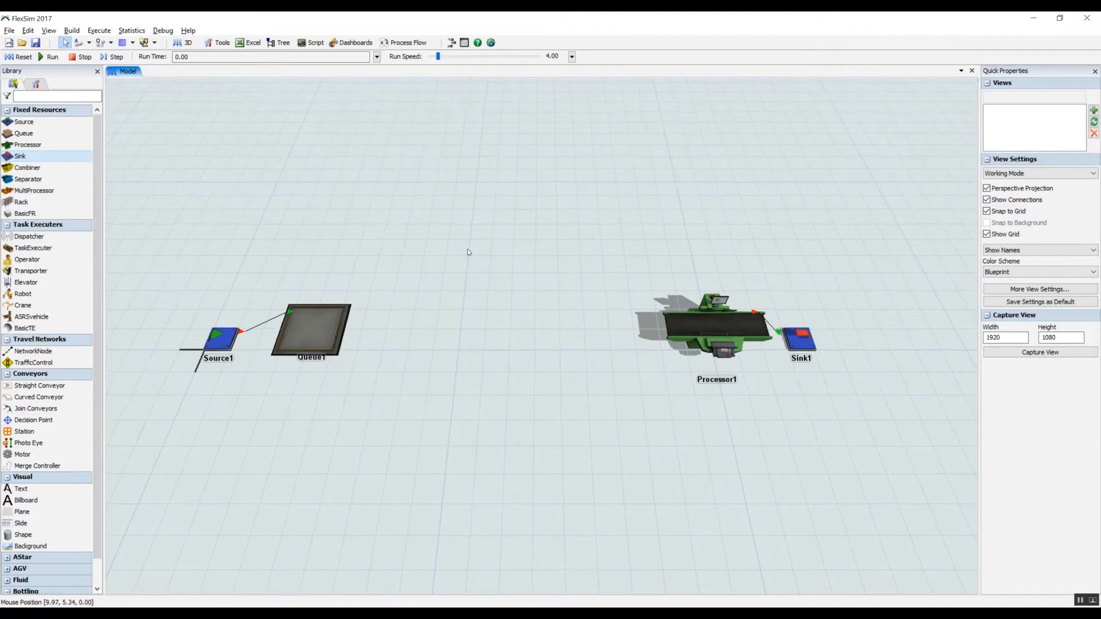
pyautogui.click(38, 84)
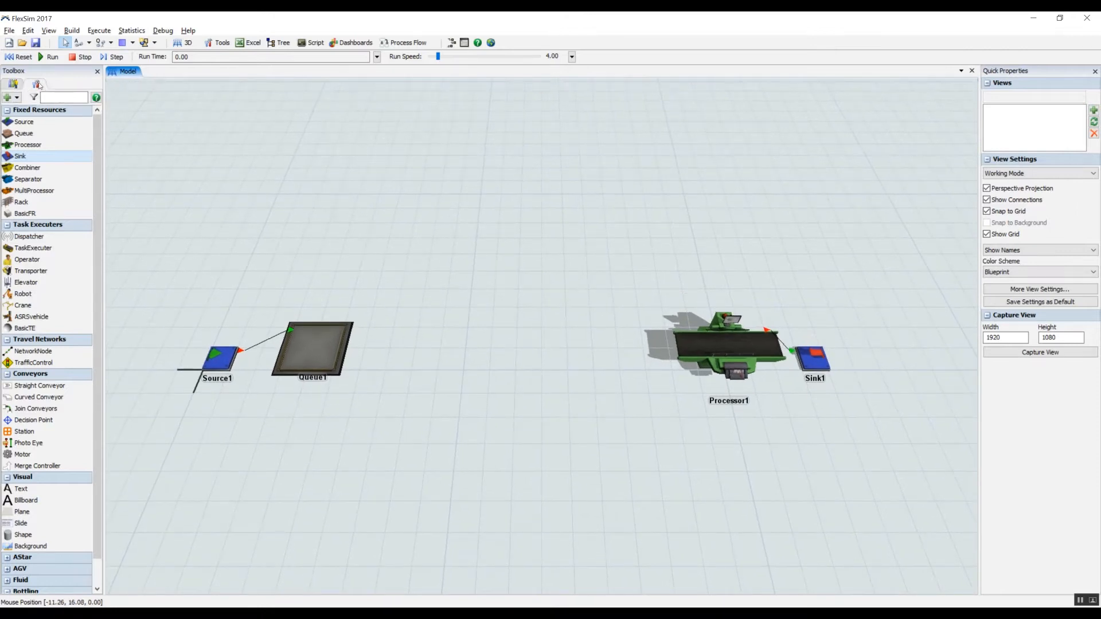
pyautogui.click(13, 84)
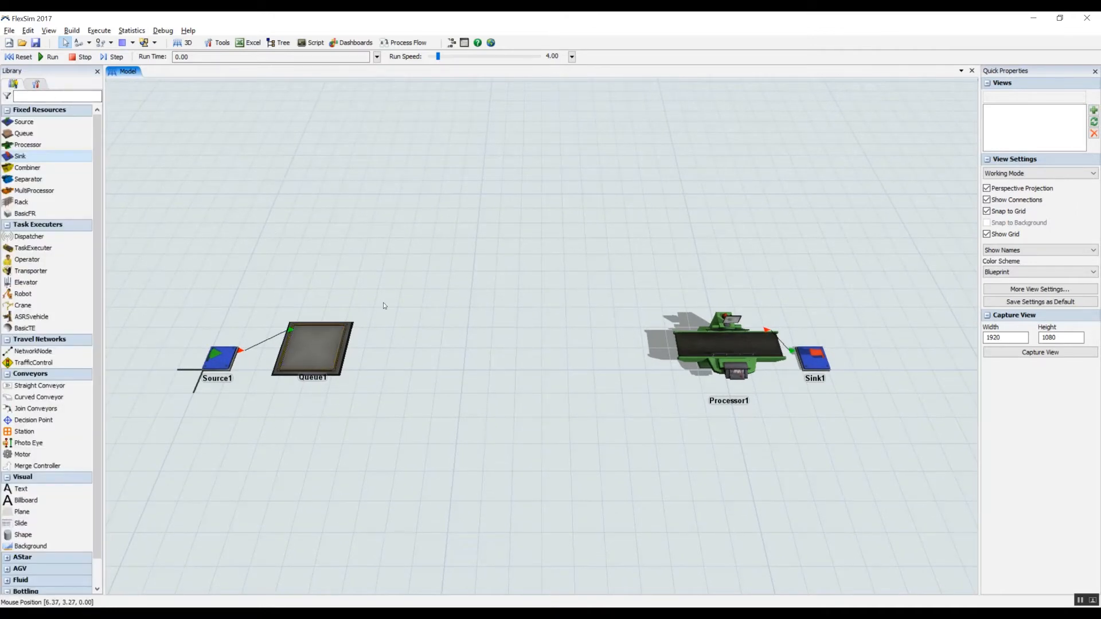
# - Open Queue1's properties and set Send To Port to Push to Item List with a newly added list
pyautogui.doubleClick(340, 341)
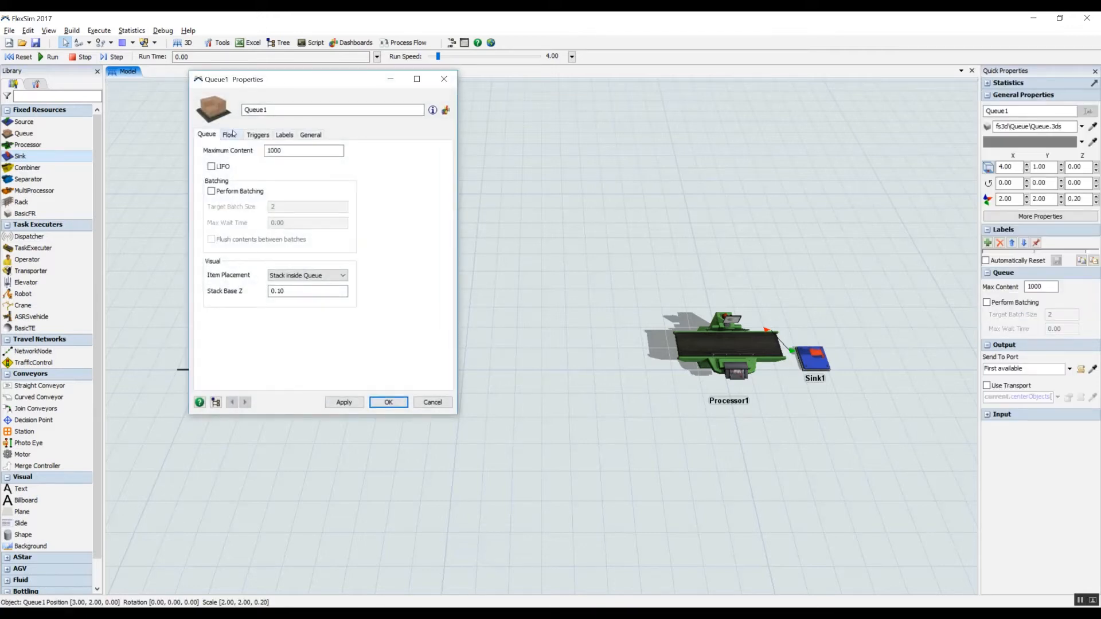
pyautogui.moveTo(300, 85); pyautogui.dragTo(854, 154)
pyautogui.moveTo(554, 239); pyautogui.dragTo(476, 235)
pyautogui.scroll(-2, 475, 237)
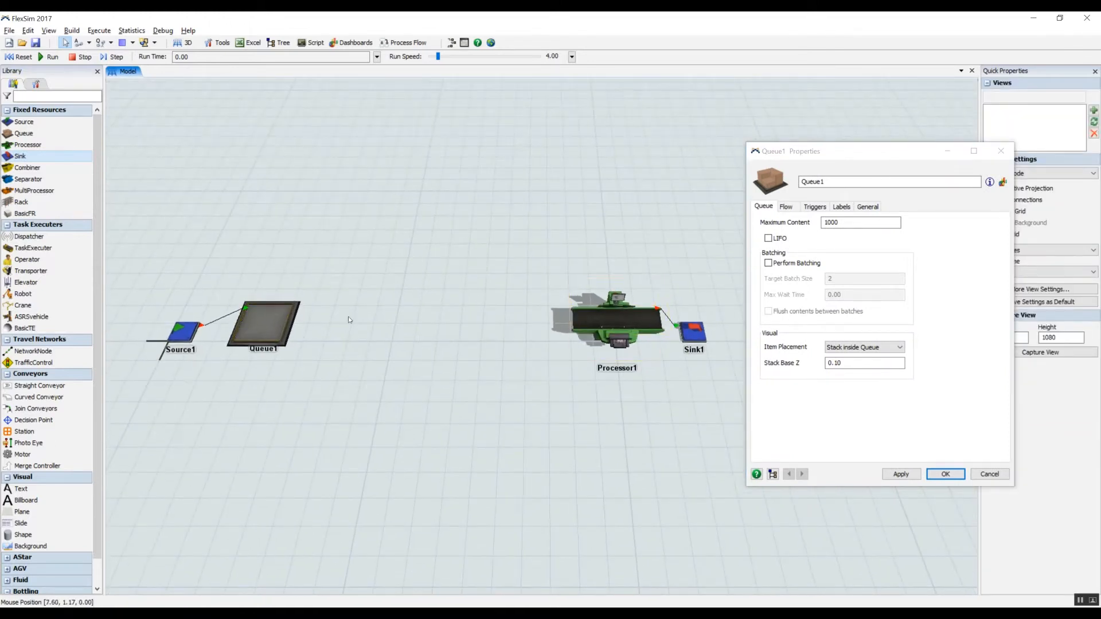
pyautogui.click(796, 210)
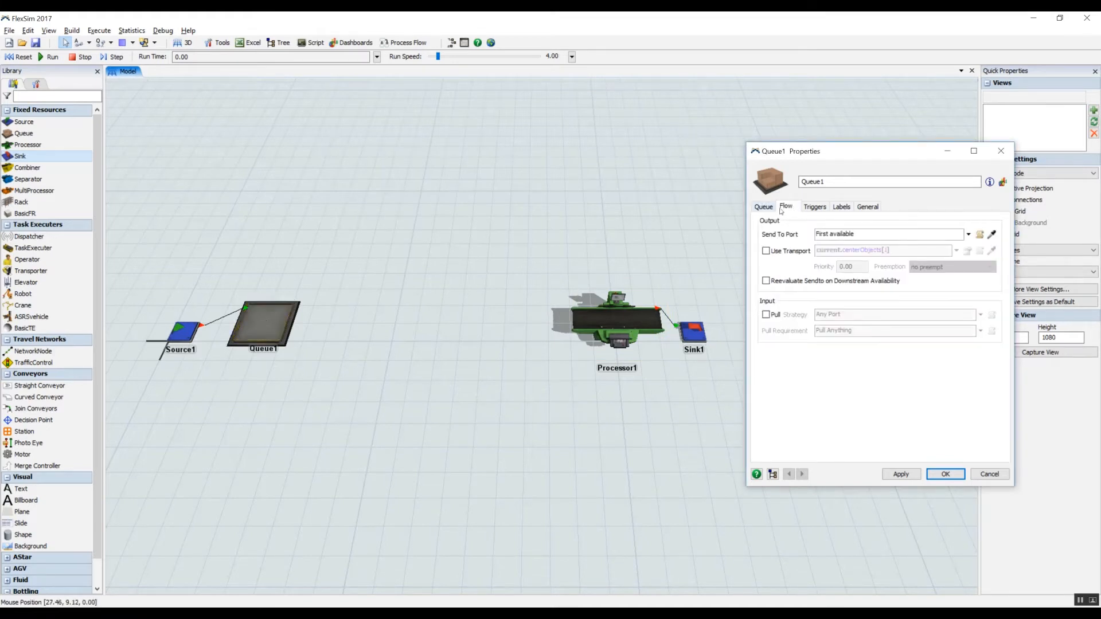
pyautogui.click(969, 234)
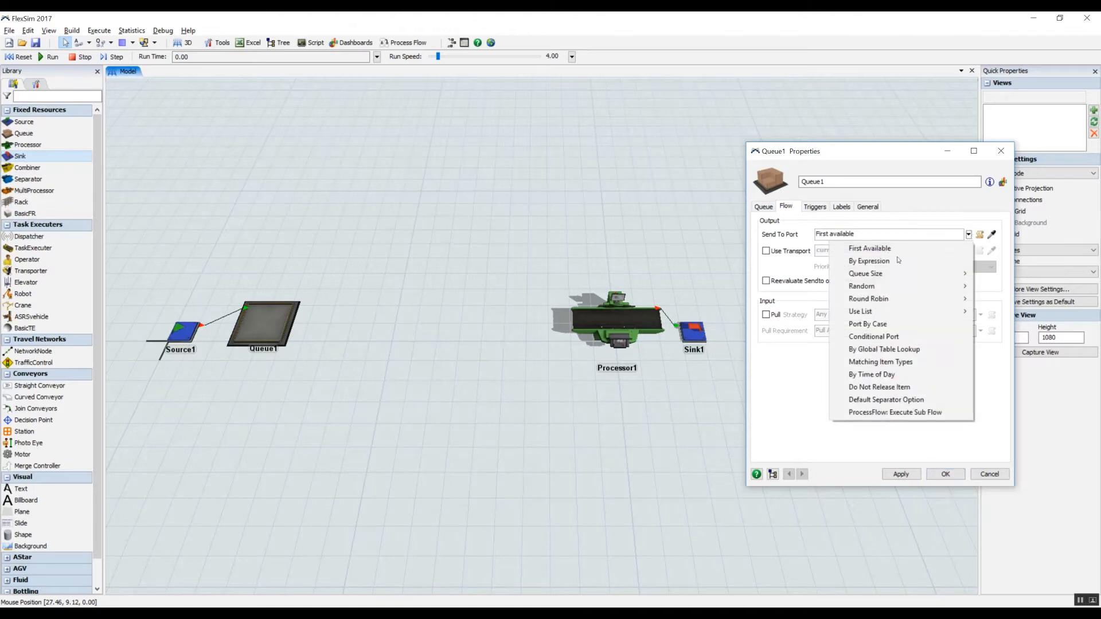
pyautogui.moveTo(860, 313)
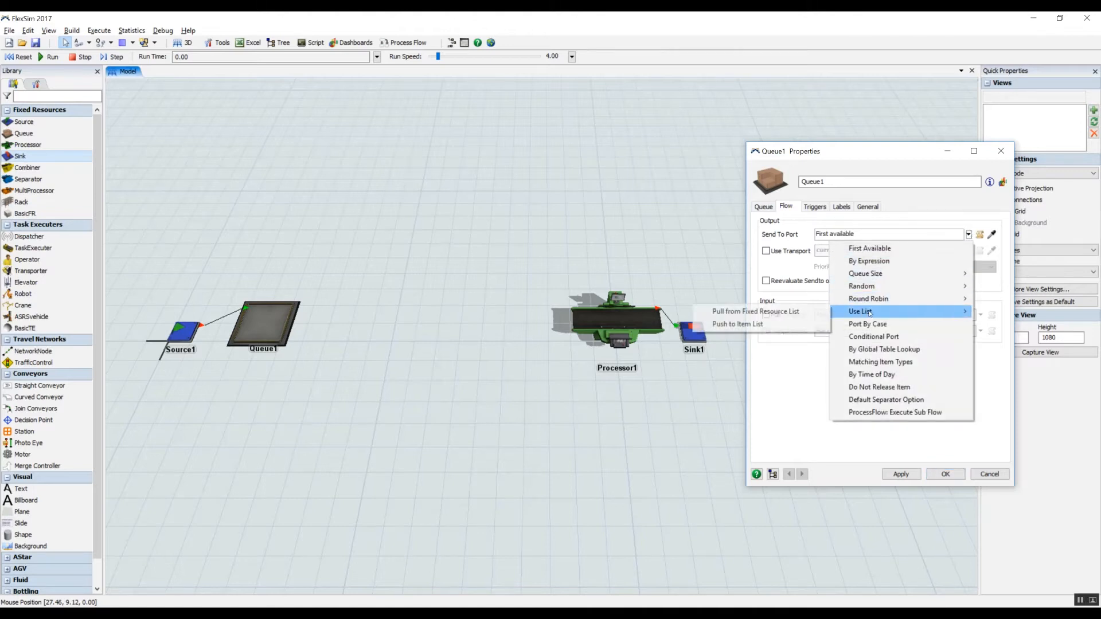
pyautogui.click(744, 324)
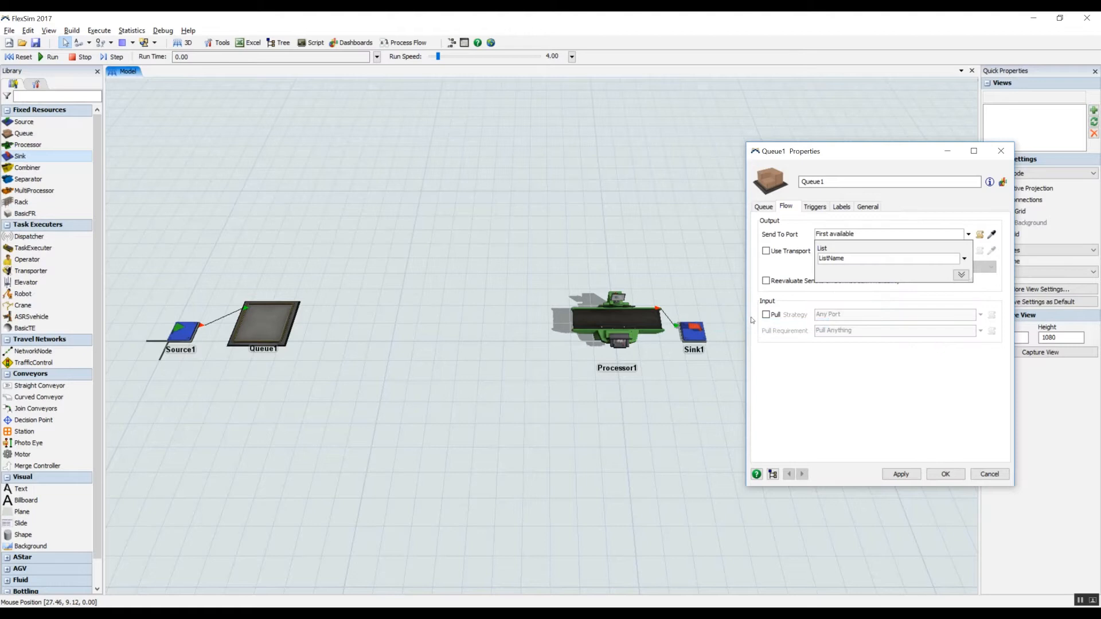
pyautogui.click(967, 261)
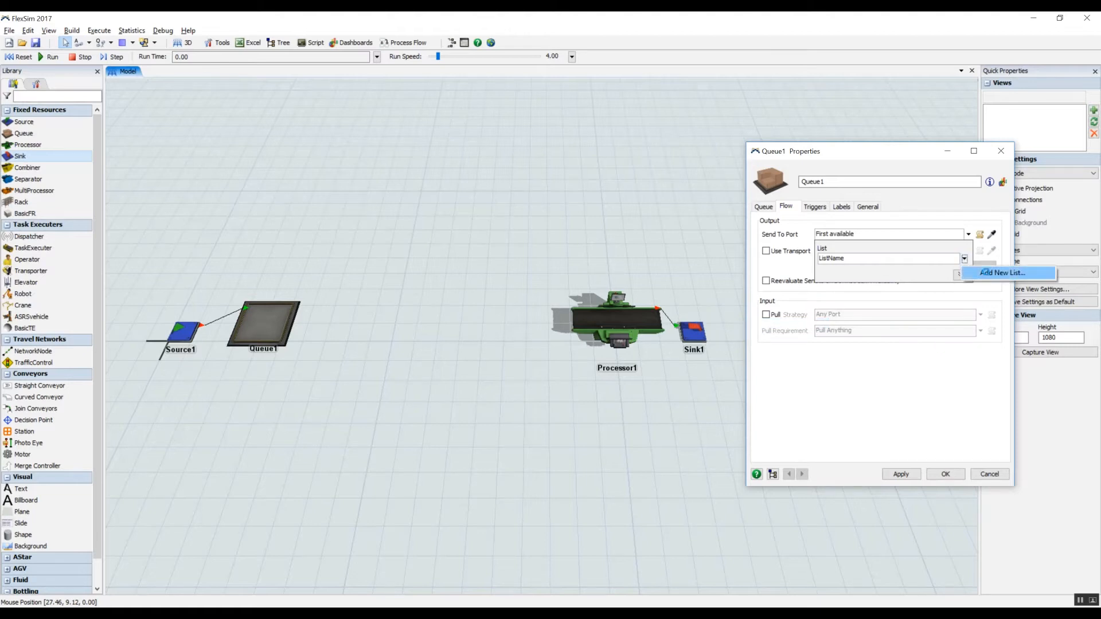
pyautogui.click(986, 273)
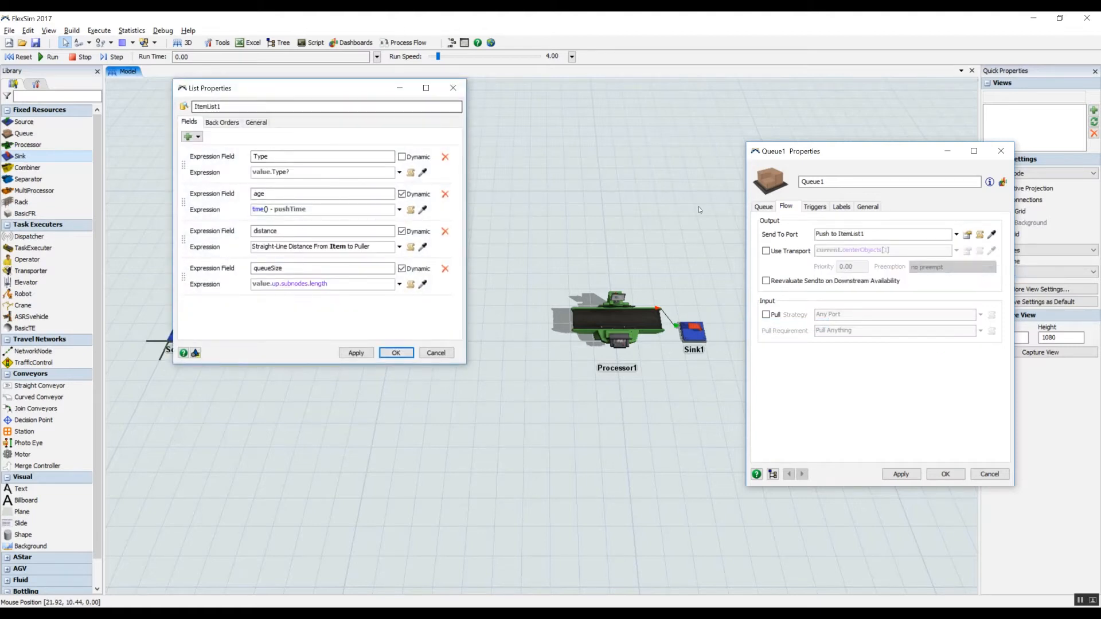
# - Accept the new list's default fields and confirm Queue1's settings with ItemList1 as its push list
pyautogui.click(965, 237)
pyautogui.click(952, 259)
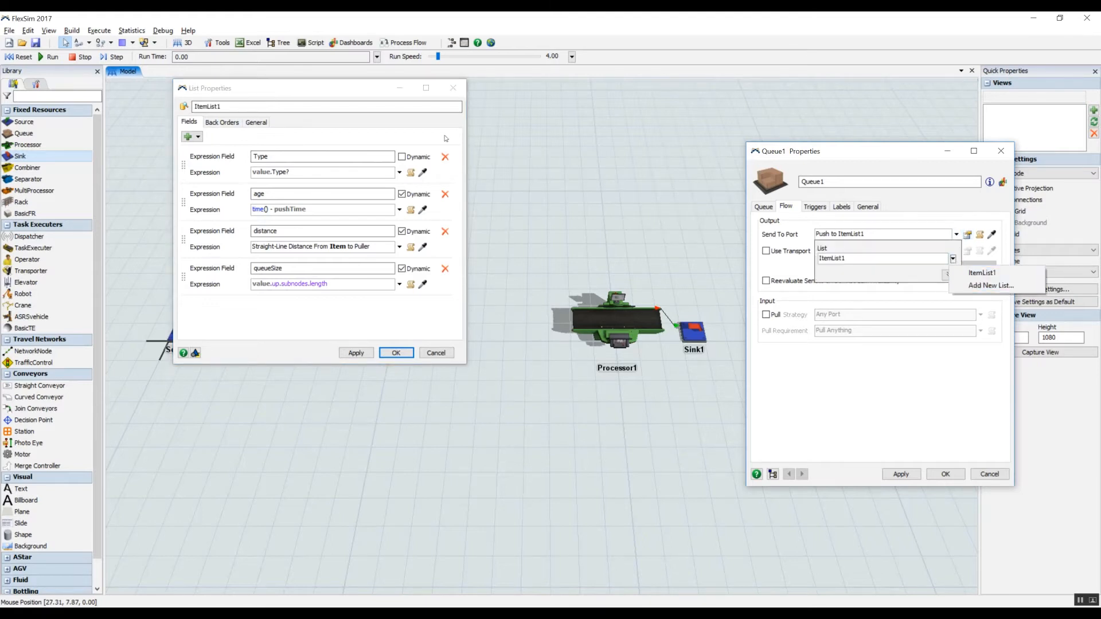
pyautogui.click(249, 108)
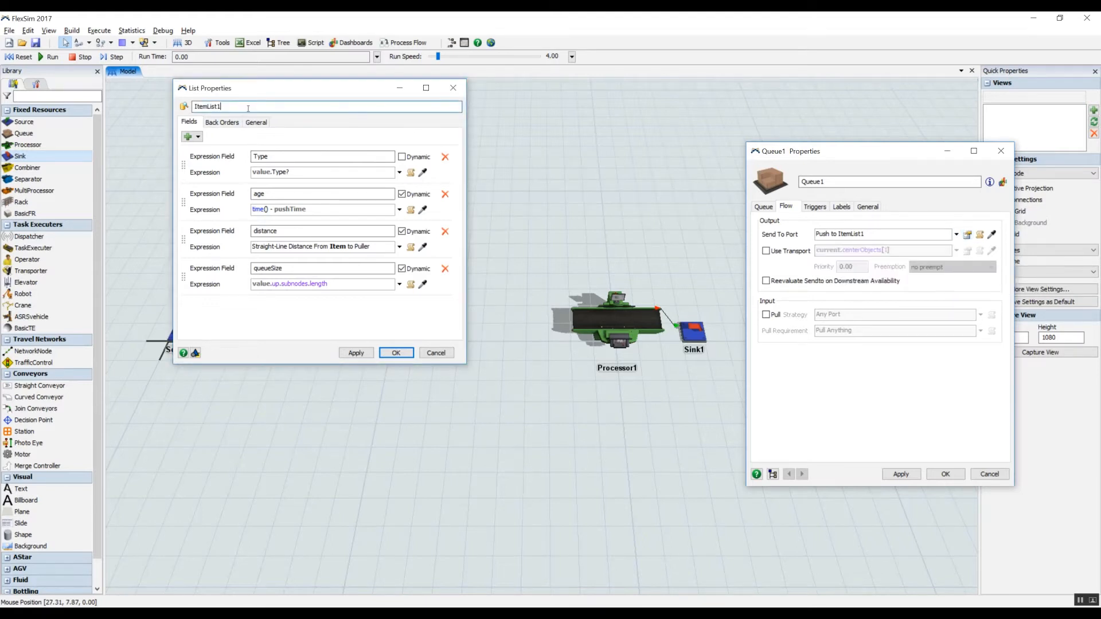
pyautogui.click(397, 353)
pyautogui.click(968, 234)
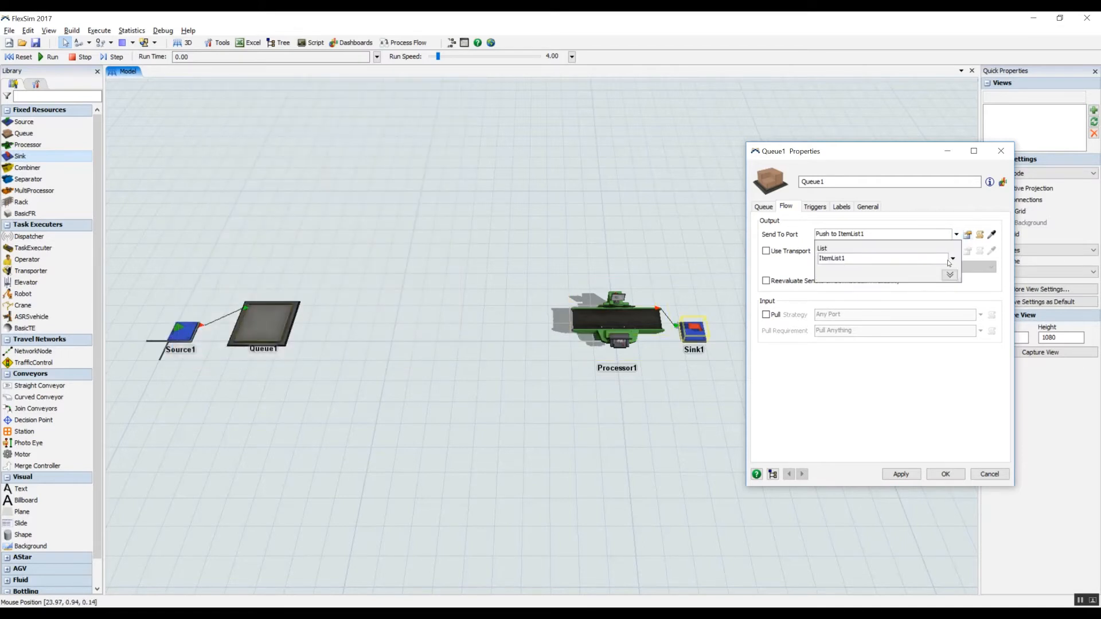
pyautogui.click(952, 259)
pyautogui.click(975, 275)
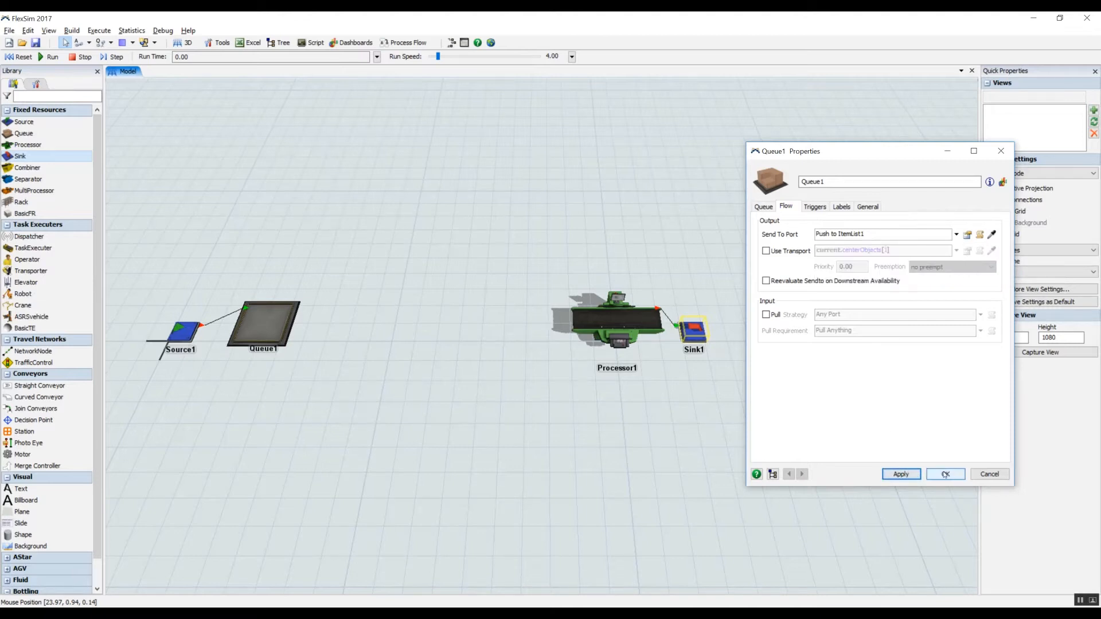
pyautogui.click(945, 475)
# - Reset and run the simulation briefly, and open the properties of the global list ItemList1
pyautogui.click(23, 58)
pyautogui.click(52, 57)
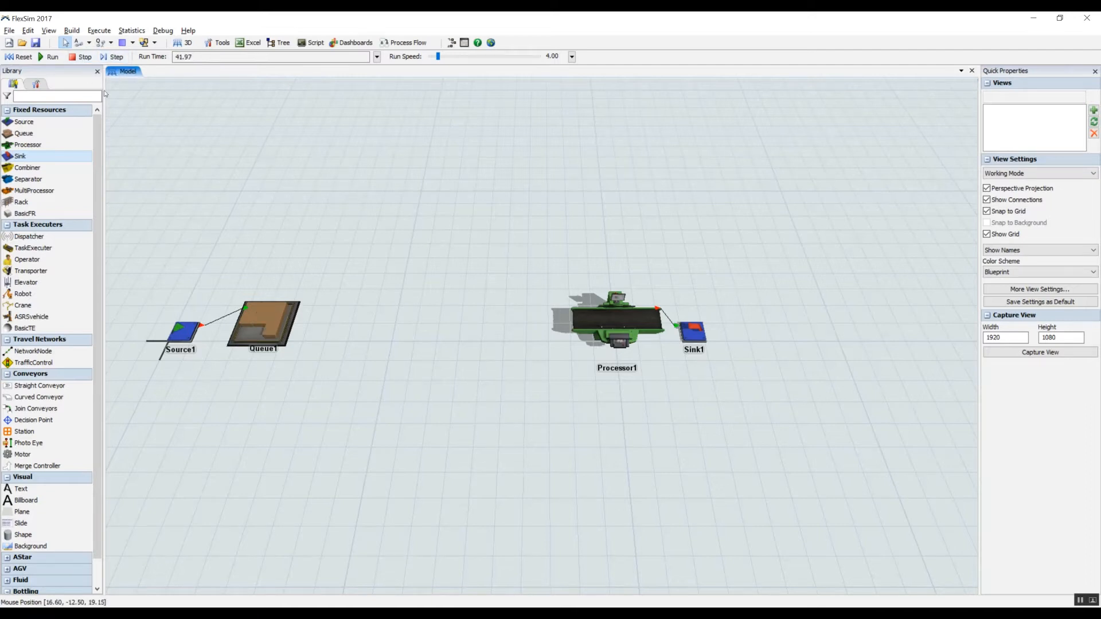
pyautogui.click(36, 85)
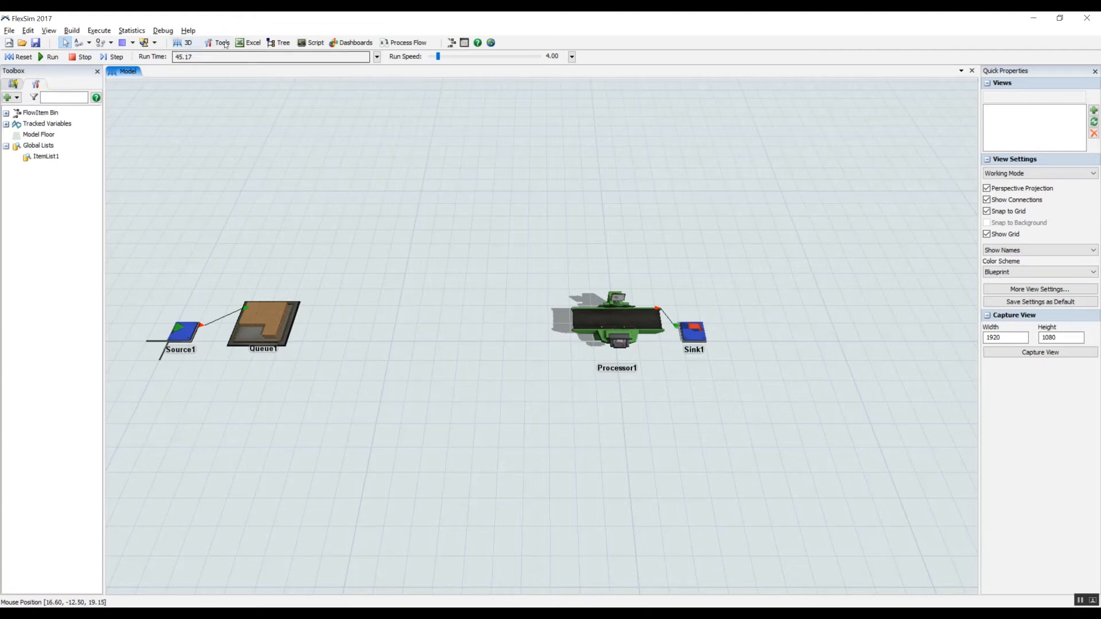
pyautogui.doubleClick(46, 157)
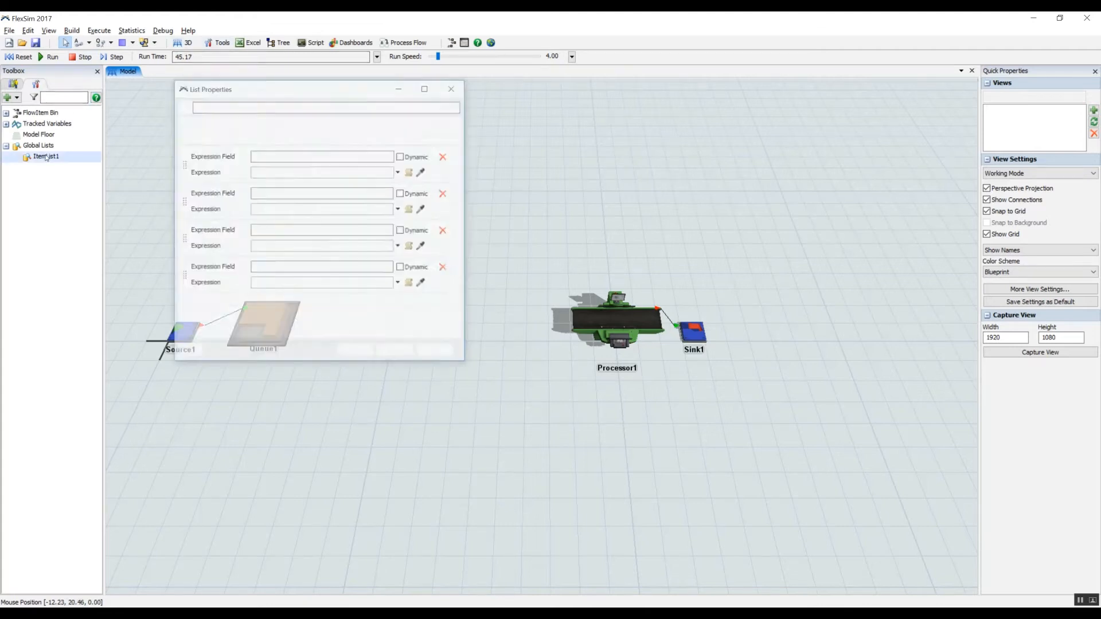
pyautogui.moveTo(287, 96); pyautogui.dragTo(794, 148)
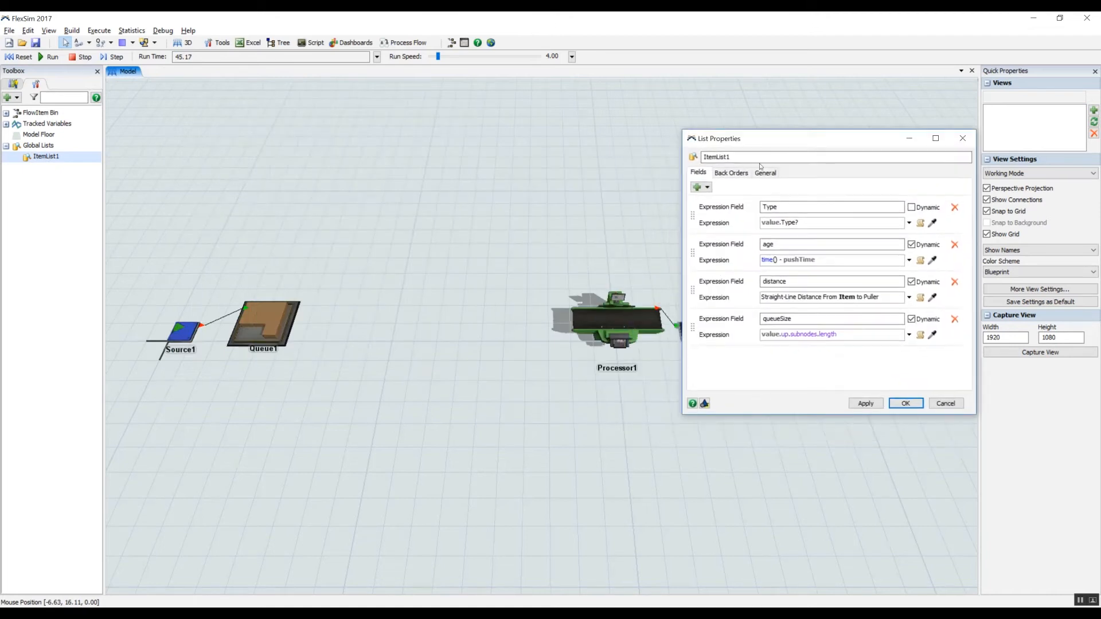
# - View ItemList1's entries beside the model while the simulation runs, and slow the run speed to 0.0625
pyautogui.click(765, 172)
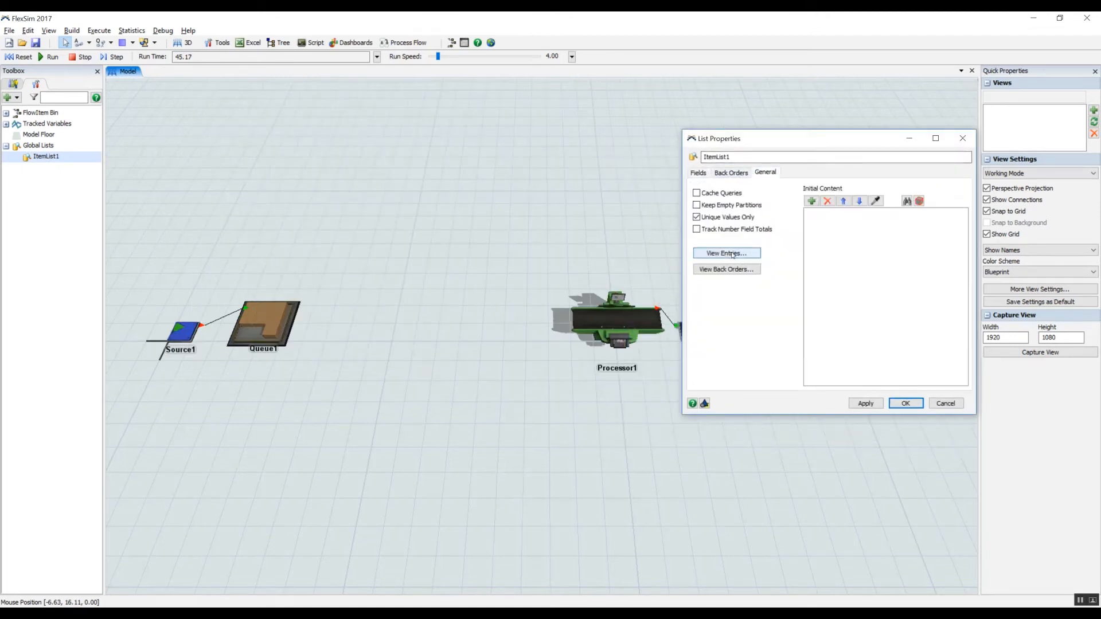
pyautogui.click(725, 253)
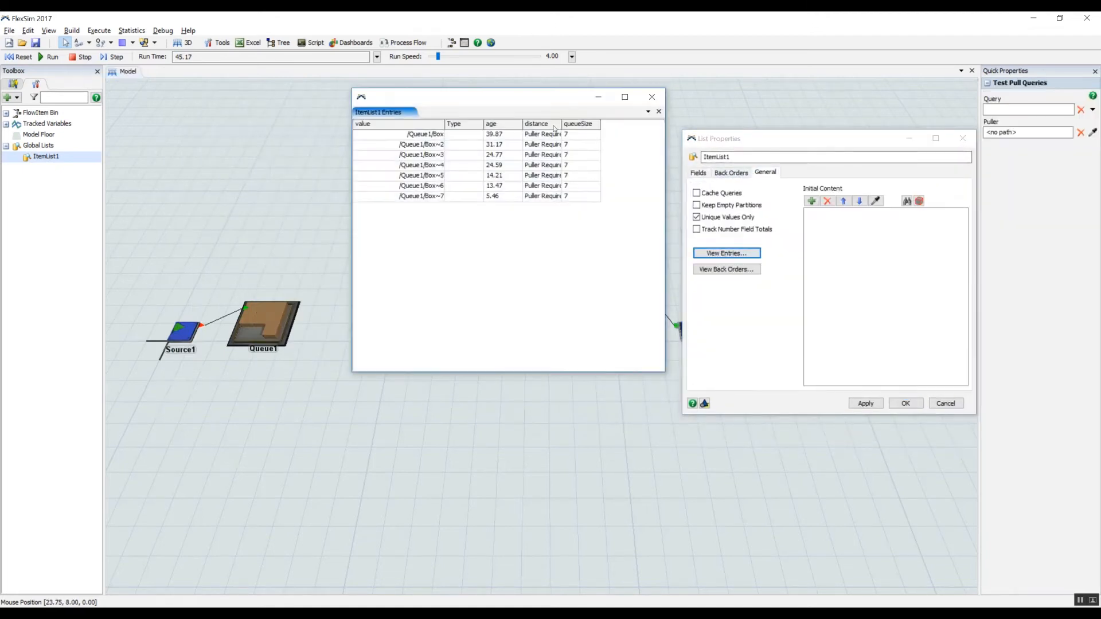
pyautogui.moveTo(533, 98); pyautogui.dragTo(856, 254)
pyautogui.moveTo(371, 344); pyautogui.dragTo(358, 334)
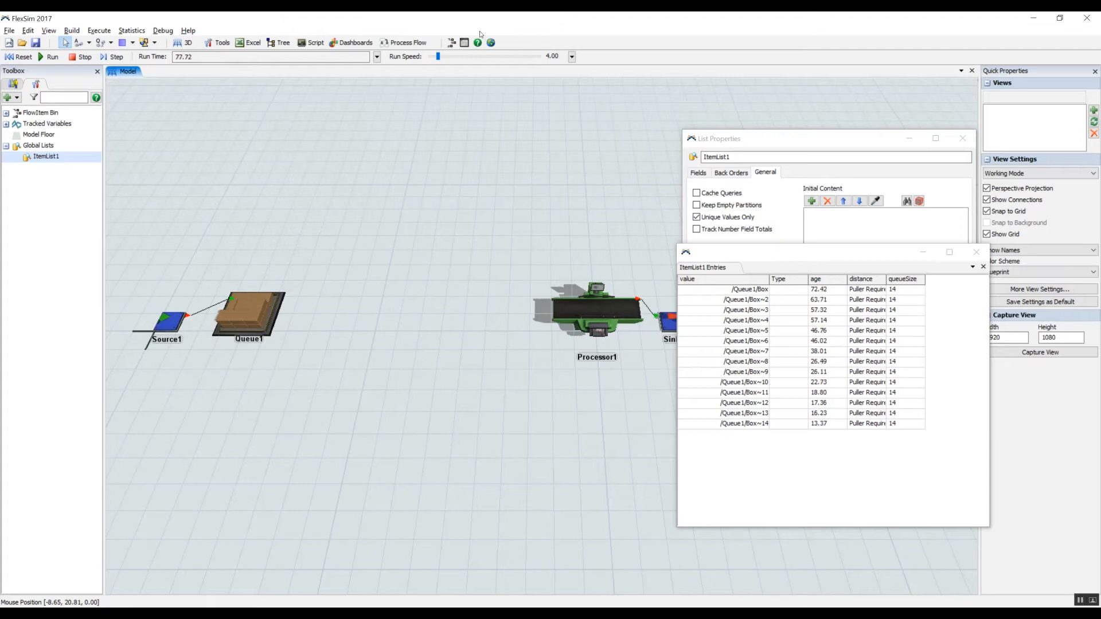
pyautogui.moveTo(437, 56); pyautogui.dragTo(433, 58)
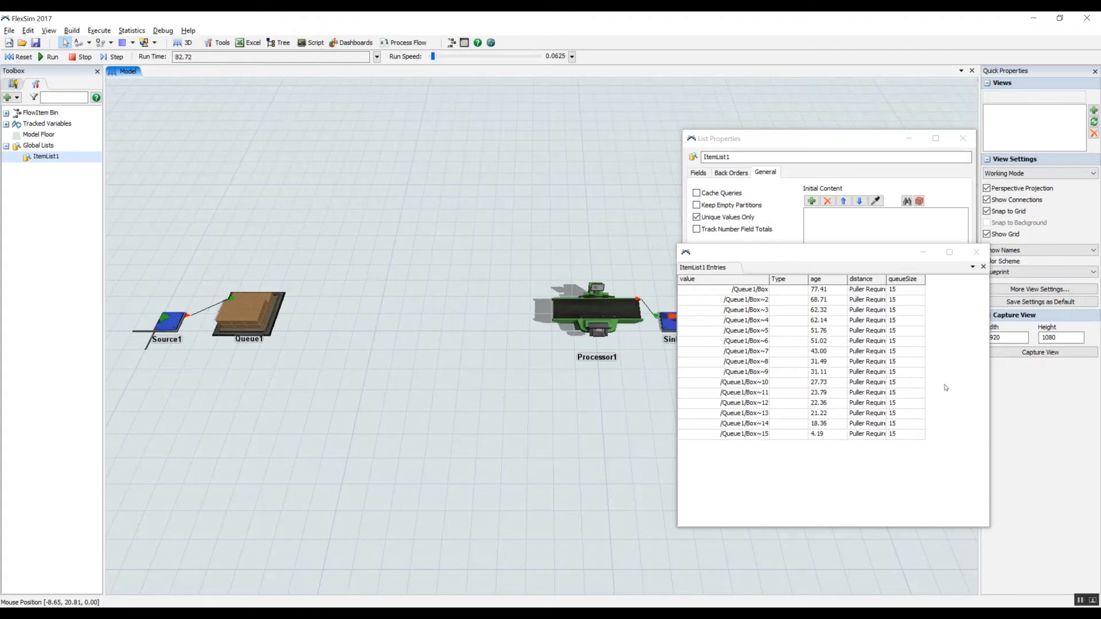
# - Examine the box entries and the Type column in ItemList1, and inspect a box in Queue1
pyautogui.click(950, 378)
pyautogui.click(747, 293)
pyautogui.click(744, 302)
pyautogui.click(744, 321)
pyautogui.click(741, 353)
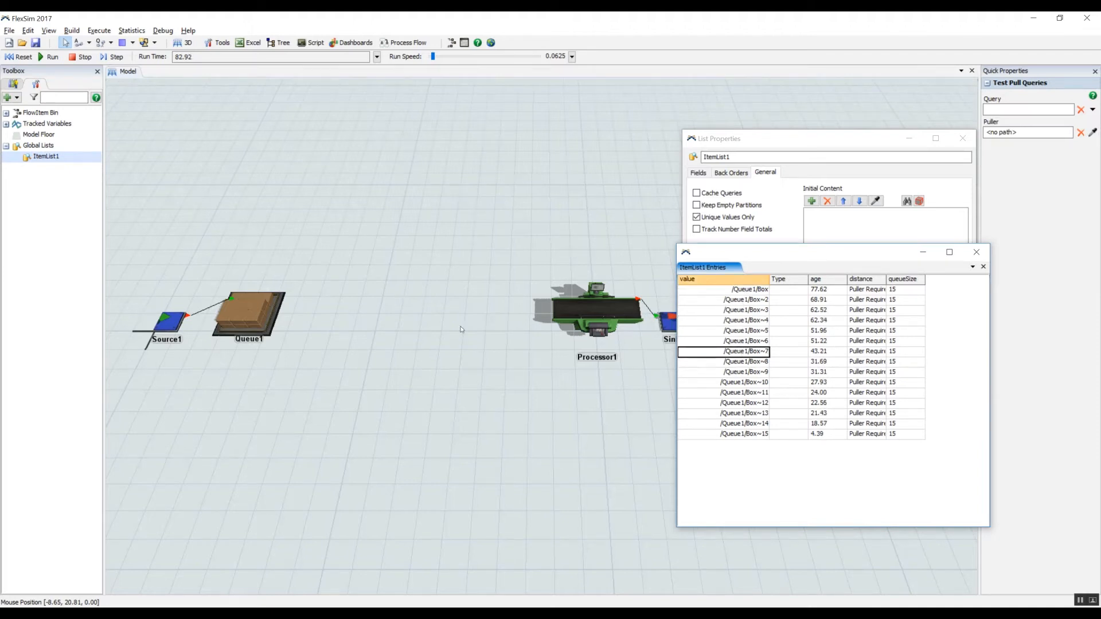
pyautogui.click(792, 343)
pyautogui.click(253, 315)
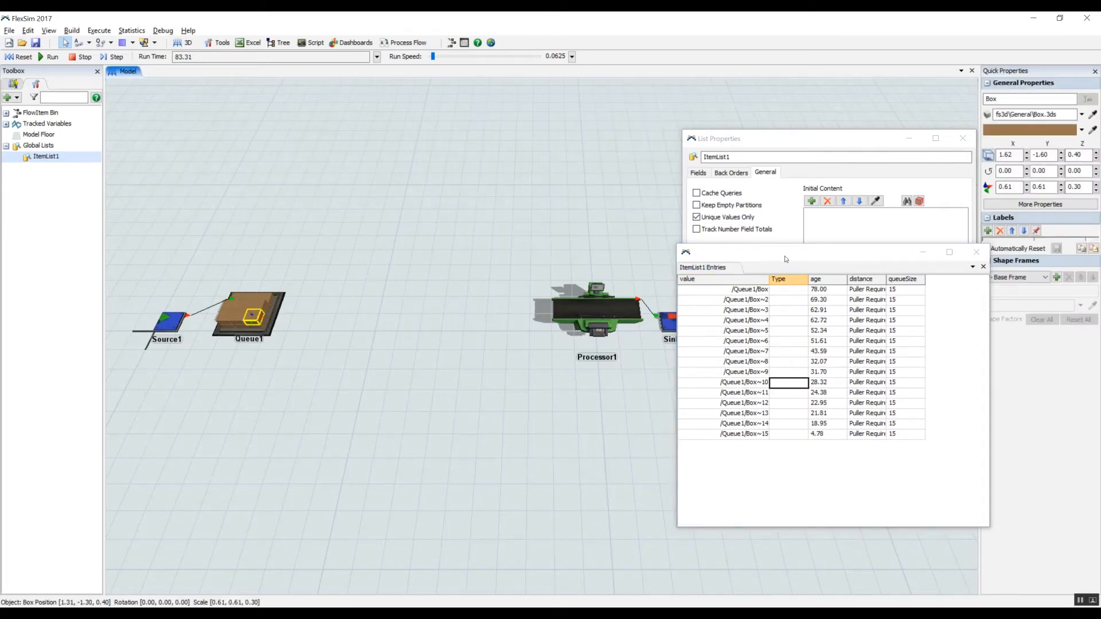
# - Arrange ItemList1's fields above its entries and compare the age and distance expressions with the entry values and Processor1
pyautogui.moveTo(828, 252); pyautogui.dragTo(830, 332)
pyautogui.moveTo(808, 142); pyautogui.dragTo(808, 48)
pyautogui.click(697, 78)
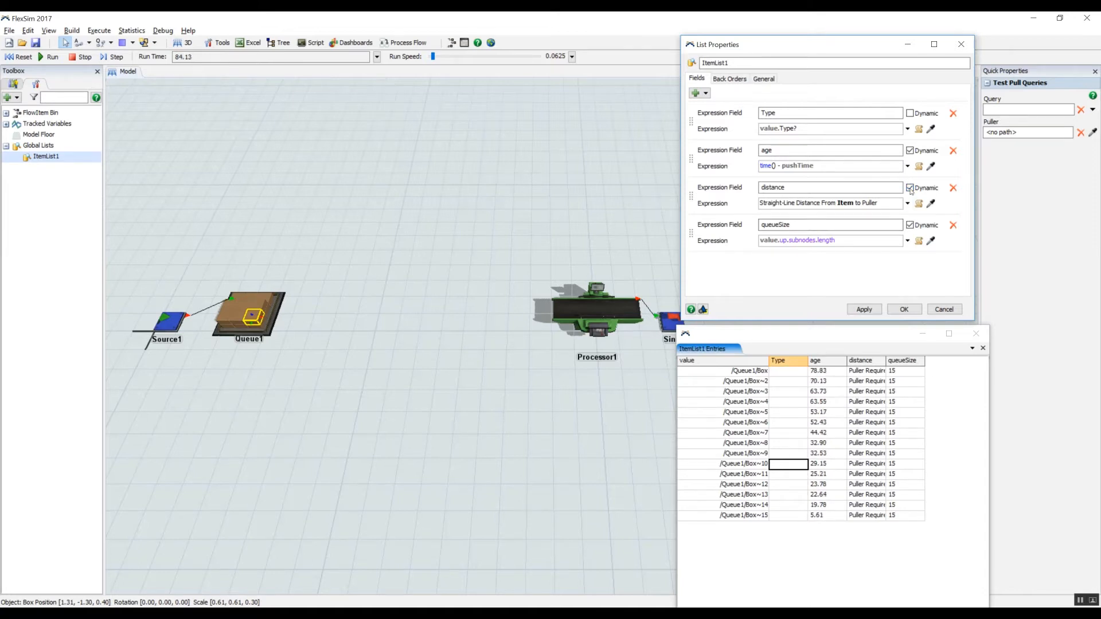
pyautogui.click(945, 374)
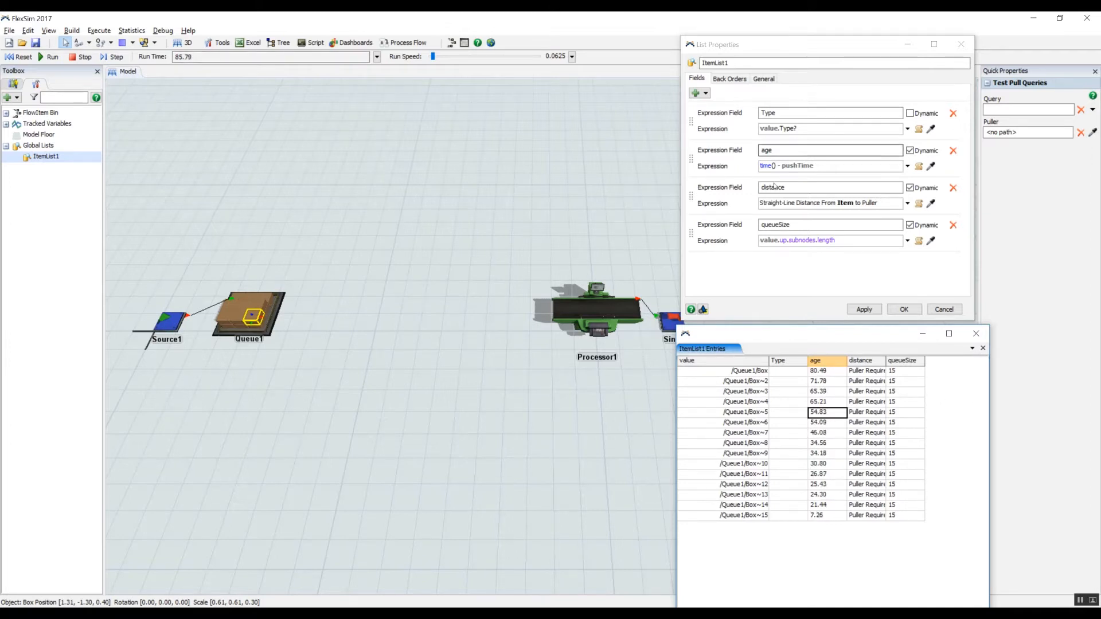
pyautogui.doubleClick(787, 150)
pyautogui.click(781, 165)
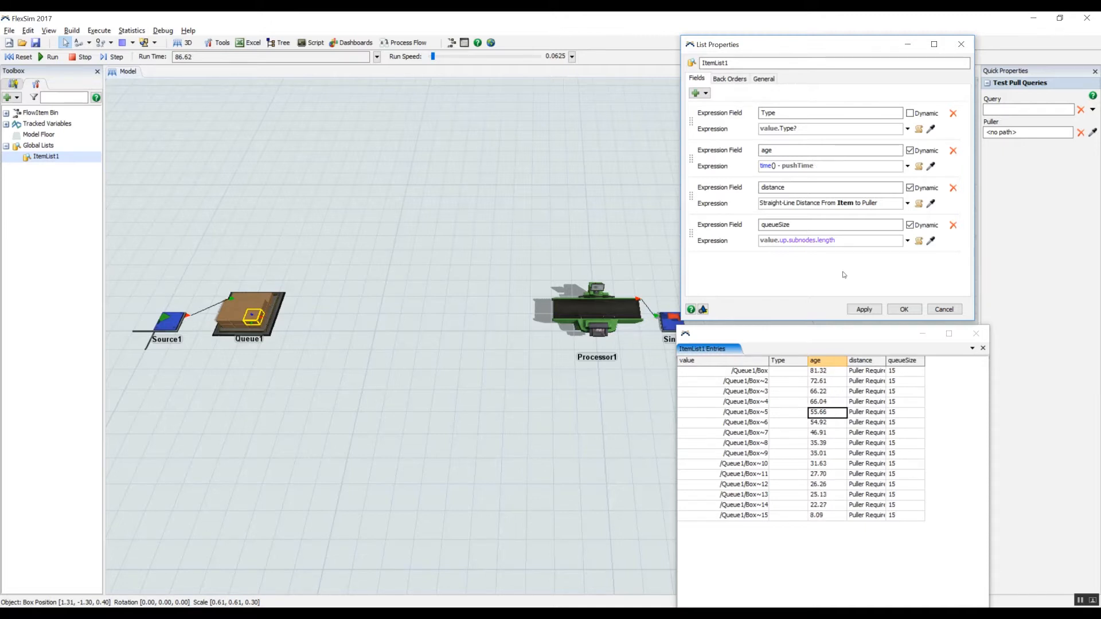
pyautogui.click(949, 422)
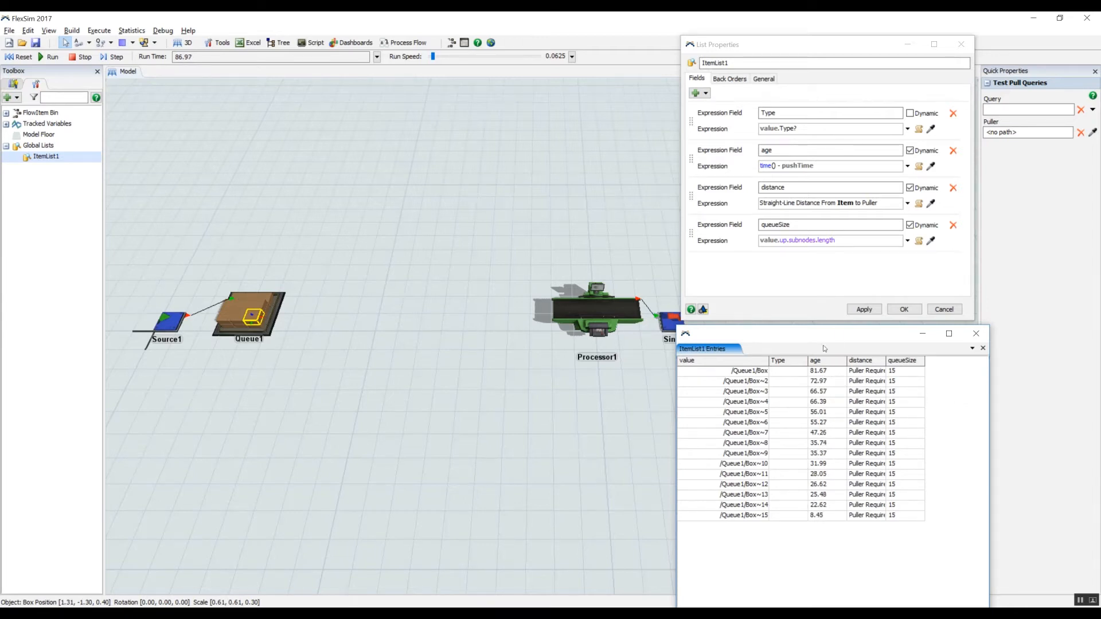
pyautogui.moveTo(838, 333); pyautogui.dragTo(840, 328)
pyautogui.moveTo(539, 259); pyautogui.dragTo(509, 247)
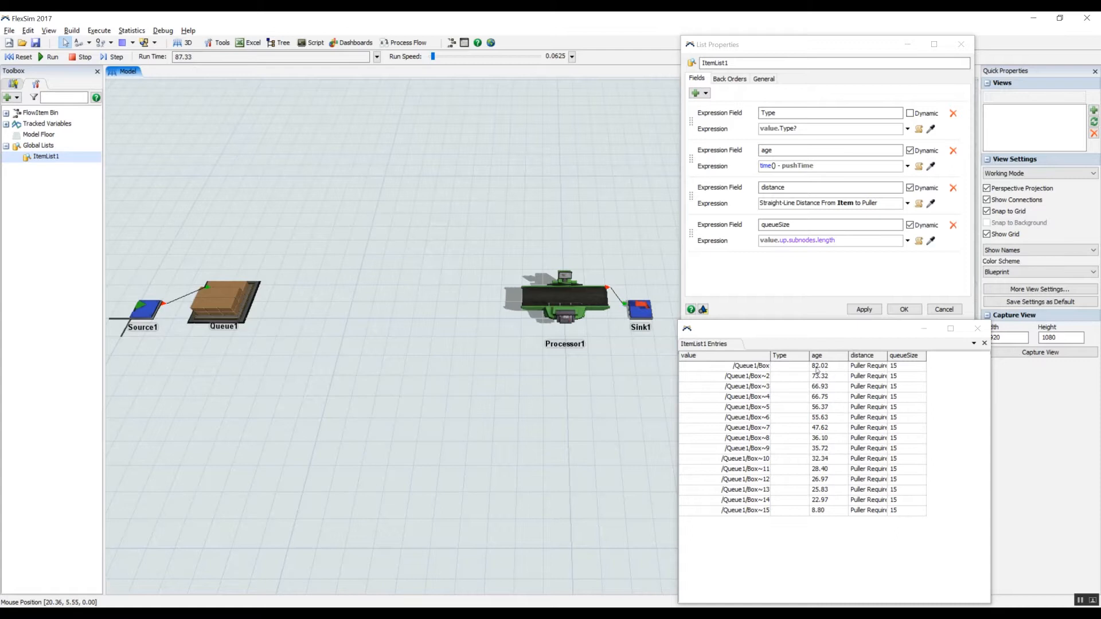
pyautogui.click(571, 304)
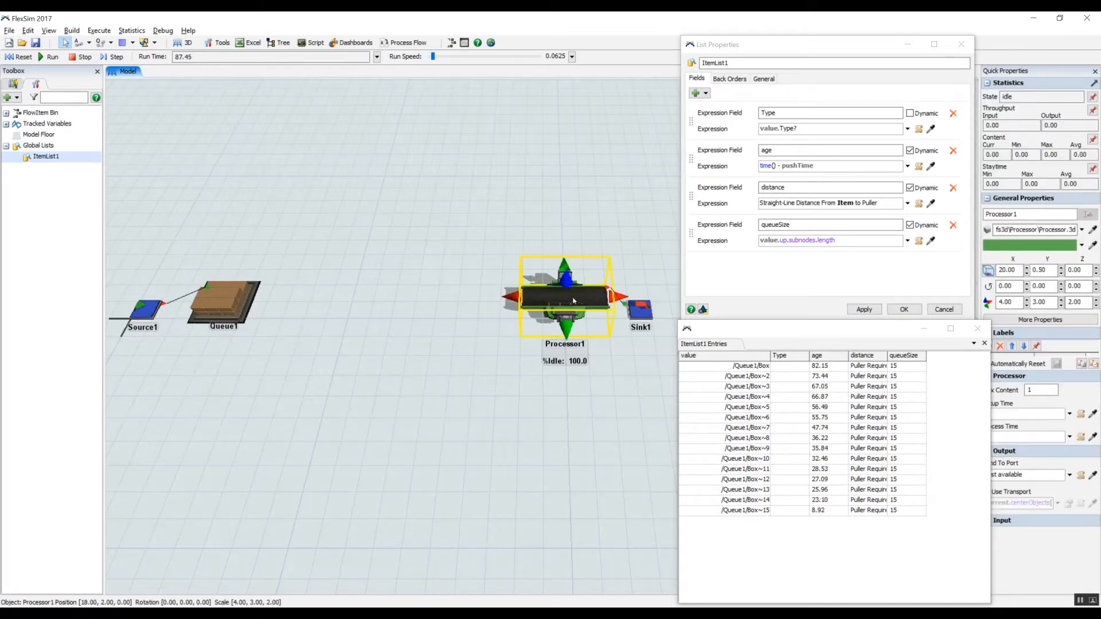
# - Reset the simulation and close ItemList1's properties, keeping its entries view open beside the model
pyautogui.click(962, 407)
pyautogui.click(19, 56)
pyautogui.click(963, 48)
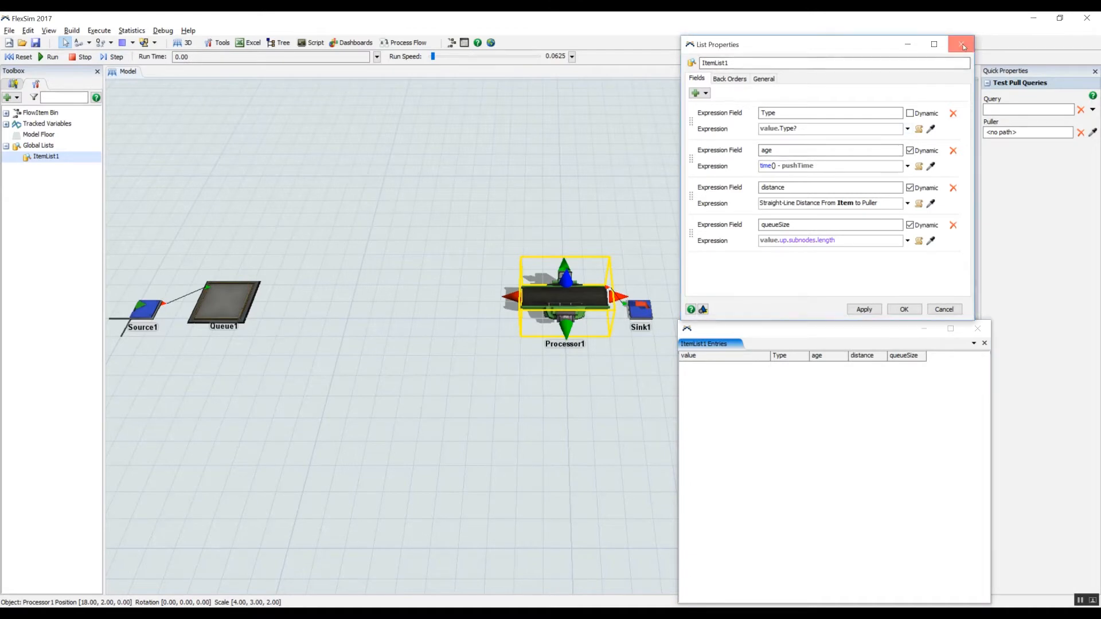
pyautogui.moveTo(882, 329); pyautogui.dragTo(873, 90)
pyautogui.click(607, 411)
pyautogui.moveTo(606, 412); pyautogui.dragTo(585, 411)
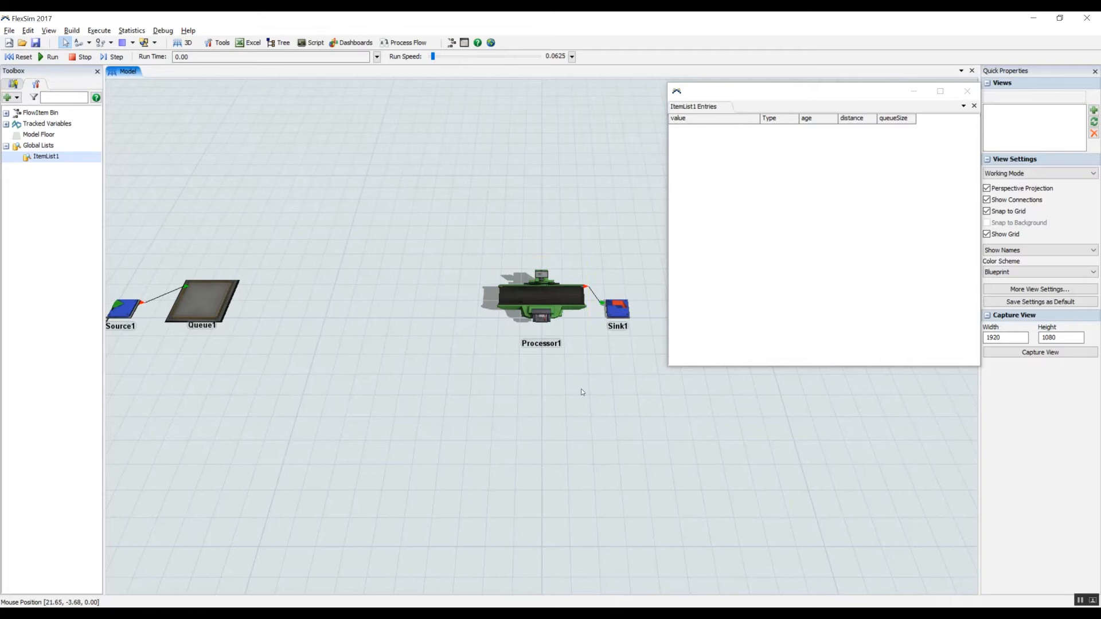
# - Enable pulling on Processor1 with the strategy Pull from Item List, using ItemList1, and apply it
pyautogui.doubleClick(539, 295)
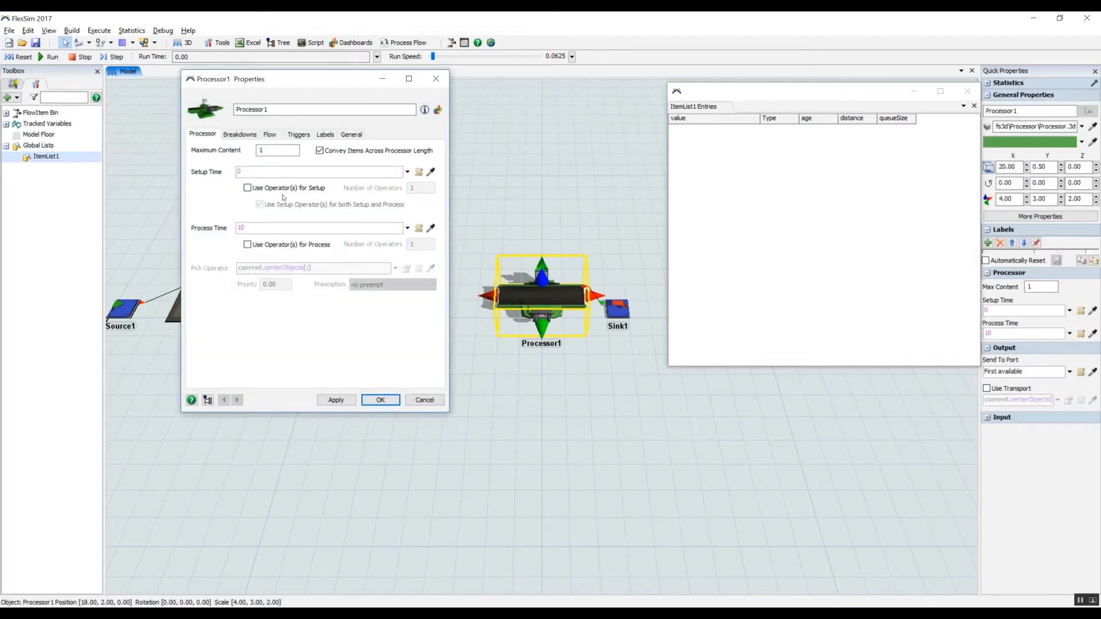
pyautogui.click(274, 138)
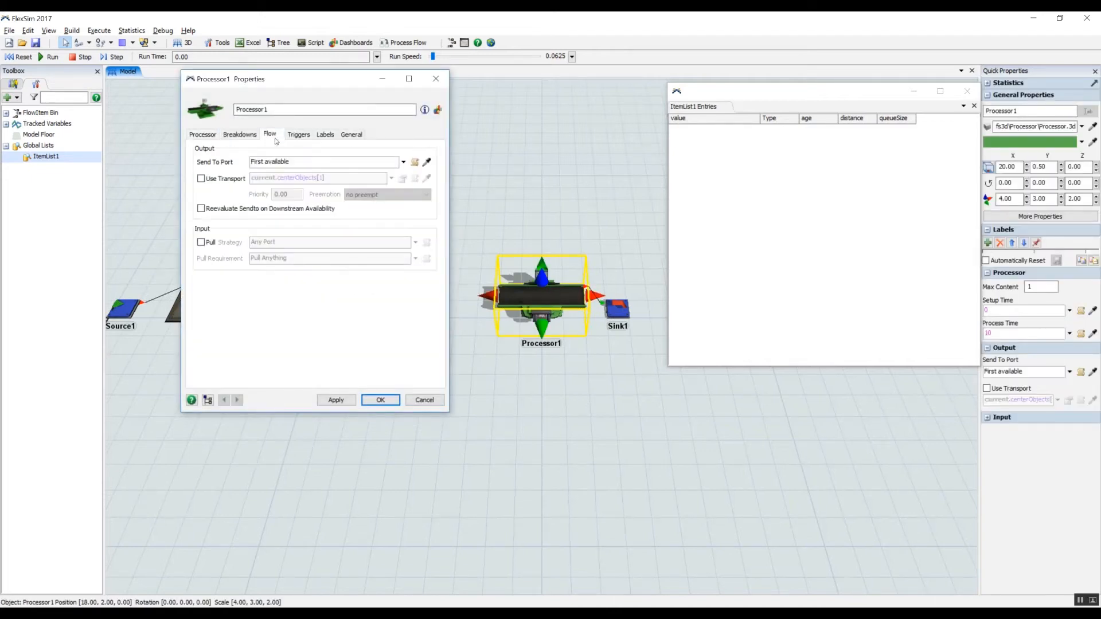
pyautogui.click(202, 243)
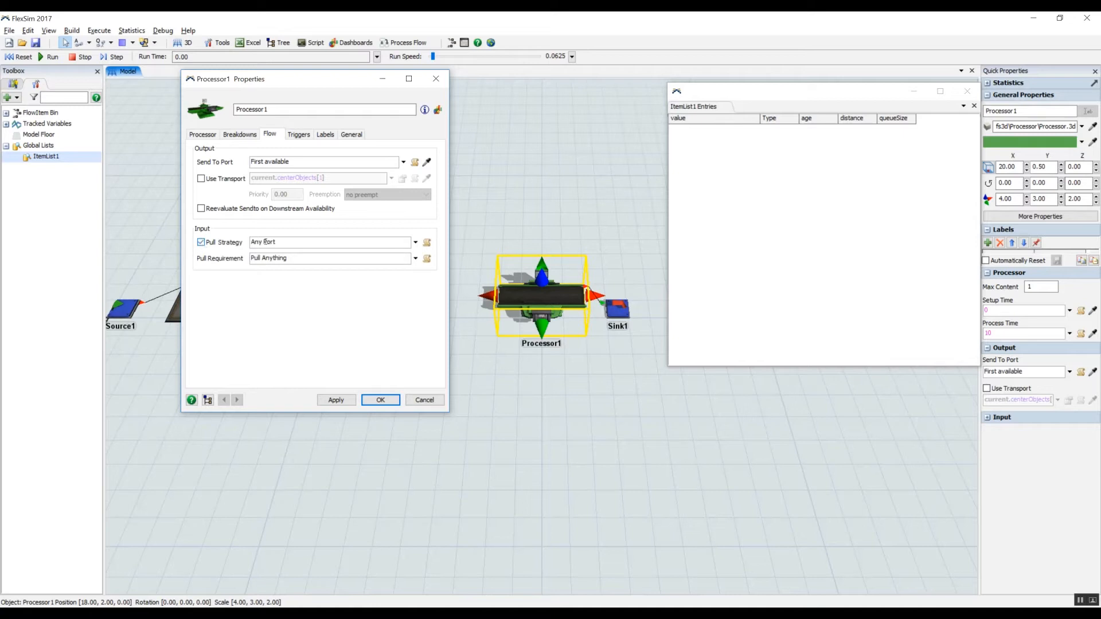
pyautogui.click(415, 242)
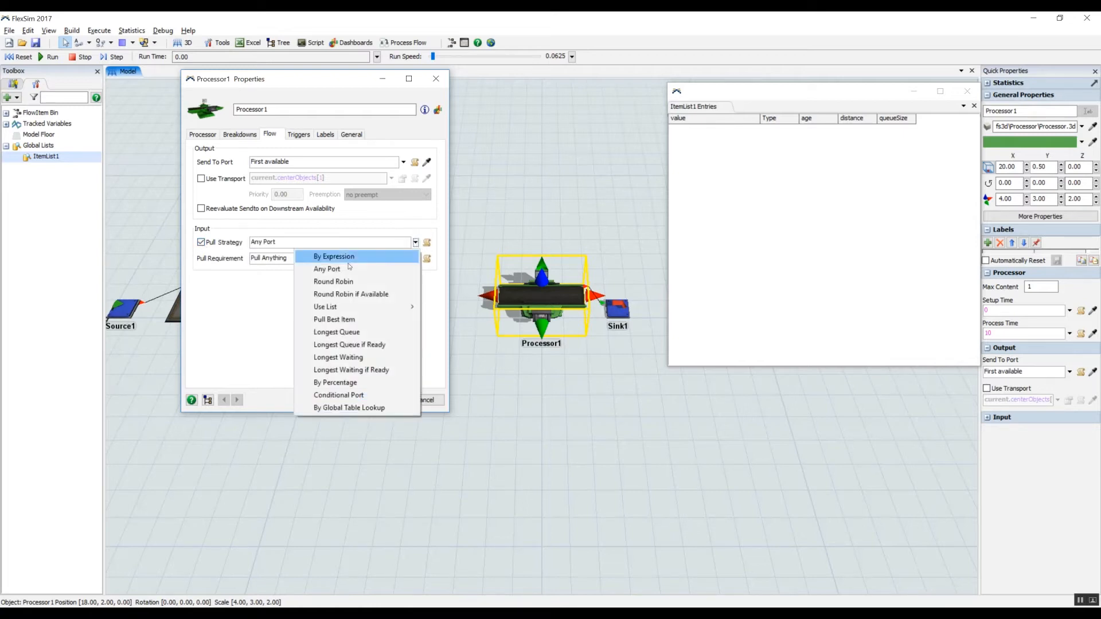
pyautogui.moveTo(356, 308)
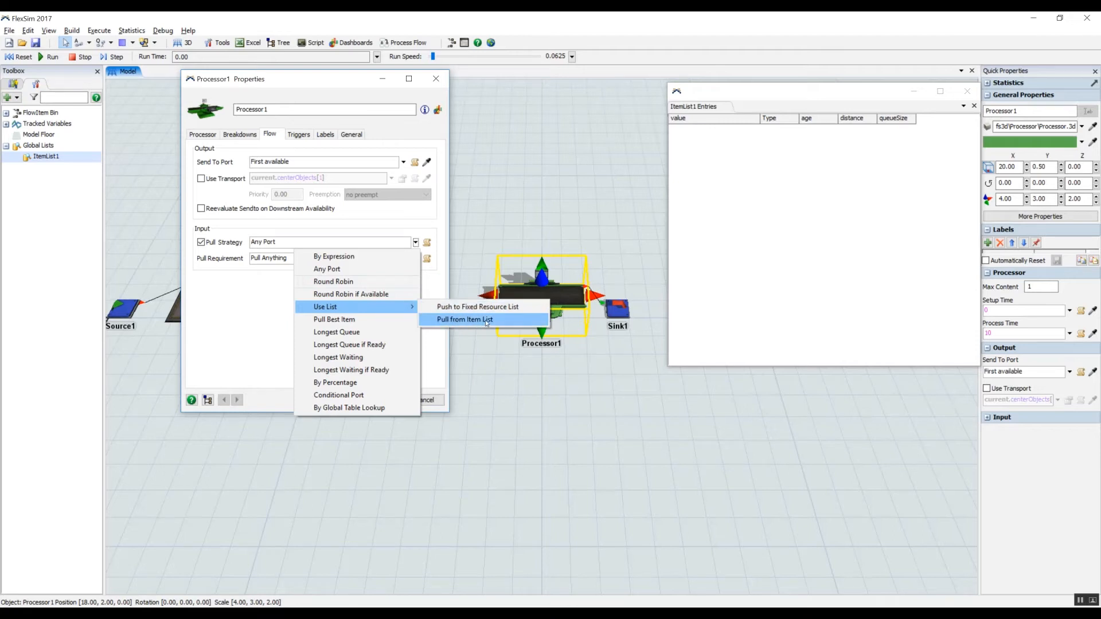
pyautogui.click(485, 320)
pyautogui.click(412, 268)
pyautogui.click(425, 278)
pyautogui.click(382, 288)
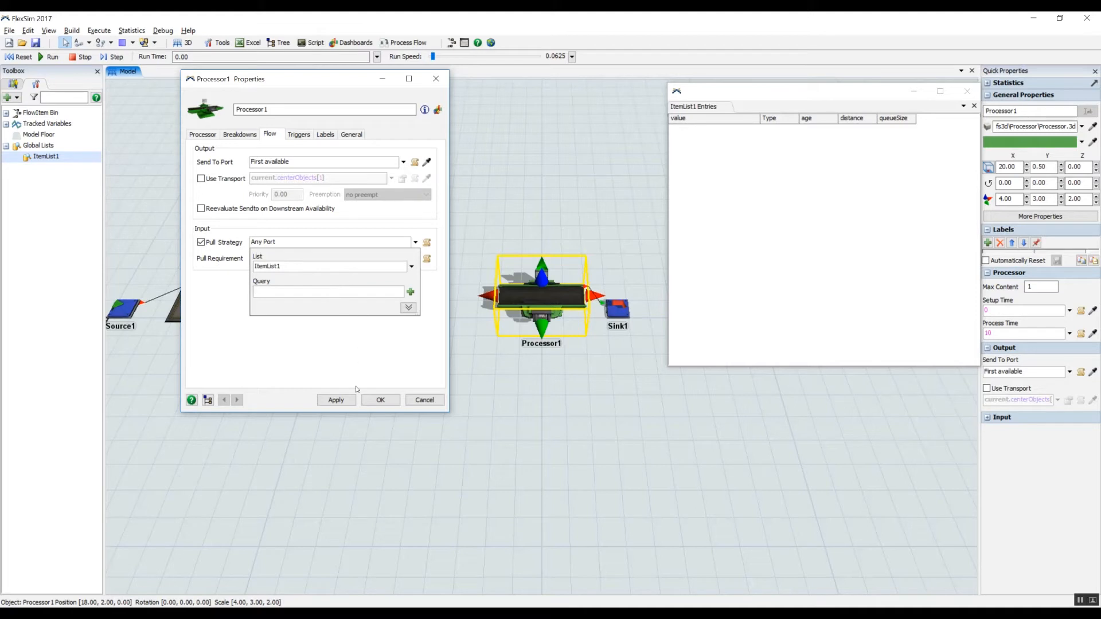
pyautogui.click(347, 401)
# - Reset and run the simulation at speed 1.00 with the model and ItemList1's entries in view, watching items pulled into Processor1
pyautogui.moveTo(302, 80); pyautogui.dragTo(276, 87)
pyautogui.moveTo(381, 466); pyautogui.dragTo(606, 576)
pyautogui.moveTo(523, 421); pyautogui.dragTo(521, 445)
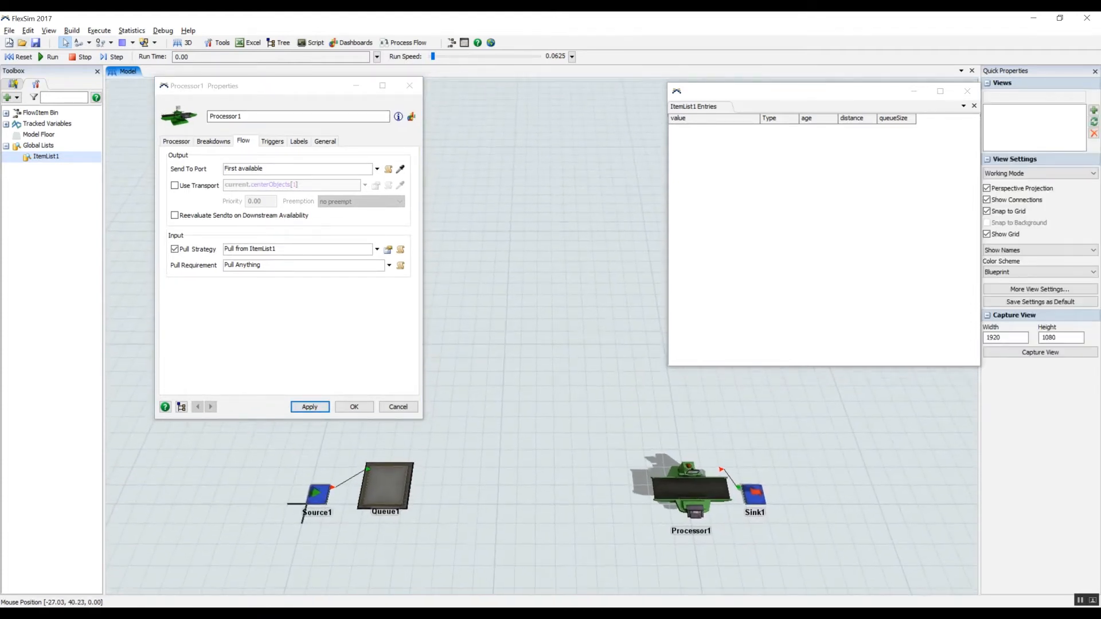
pyautogui.click(24, 60)
pyautogui.click(51, 59)
pyautogui.moveTo(548, 406); pyautogui.dragTo(542, 401)
pyautogui.moveTo(433, 58); pyautogui.dragTo(435, 58)
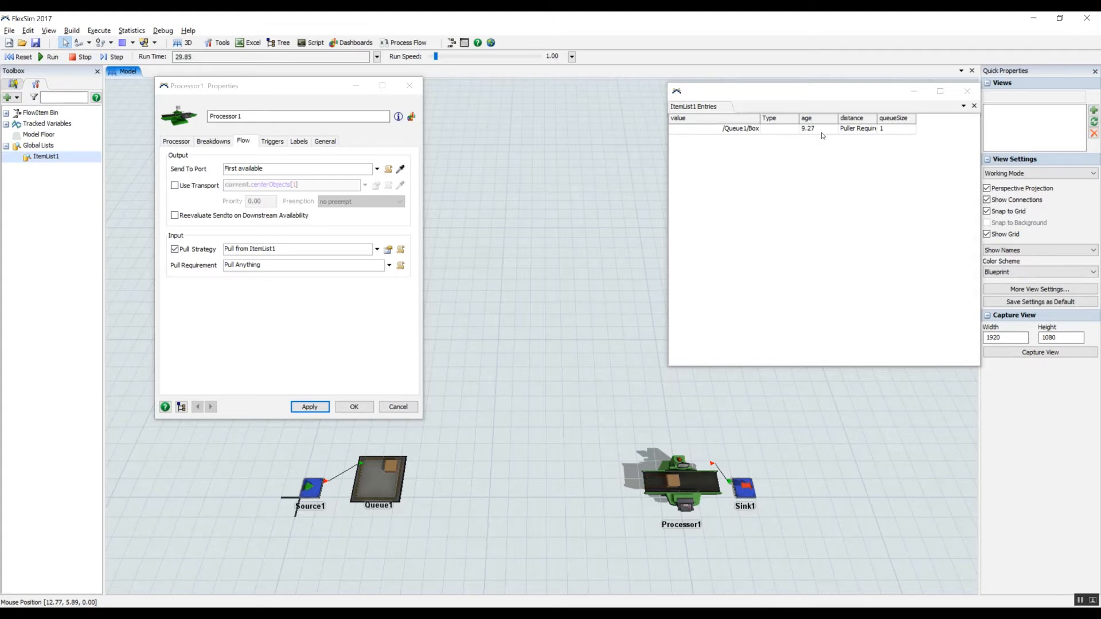
# - Reset the simulation and add the query WHERE age > 10 to Processor1's pull from ItemList1, confirming its properties
pyautogui.click(19, 56)
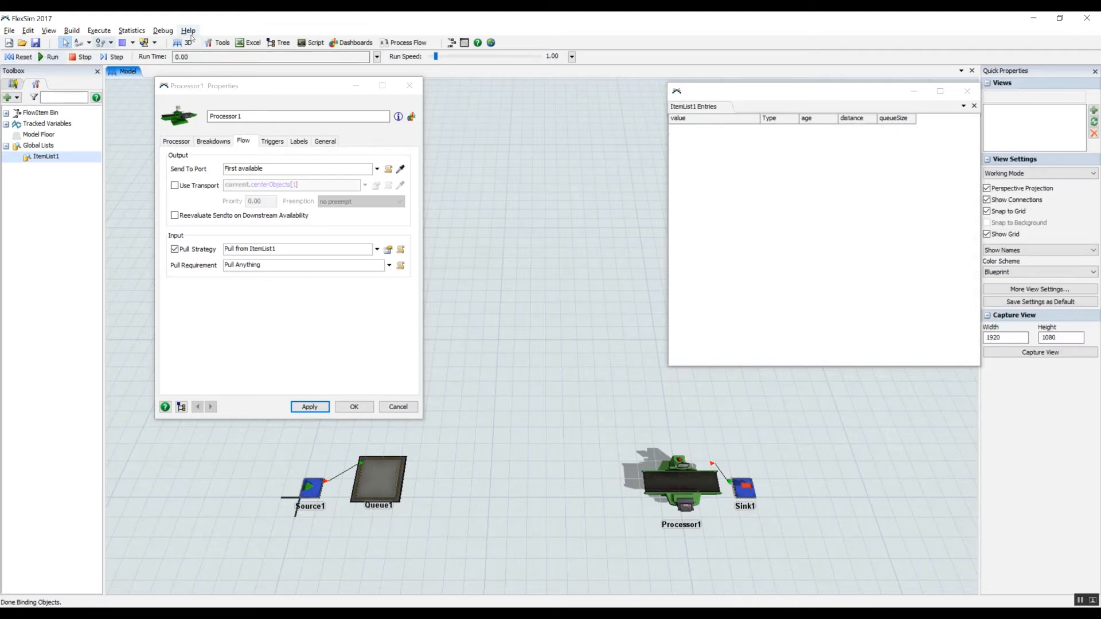
pyautogui.click(387, 250)
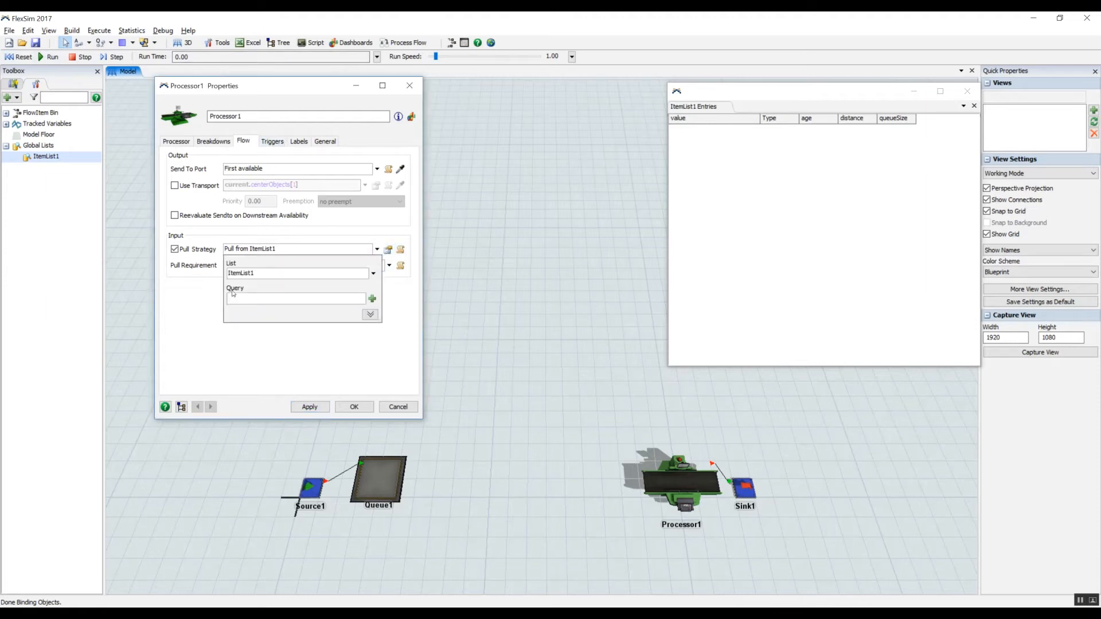
pyautogui.click(372, 298)
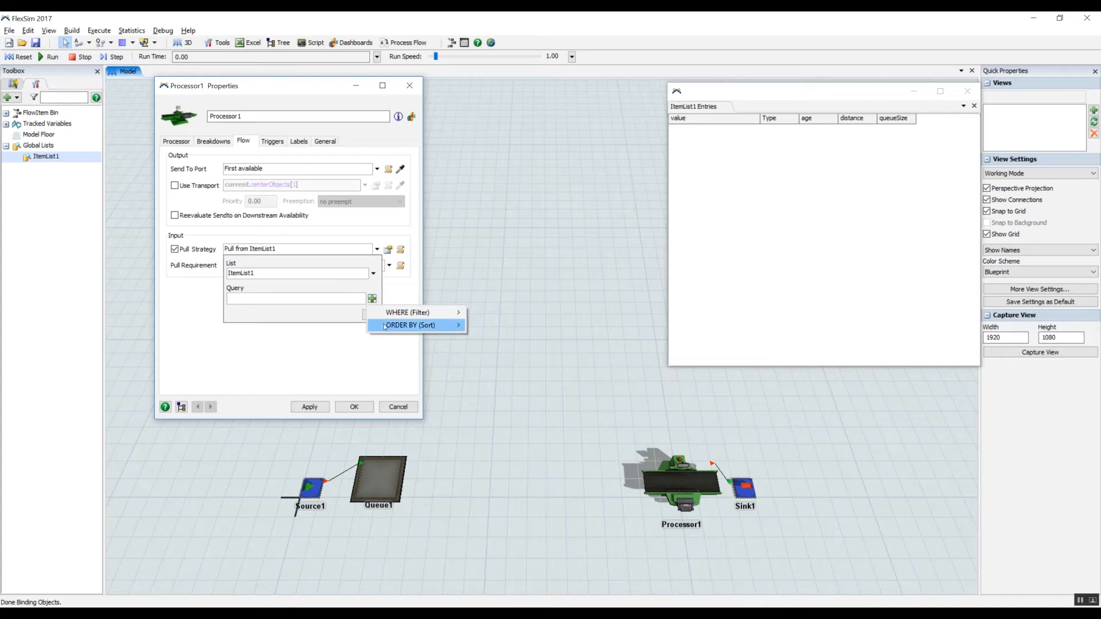
pyautogui.moveTo(427, 315)
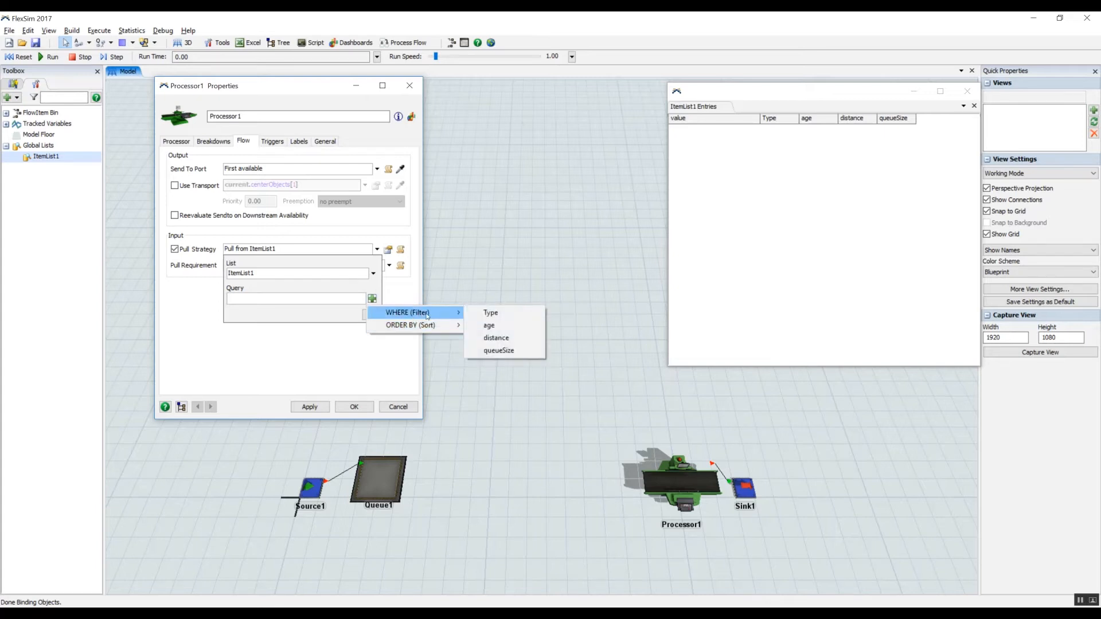
pyautogui.click(491, 325)
pyautogui.write('< 10')
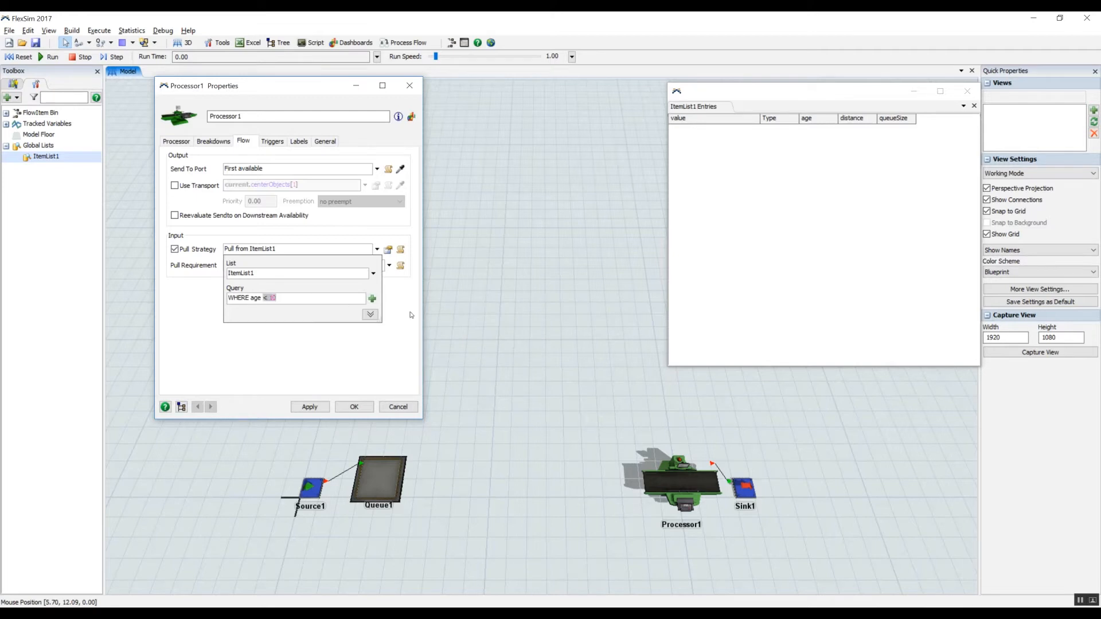
pyautogui.write('>')
pyautogui.click(389, 366)
pyautogui.click(312, 408)
pyautogui.click(352, 410)
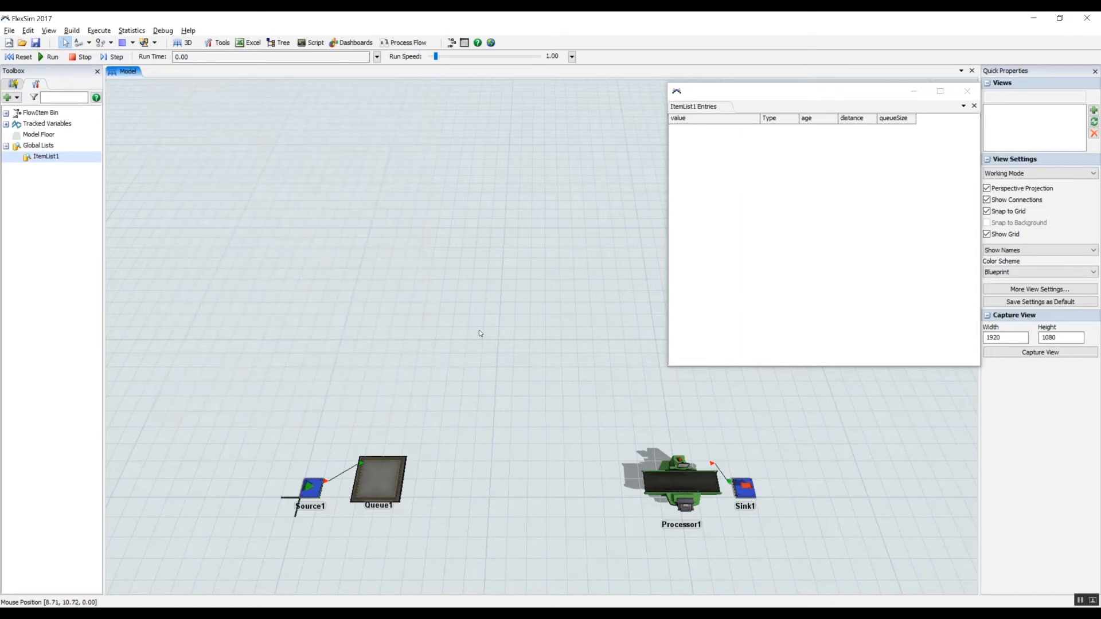
# - Run the simulation at speed 2.86 and watch the ages of the entries in ItemList1
pyautogui.moveTo(437, 251); pyautogui.dragTo(376, 198)
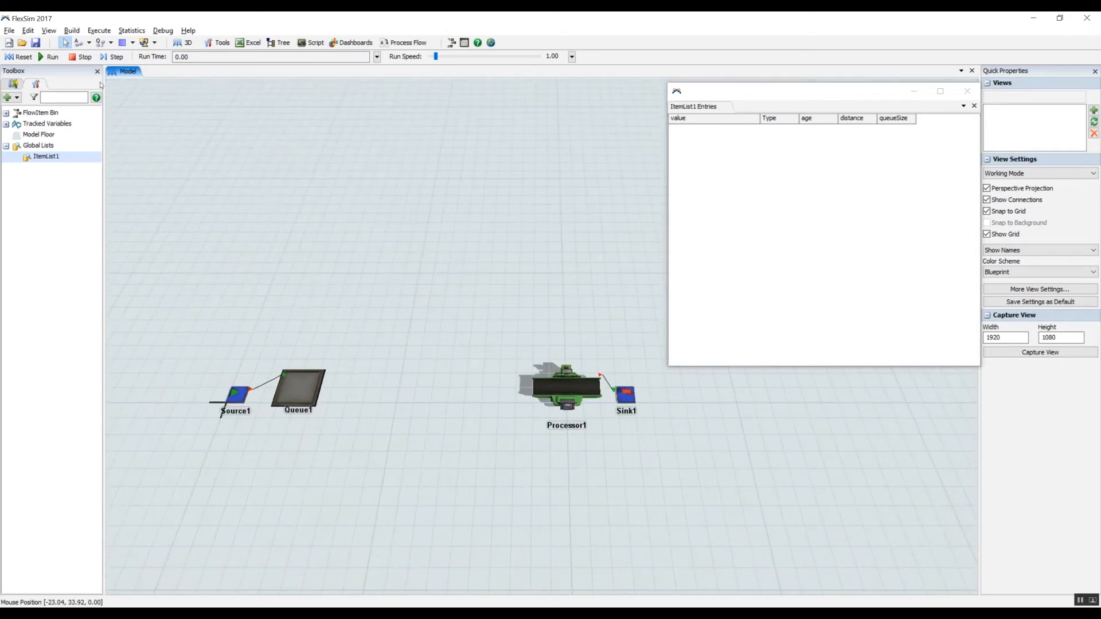
pyautogui.click(47, 57)
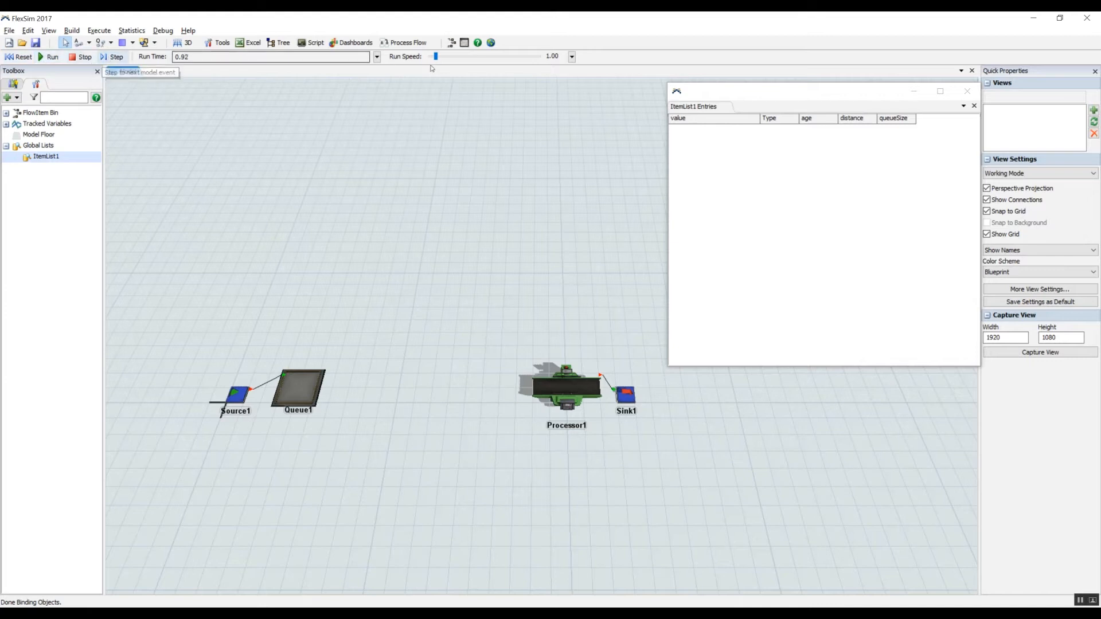
pyautogui.moveTo(436, 57); pyautogui.dragTo(439, 59)
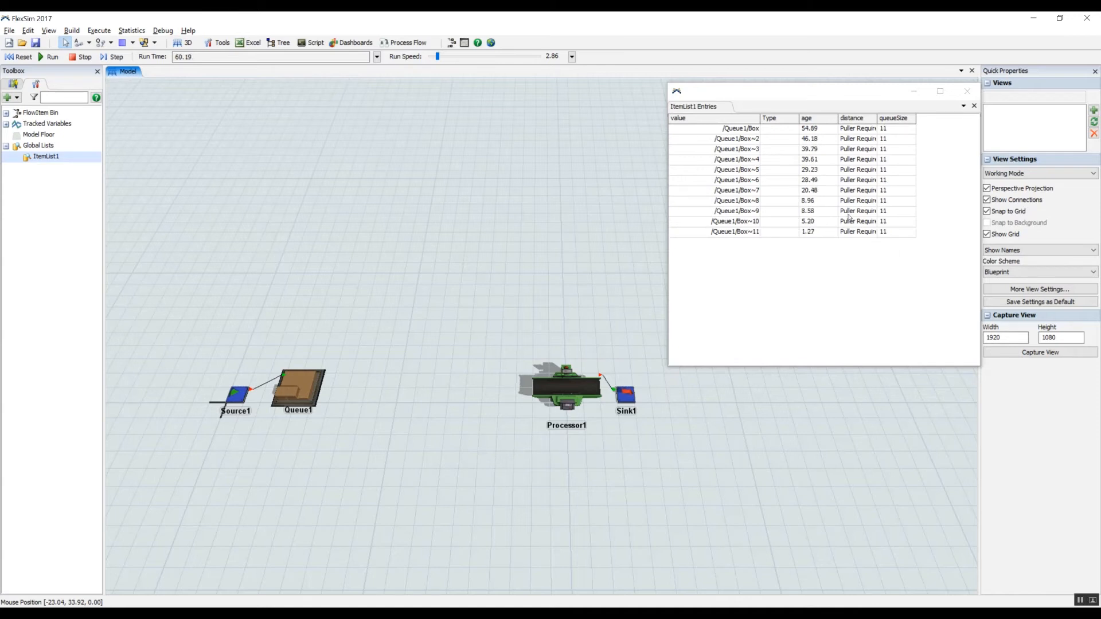
pyautogui.moveTo(532, 314); pyautogui.dragTo(487, 266)
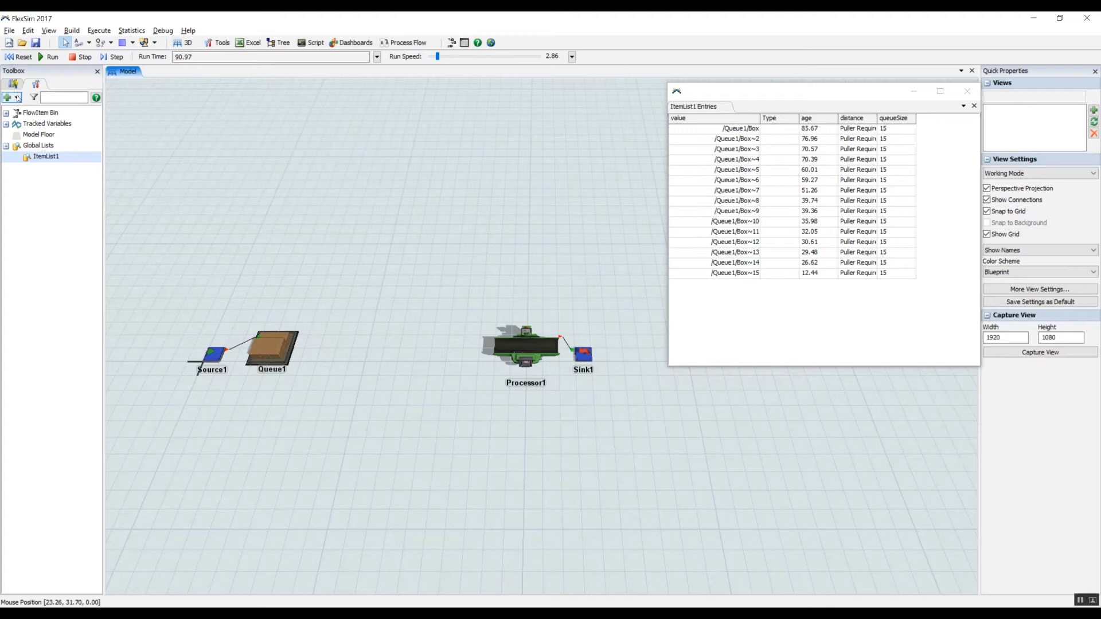
# - Add a Time Interval back order reevaluation event to ItemList1 and confirm the list's properties
pyautogui.doubleClick(48, 156)
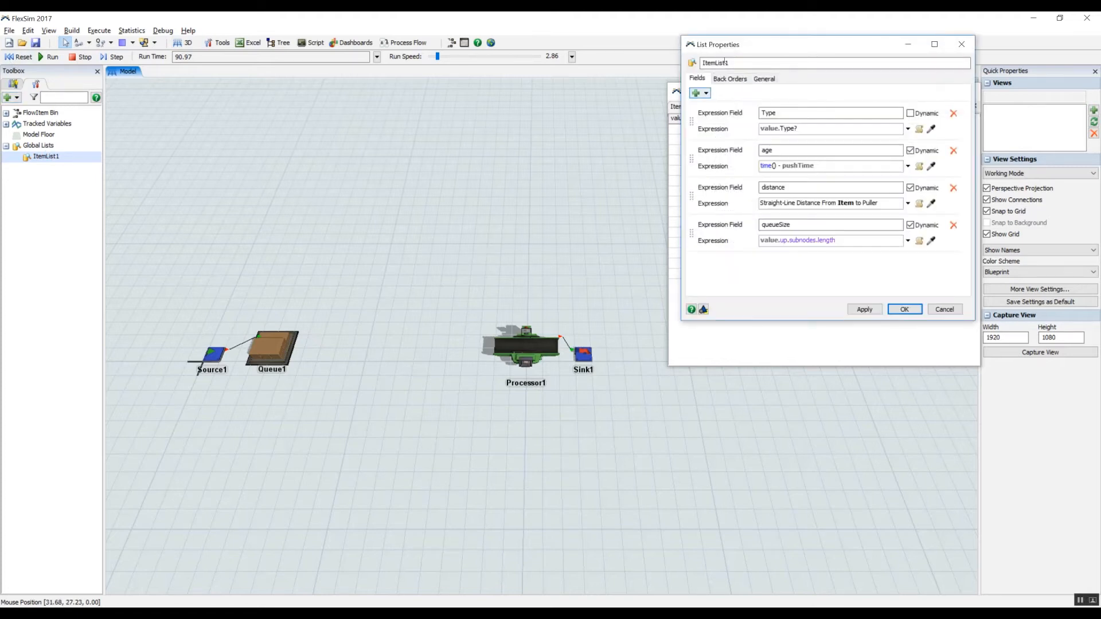
pyautogui.moveTo(749, 51); pyautogui.dragTo(273, 121)
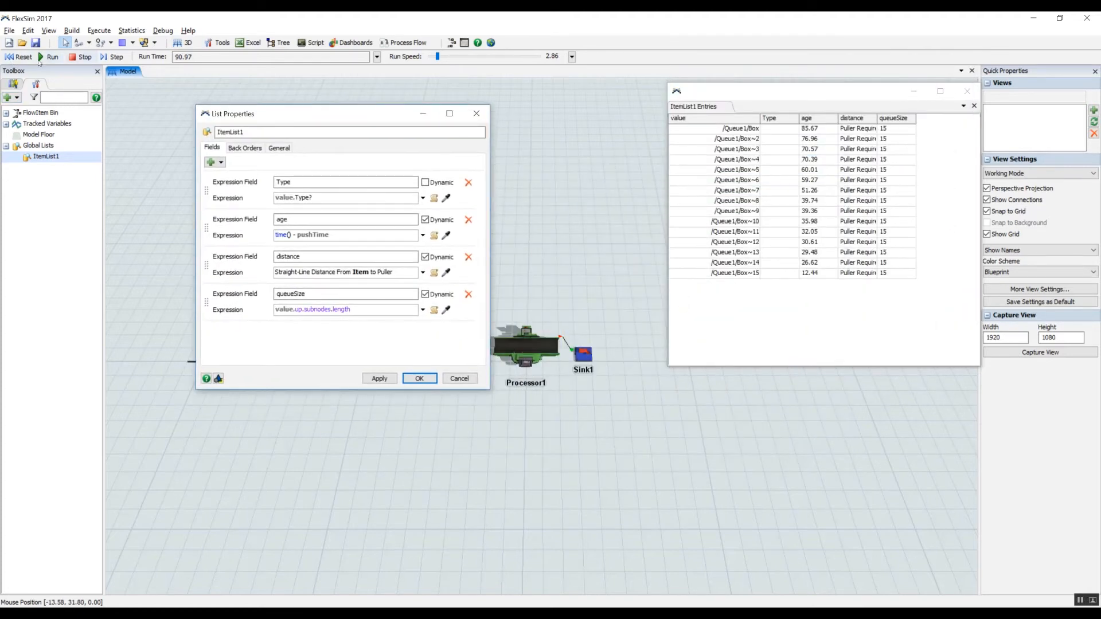
pyautogui.click(258, 147)
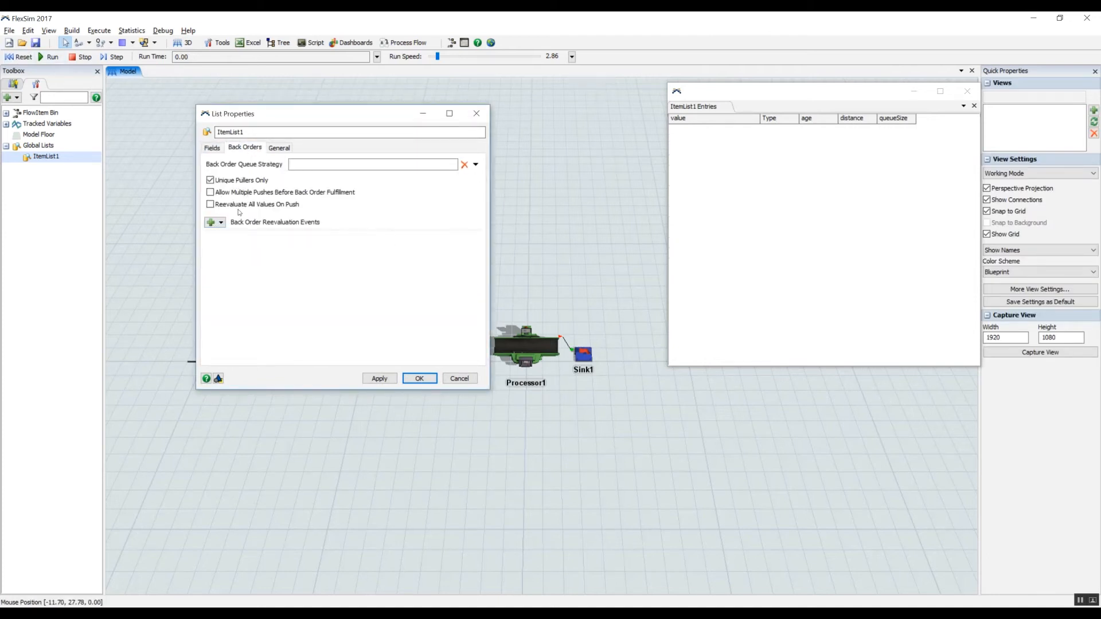
pyautogui.click(221, 223)
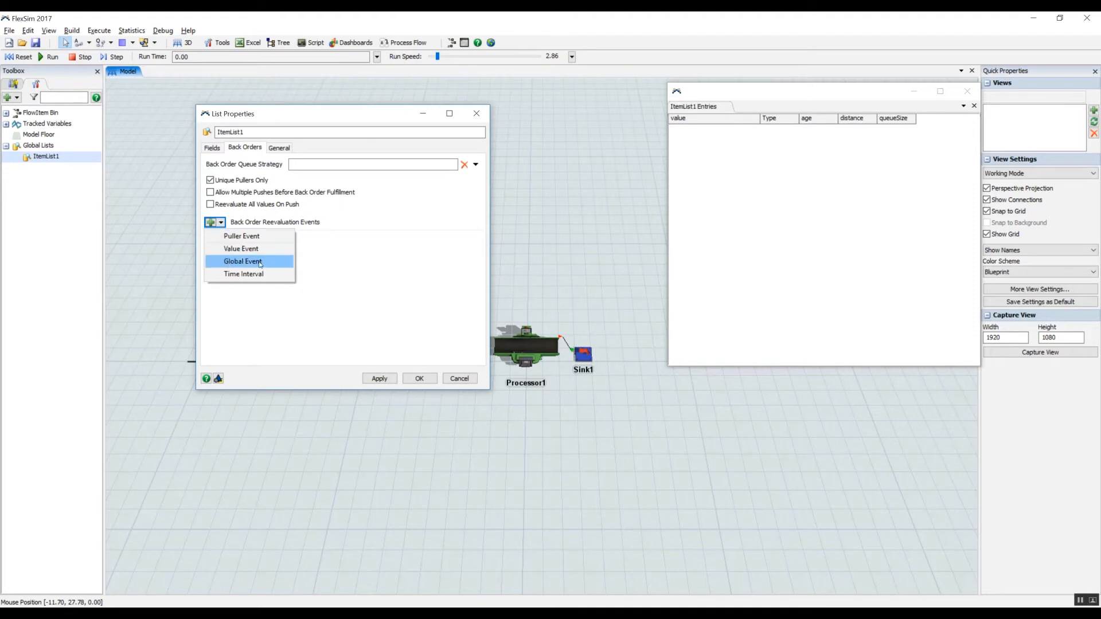
pyautogui.click(260, 274)
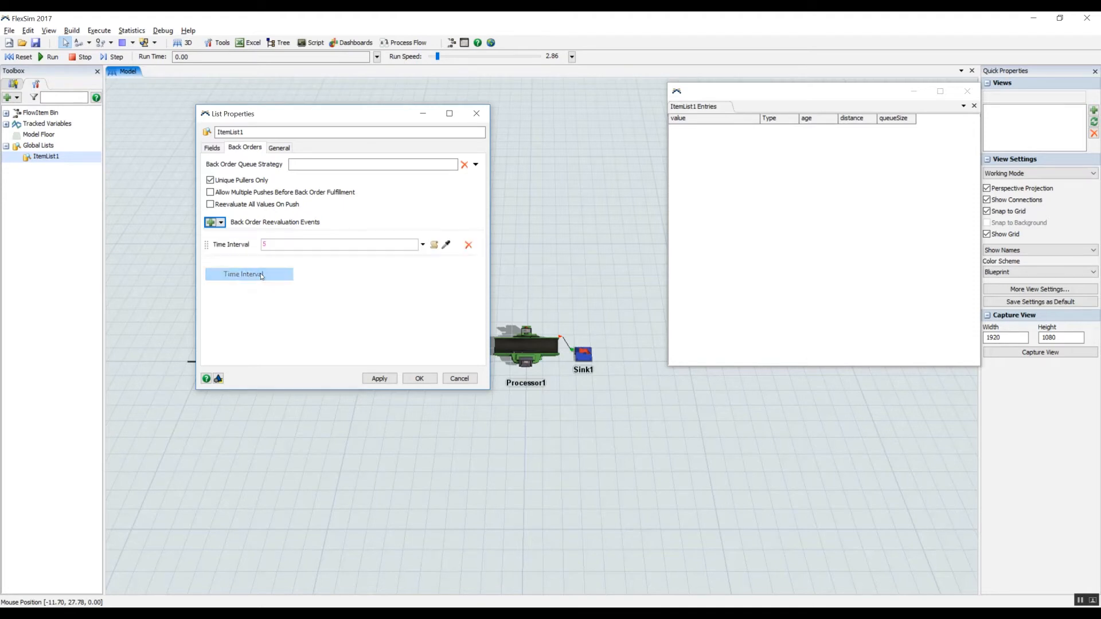
pyautogui.click(284, 247)
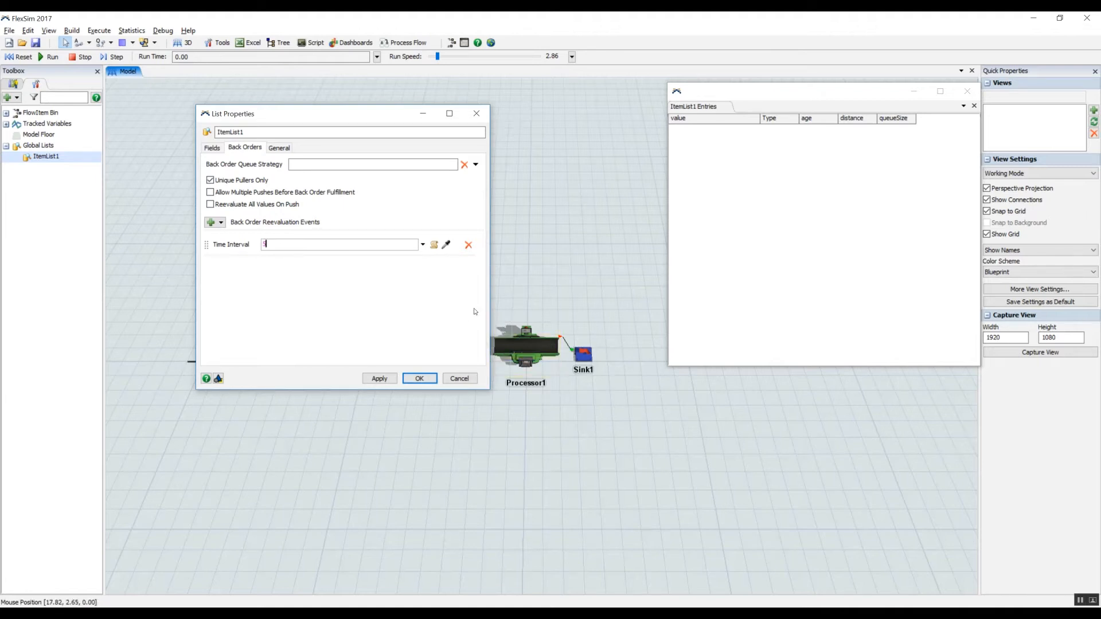
pyautogui.click(419, 378)
# - Reset the simulation and step through it event by event, watching ItemList1's entries and Processor1
pyautogui.click(27, 56)
pyautogui.click(118, 57)
pyautogui.click(117, 57)
pyautogui.click(117, 57)
pyautogui.click(117, 57)
pyautogui.click(117, 57)
pyautogui.click(118, 57)
pyautogui.click(118, 57)
pyautogui.click(118, 57)
pyautogui.click(118, 56)
pyautogui.click(117, 57)
pyautogui.click(118, 57)
pyautogui.click(117, 57)
pyautogui.click(118, 56)
pyautogui.click(117, 57)
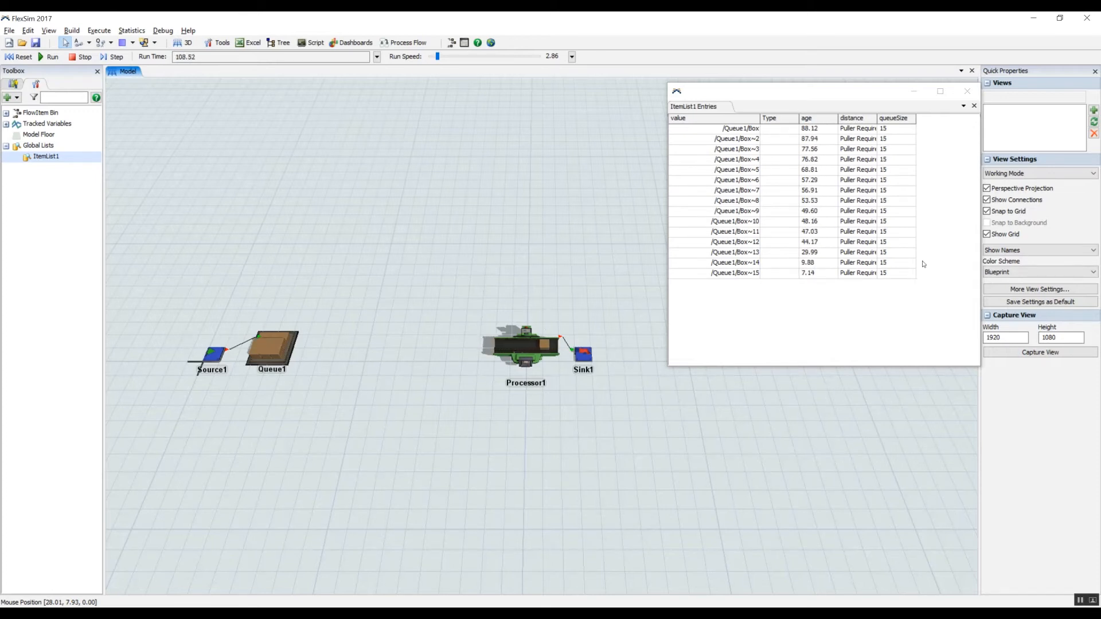
# - Watch the simulation run, stop it, and examine the ages of the waiting entries in ItemList1
pyautogui.click(919, 316)
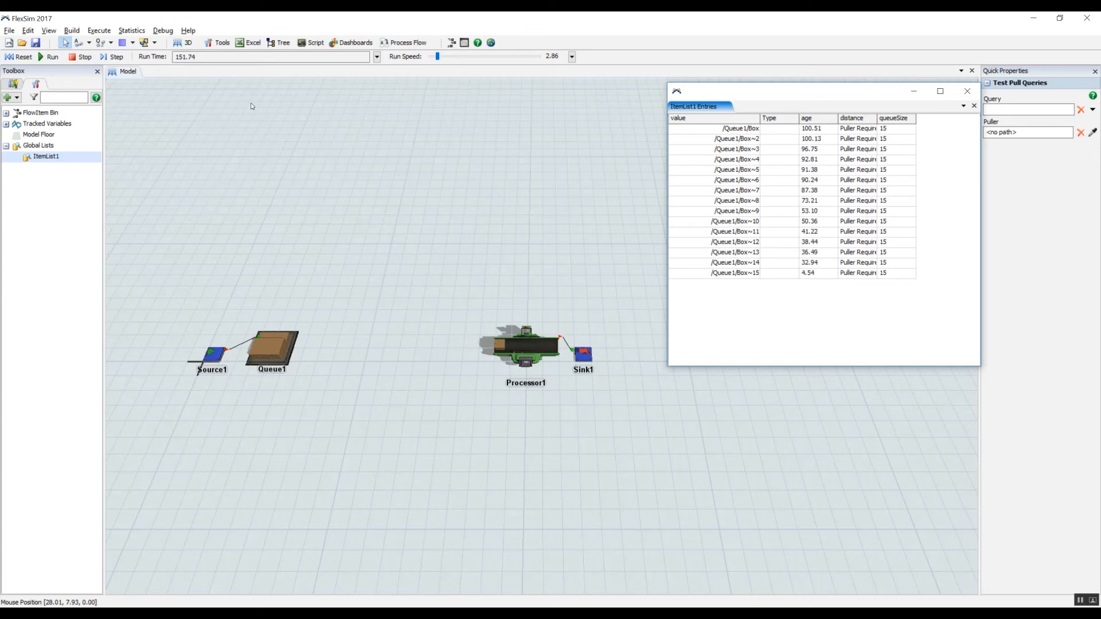
pyautogui.click(80, 57)
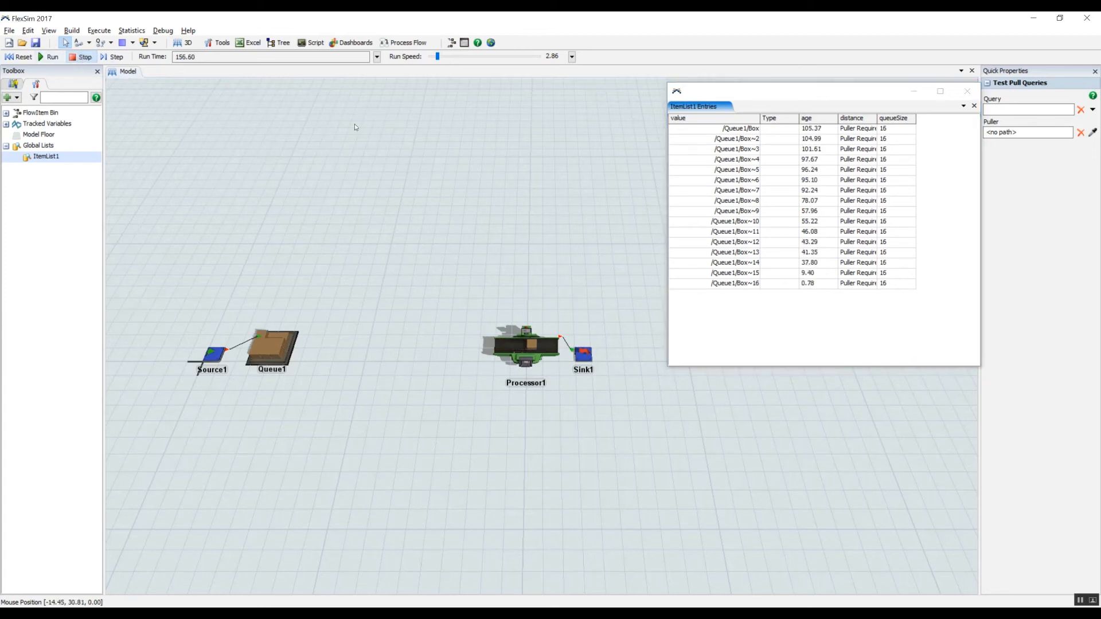
pyautogui.click(826, 130)
pyautogui.click(826, 141)
pyautogui.click(825, 181)
pyautogui.click(825, 215)
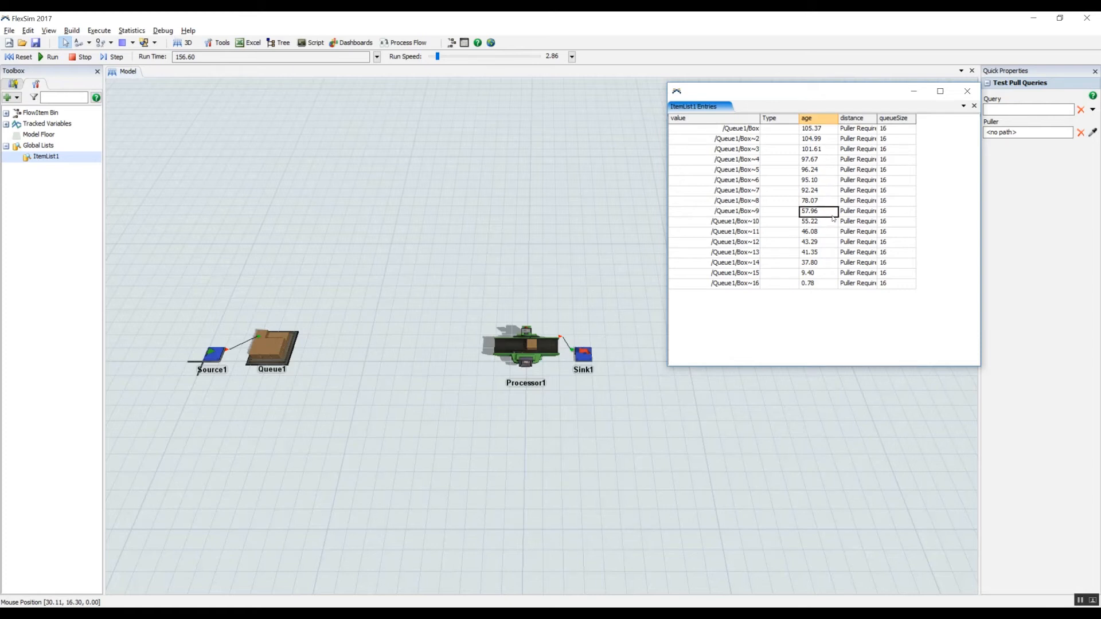
pyautogui.click(924, 308)
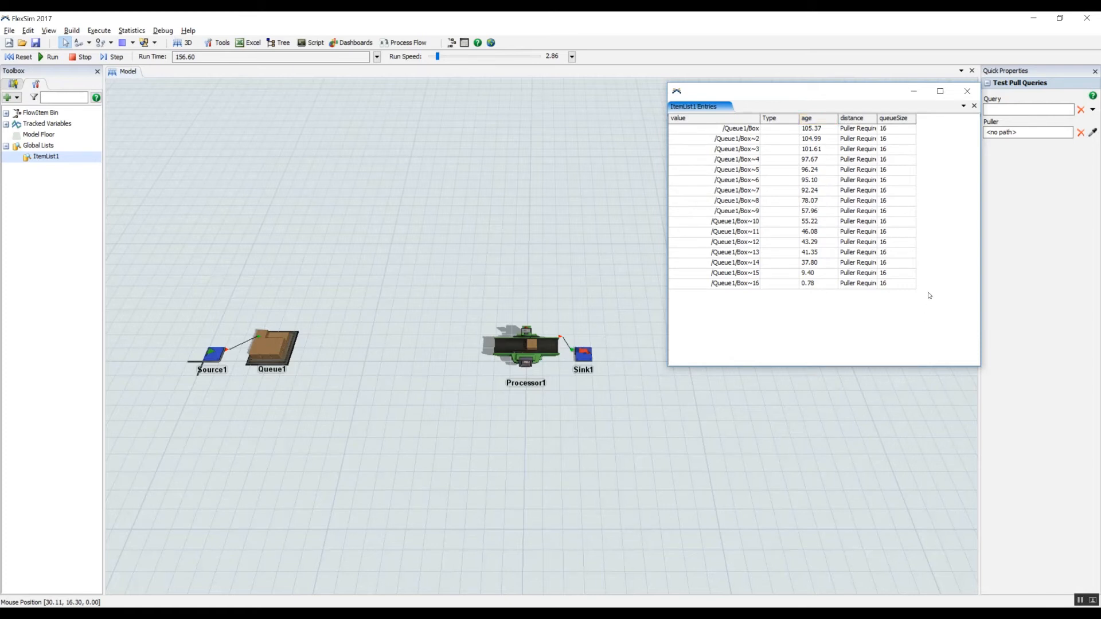
# - Reset the simulation and add a label field named liberado to ItemList1
pyautogui.doubleClick(49, 156)
pyautogui.click(19, 57)
pyautogui.click(221, 164)
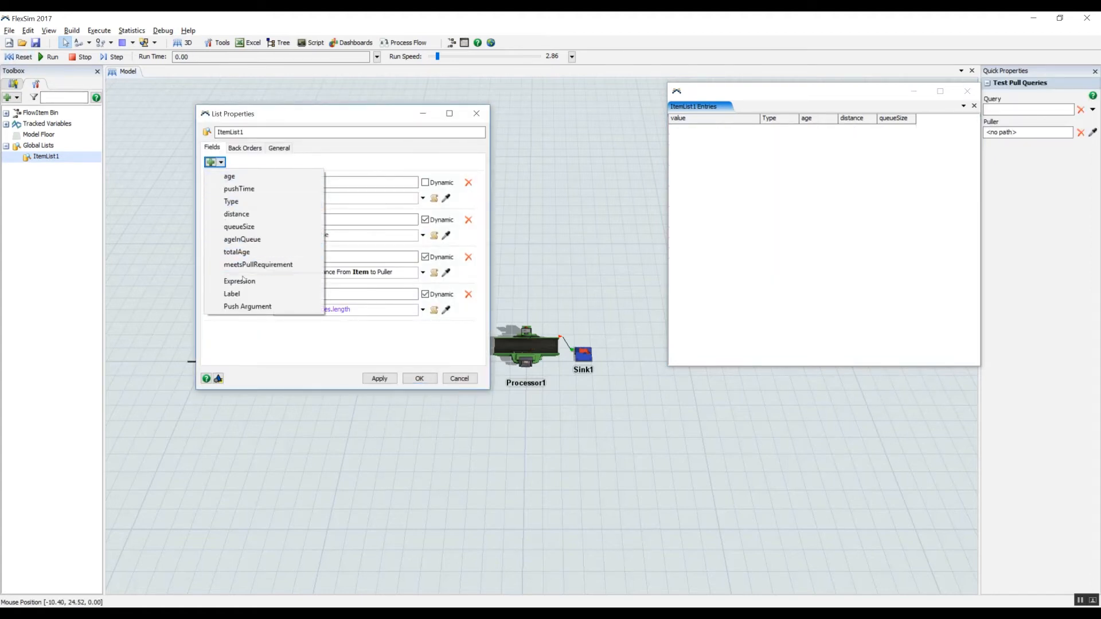
pyautogui.click(231, 294)
pyautogui.doubleClick(311, 332)
pyautogui.write('liberado')
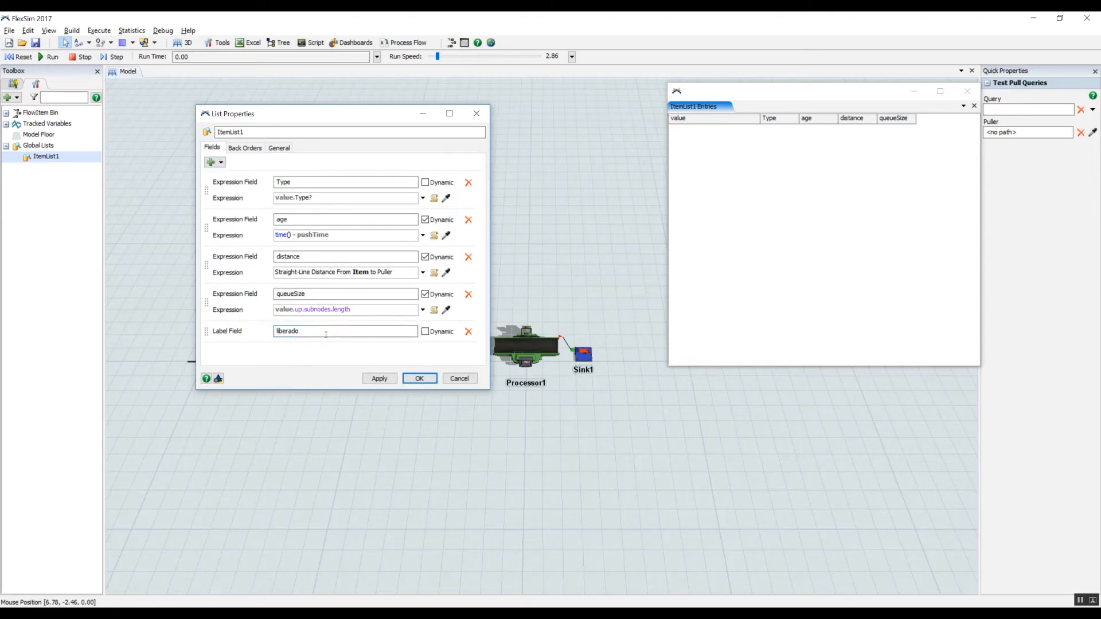
# - Delete the liberado label field from ItemList1 and confirm the list's properties
pyautogui.moveTo(333, 120); pyautogui.dragTo(245, 99)
pyautogui.moveTo(451, 354); pyautogui.dragTo(599, 498)
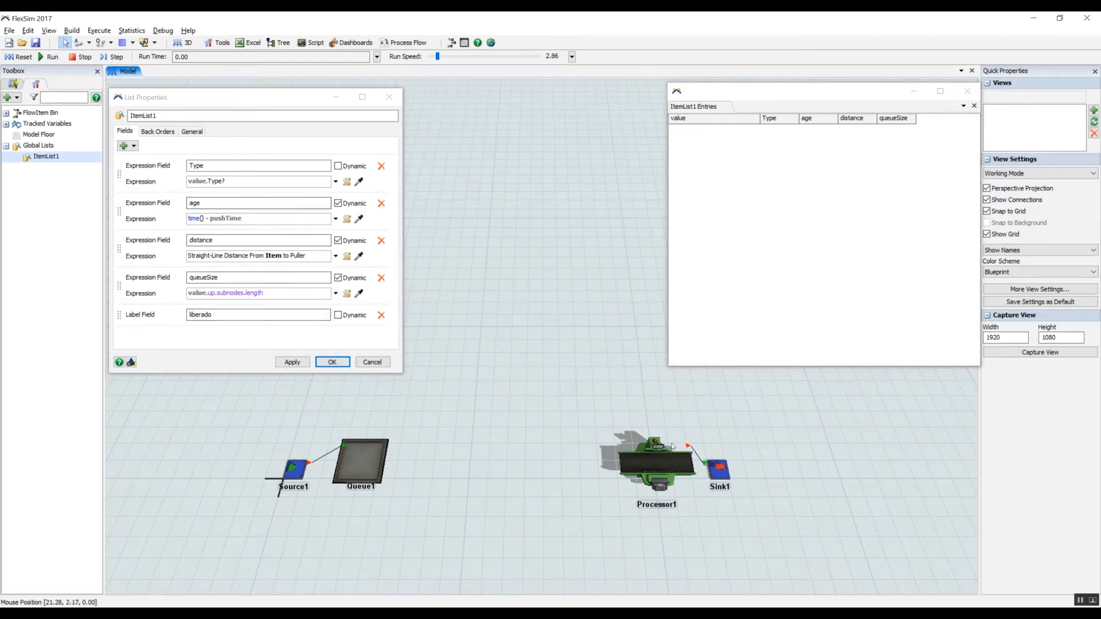
pyautogui.click(381, 316)
pyautogui.click(333, 363)
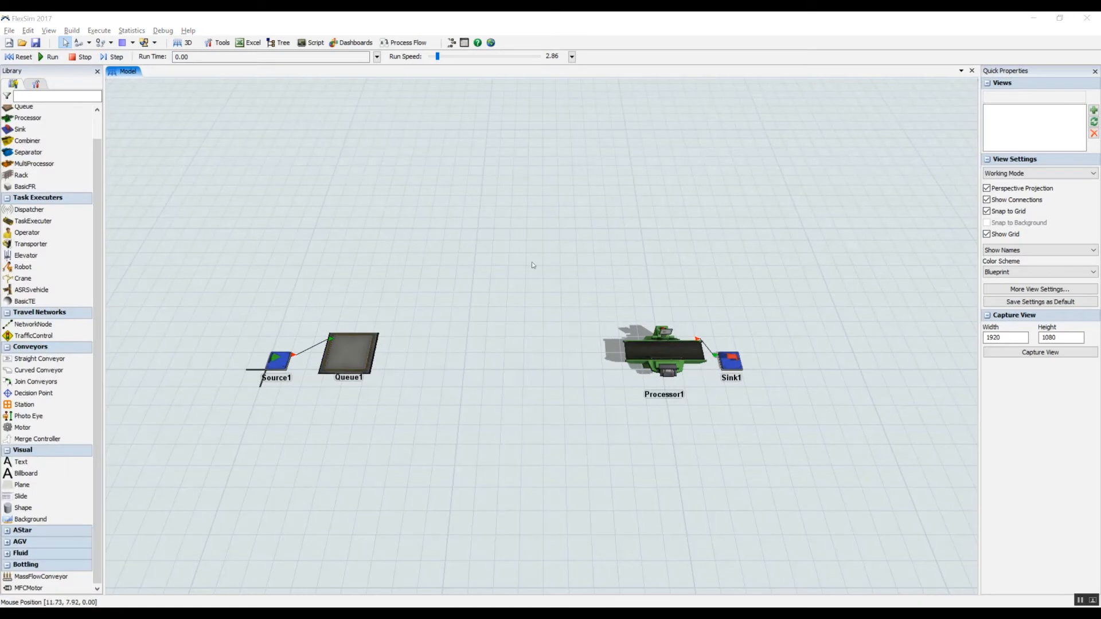
# - Replace Queue1's push to ItemList1 with a different Send To Port option and confirm
pyautogui.doubleClick(360, 353)
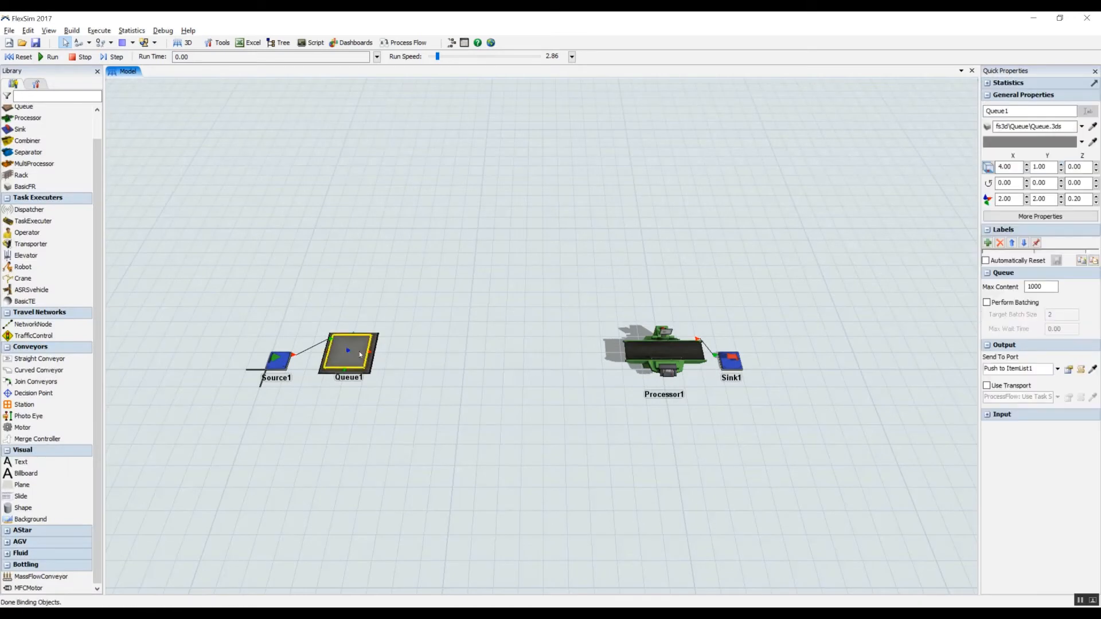
pyautogui.click(221, 230)
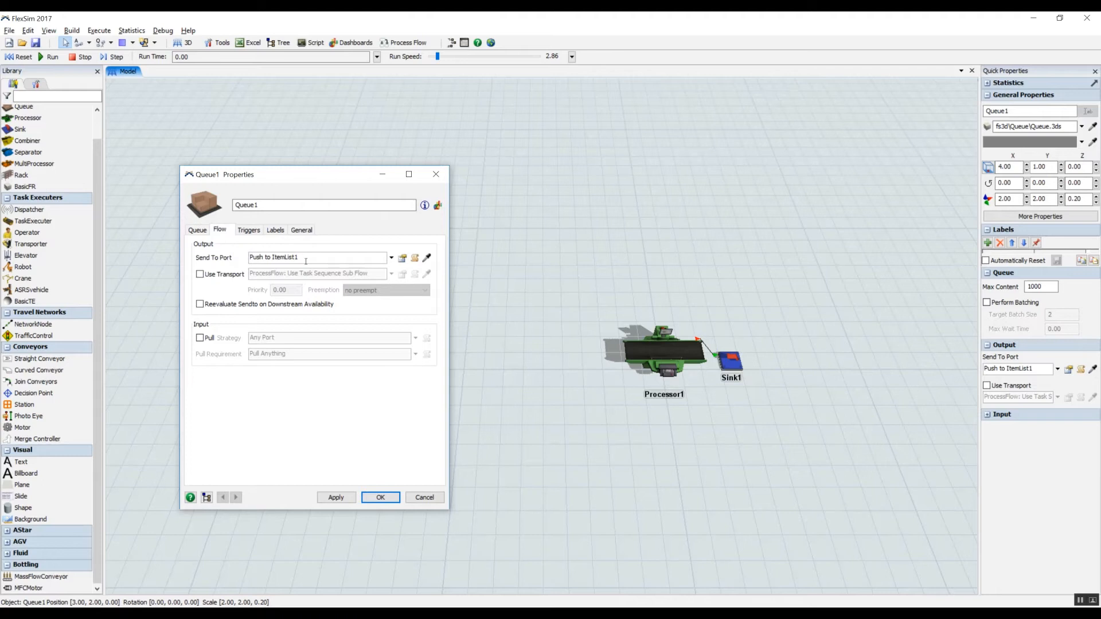
pyautogui.click(392, 260)
pyautogui.click(273, 270)
pyautogui.click(380, 497)
# - Disable the pull strategy on Processor1 and confirm its properties
pyautogui.doubleClick(659, 351)
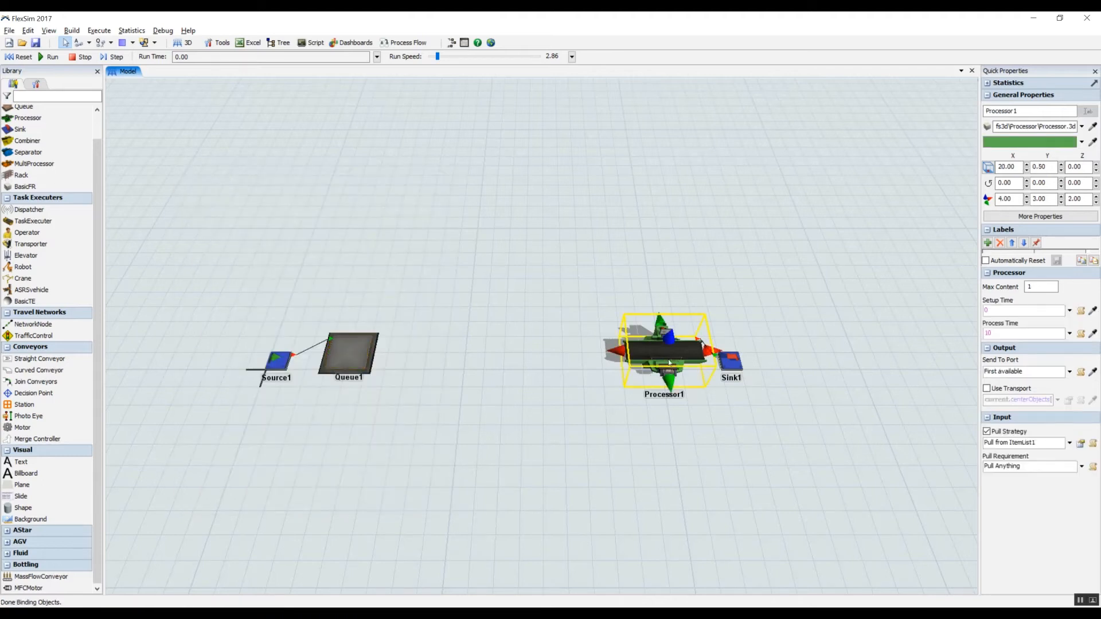
pyautogui.click(243, 142)
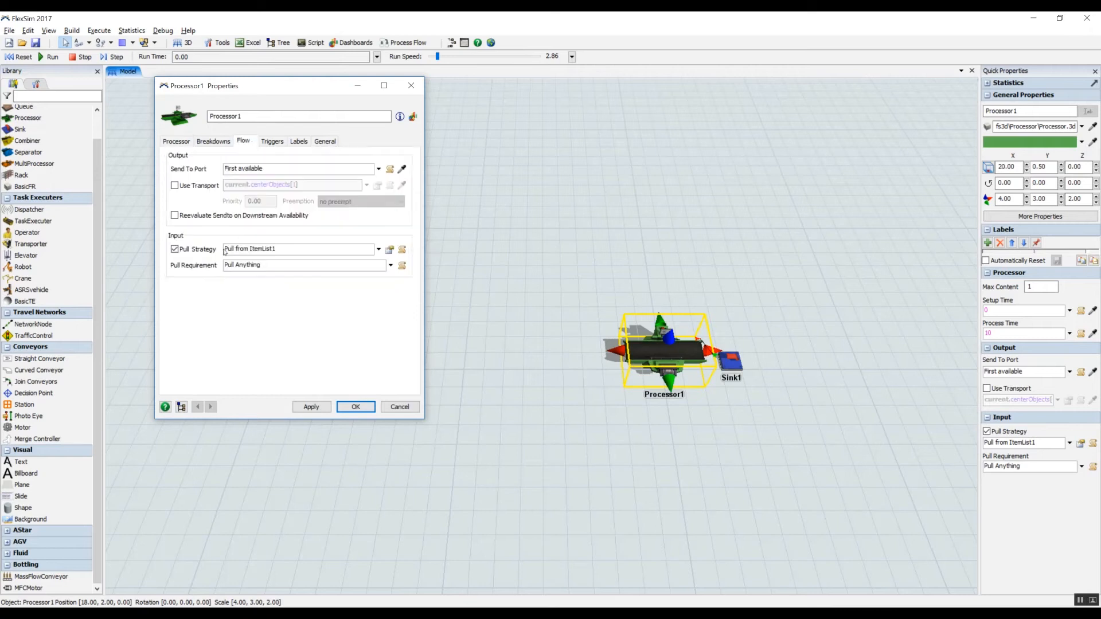
pyautogui.click(183, 251)
pyautogui.click(356, 406)
pyautogui.click(521, 387)
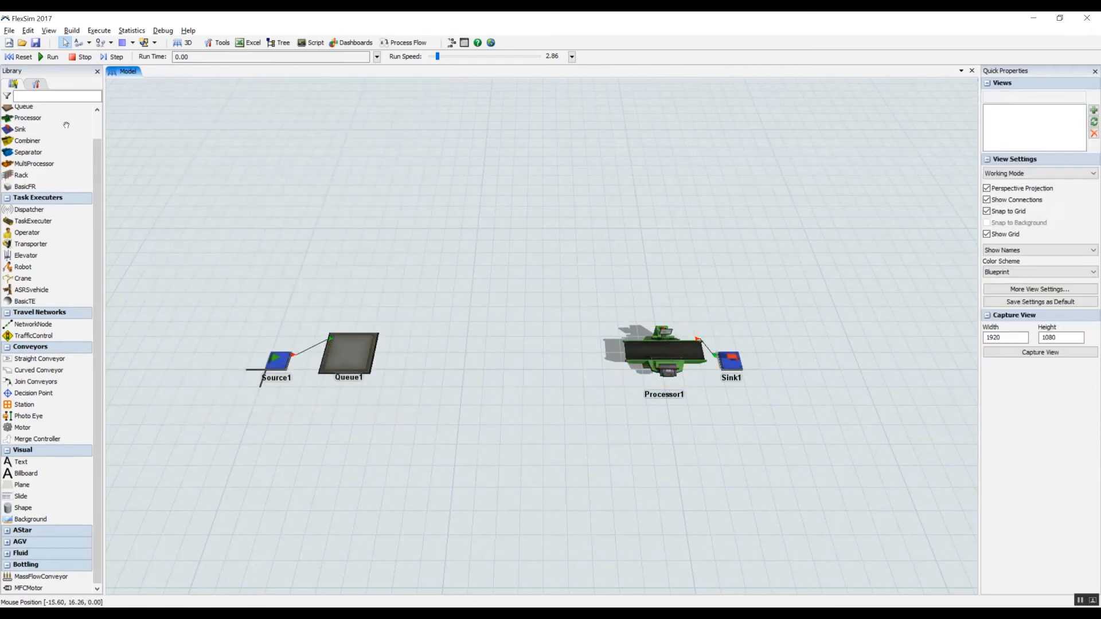
# - Run the simulation from time zero at speed 19.45, watch items collect in Queue1, then stop and reset it
pyautogui.click(19, 57)
pyautogui.click(49, 57)
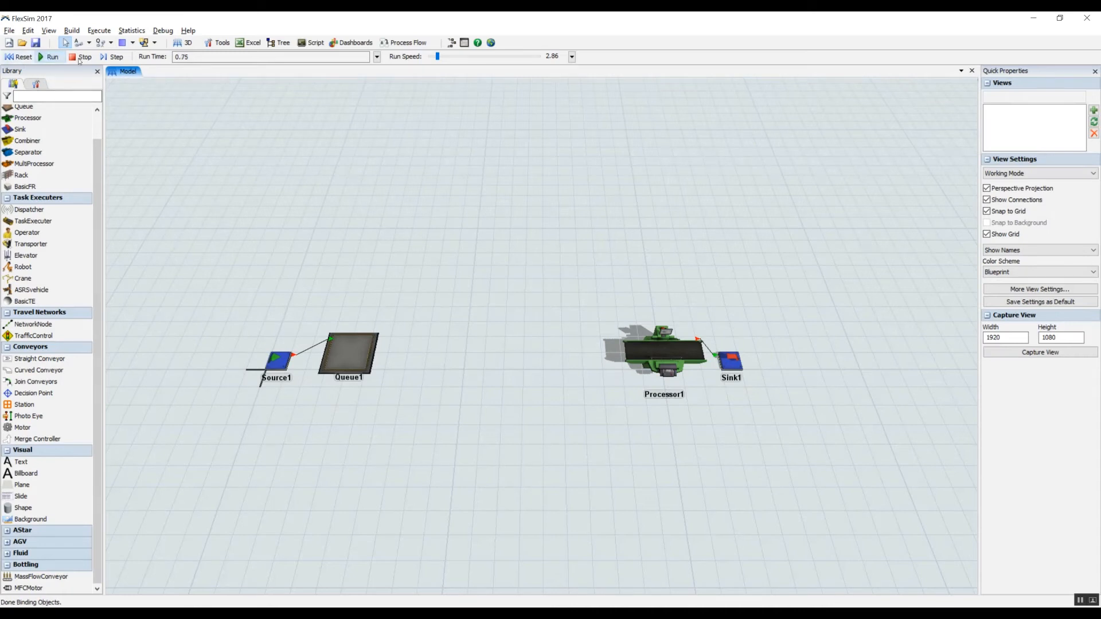
pyautogui.moveTo(437, 57); pyautogui.dragTo(445, 58)
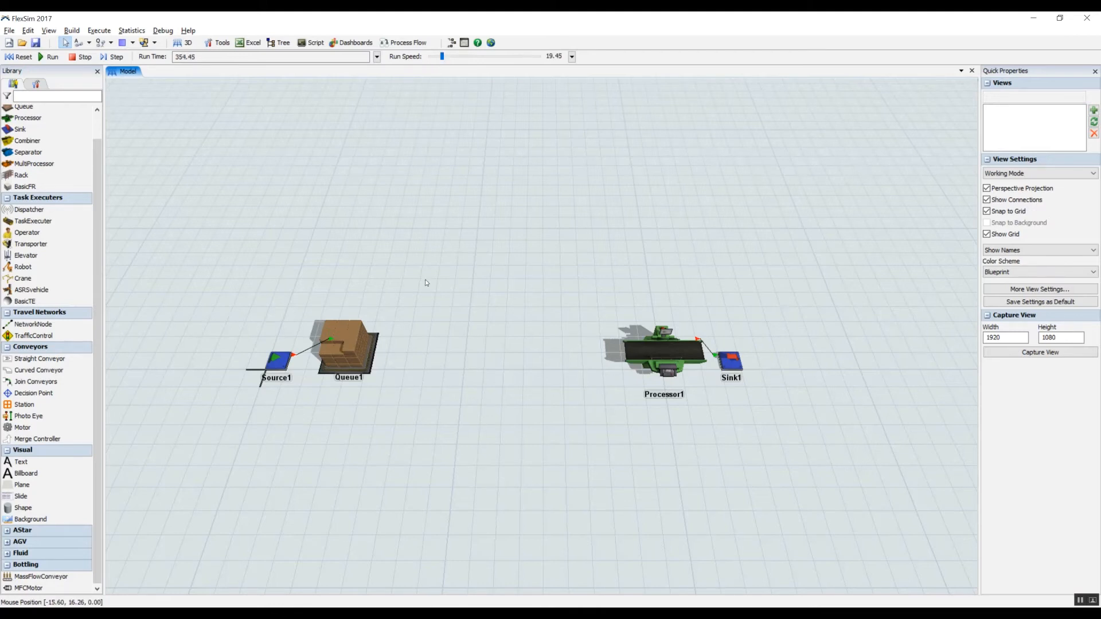
pyautogui.click(85, 57)
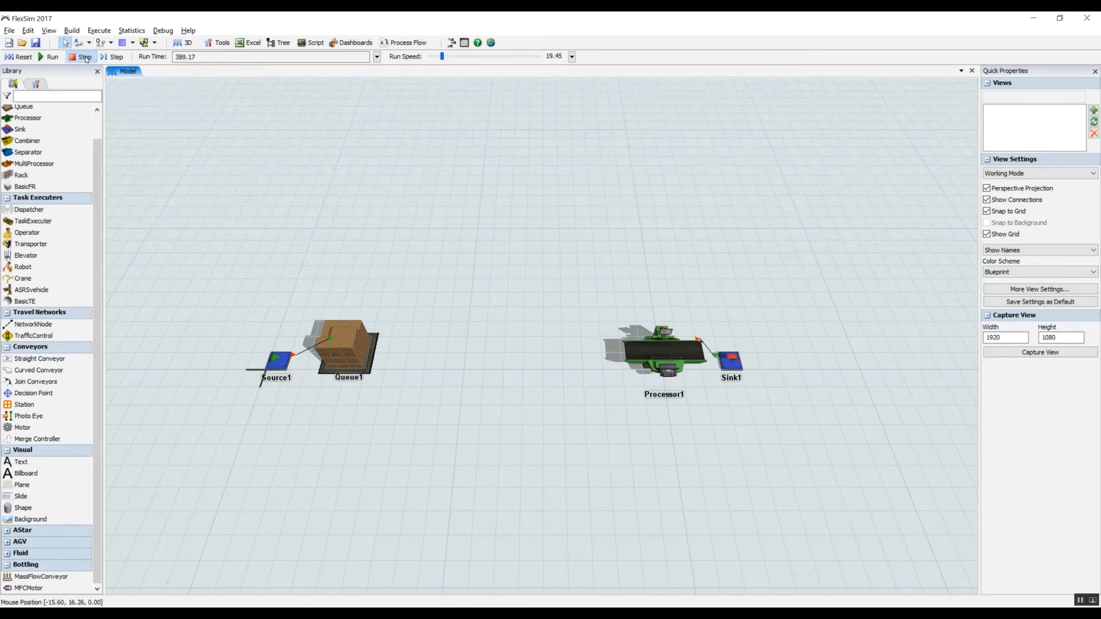
pyautogui.click(20, 57)
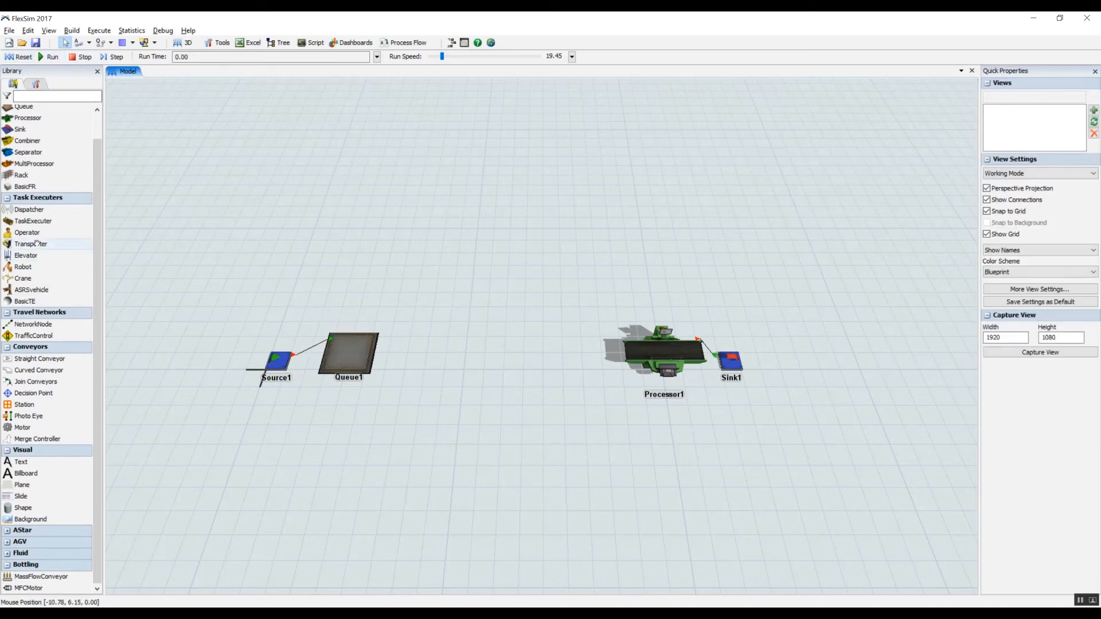
# - Add an operator between Queue1 and Processor1 and a cylinder shape behind it at about X 12.5, Y 9.5
pyautogui.moveTo(38, 234); pyautogui.dragTo(502, 287)
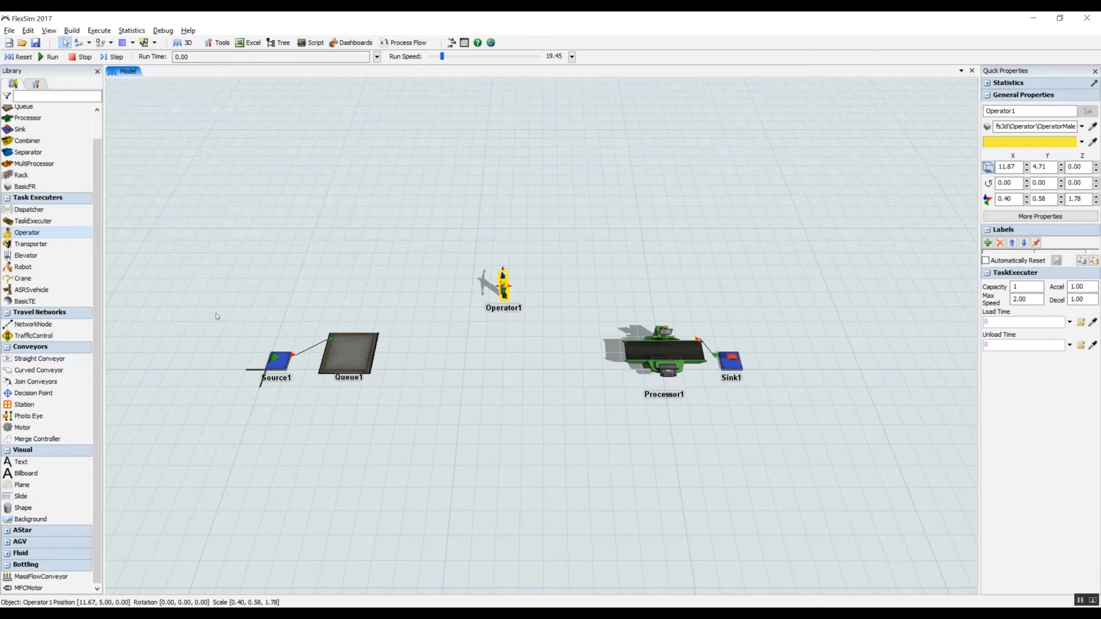
pyautogui.click(34, 507)
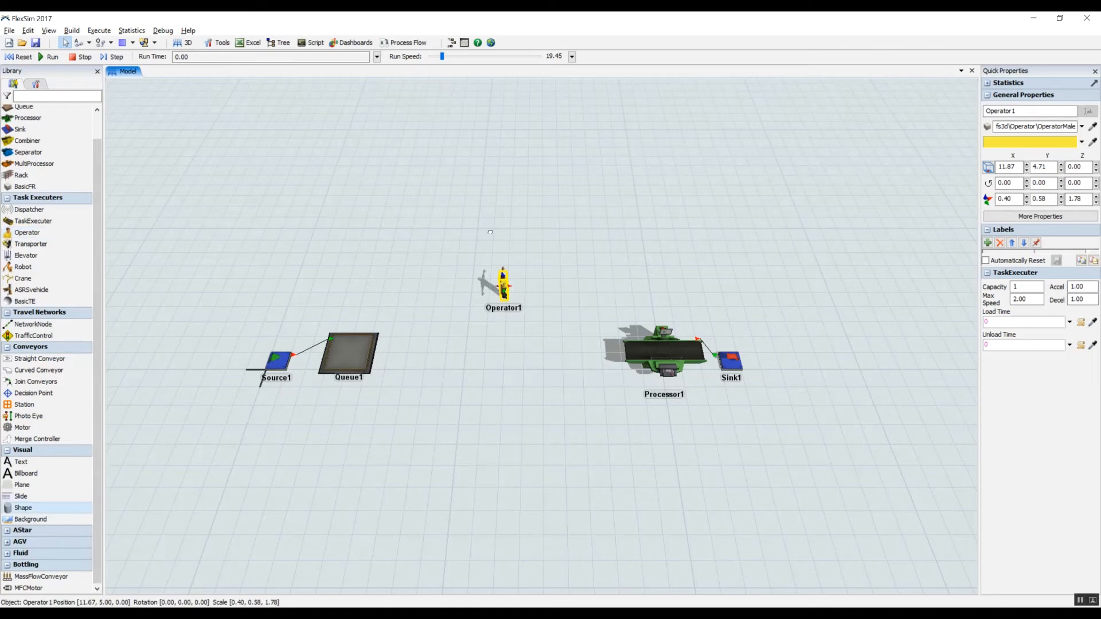
pyautogui.click(512, 229)
pyautogui.click(525, 255)
pyautogui.click(522, 235)
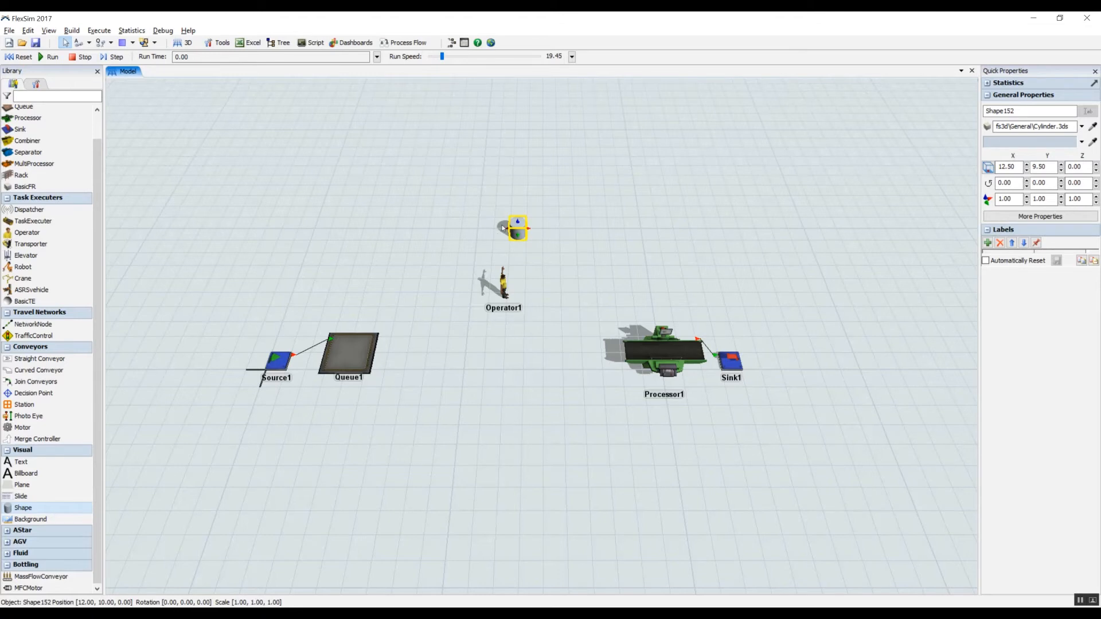
# - Move the operator back so it stands beside the cylinder shape
pyautogui.moveTo(503, 293); pyautogui.dragTo(507, 234)
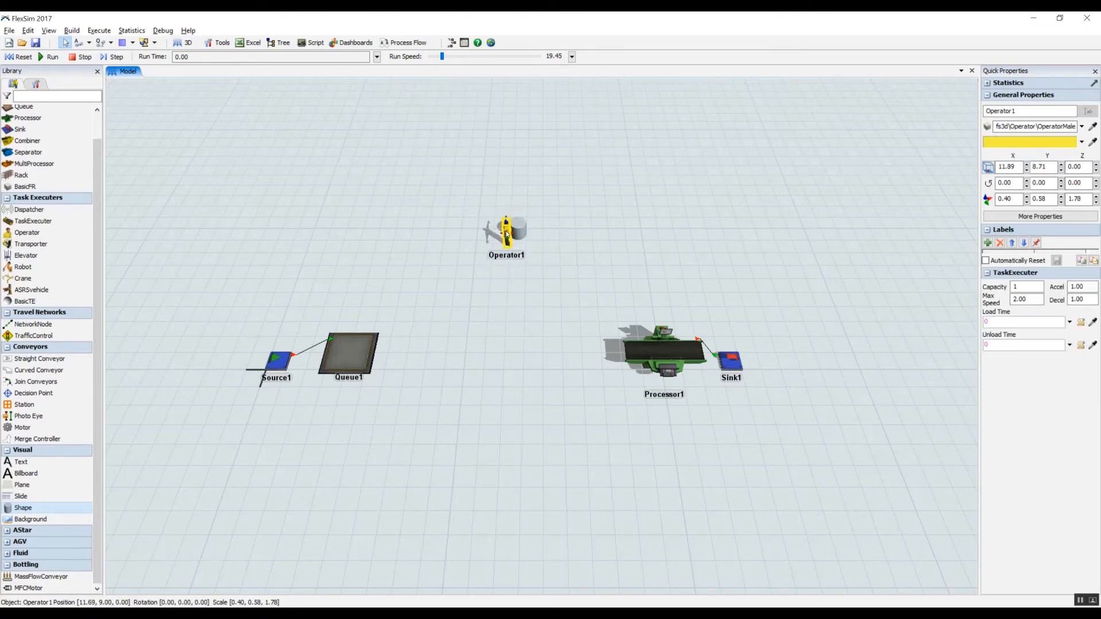
pyautogui.click(554, 248)
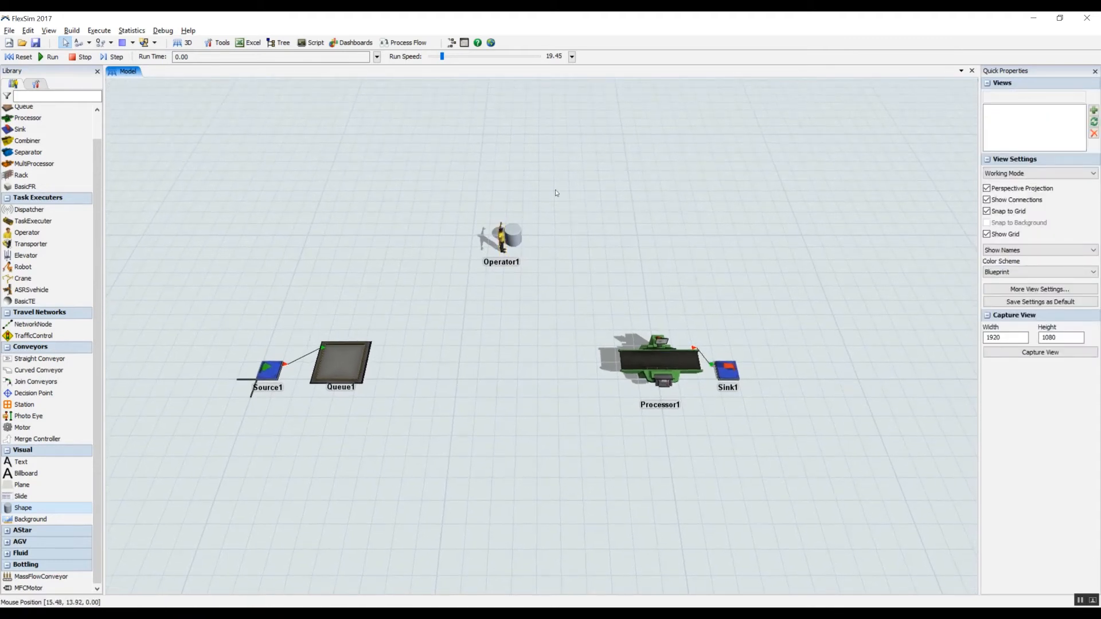
pyautogui.moveTo(502, 237); pyautogui.dragTo(566, 266)
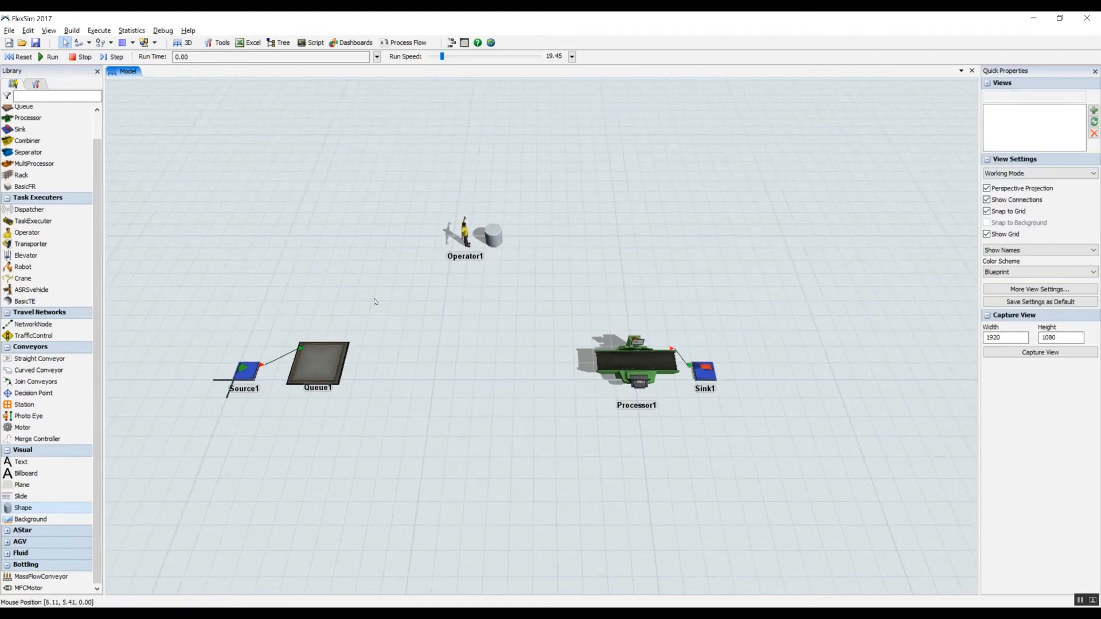
# - Add a general process flow beside the model and browse the activities available for it
pyautogui.click(403, 43)
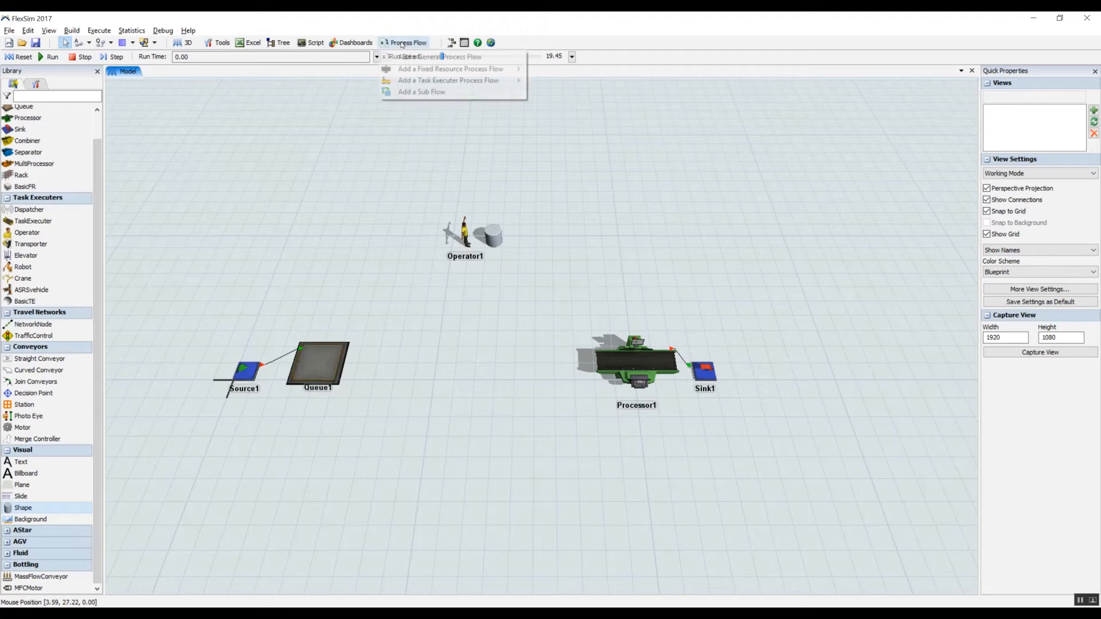
pyautogui.click(452, 57)
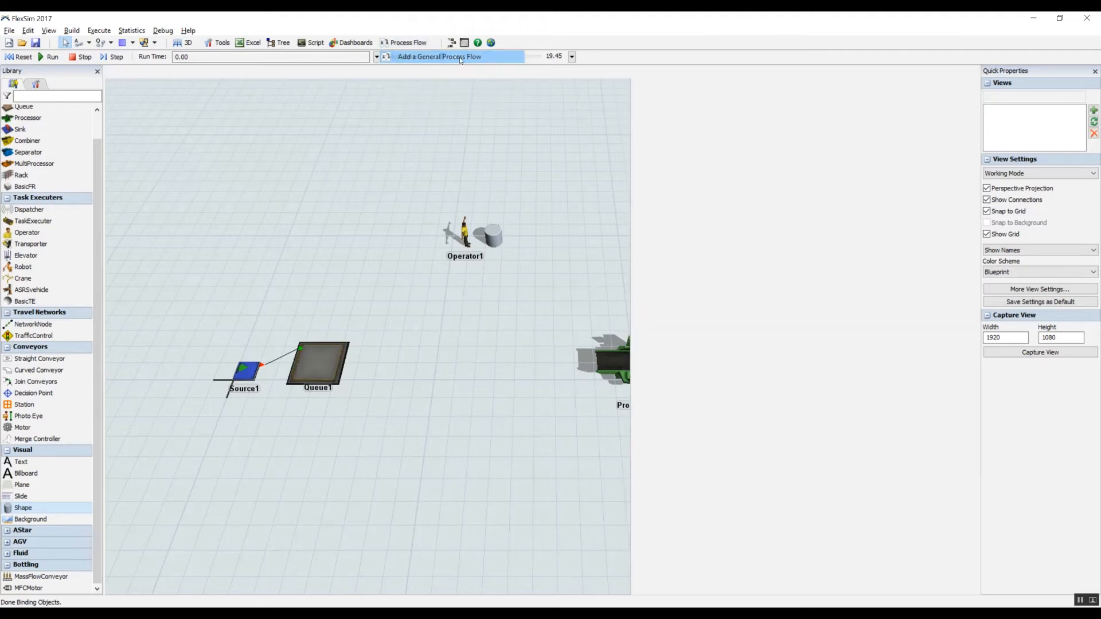
pyautogui.moveTo(419, 225); pyautogui.dragTo(492, 237)
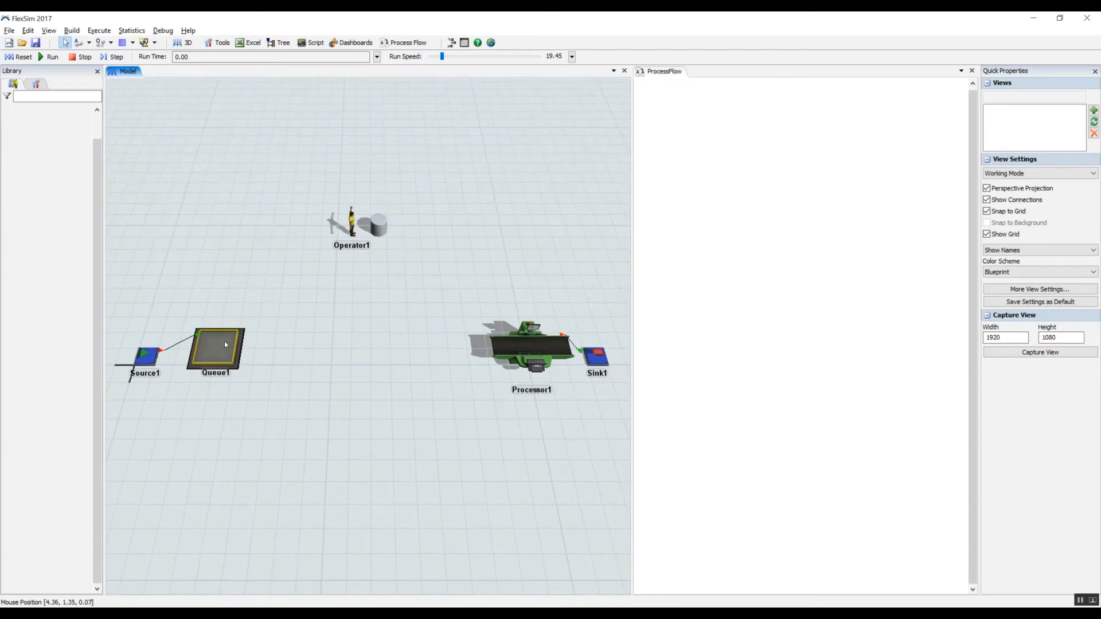
pyautogui.click(660, 200)
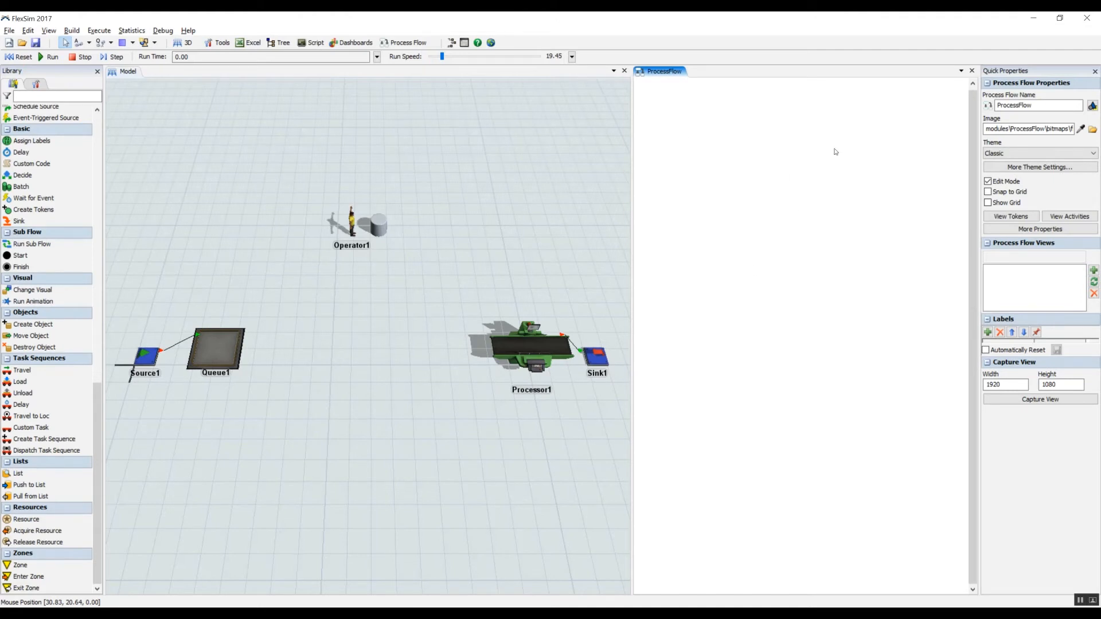
pyautogui.scroll(-10, 89, 224)
pyautogui.scroll(7, 88, 225)
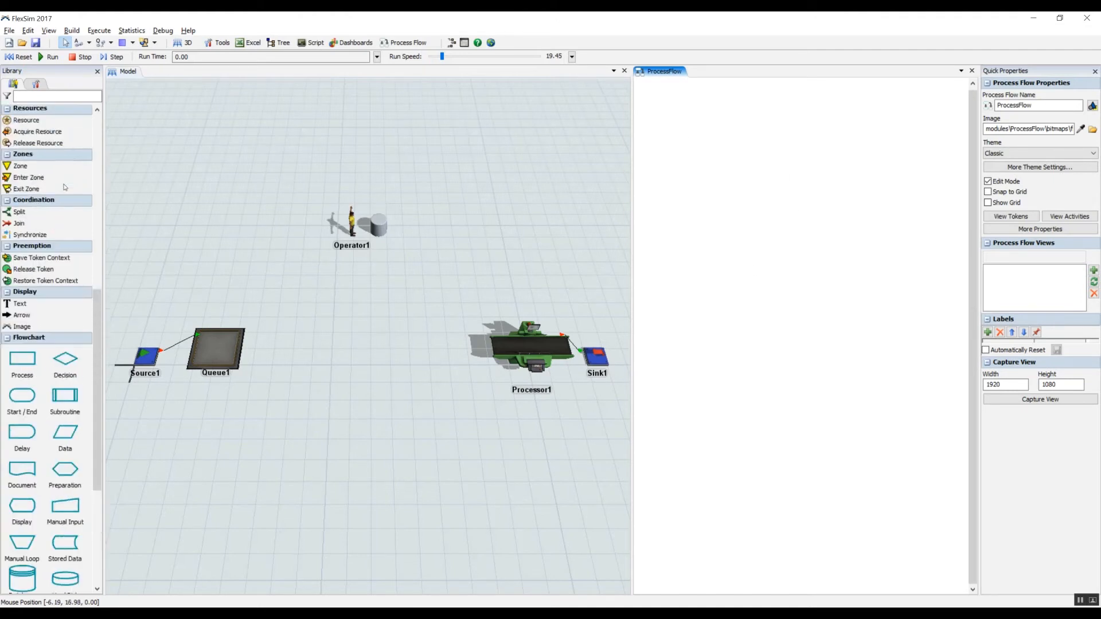
# - Add an Event-Triggered Source activity near the upper middle of the process flow
pyautogui.scroll(7, 89, 224)
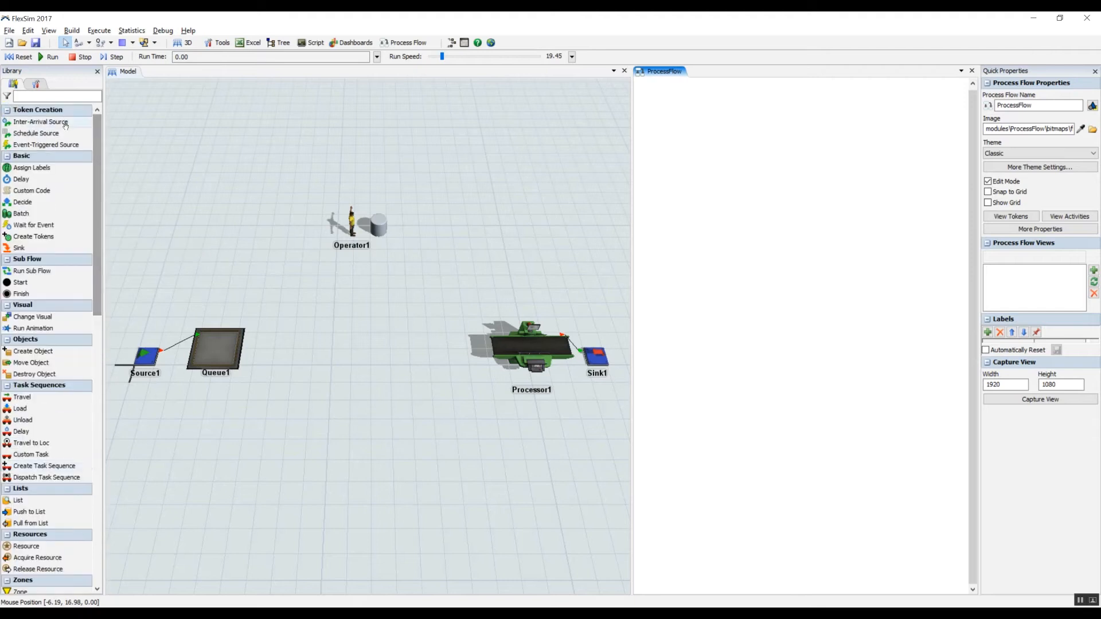
pyautogui.moveTo(46, 144); pyautogui.dragTo(585, 192)
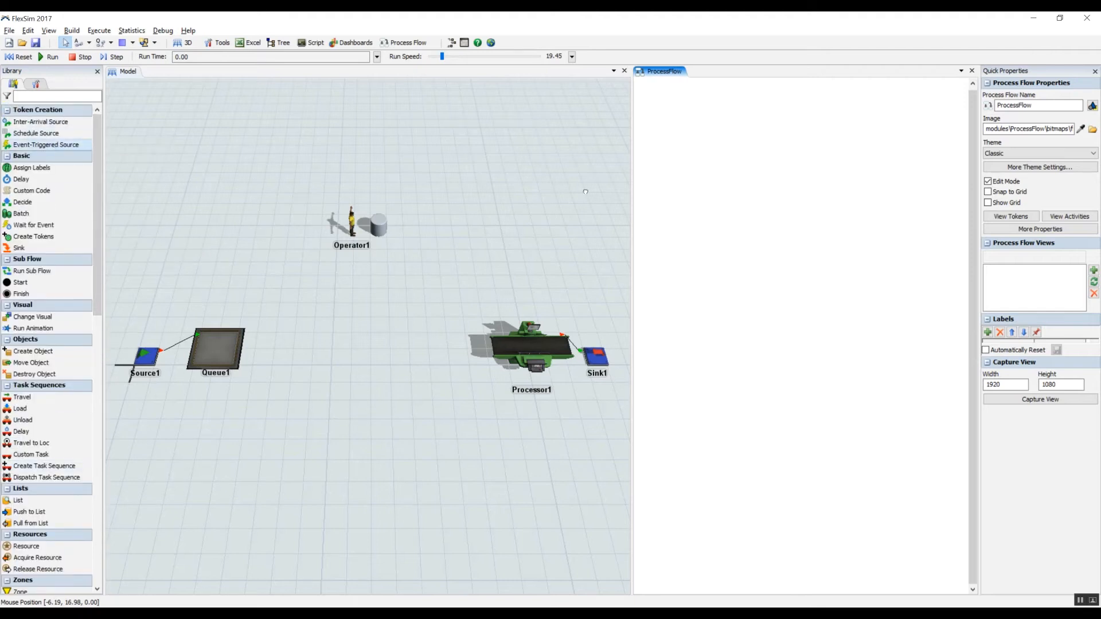
pyautogui.moveTo(713, 129); pyautogui.dragTo(774, 131)
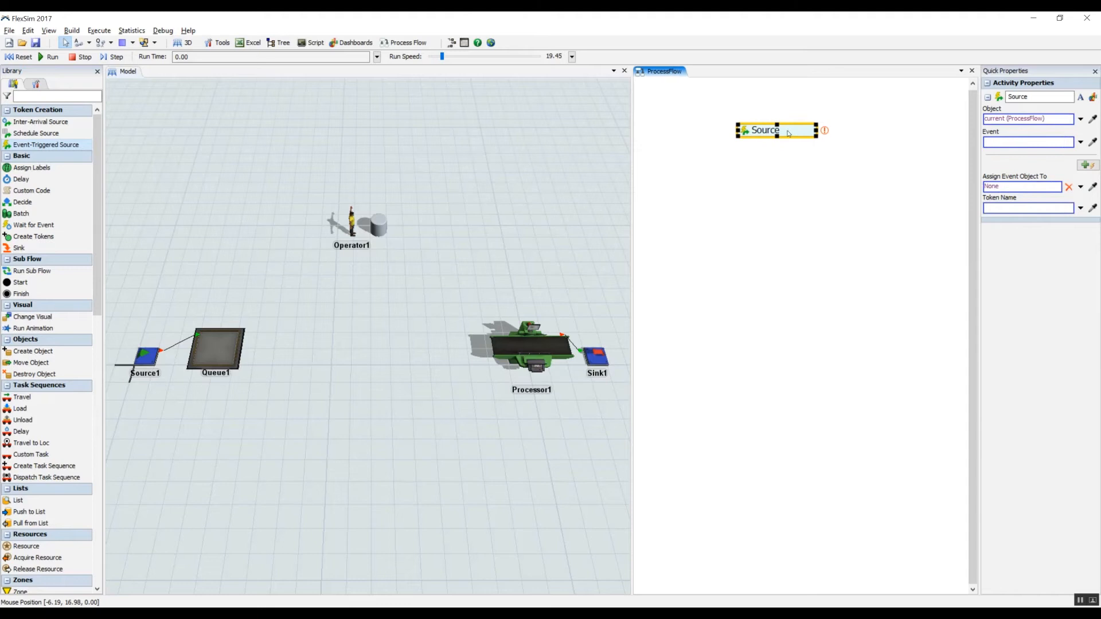
# - Link the Event-Triggered Source to Queue1 and its OnEntry event
pyautogui.click(791, 161)
pyautogui.click(761, 138)
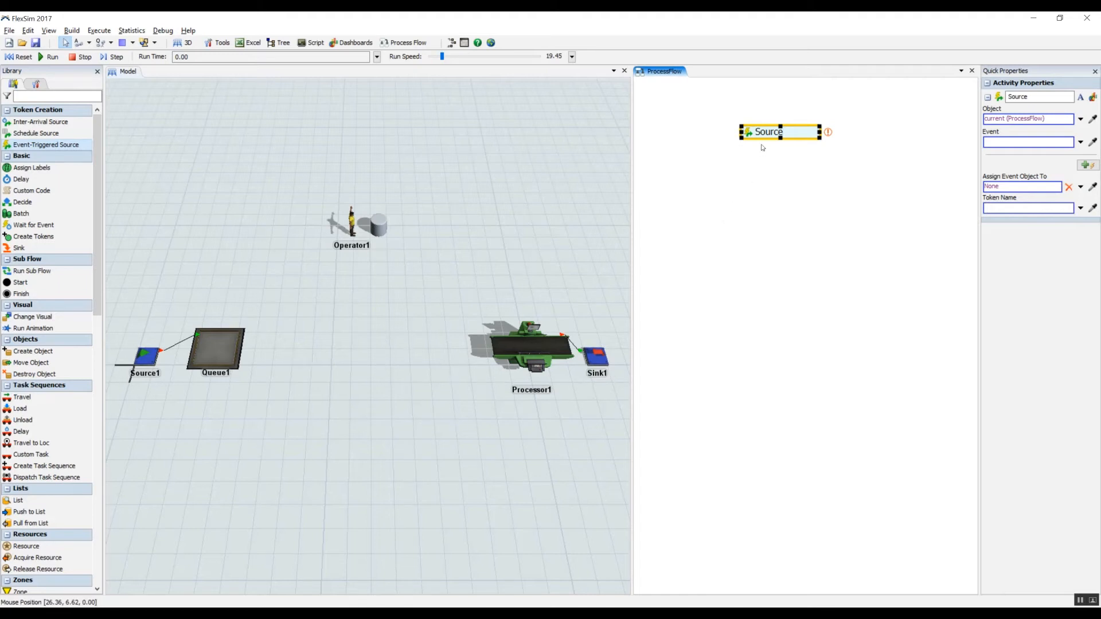
pyautogui.click(830, 134)
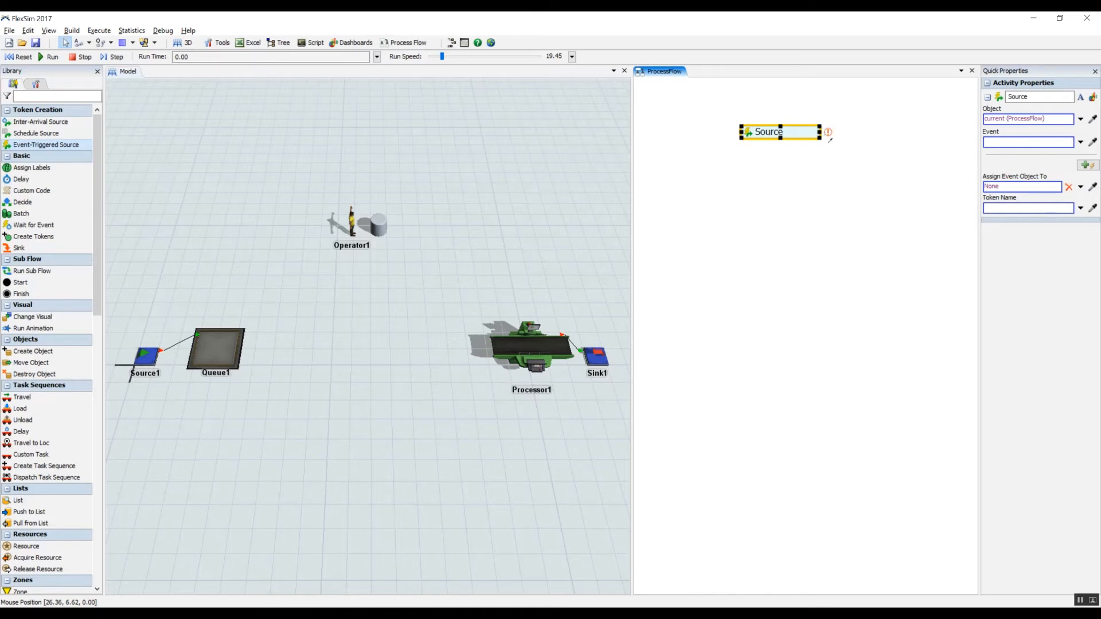
pyautogui.click(219, 353)
pyautogui.click(305, 440)
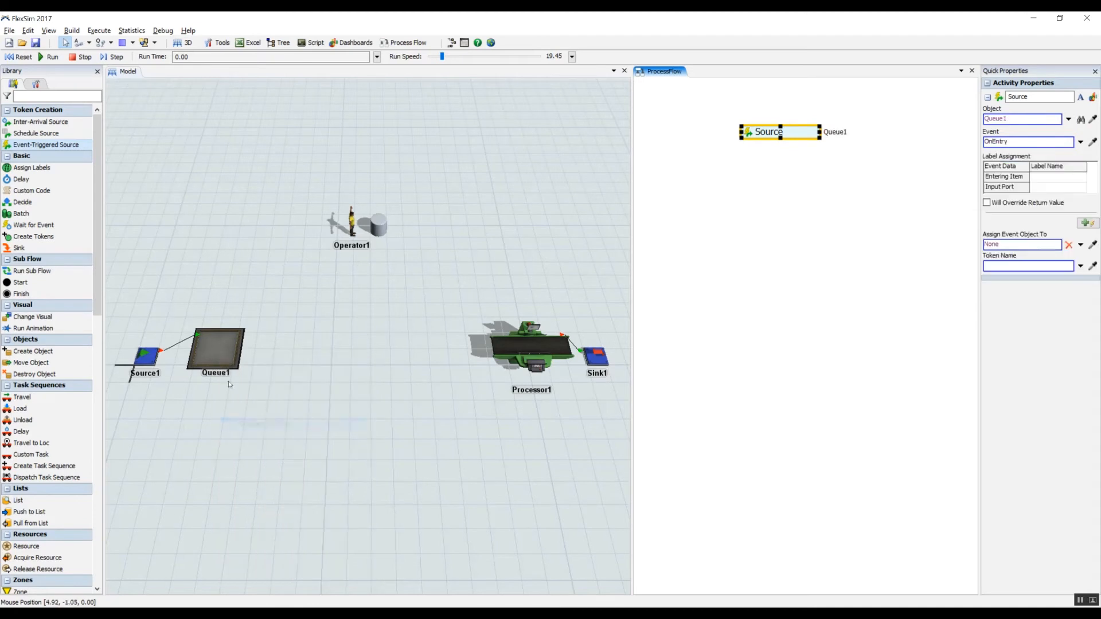
# - Reposition the source activity slightly within the process flow to leave room beside it
pyautogui.click(804, 143)
pyautogui.moveTo(797, 142); pyautogui.dragTo(793, 147)
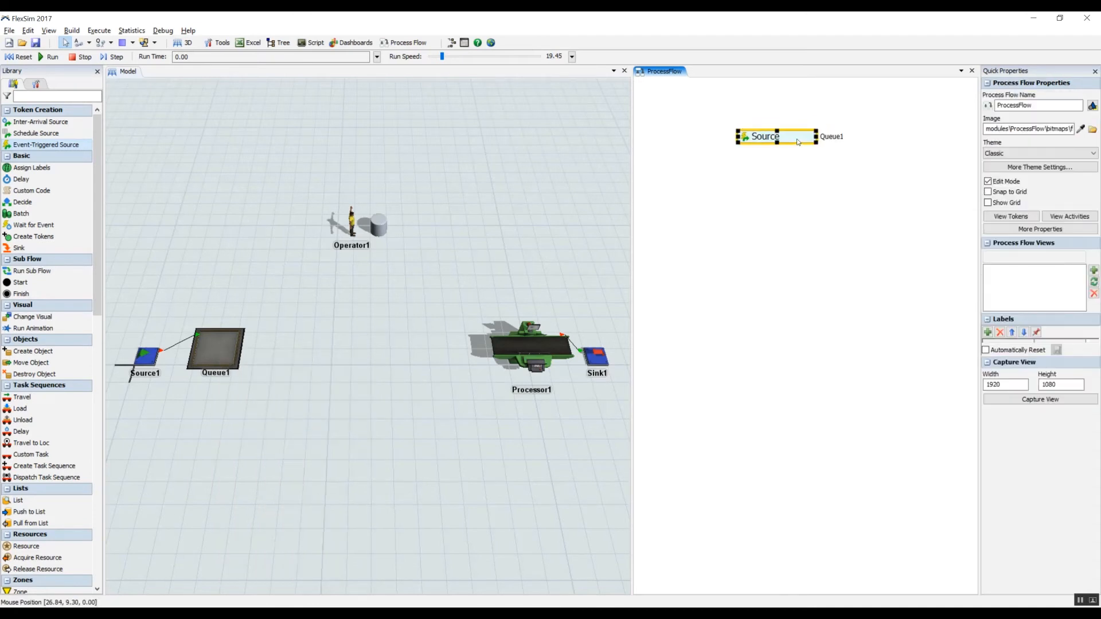
pyautogui.click(803, 186)
pyautogui.moveTo(795, 200); pyautogui.dragTo(844, 180)
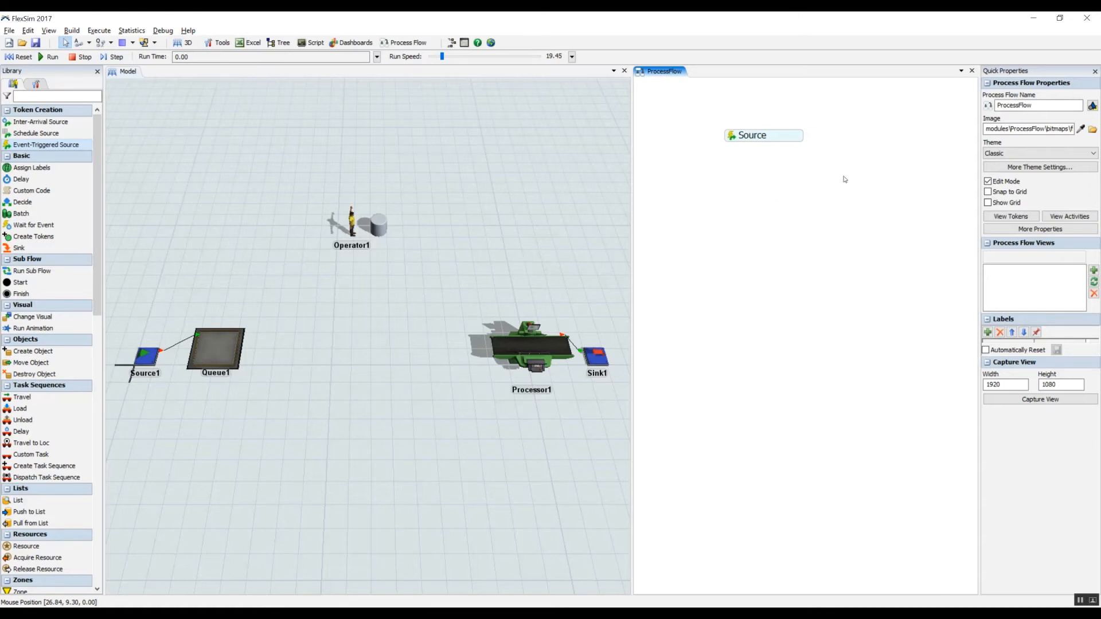
pyautogui.click(752, 142)
pyautogui.click(737, 148)
# - Add a Resource activity beside the source and pick the model's operator as its reference
pyautogui.moveTo(95, 294); pyautogui.dragTo(101, 345)
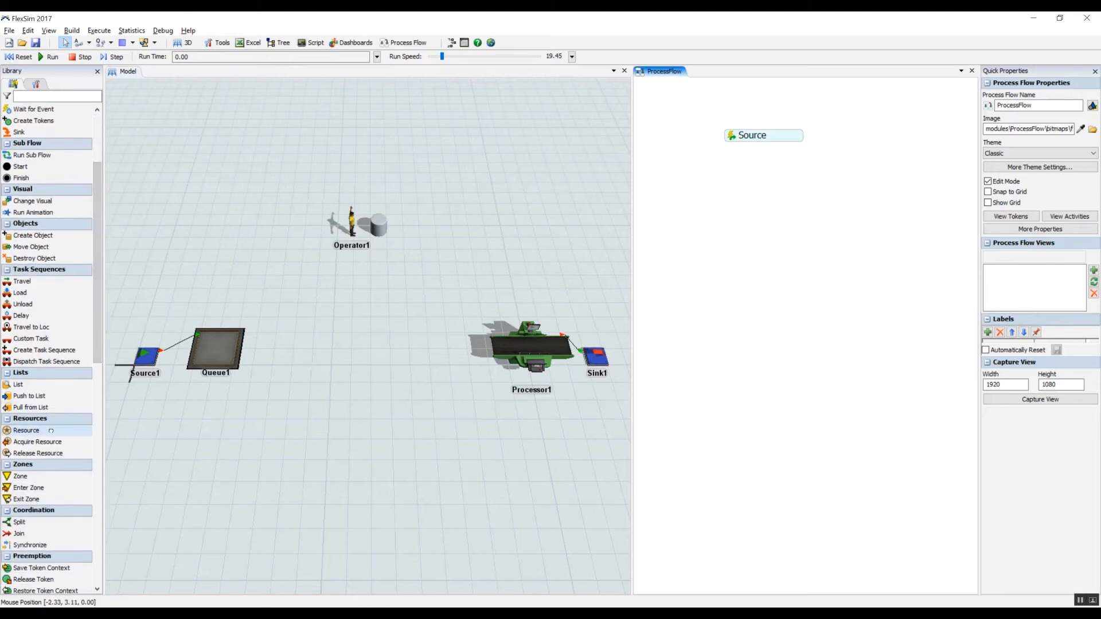
pyautogui.click(866, 169)
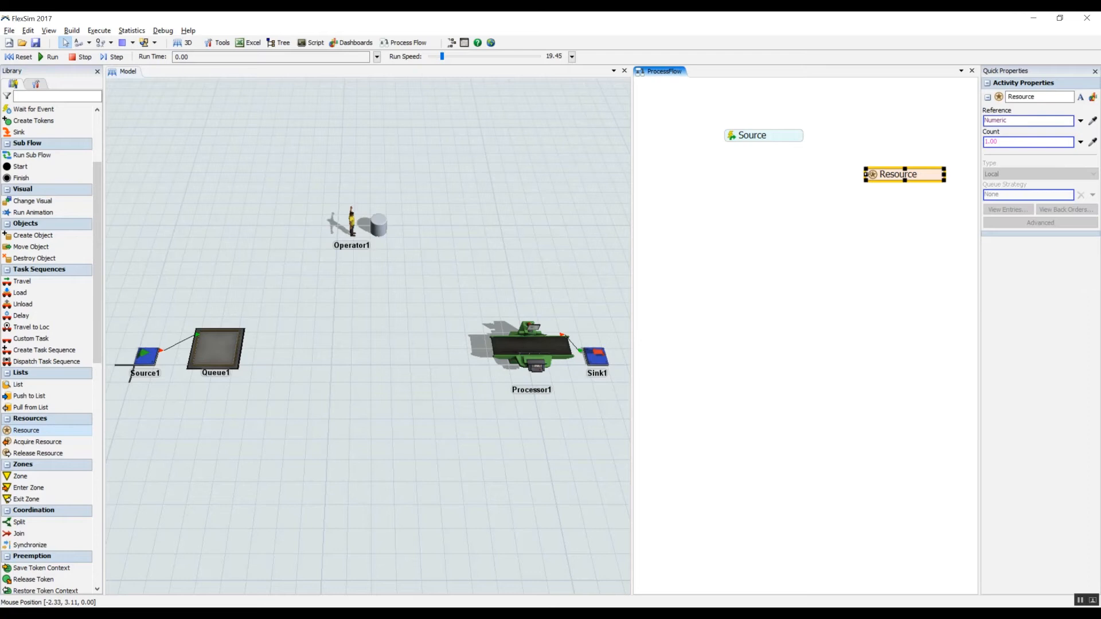
pyautogui.click(872, 175)
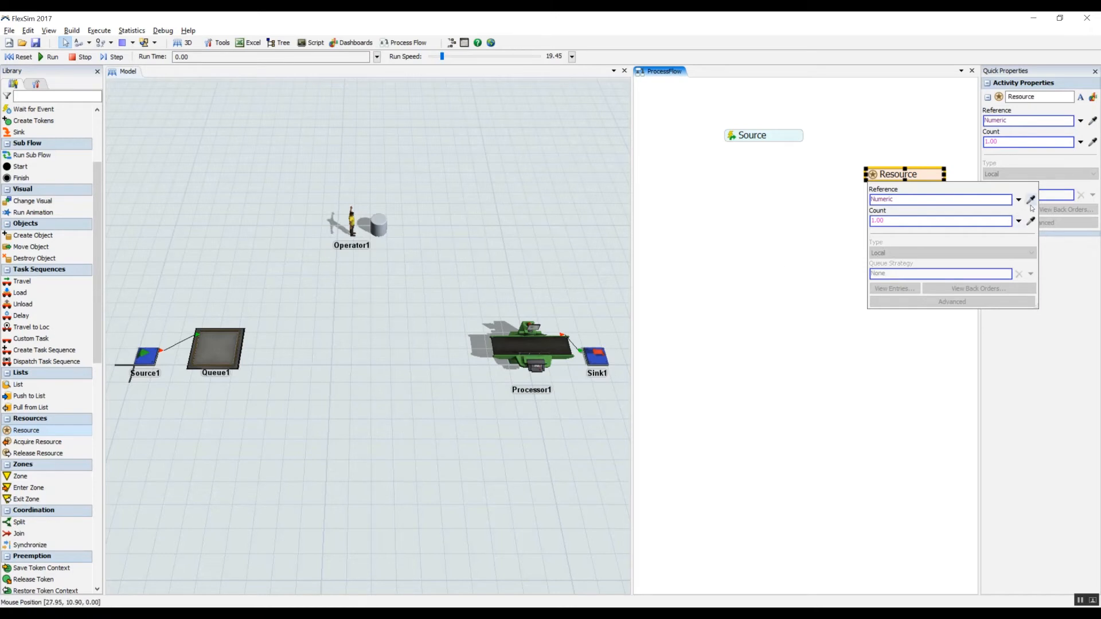
pyautogui.click(350, 226)
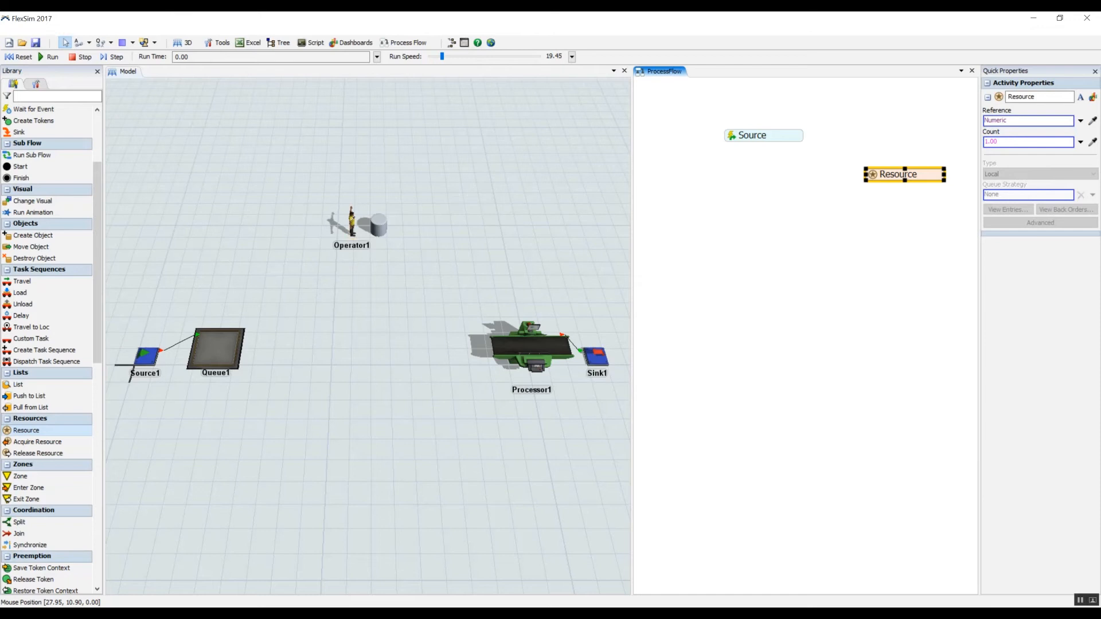
pyautogui.click(756, 196)
# - Move the source further away from the resource, attach an Acquire activity beneath it and connect that to the Resource
pyautogui.moveTo(762, 143); pyautogui.dragTo(736, 146)
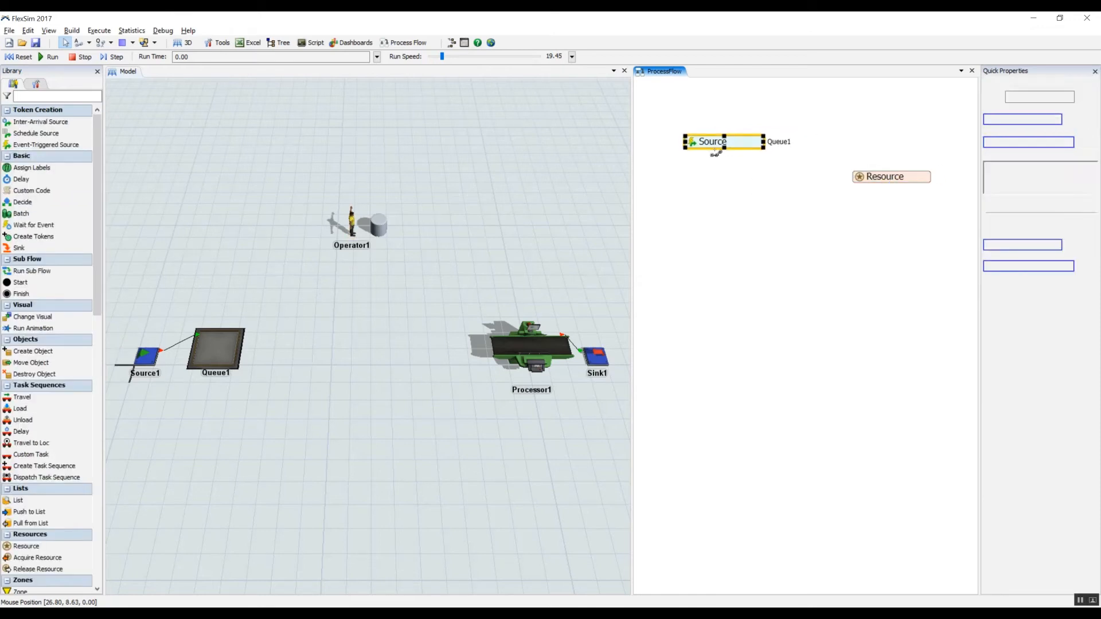
pyautogui.click(708, 149)
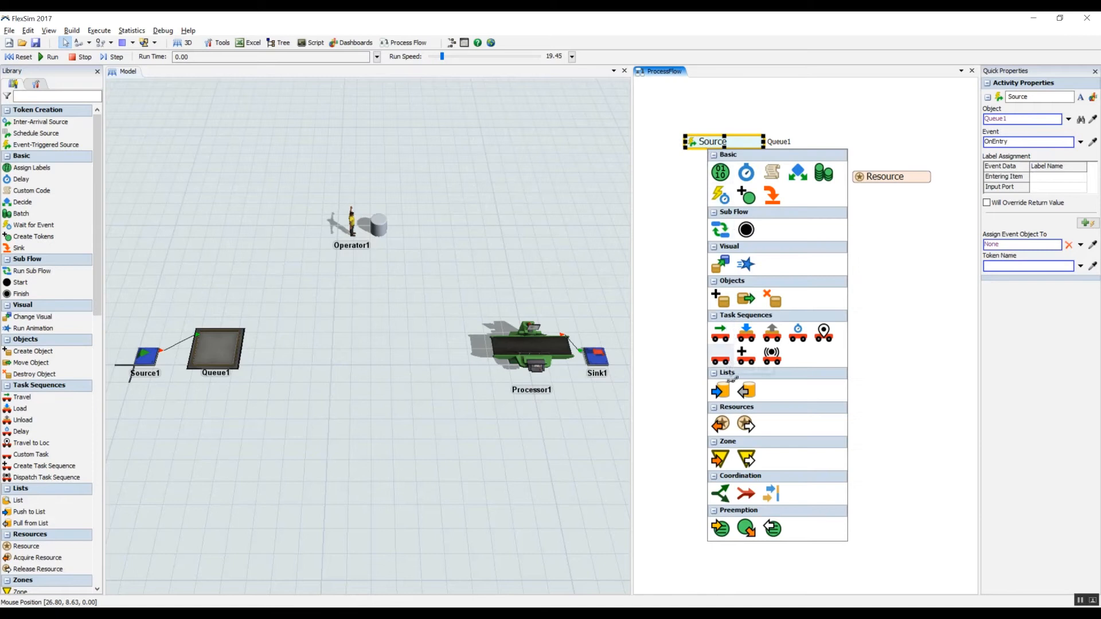
pyautogui.click(721, 422)
pyautogui.moveTo(772, 153); pyautogui.dragTo(878, 178)
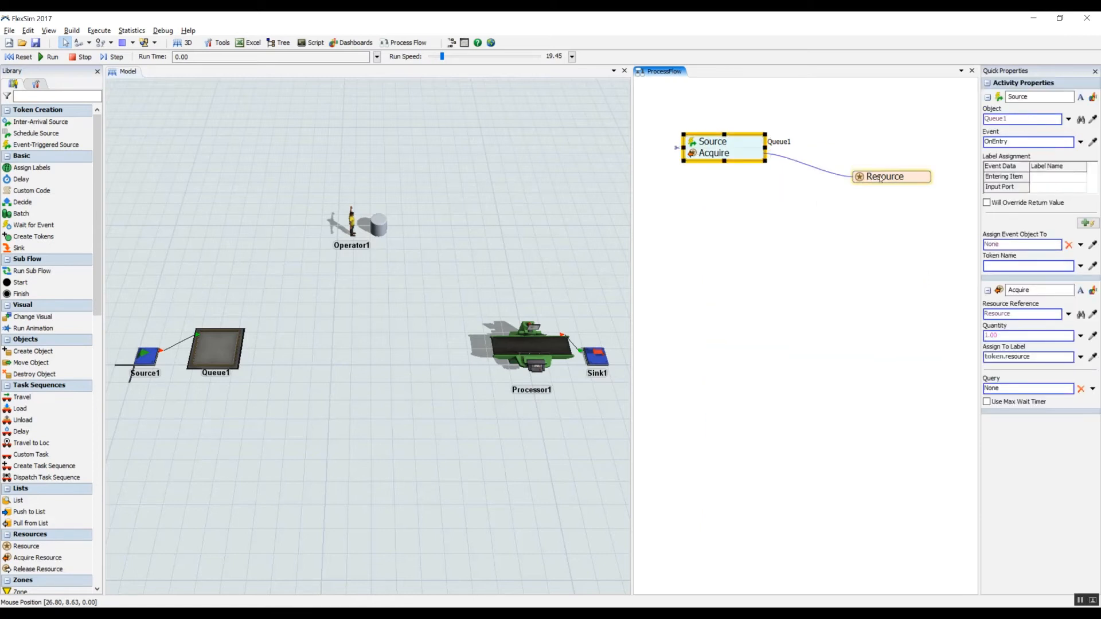
# - Attach Load and Travel activities below Acquire and set the Travel destination to the cylinder, Shape152
pyautogui.click(703, 165)
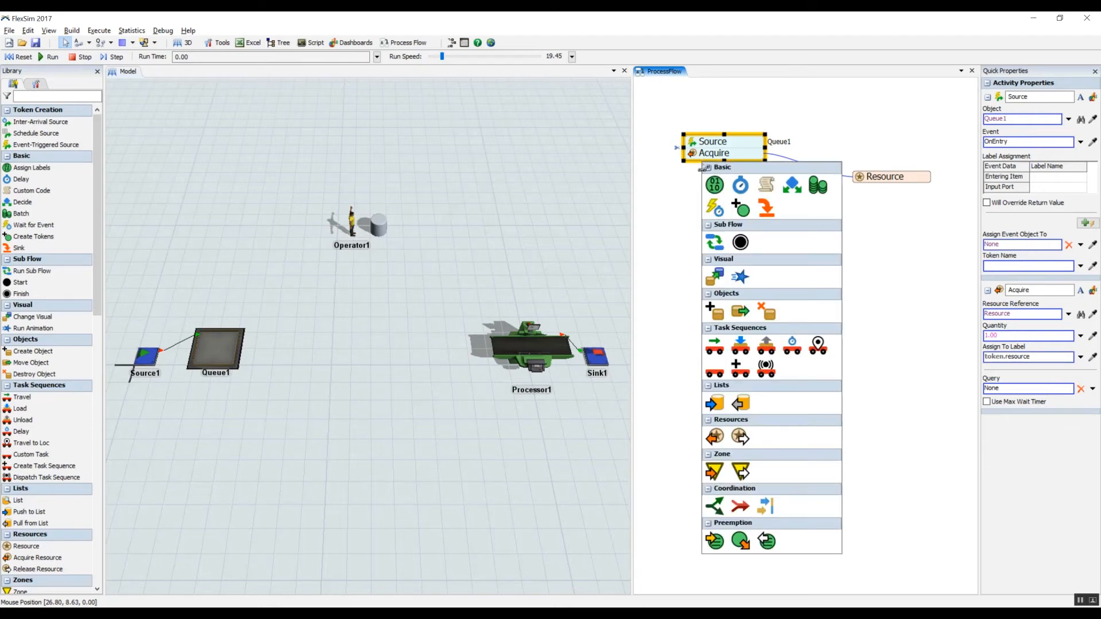
pyautogui.click(741, 346)
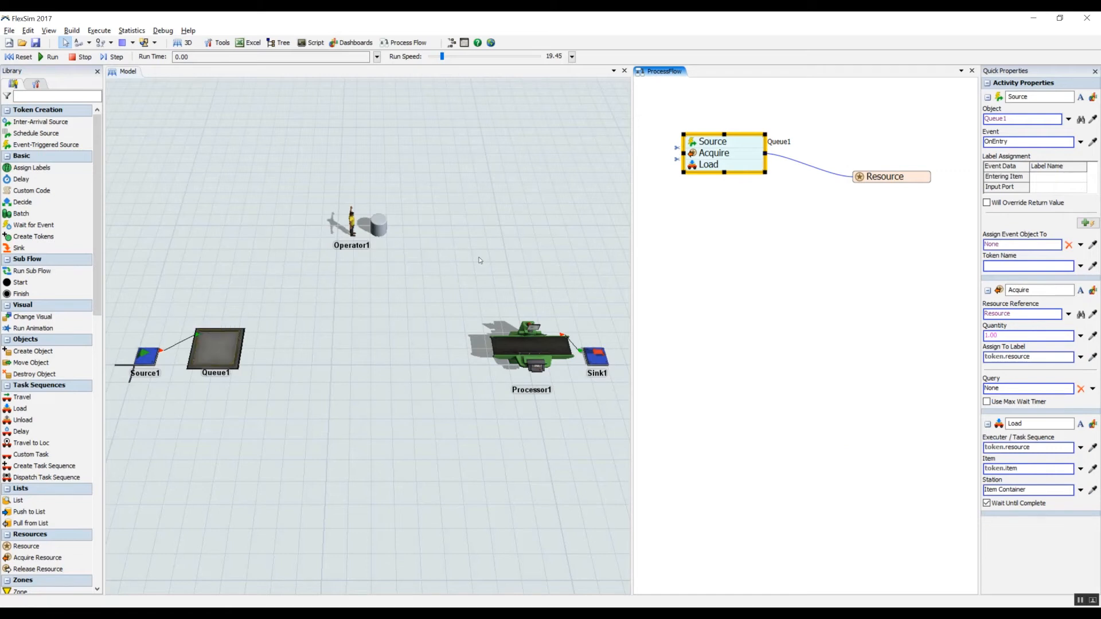
pyautogui.click(704, 178)
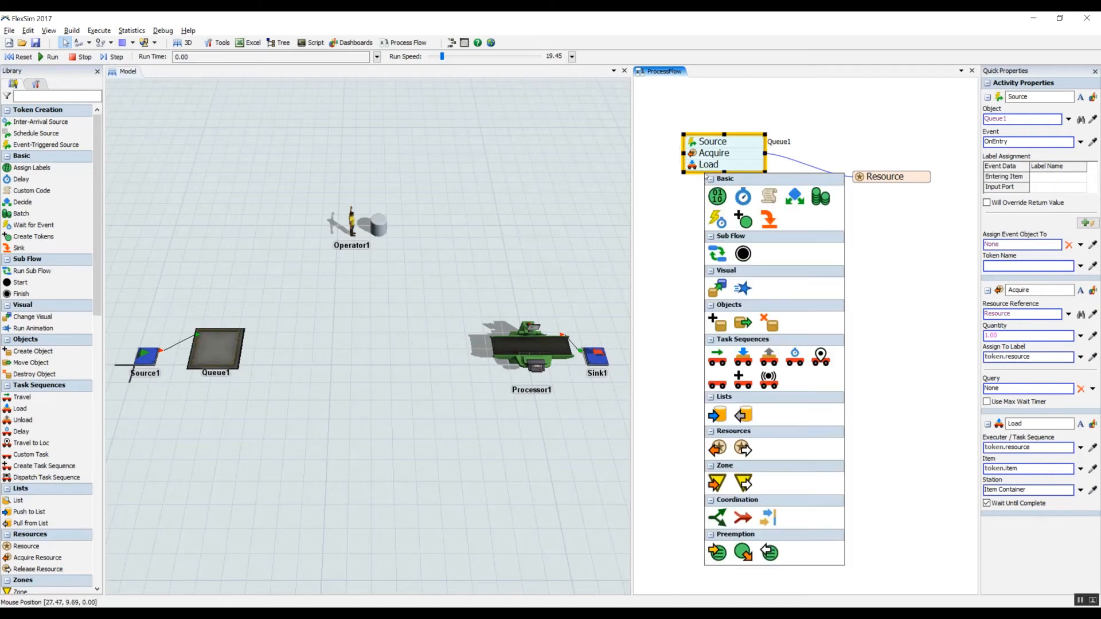
pyautogui.click(716, 357)
pyautogui.moveTo(693, 181)
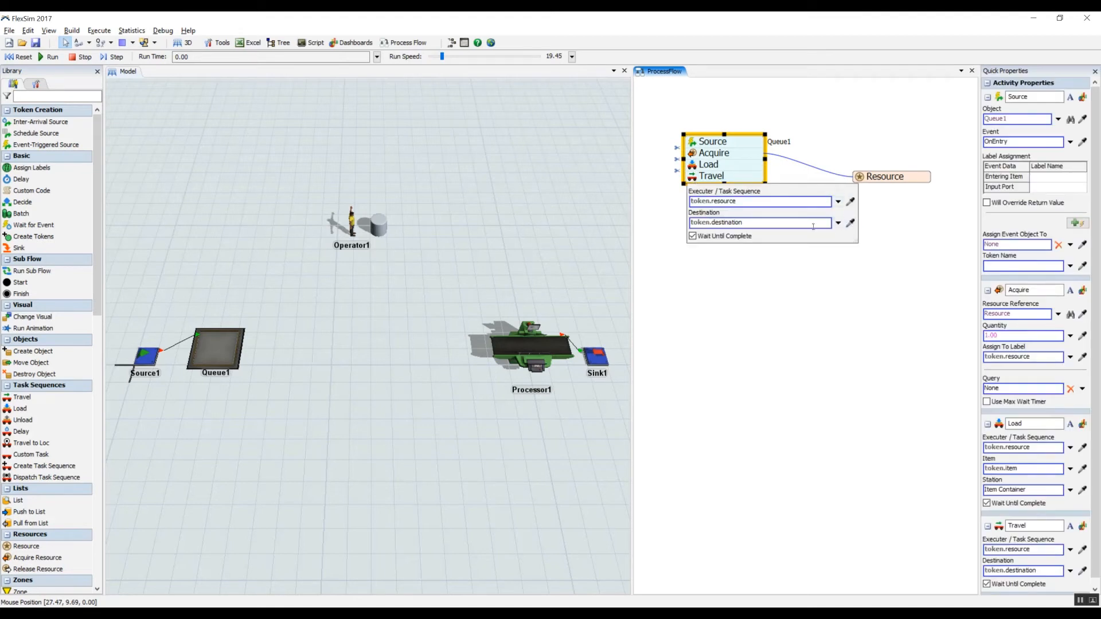
pyautogui.click(851, 228)
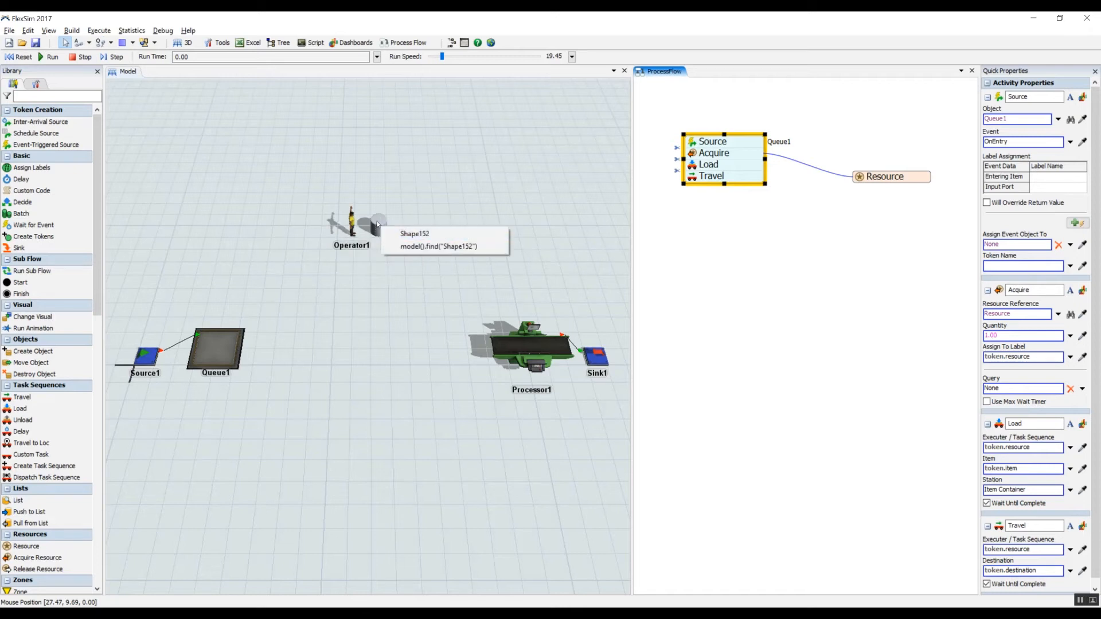
pyautogui.click(421, 235)
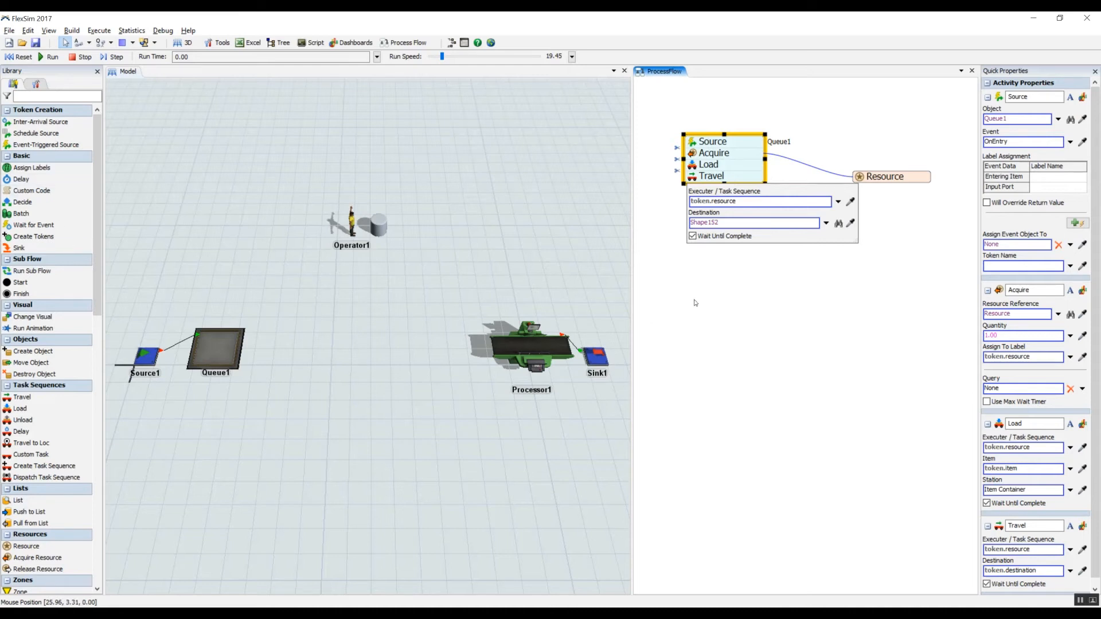
pyautogui.click(718, 292)
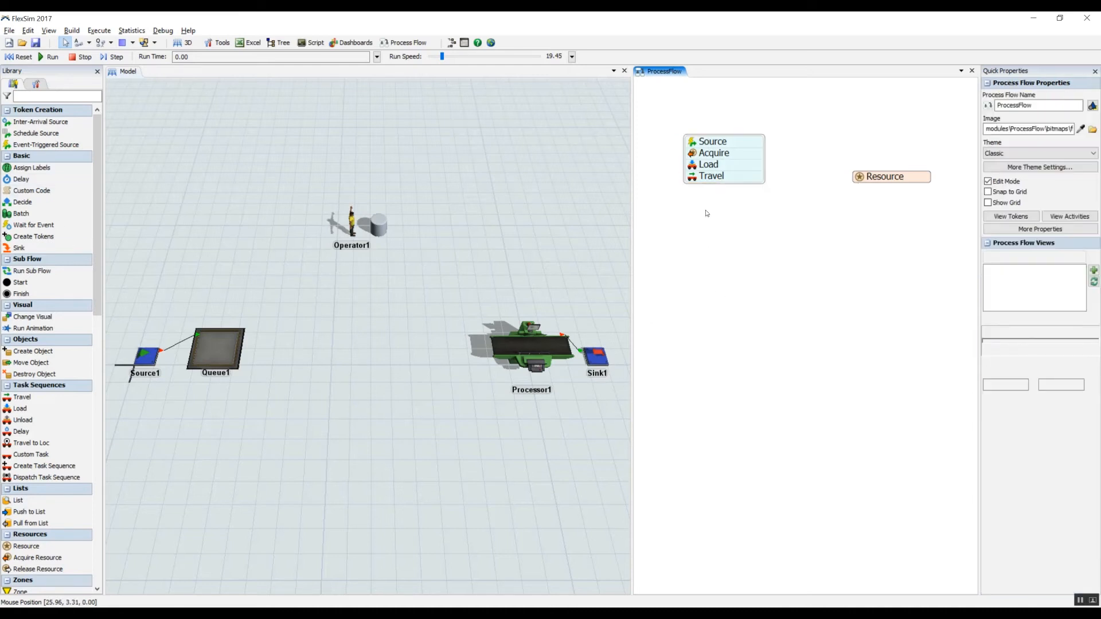
# - Attach a Delay activity below Travel and set its delay time to 10
pyautogui.click(708, 189)
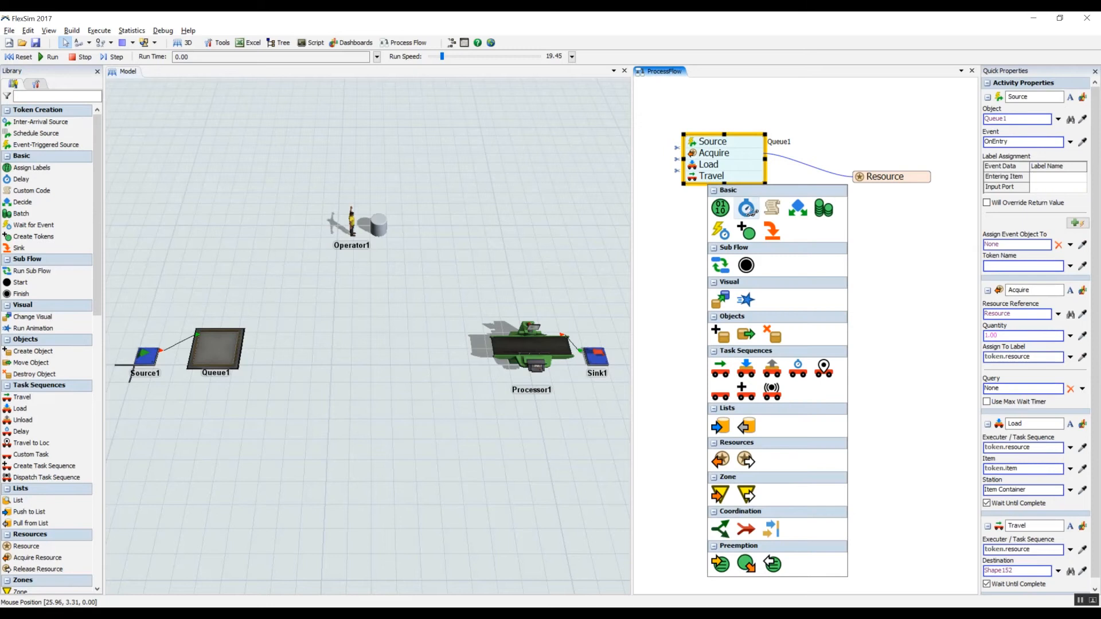
pyautogui.click(747, 209)
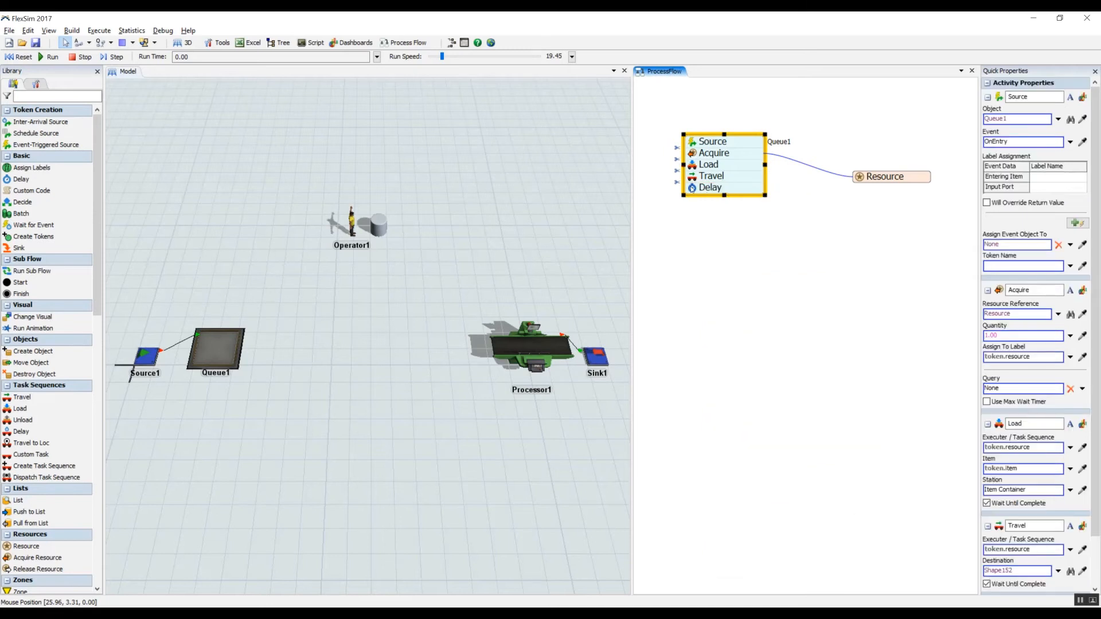
pyautogui.click(759, 215)
pyautogui.hotkey('ctrl', 'a')
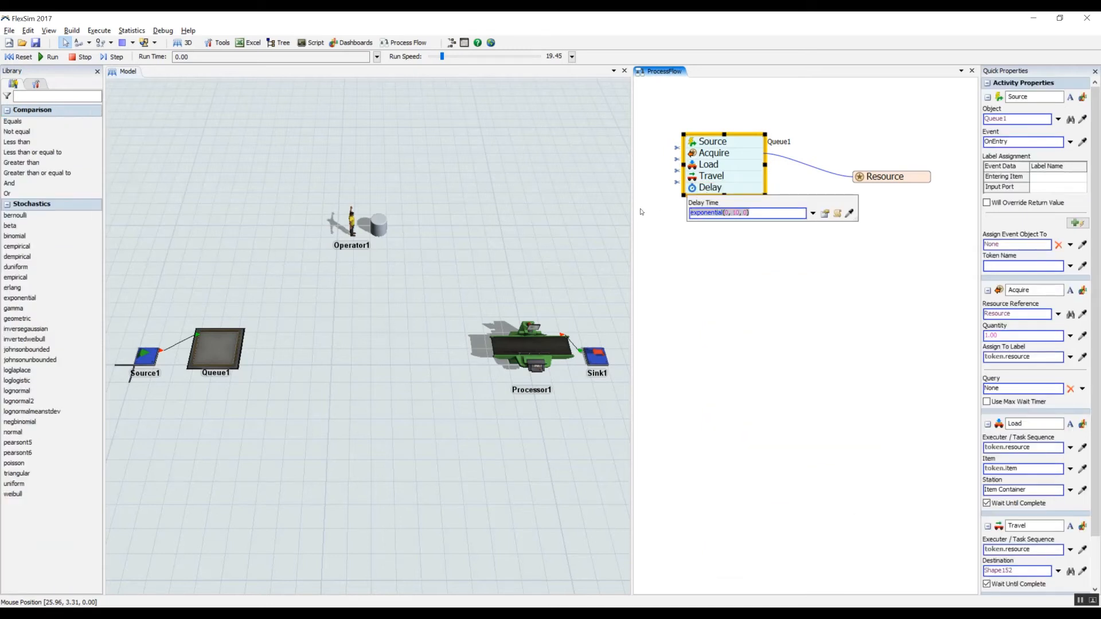
pyautogui.press('End')
pyautogui.press('Insert')
pyautogui.moveTo(769, 213); pyautogui.dragTo(664, 215)
pyautogui.write('10')
pyautogui.click(753, 279)
# - Attach an Unload activity below Delay and pick its unloading station from the objects in the model
pyautogui.click(710, 198)
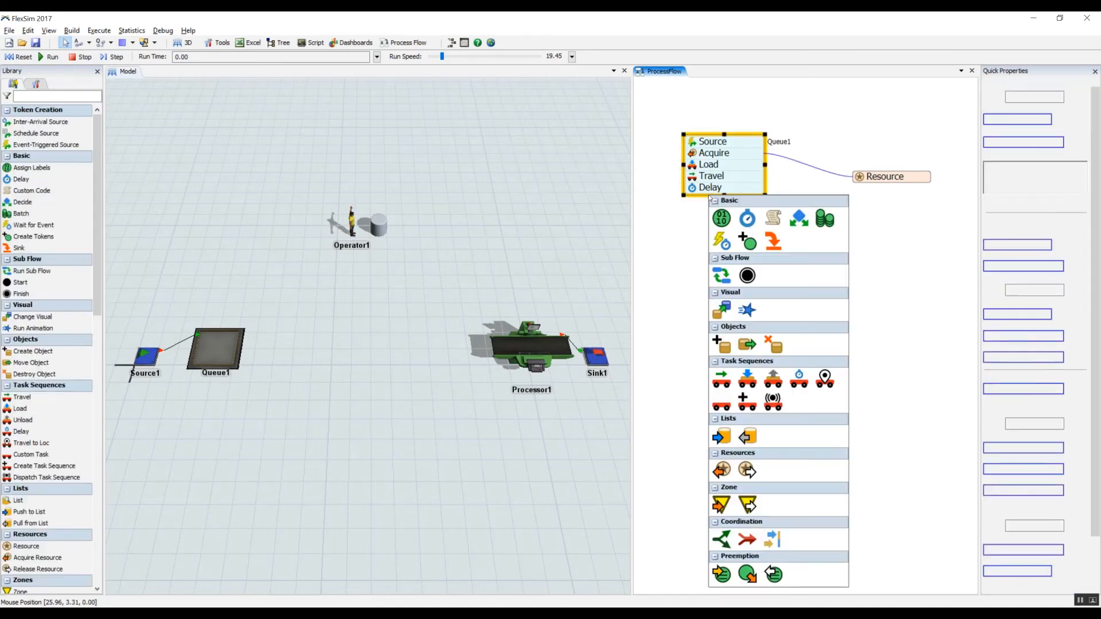
pyautogui.click(774, 379)
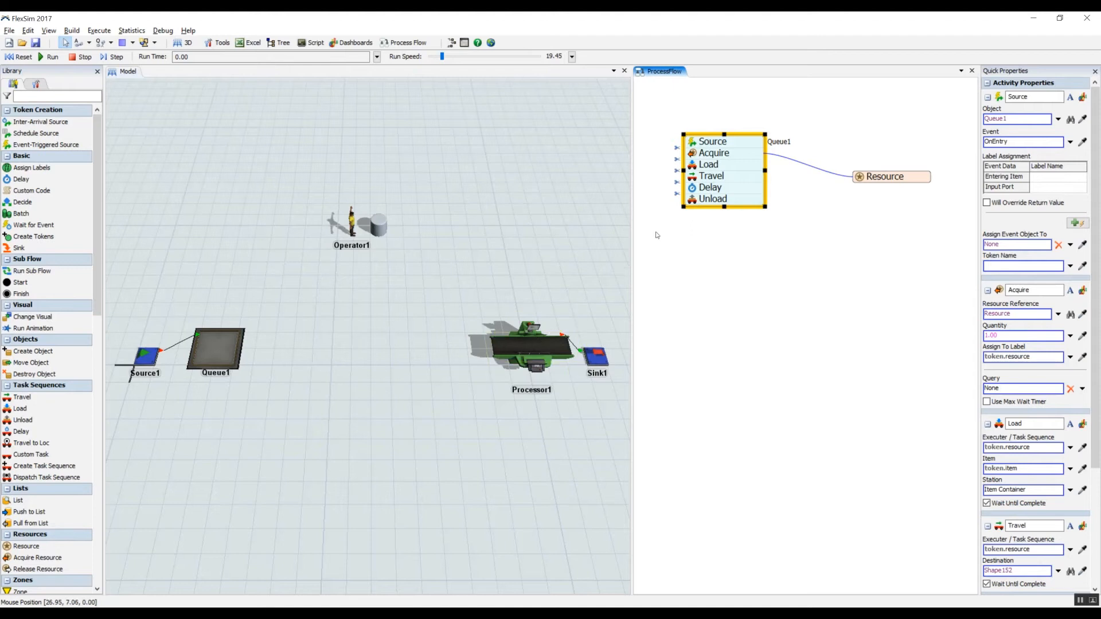
pyautogui.click(692, 201)
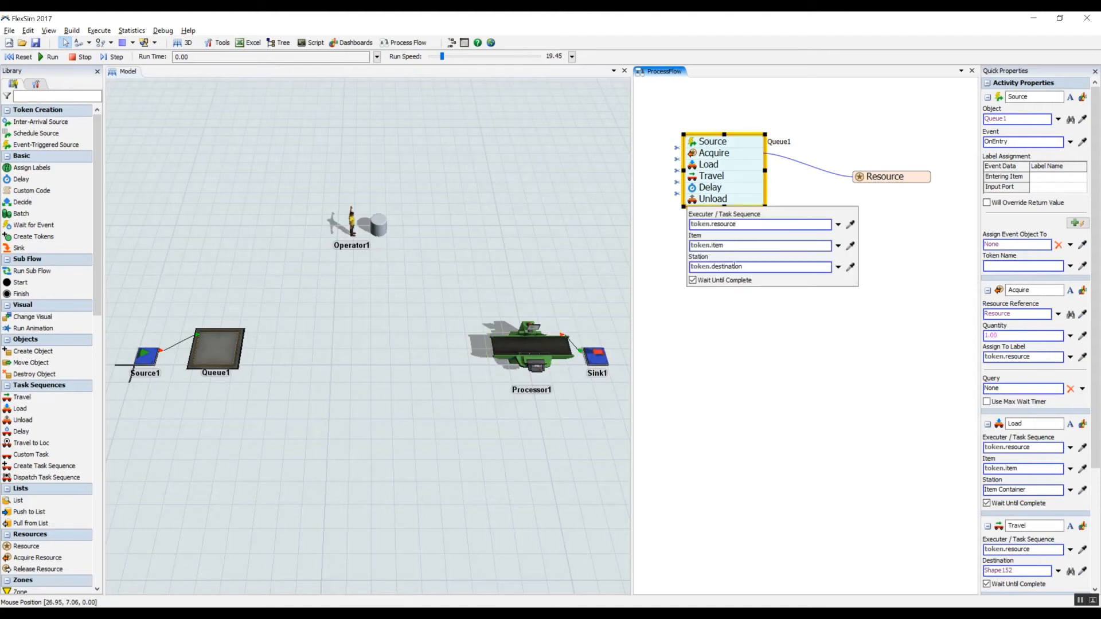
pyautogui.click(850, 267)
pyautogui.click(589, 355)
pyautogui.click(589, 355)
pyautogui.click(752, 323)
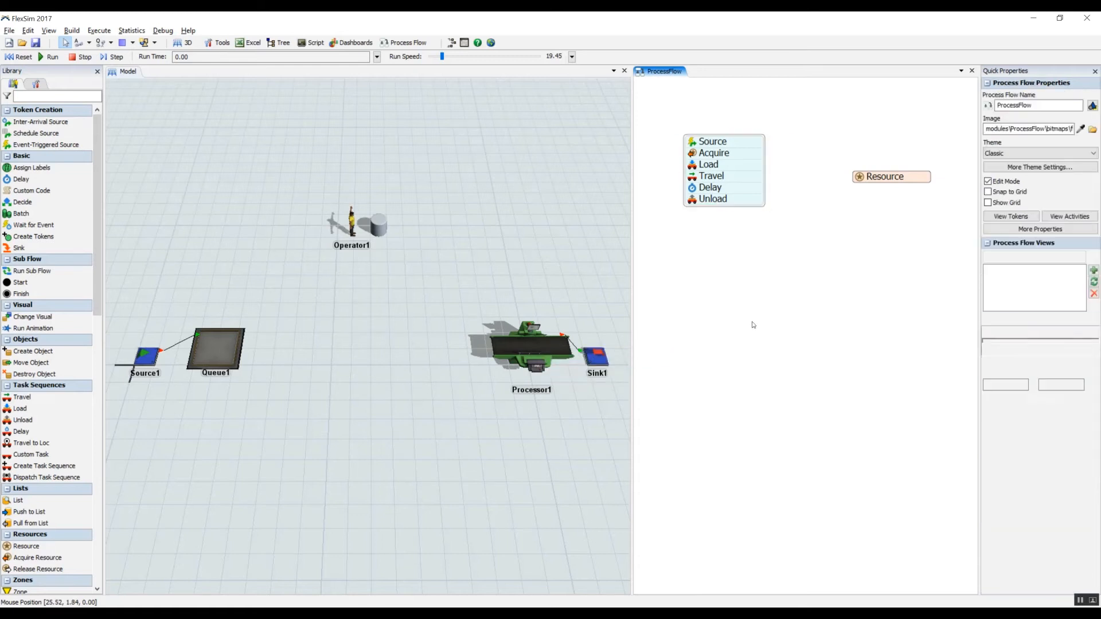
# - Assign the source's Entering Item event data to a label named "item"
pyautogui.click(692, 142)
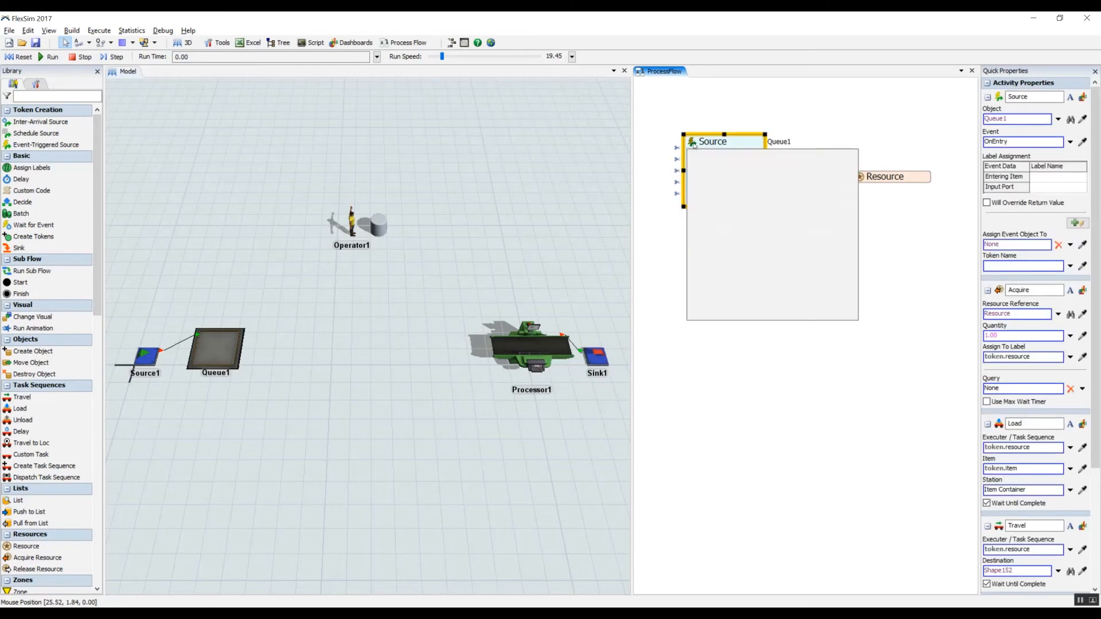
pyautogui.click(749, 224)
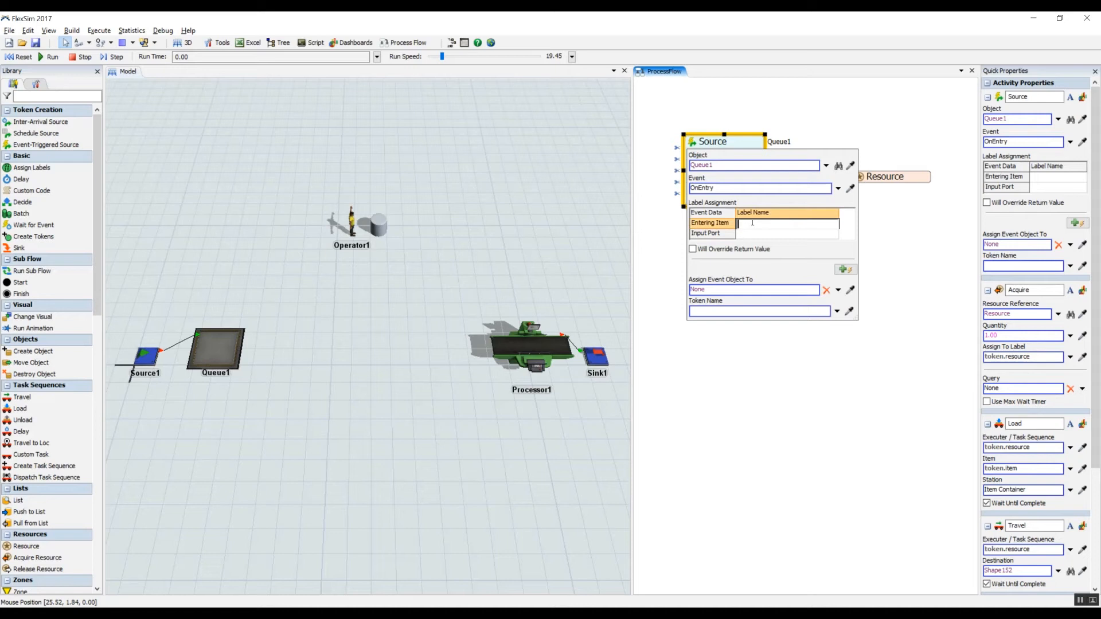
pyautogui.write('item')
pyautogui.click(890, 243)
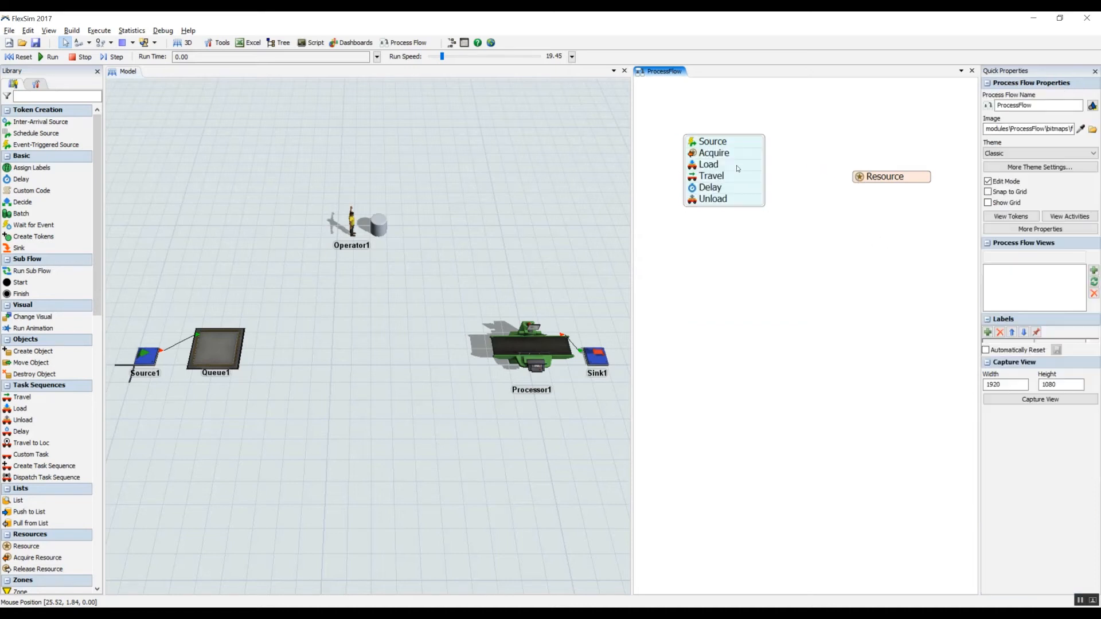
# - Examine the Acquire activity's settings, particularly the label that the acquired resource is assigned to
pyautogui.click(702, 153)
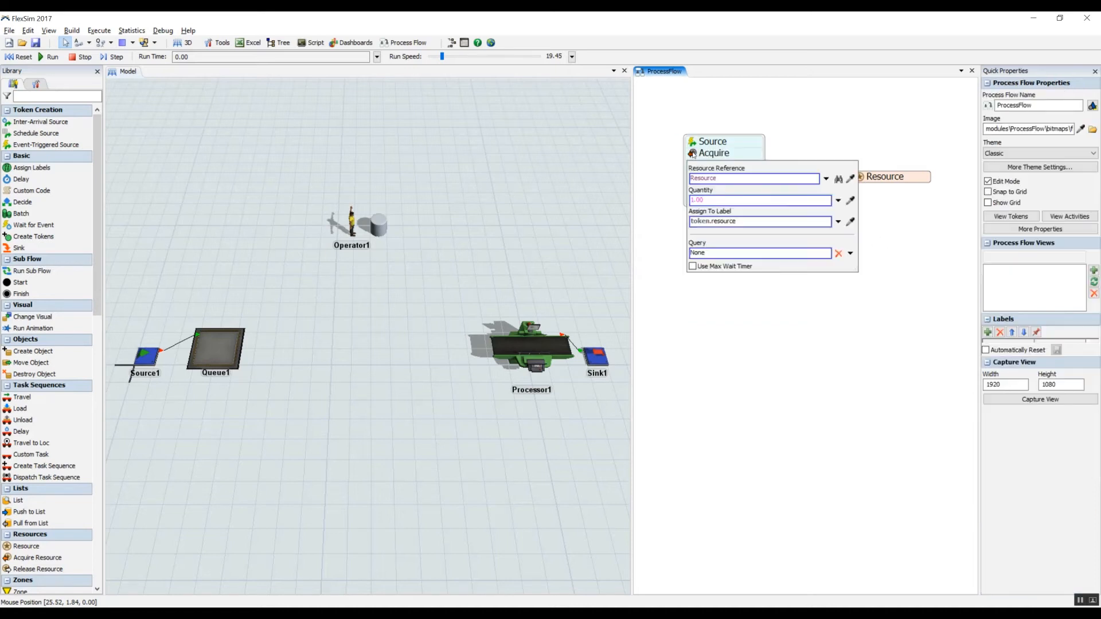
pyautogui.doubleClick(712, 222)
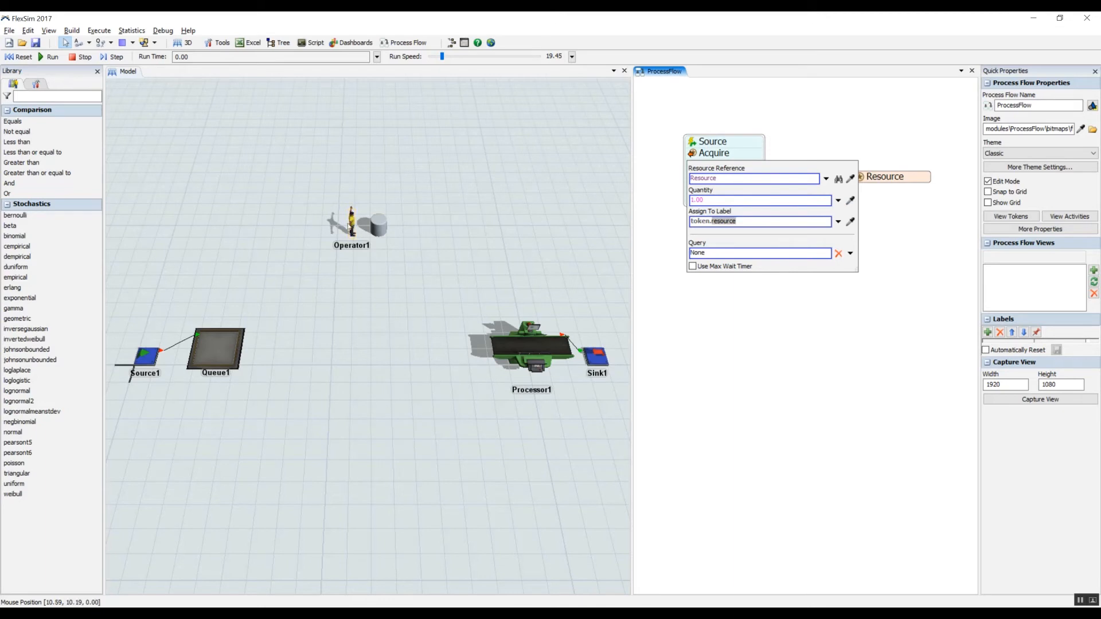
pyautogui.click(738, 312)
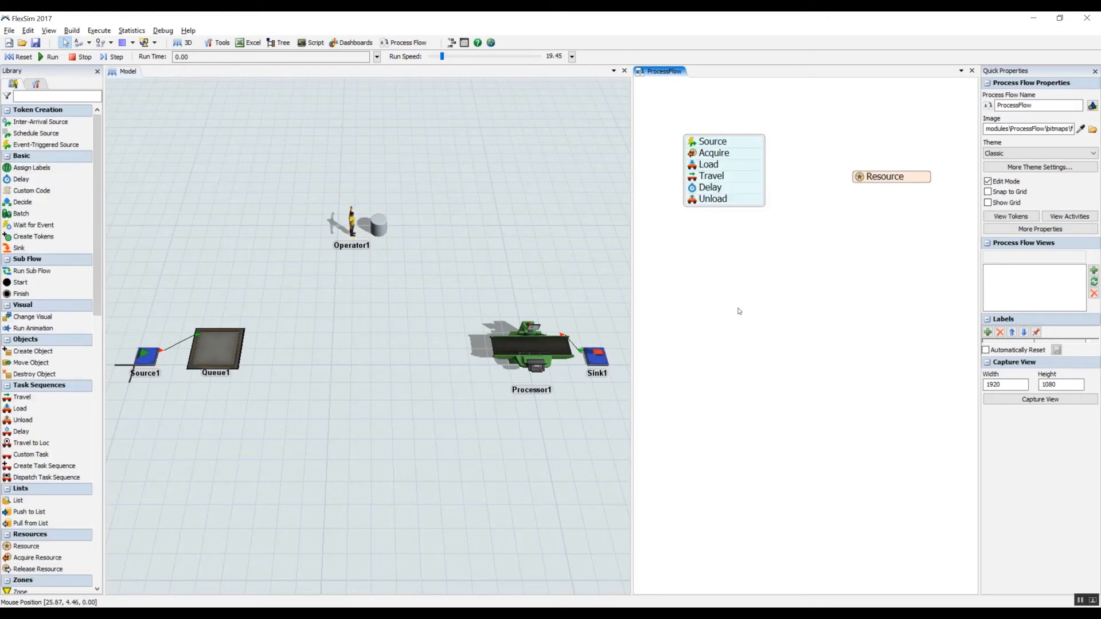
# - Attach a Release activity below Unload, followed by a Sink activity at the end of the process flow block
pyautogui.click(707, 208)
pyautogui.click(707, 210)
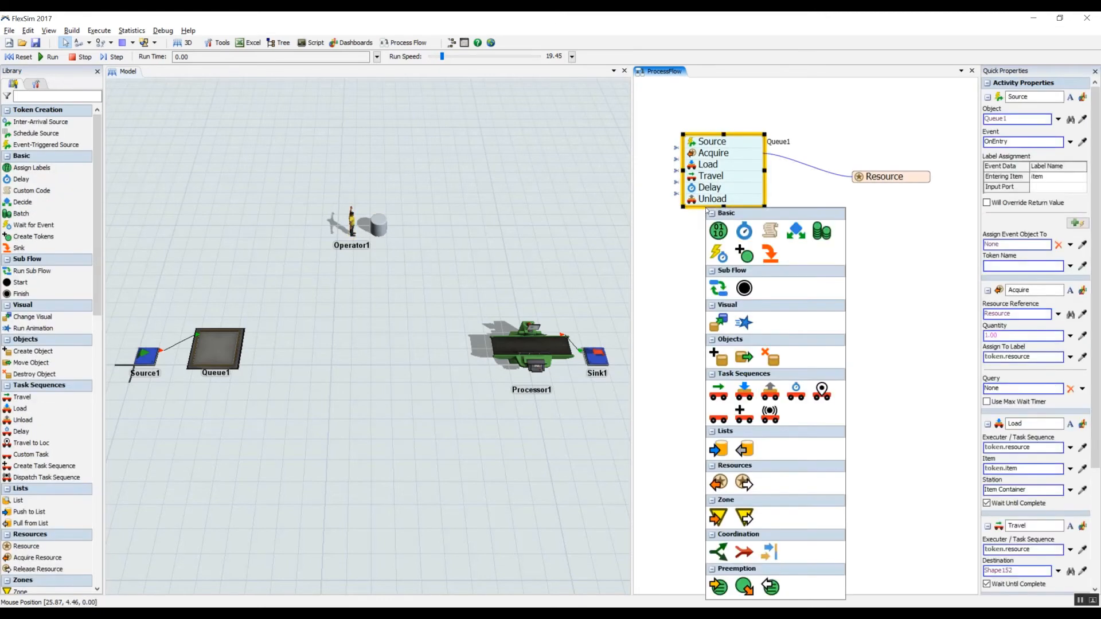
pyautogui.click(743, 482)
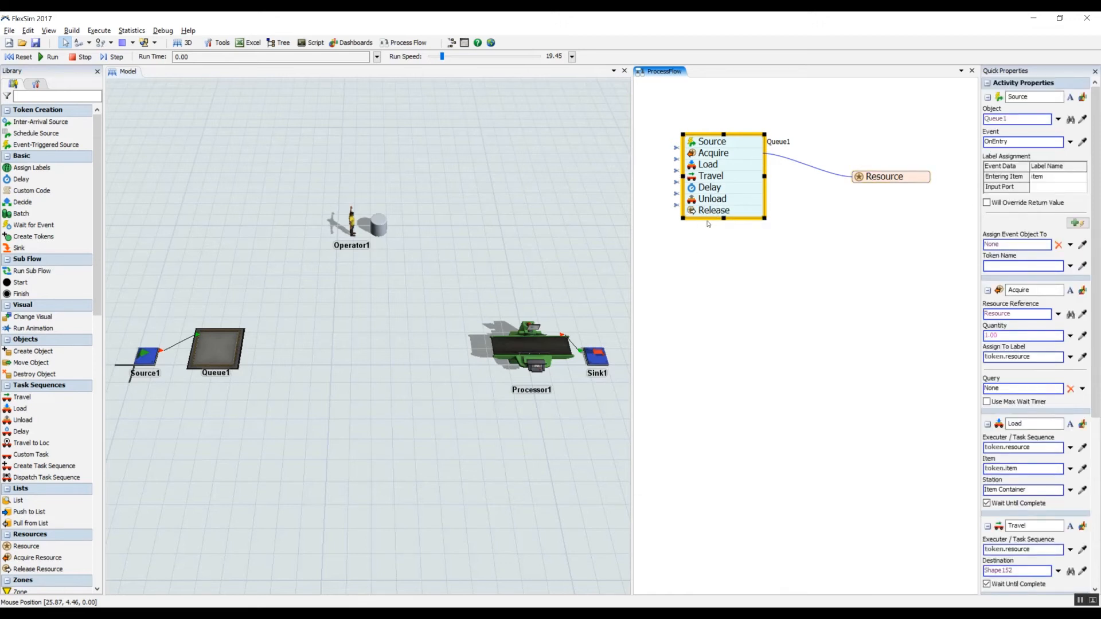
pyautogui.click(711, 222)
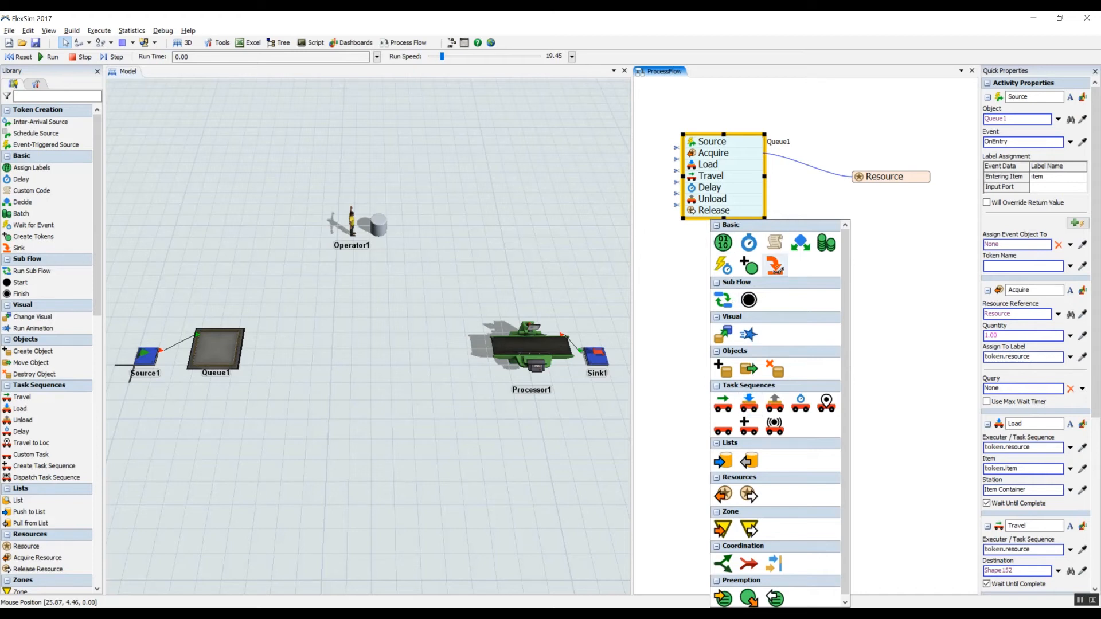
pyautogui.click(774, 265)
pyautogui.click(769, 267)
pyautogui.scroll(1, 786, 284)
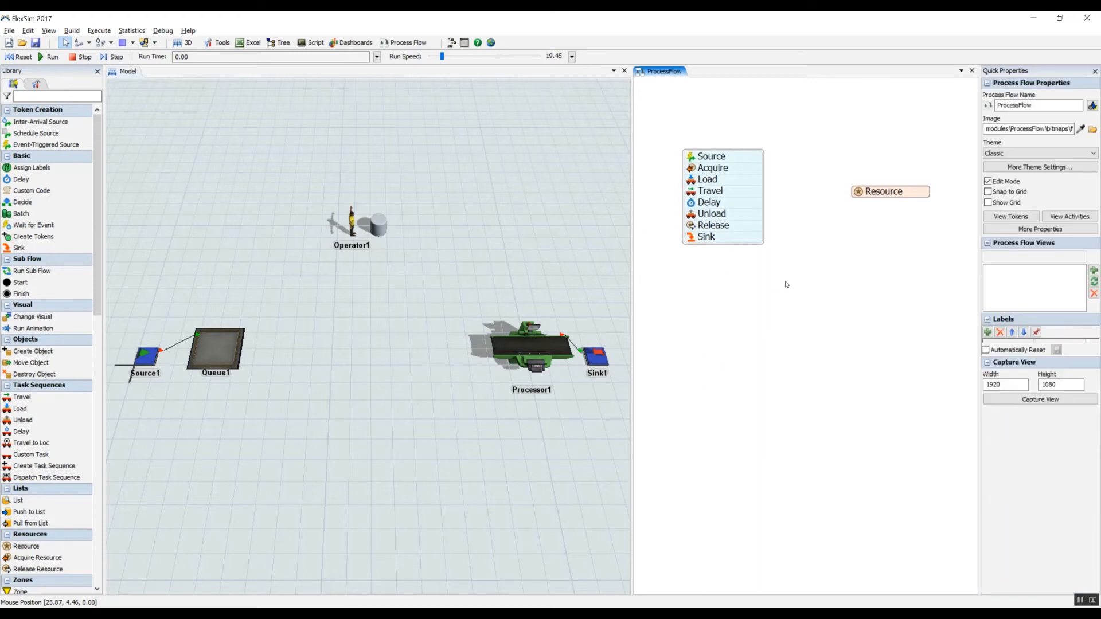
pyautogui.moveTo(783, 277); pyautogui.dragTo(789, 285)
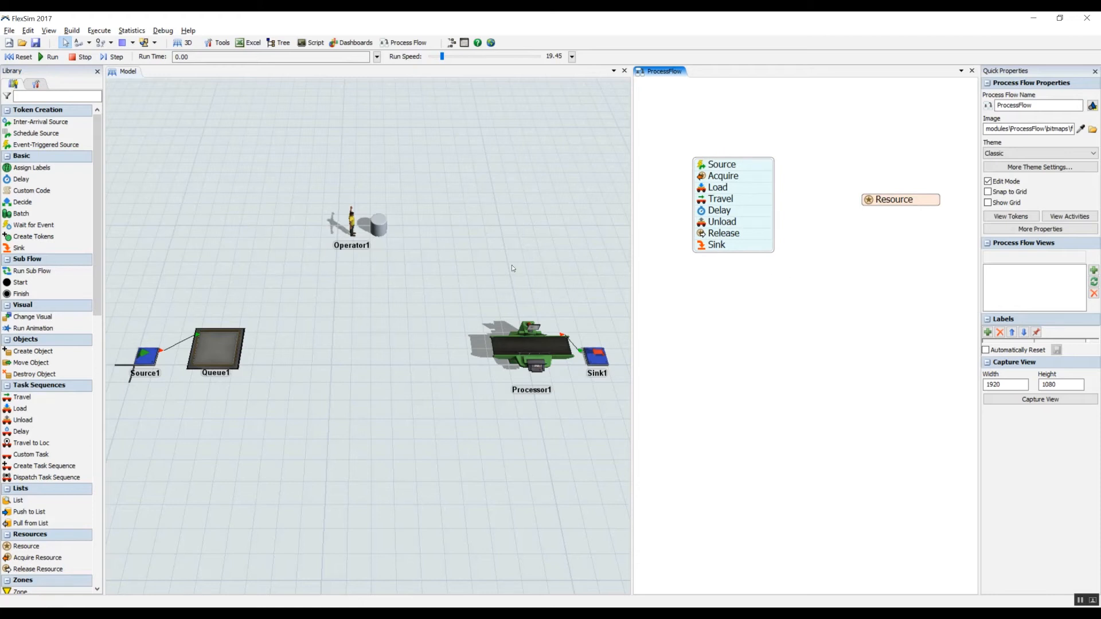
# - Examine Queue1's flow properties for its output and transport settings, and leave them without making changes
pyautogui.doubleClick(216, 350)
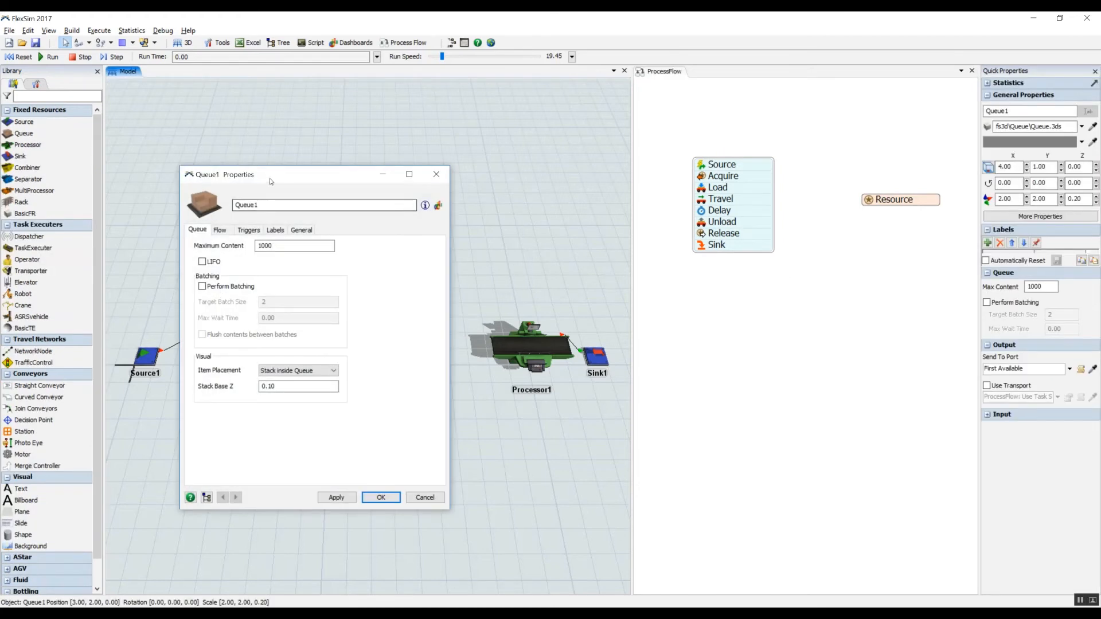
pyautogui.moveTo(270, 177); pyautogui.dragTo(382, 180)
pyautogui.click(332, 232)
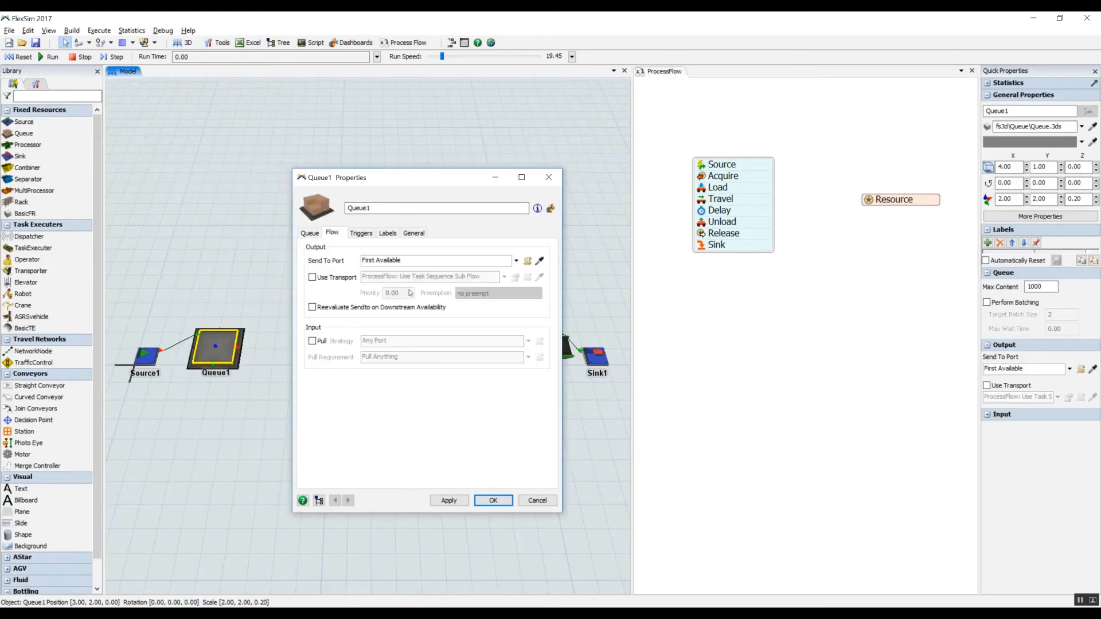
pyautogui.click(539, 501)
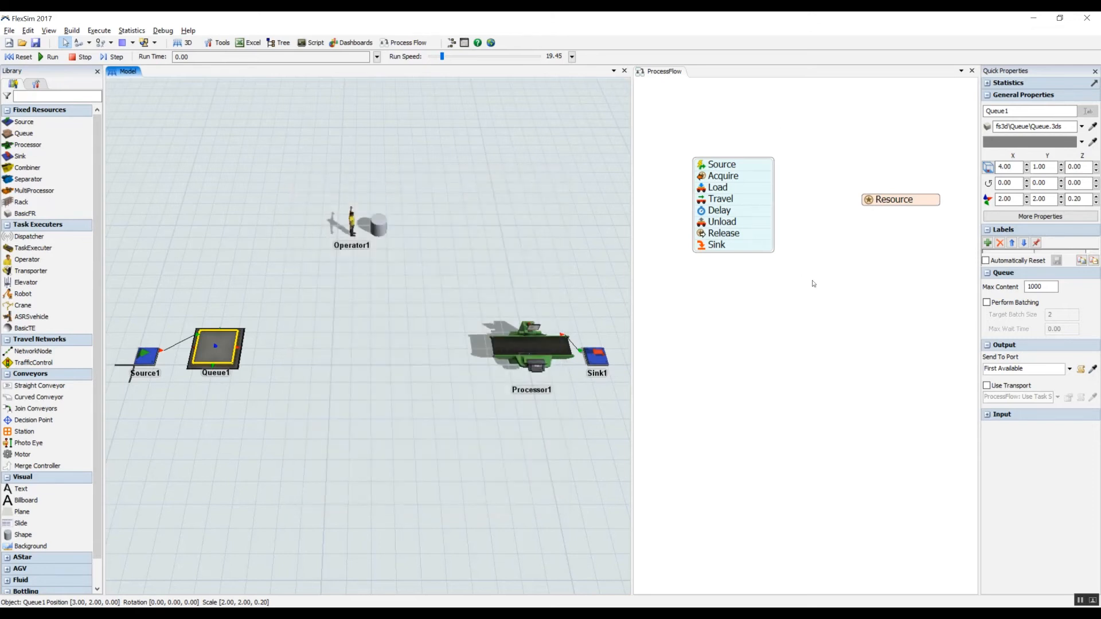
# - Lower the run speed to 0.41, reset and run the model, and stop it once a token is at Load
pyautogui.click(471, 243)
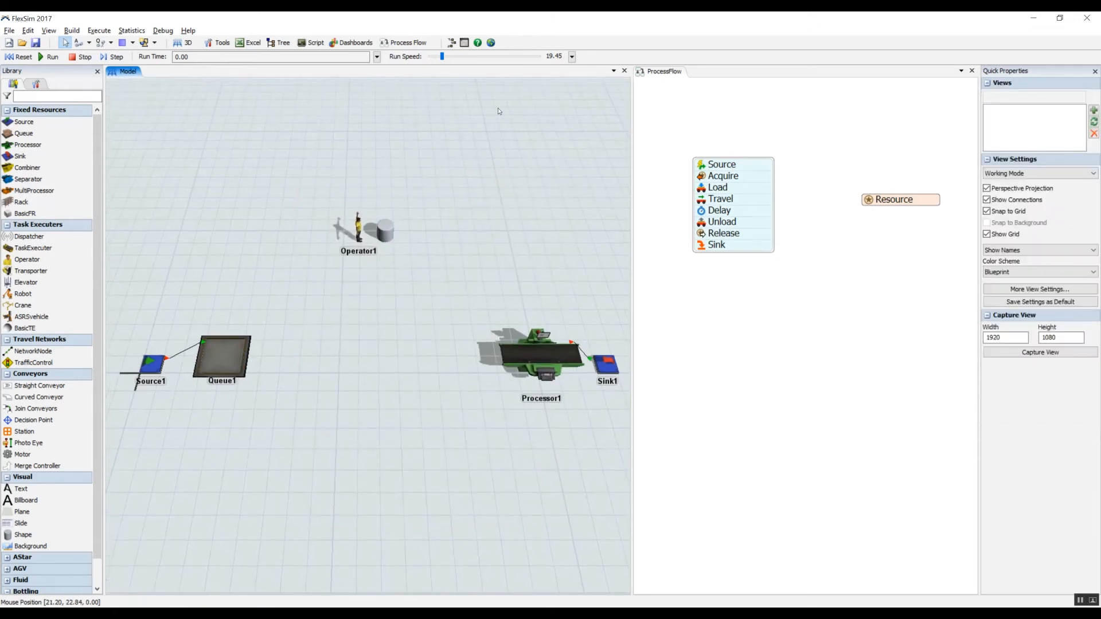
pyautogui.moveTo(443, 60); pyautogui.dragTo(434, 59)
pyautogui.click(17, 57)
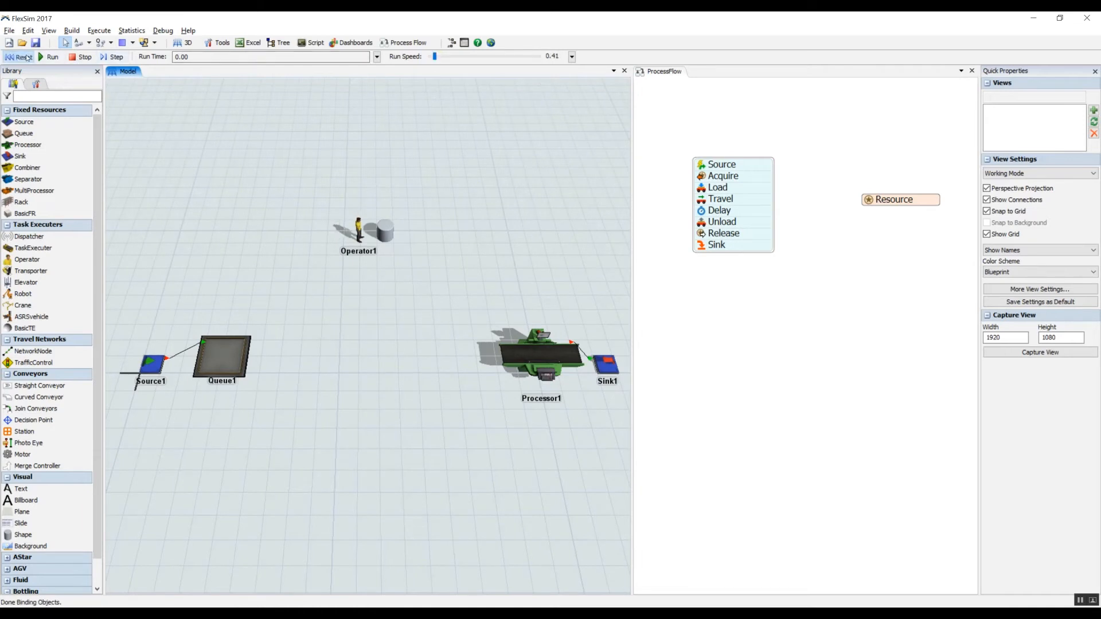
pyautogui.click(49, 57)
pyautogui.click(85, 57)
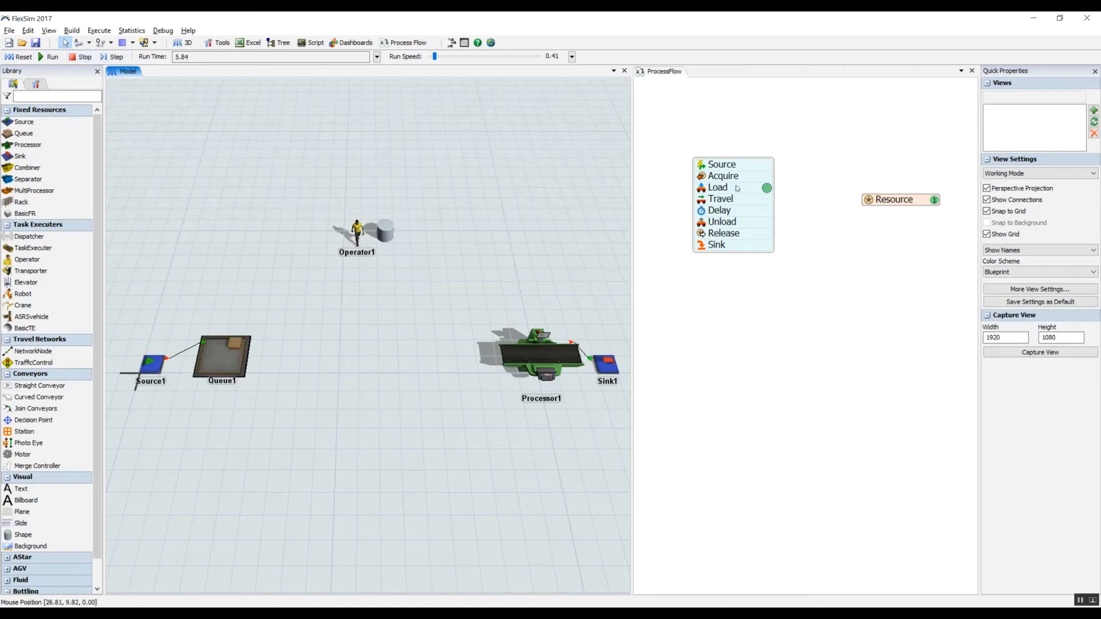
# - Inspect the item and resource labels of the token waiting at the Load activity
pyautogui.click(767, 189)
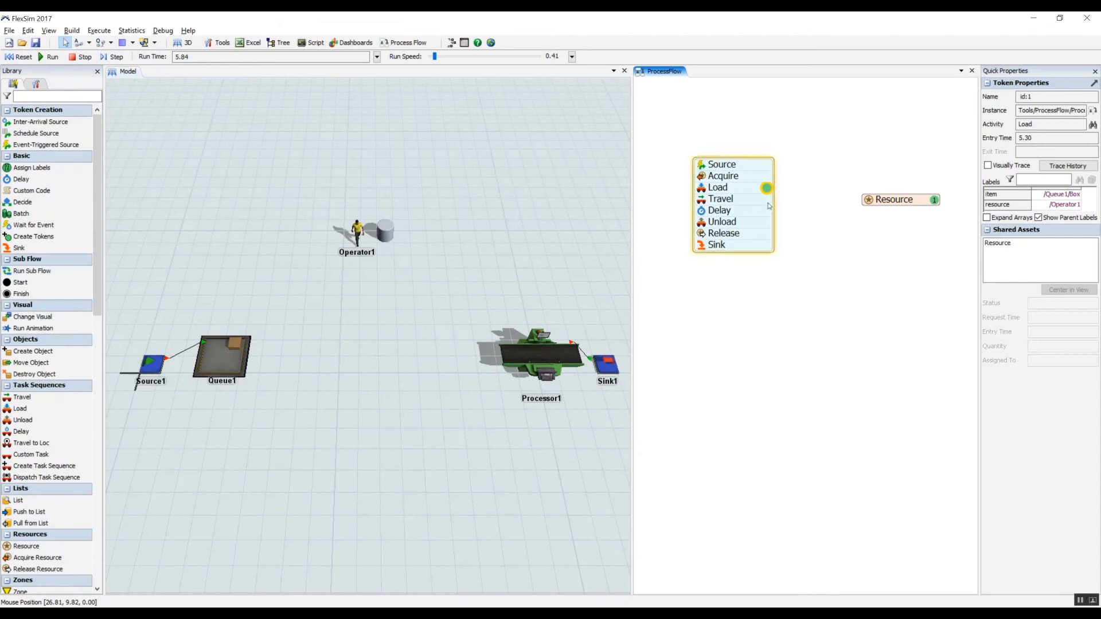
pyautogui.doubleClick(767, 189)
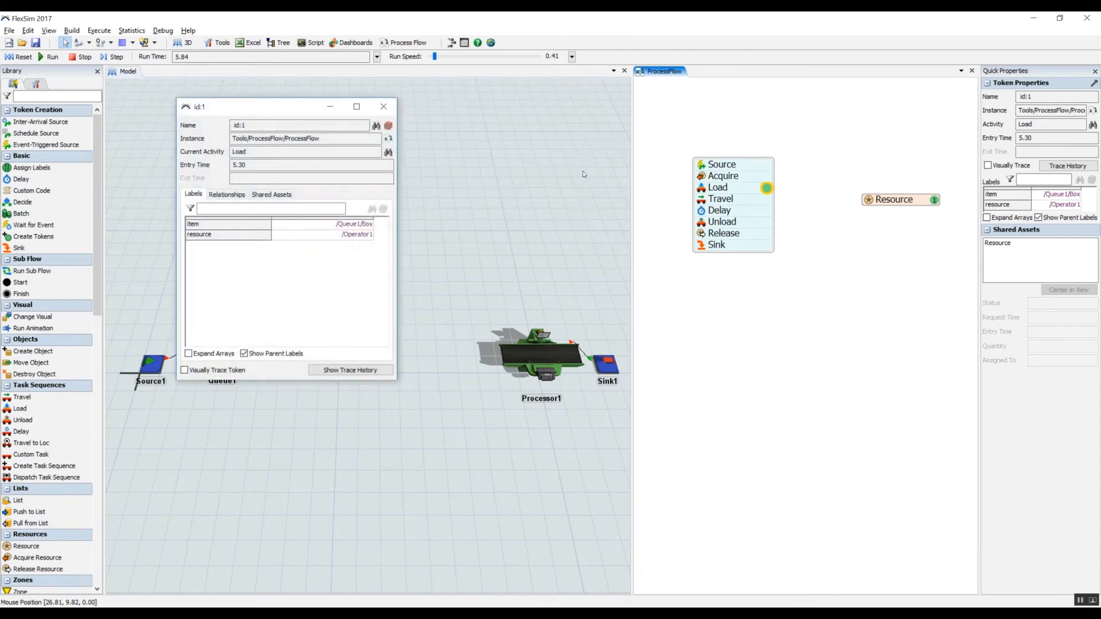
pyautogui.click(368, 225)
pyautogui.moveTo(258, 107); pyautogui.dragTo(369, 67)
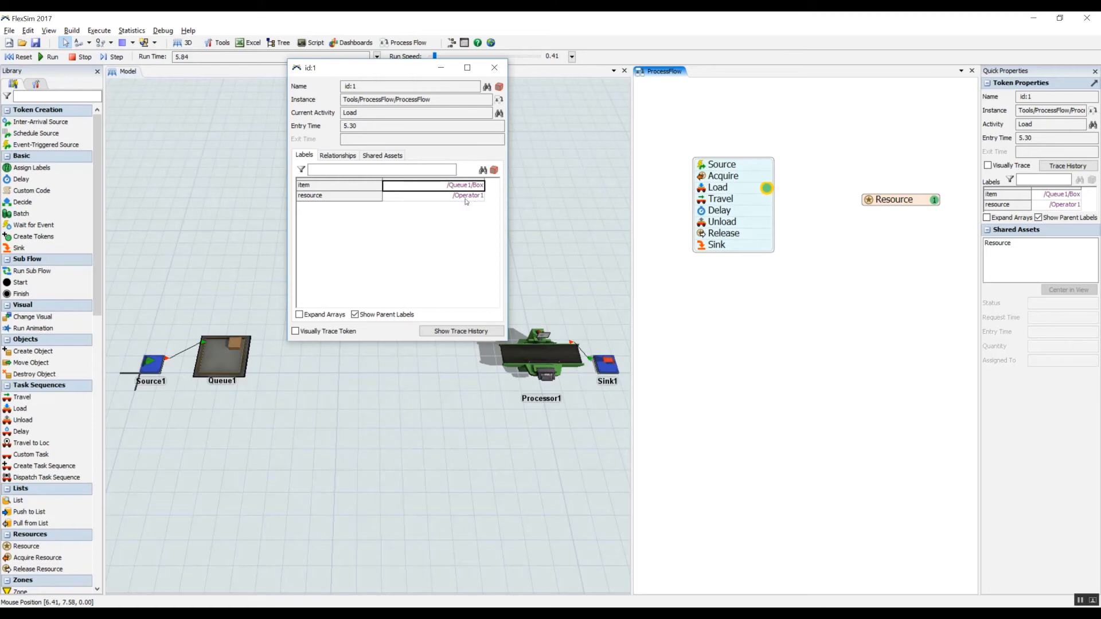
pyautogui.click(494, 67)
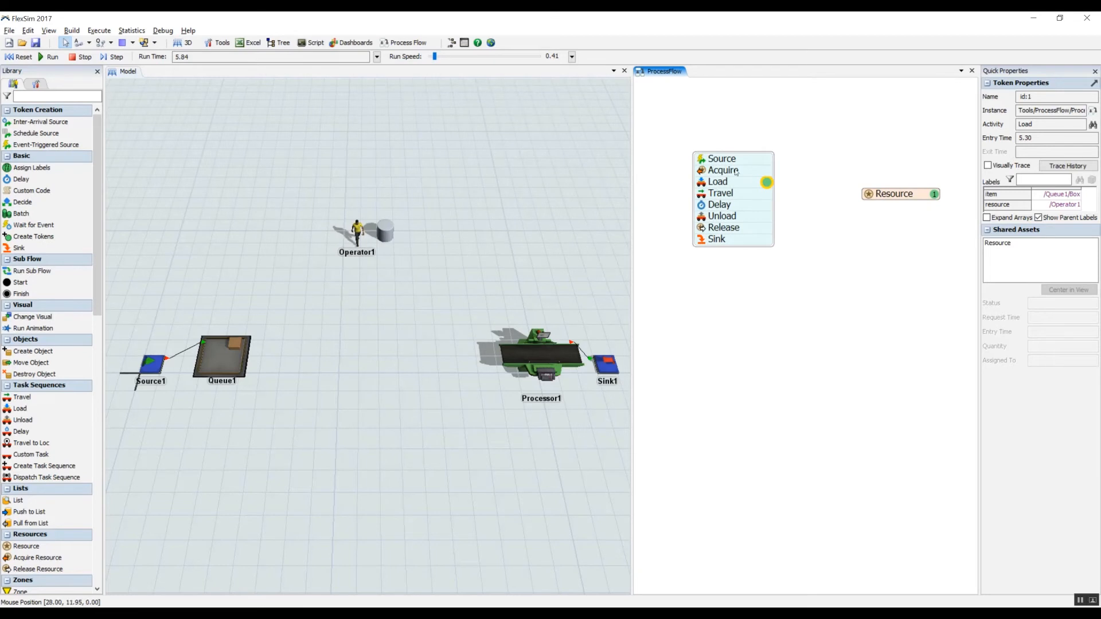
# - Check the Resource's object reference and the Load activity in the process flow
pyautogui.click(867, 191)
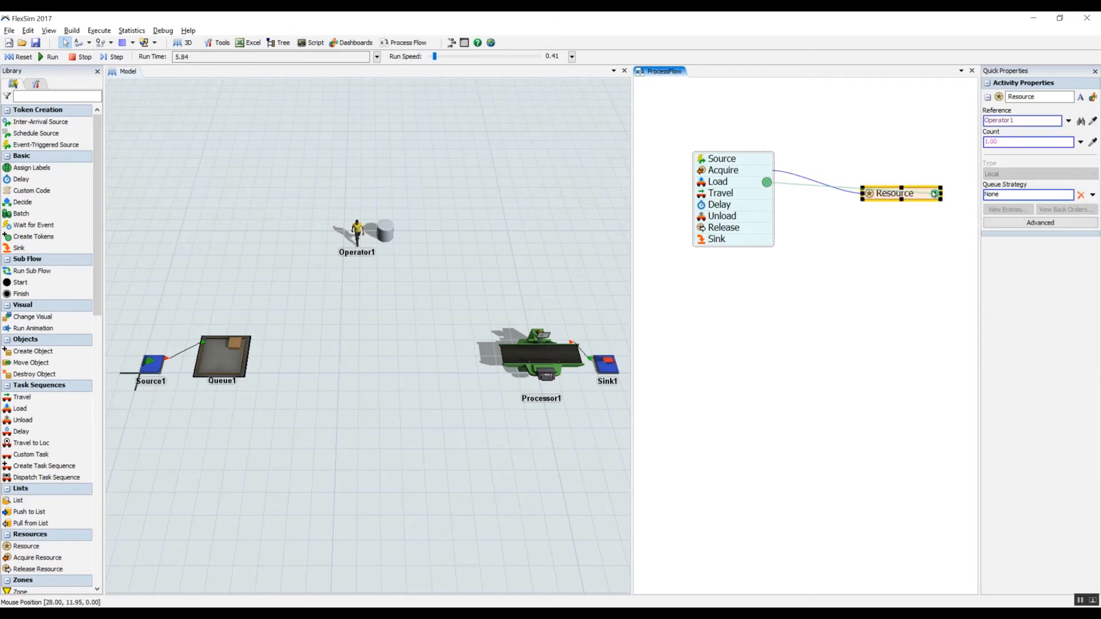
pyautogui.click(886, 251)
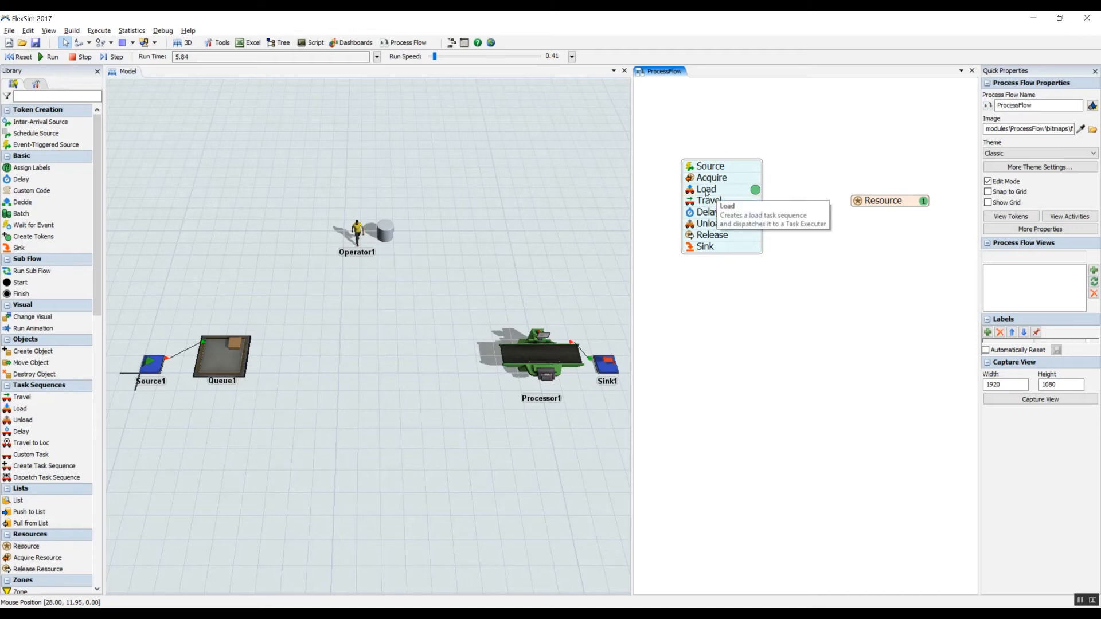
pyautogui.click(706, 193)
pyautogui.click(804, 230)
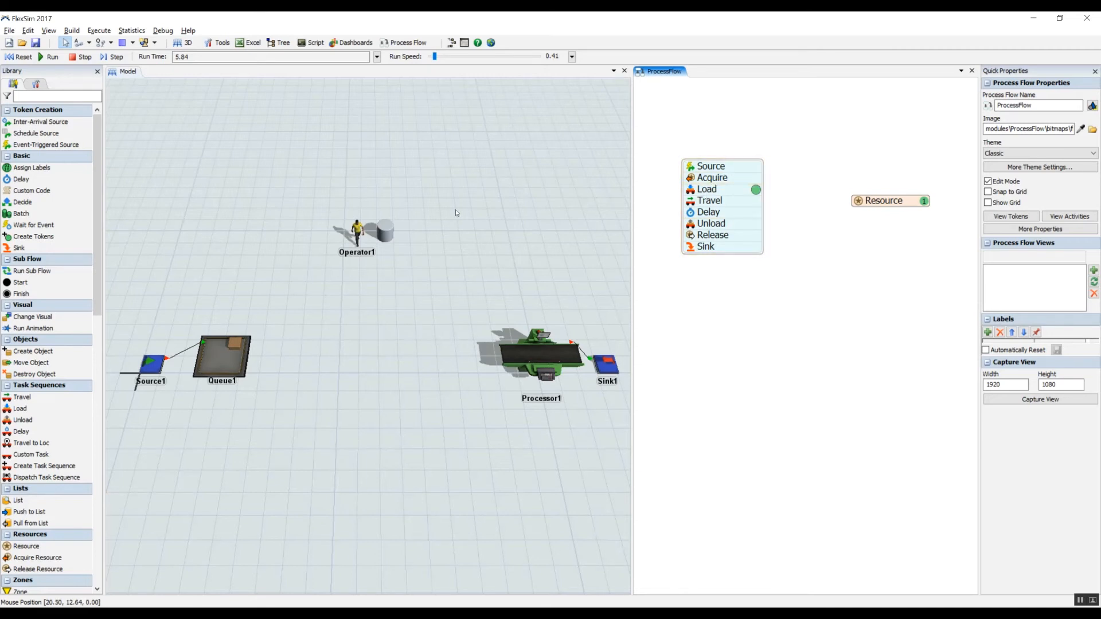
# - Check Operator1's current state in its statistics
pyautogui.click(357, 233)
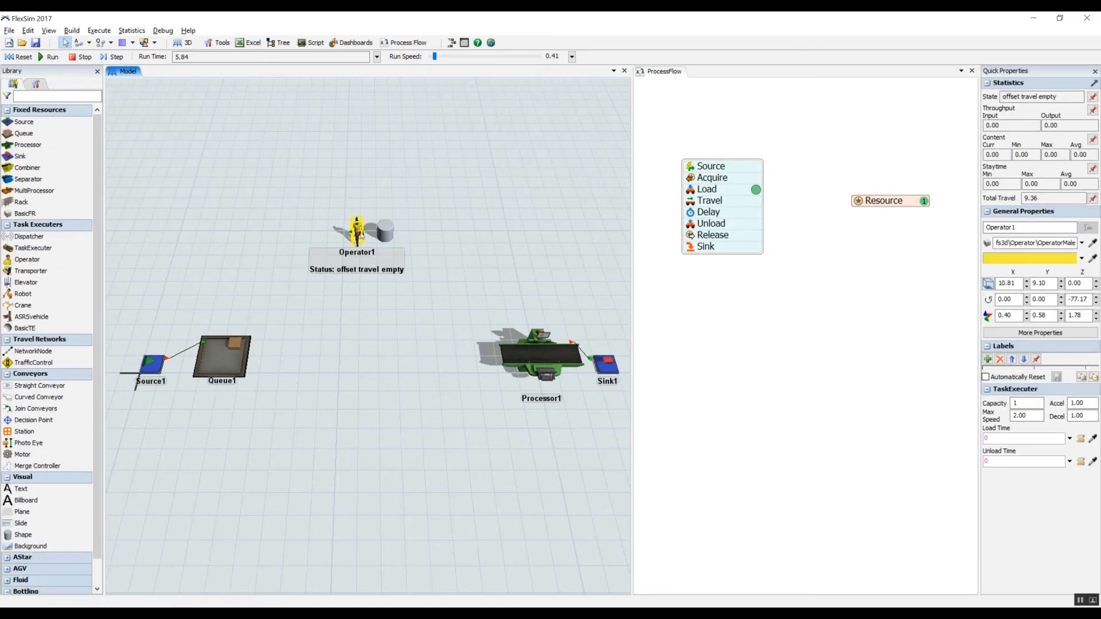
pyautogui.moveTo(1014, 96); pyautogui.dragTo(1051, 97)
pyautogui.click(1060, 96)
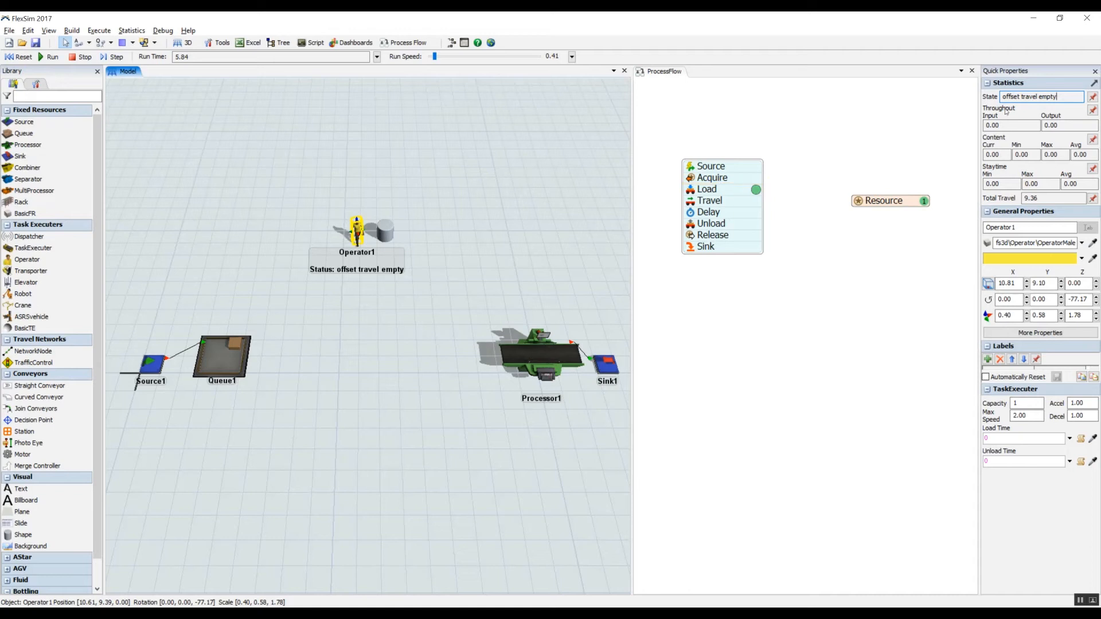
pyautogui.moveTo(1024, 97); pyautogui.dragTo(1059, 96)
pyautogui.click(1064, 97)
pyautogui.click(833, 282)
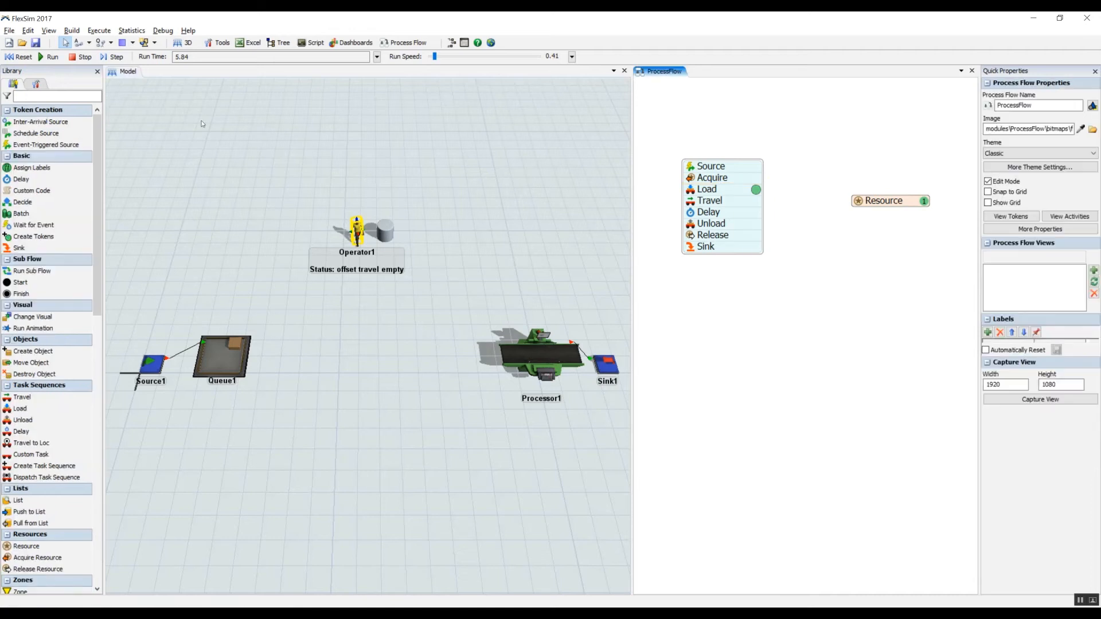
# - Resume the run at a speed of 2.07 to watch the operator's full cycle, and reset the model
pyautogui.click(51, 60)
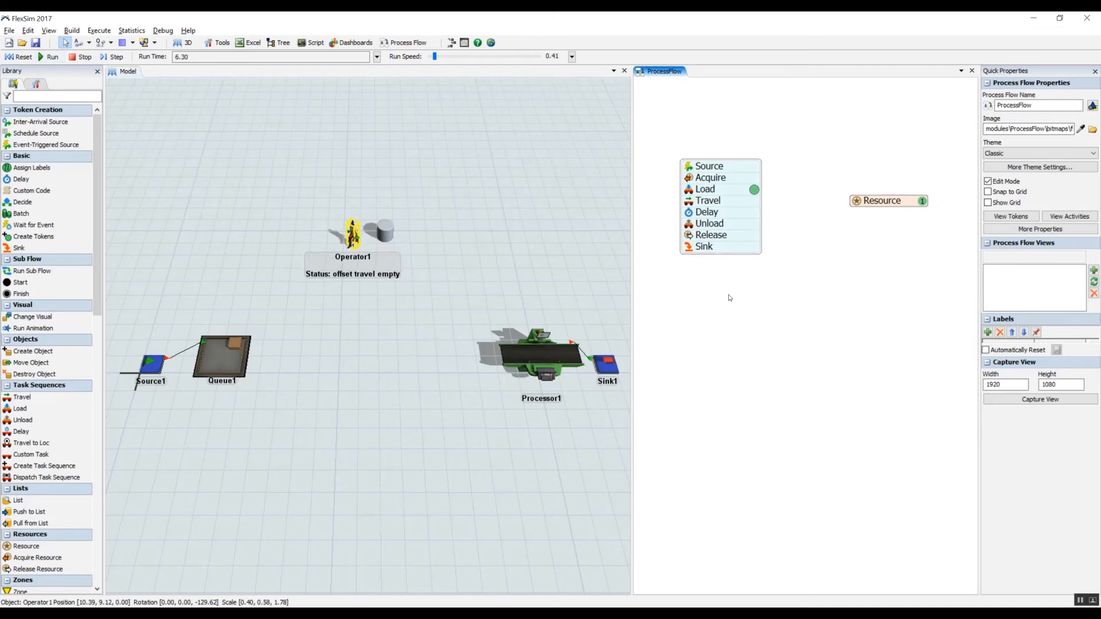
pyautogui.moveTo(435, 56); pyautogui.dragTo(437, 58)
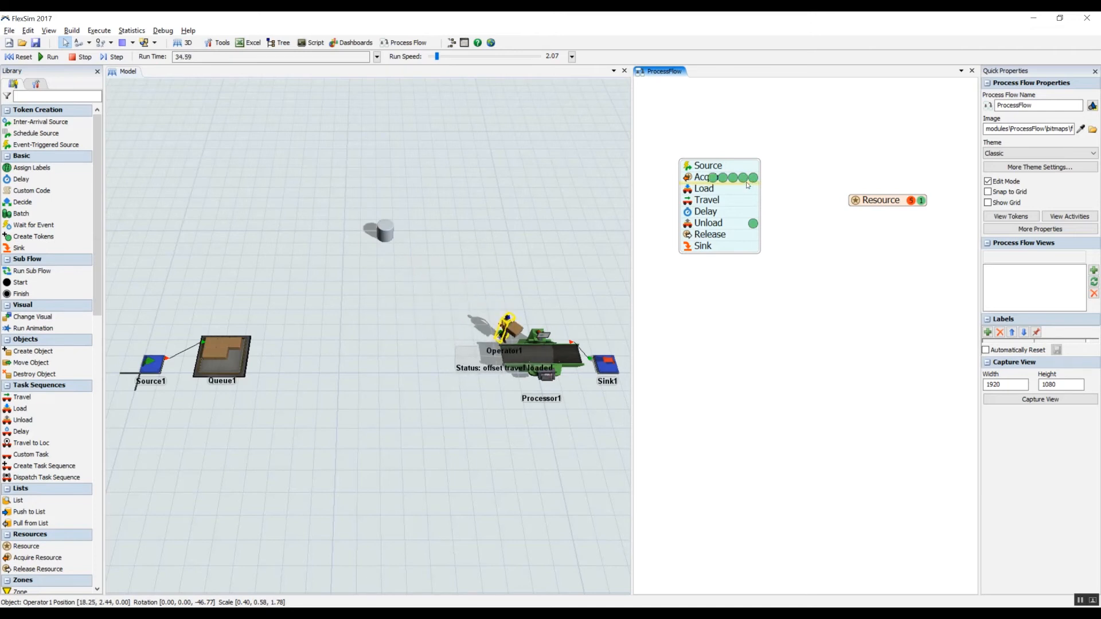
pyautogui.click(535, 297)
pyautogui.moveTo(533, 292); pyautogui.dragTo(527, 280)
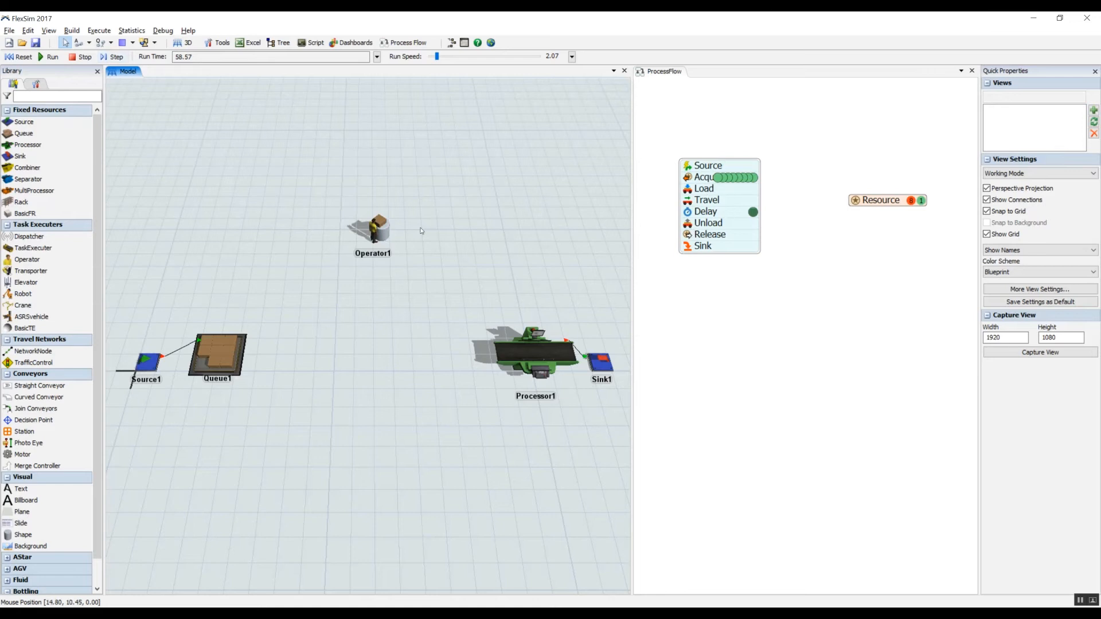
pyautogui.click(20, 56)
pyautogui.click(742, 304)
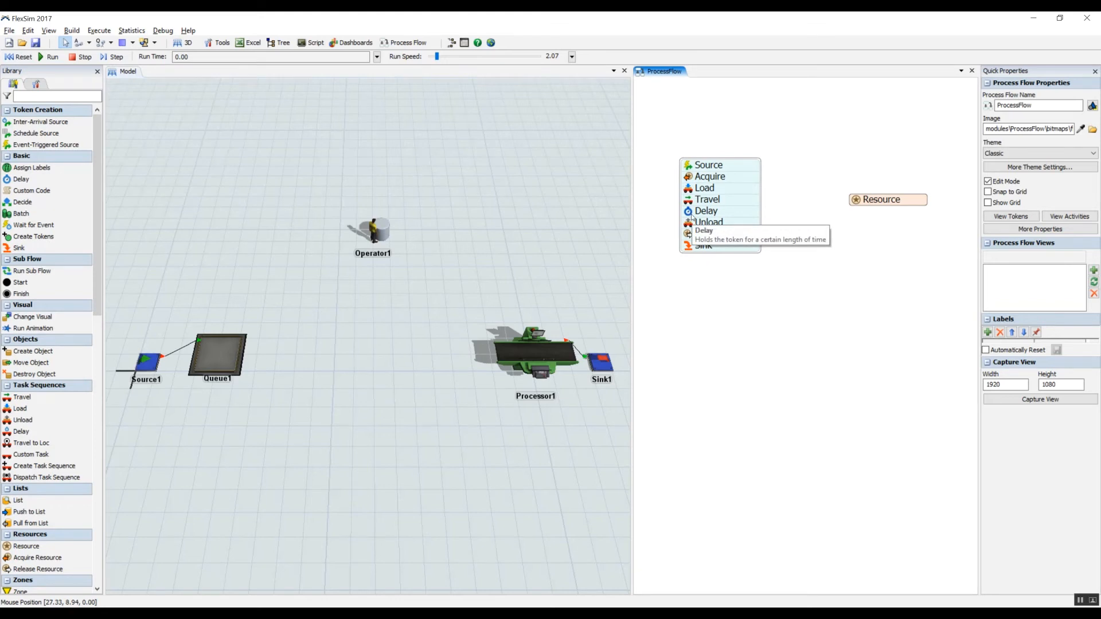
pyautogui.moveTo(691, 218); pyautogui.dragTo(691, 219)
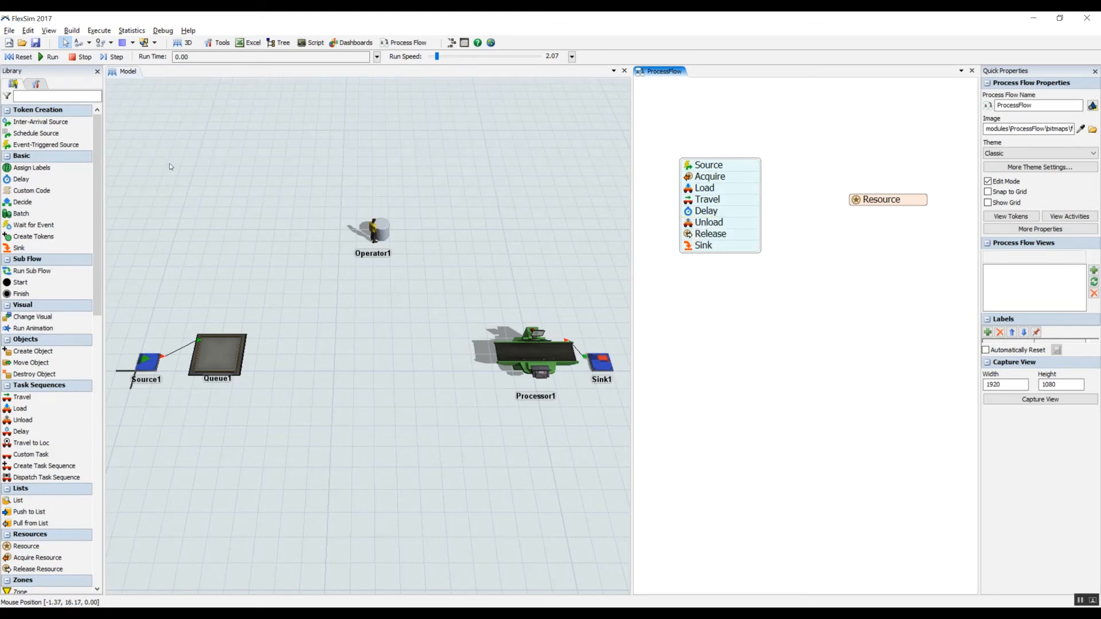
# - Add a second connected line of source, processor and sink behind the cylinder, and move Operator1 away from the cylinder
pyautogui.click(151, 194)
pyautogui.moveTo(38, 122); pyautogui.dragTo(343, 215)
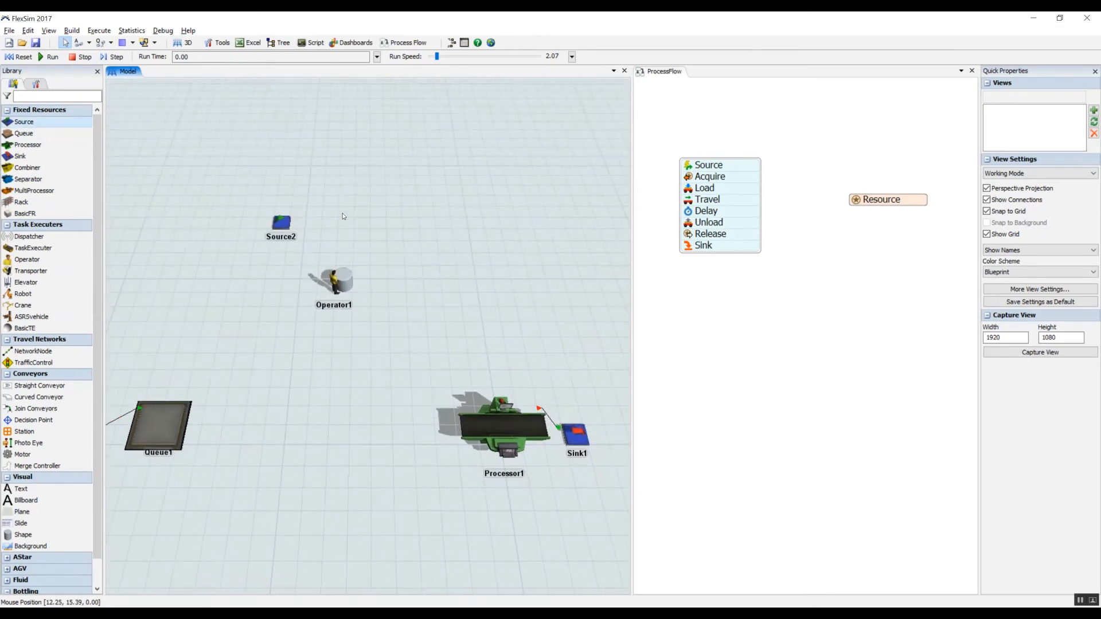
pyautogui.moveTo(22, 144); pyautogui.dragTo(351, 213)
pyautogui.moveTo(20, 156); pyautogui.dragTo(412, 208)
pyautogui.press('a')
pyautogui.moveTo(282, 221); pyautogui.dragTo(410, 211)
pyautogui.moveTo(471, 249); pyautogui.dragTo(504, 239)
pyautogui.moveTo(365, 274); pyautogui.dragTo(374, 311)
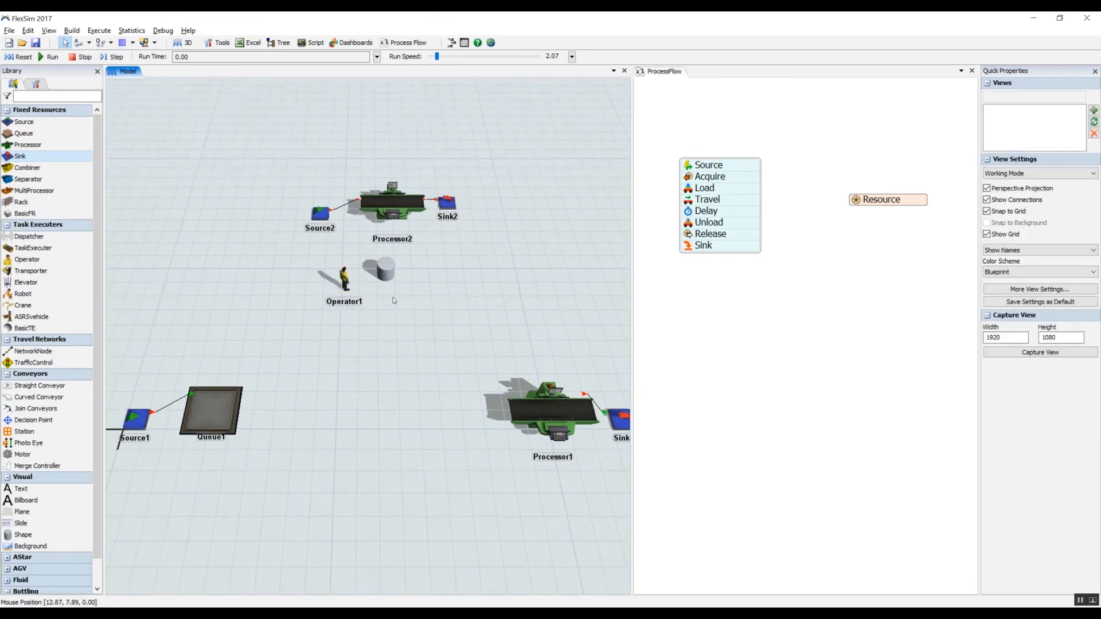
pyautogui.click(224, 402)
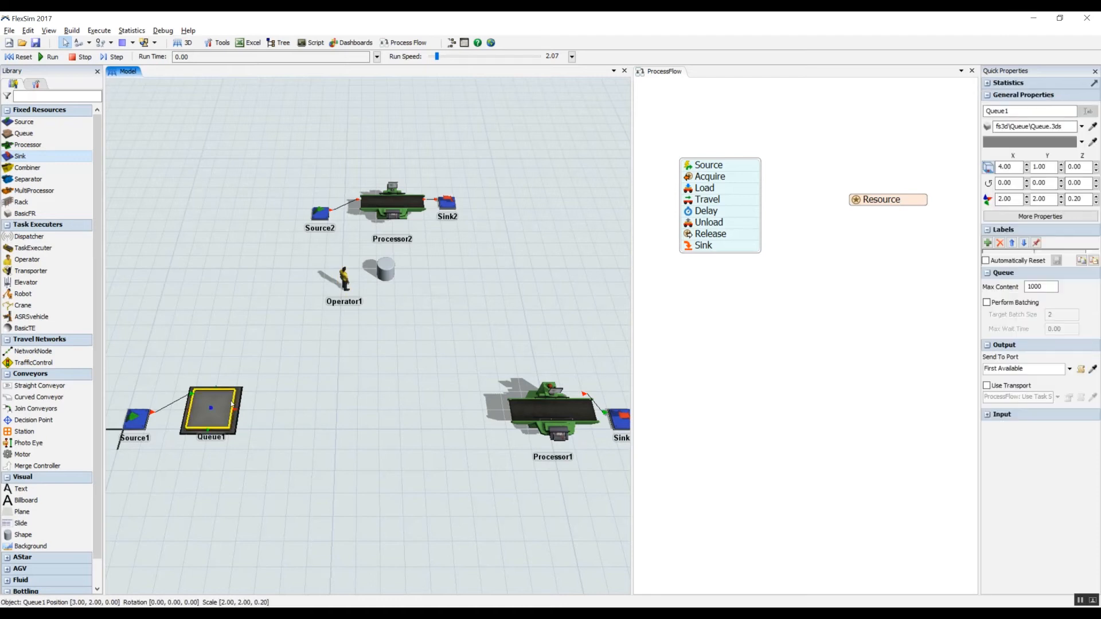
pyautogui.moveTo(296, 387); pyautogui.dragTo(306, 381)
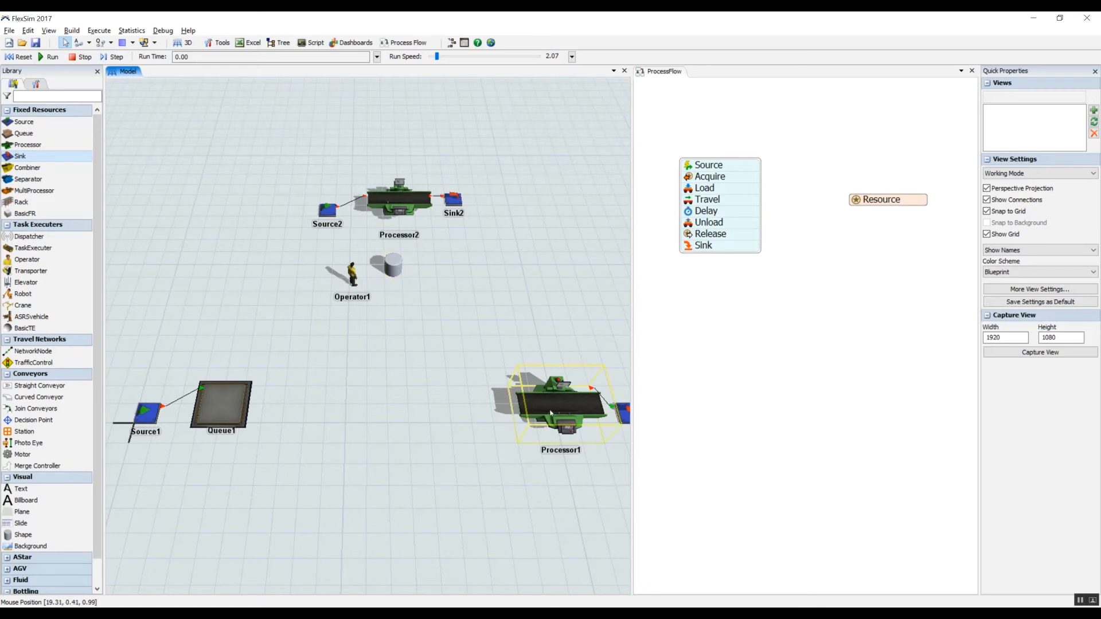
pyautogui.click(547, 382)
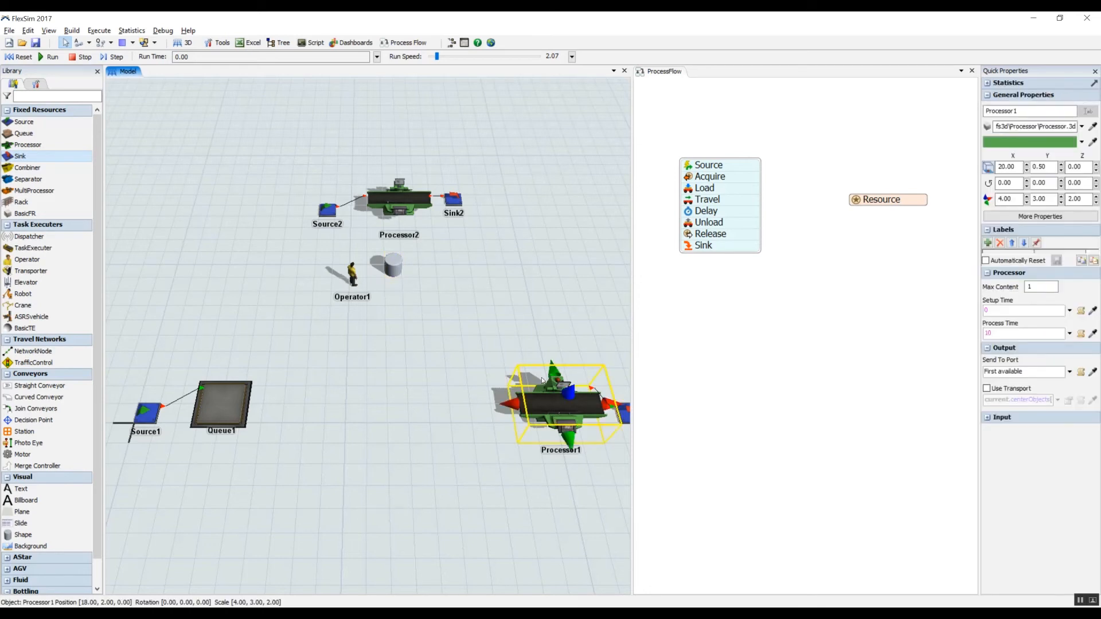
# - Set Source2's inter-arrival time to a constant 200
pyautogui.click(317, 232)
pyautogui.doubleClick(327, 210)
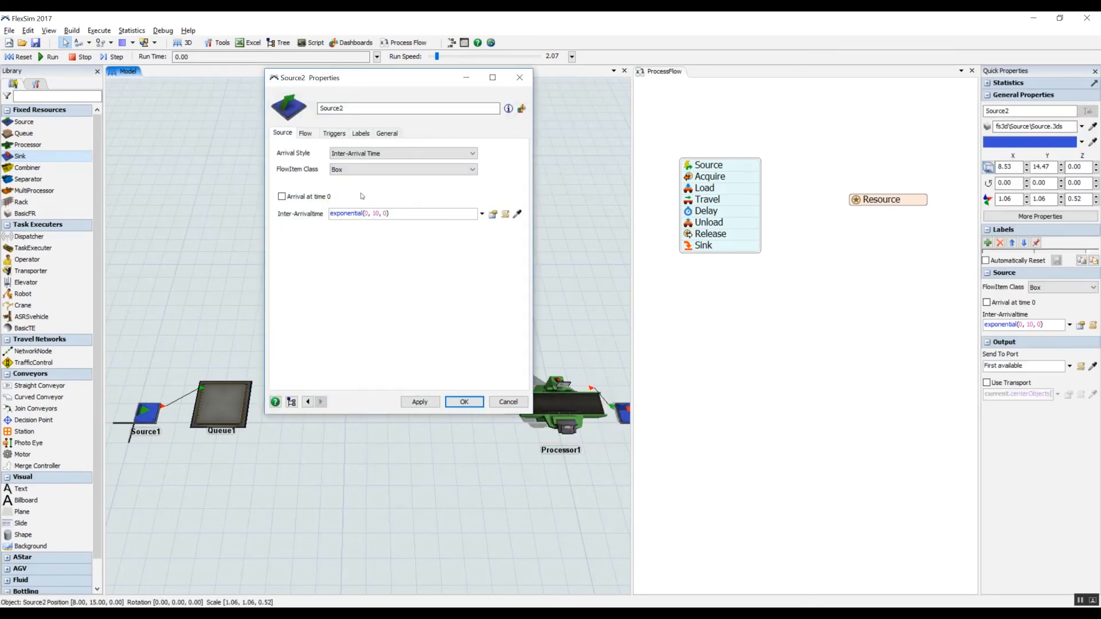
pyautogui.click(375, 213)
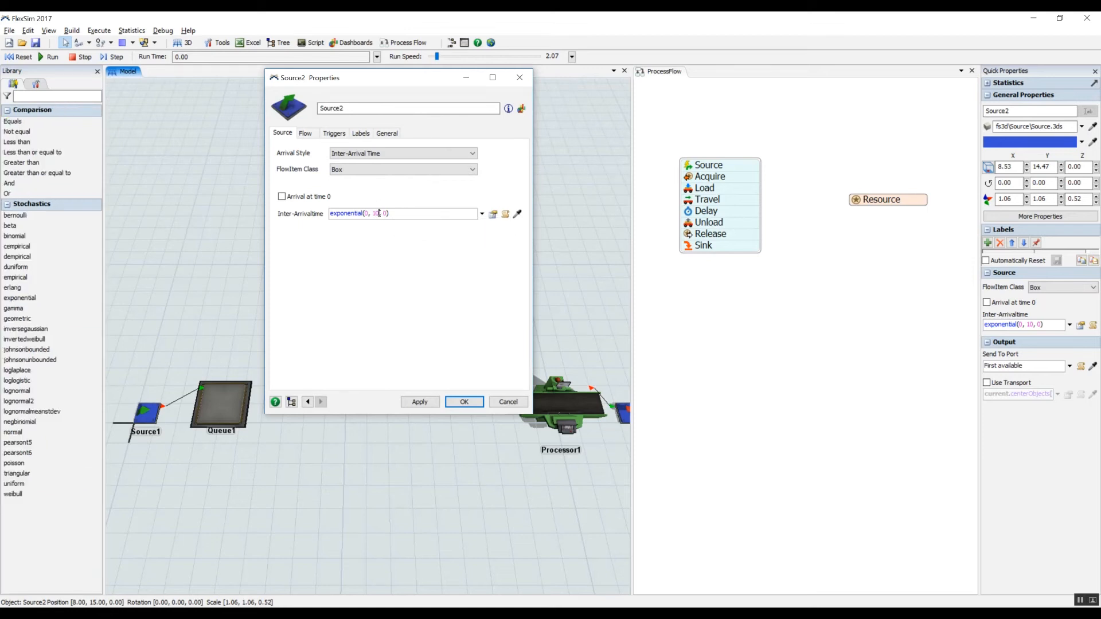
pyautogui.moveTo(404, 213); pyautogui.dragTo(283, 212)
pyautogui.press('Right')
pyautogui.press('BackSpace')
pyautogui.press('BackSpace')
pyautogui.press('BackSpace')
pyautogui.press('BackSpace')
pyautogui.press('BackSpace')
pyautogui.press('BackSpace')
pyautogui.press('BackSpace')
pyautogui.press('BackSpace')
pyautogui.press('BackSpace')
pyautogui.press('BackSpace')
pyautogui.press('BackSpace')
pyautogui.press('BackSpace')
pyautogui.press('BackSpace')
pyautogui.press('BackSpace')
pyautogui.press('BackSpace')
pyautogui.write('200')
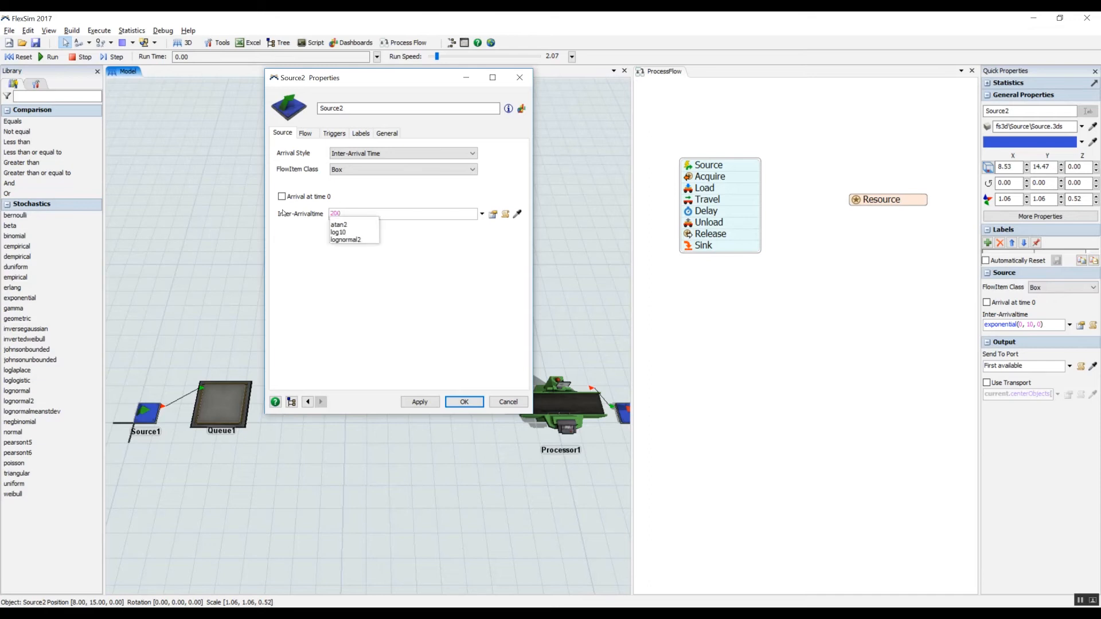
pyautogui.click(424, 312)
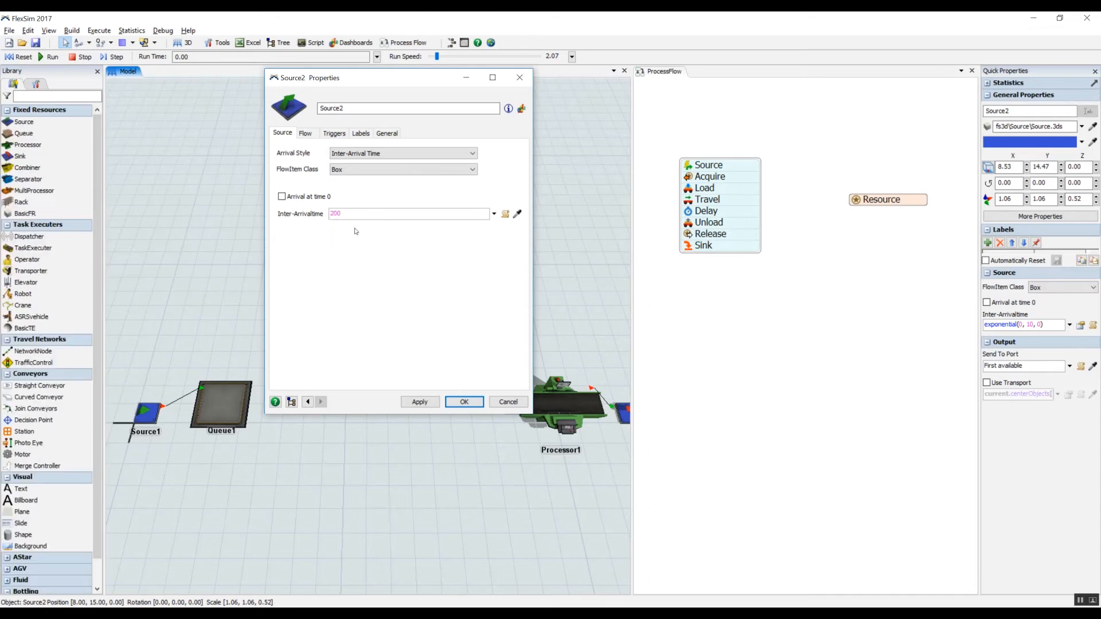
pyautogui.click(464, 404)
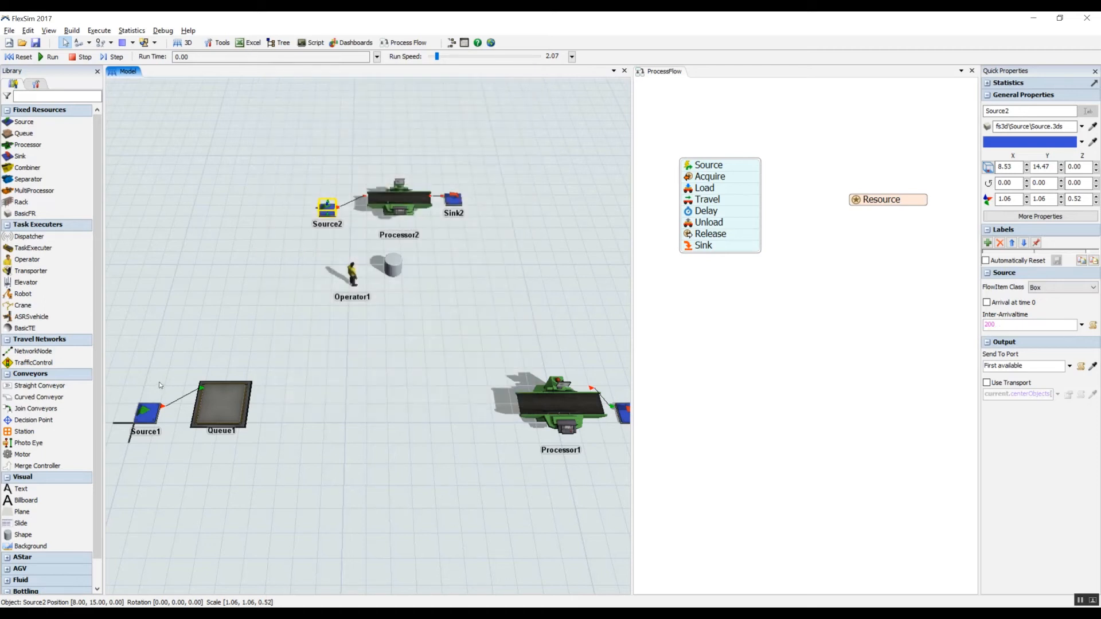
pyautogui.click(385, 267)
pyautogui.click(371, 274)
pyautogui.click(392, 263)
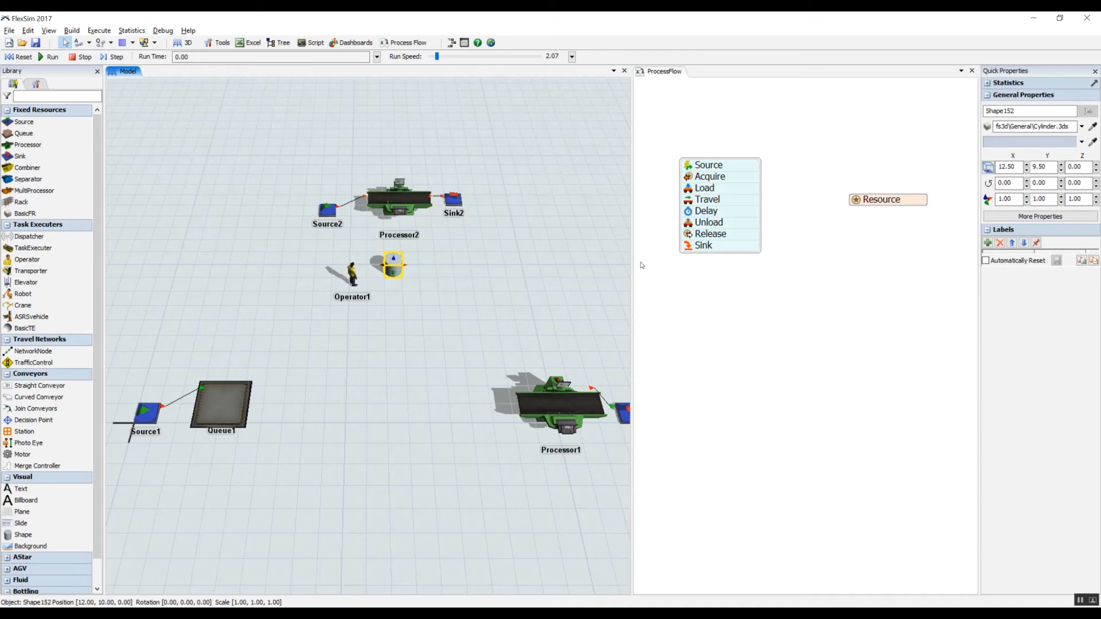
pyautogui.click(507, 283)
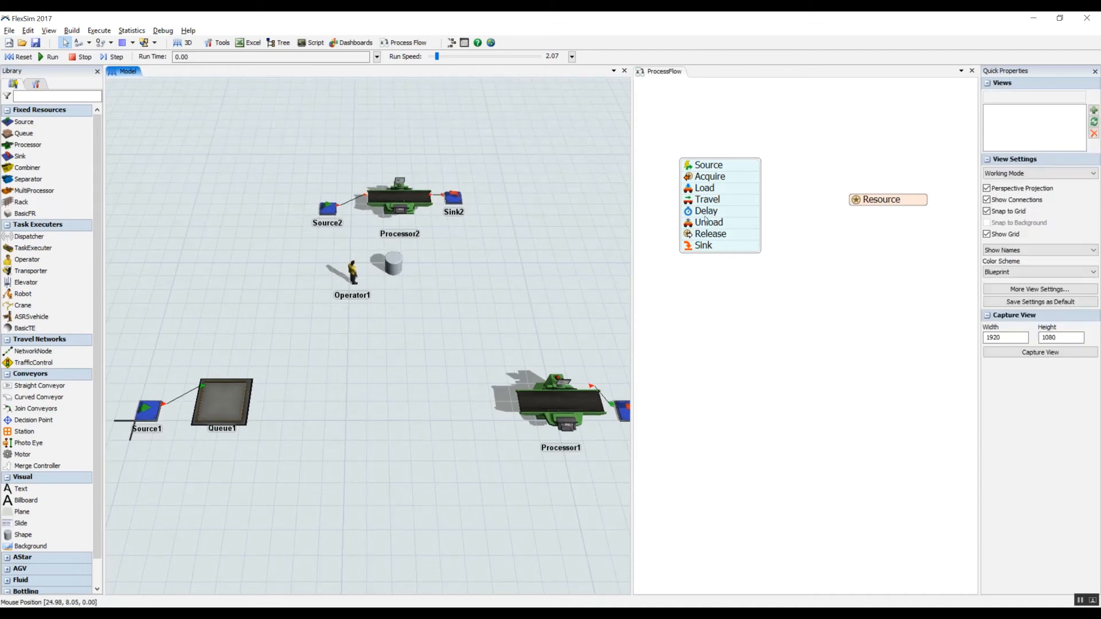
# - Split the process flow block around the Delay activity and delete the Delay, leaving Unload, Release and Sink as a separate block
pyautogui.click(705, 216)
pyautogui.click(674, 206)
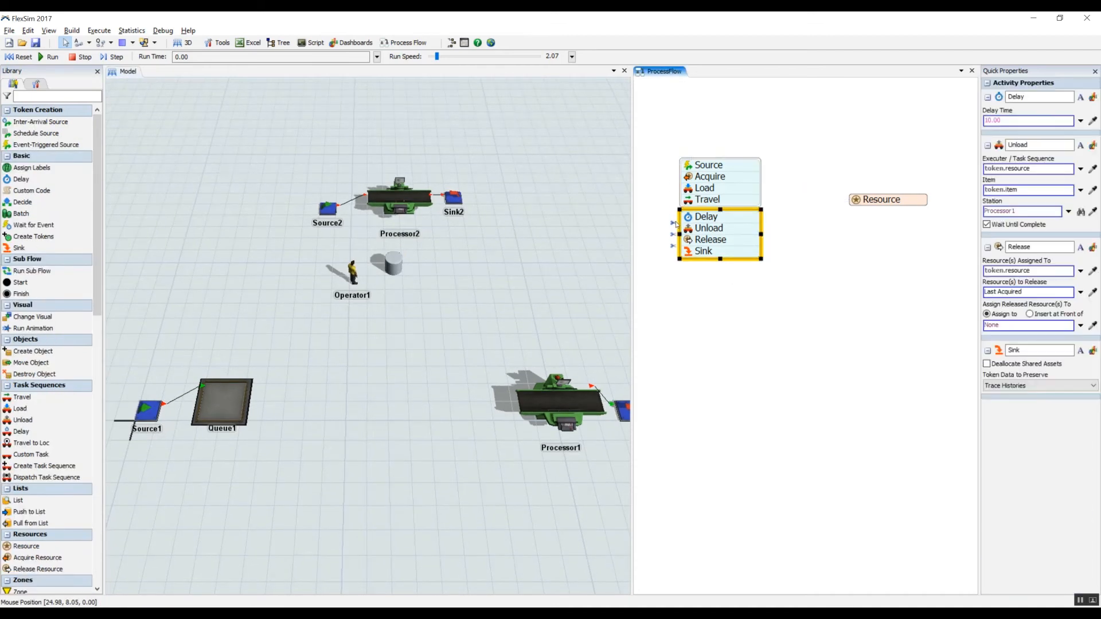
pyautogui.click(674, 223)
pyautogui.moveTo(716, 246); pyautogui.dragTo(717, 255)
pyautogui.moveTo(714, 216); pyautogui.dragTo(716, 223)
pyautogui.press('Delete')
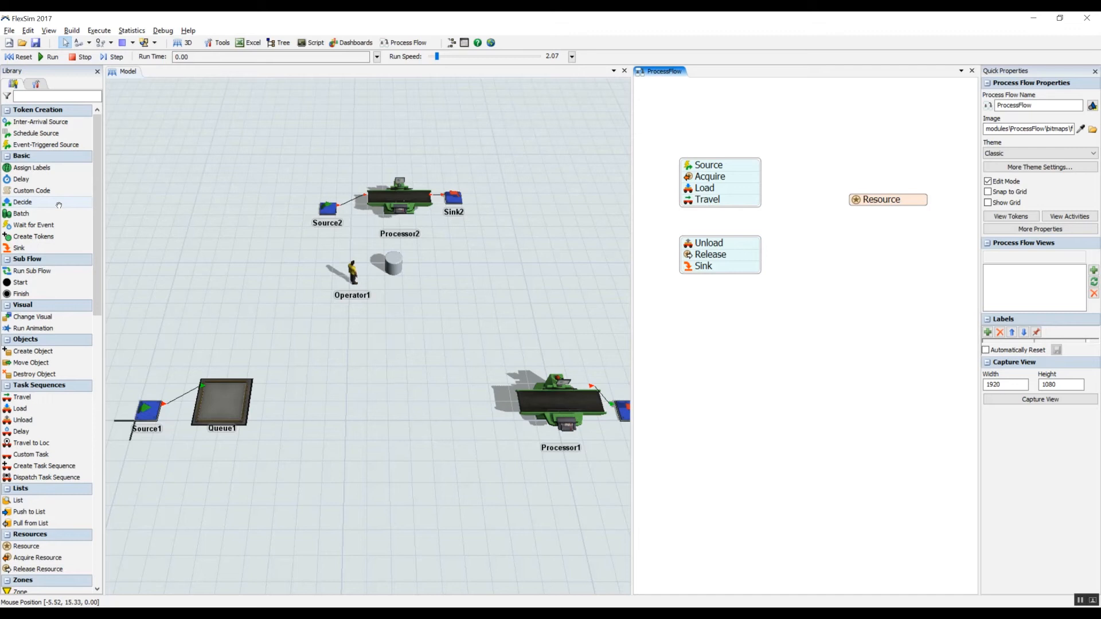
# - Add a Wait for Event activity and connect it between Travel and Unload
pyautogui.moveTo(42, 225); pyautogui.dragTo(607, 230)
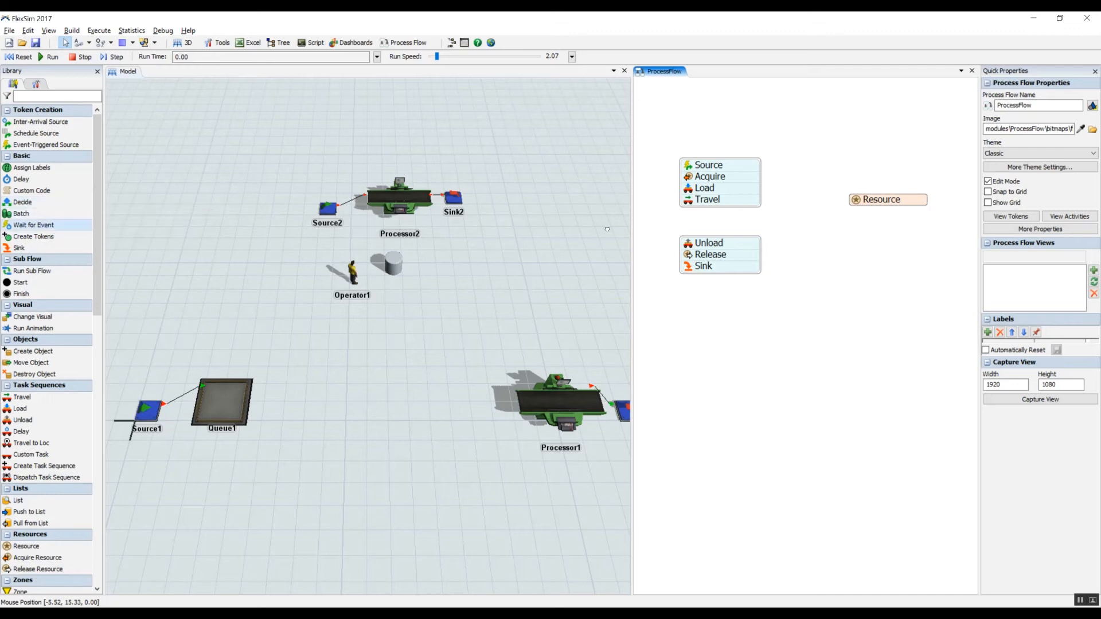
pyautogui.moveTo(683, 214); pyautogui.dragTo(722, 241)
pyautogui.click(773, 243)
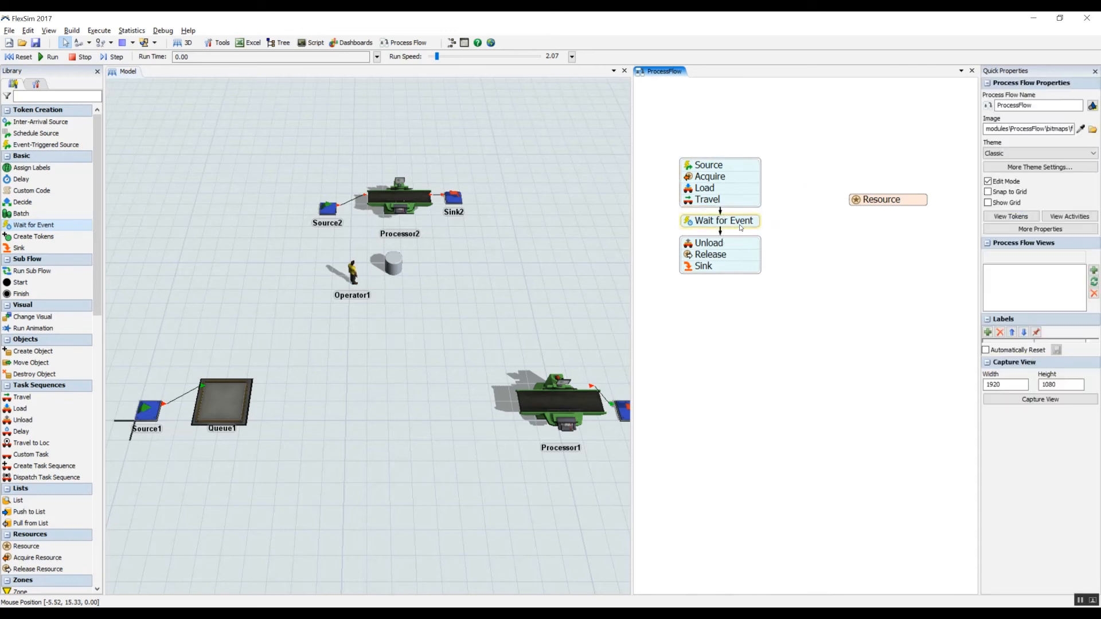
# - Make the Wait for Event activity listen for Processor2's On Exit event
pyautogui.click(741, 225)
pyautogui.click(768, 221)
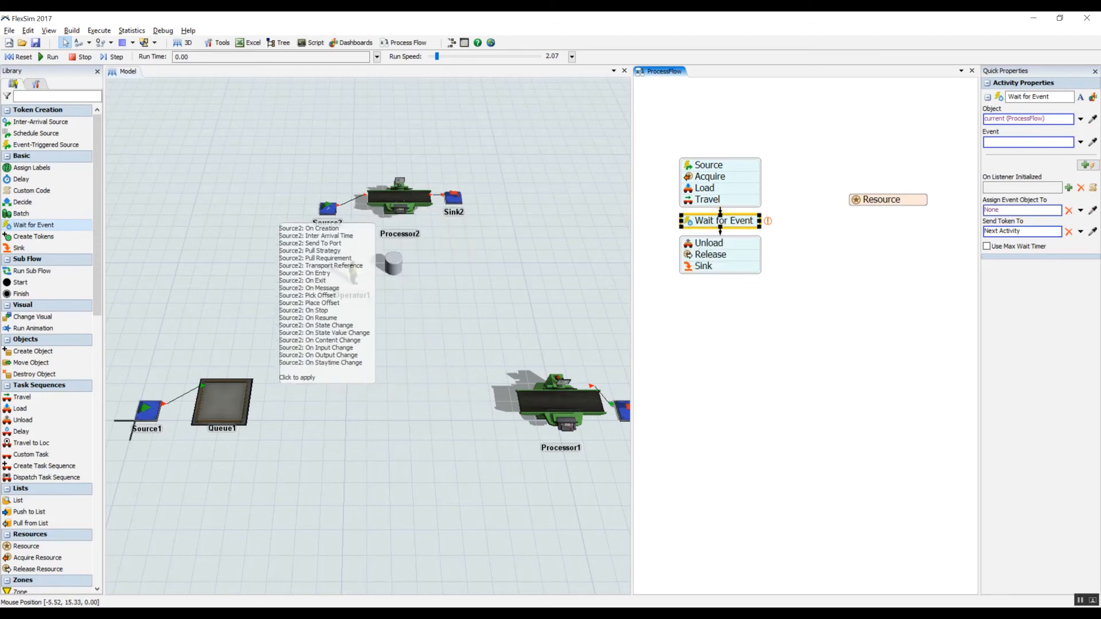
pyautogui.click(401, 196)
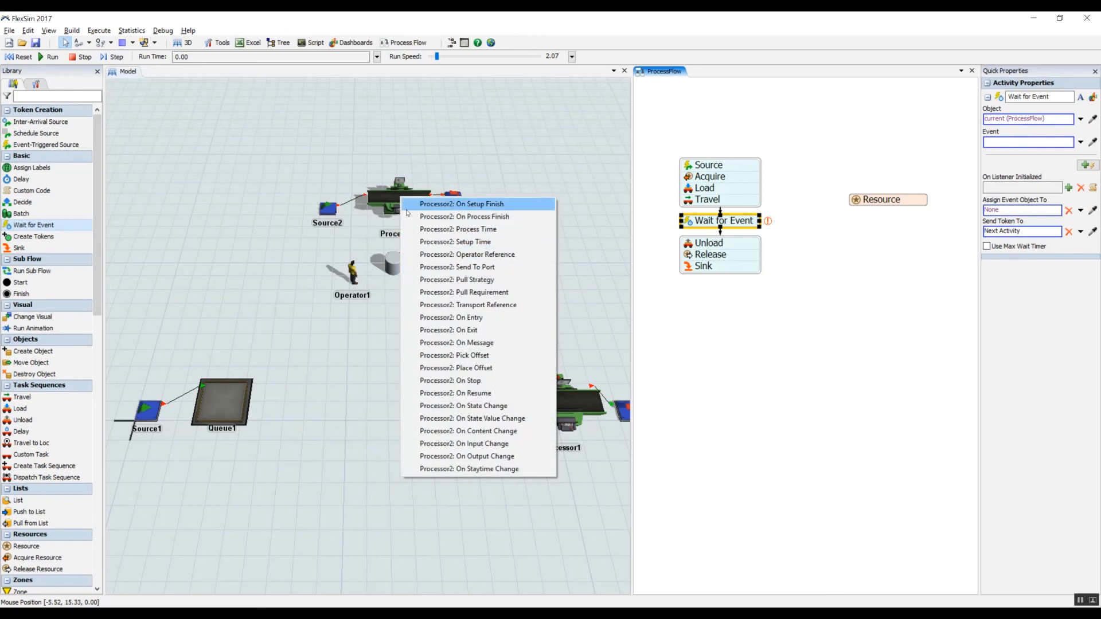
pyautogui.click(464, 331)
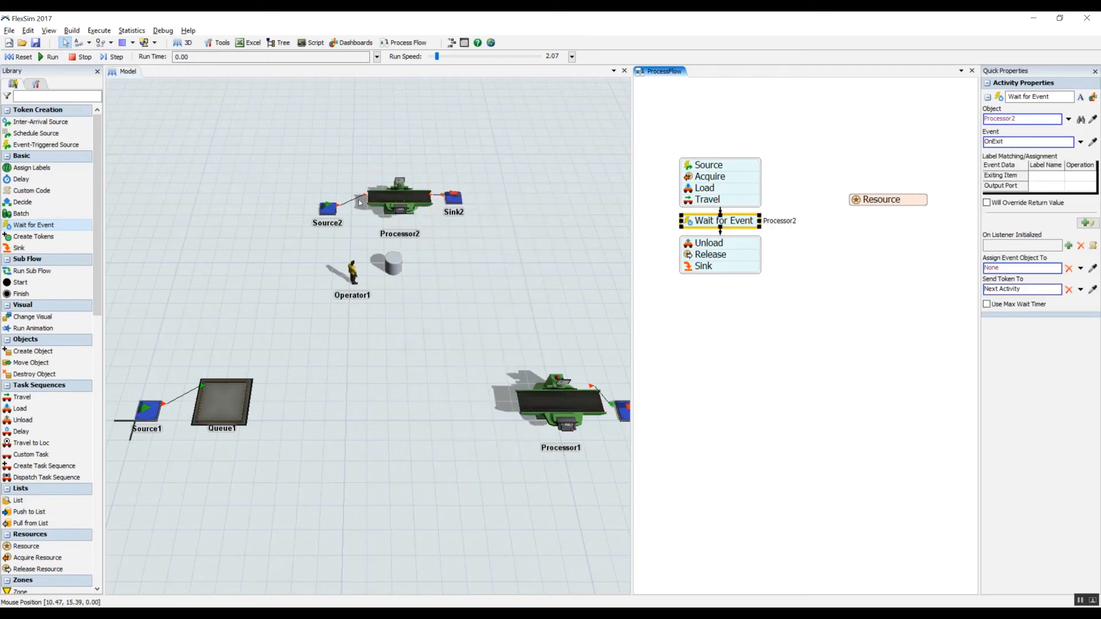
# - Check Processor2's process time
pyautogui.click(413, 202)
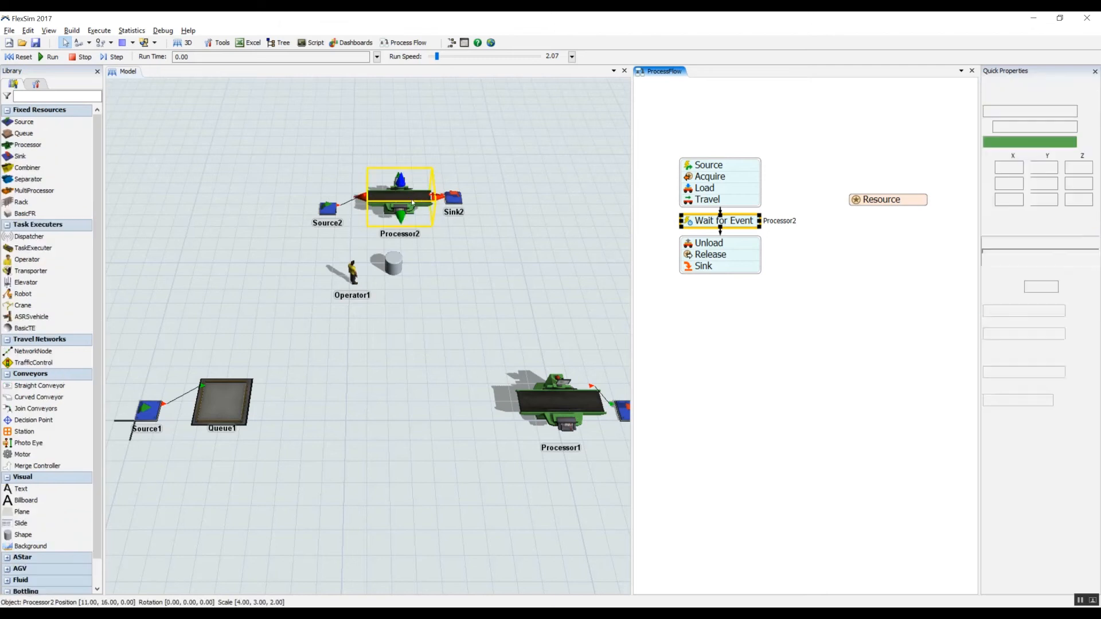
pyautogui.click(1001, 334)
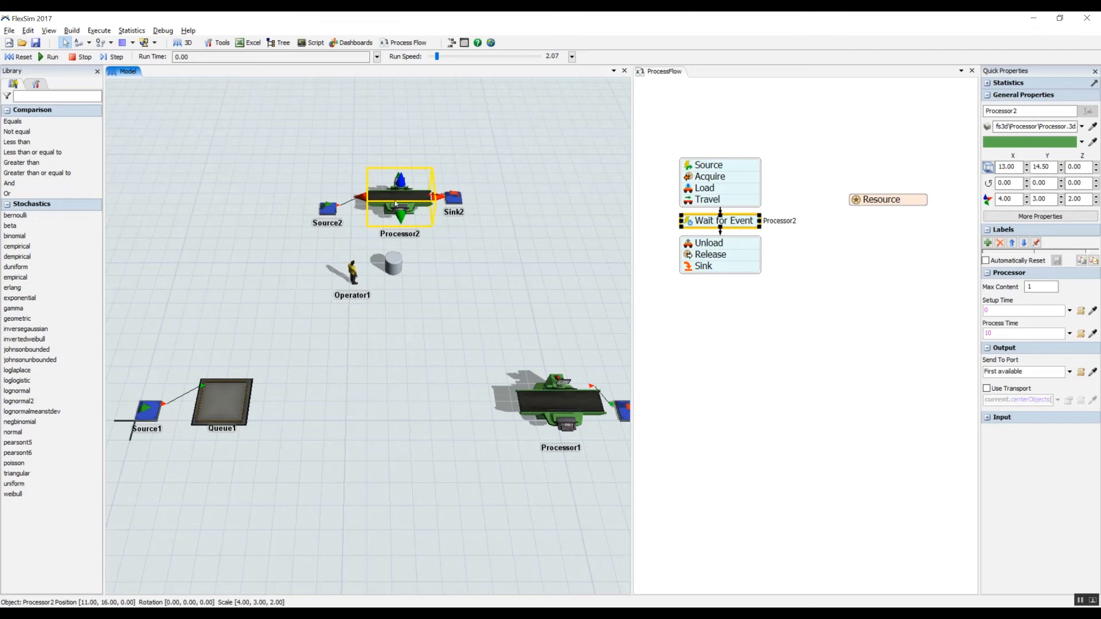
pyautogui.click(471, 253)
pyautogui.click(741, 312)
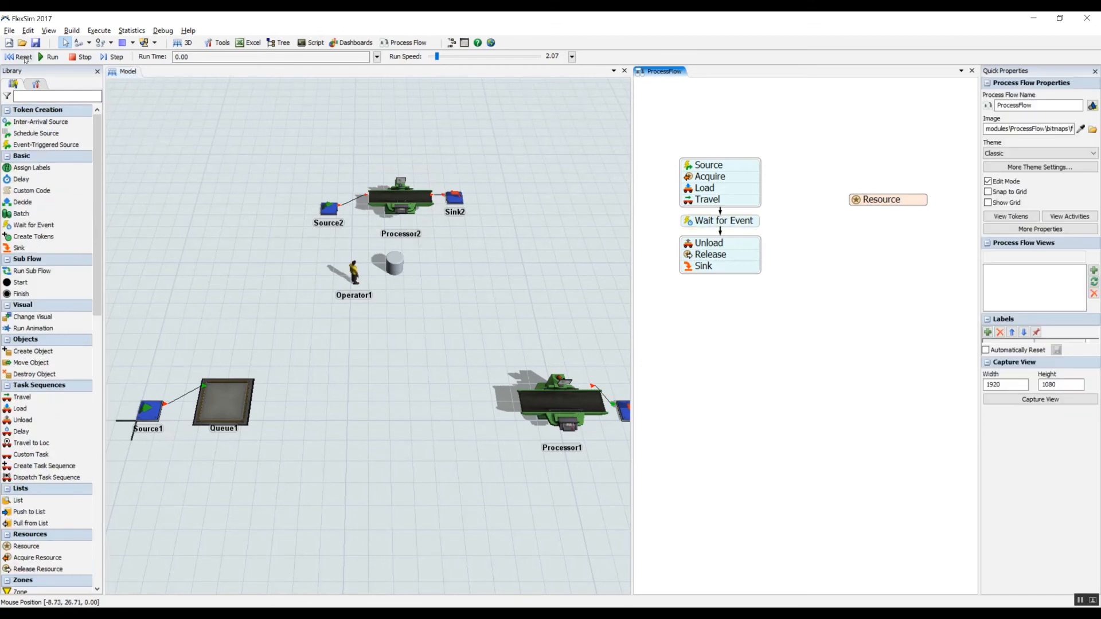
# - Run the reset model until the operator waits at the cylinder, and step through events until a box enters Processor2
pyautogui.click(50, 57)
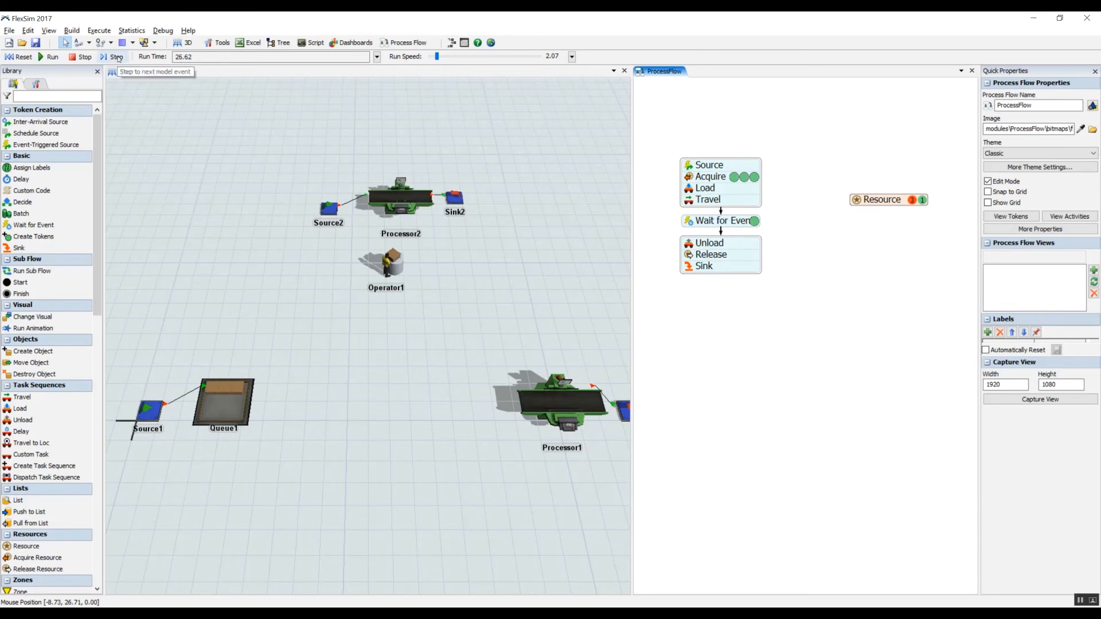
pyautogui.click(117, 58)
pyautogui.click(118, 58)
pyautogui.click(118, 58)
pyautogui.click(118, 58)
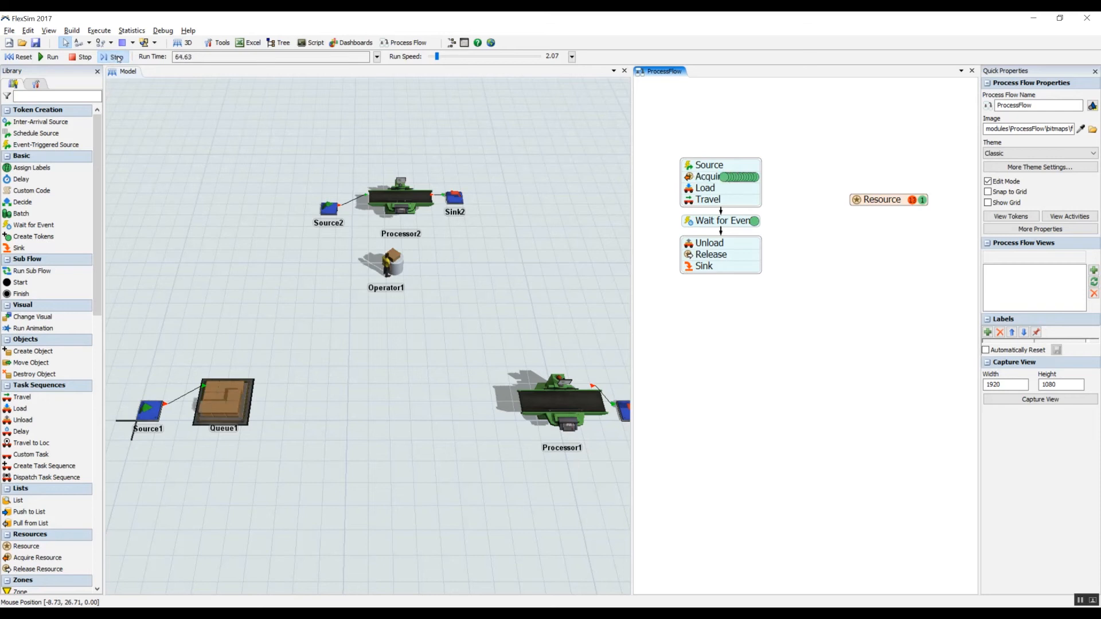
pyautogui.click(118, 58)
pyautogui.click(117, 58)
pyautogui.click(118, 58)
pyautogui.click(118, 58)
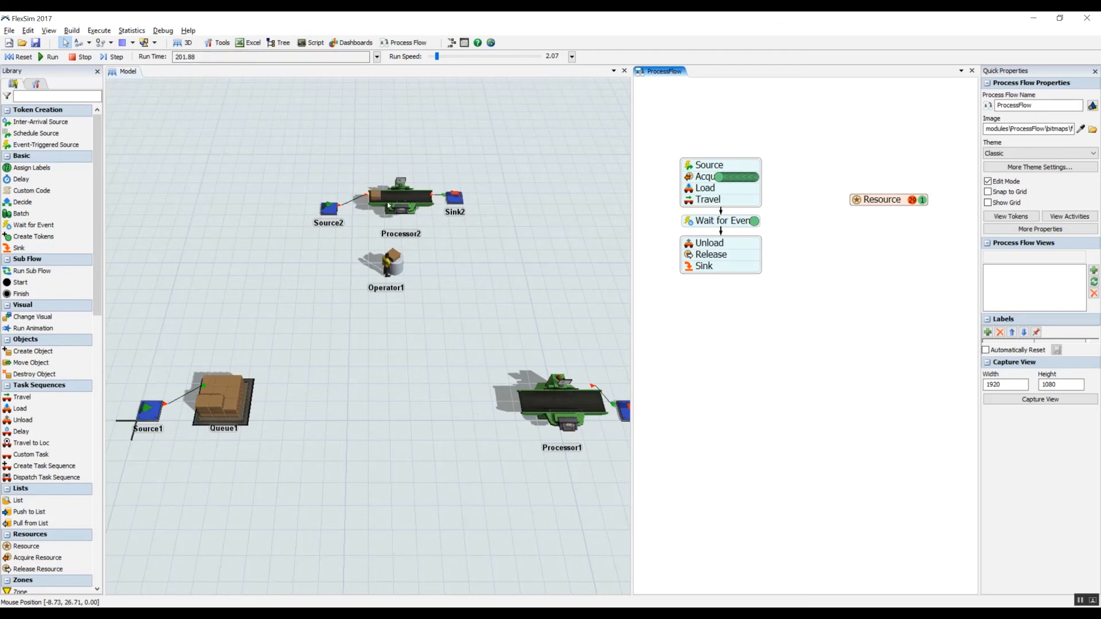
# - Inspect the box on Processor2 and continue the run to watch it leave the processor
pyautogui.click(426, 170)
pyautogui.scroll(5, 459, 234)
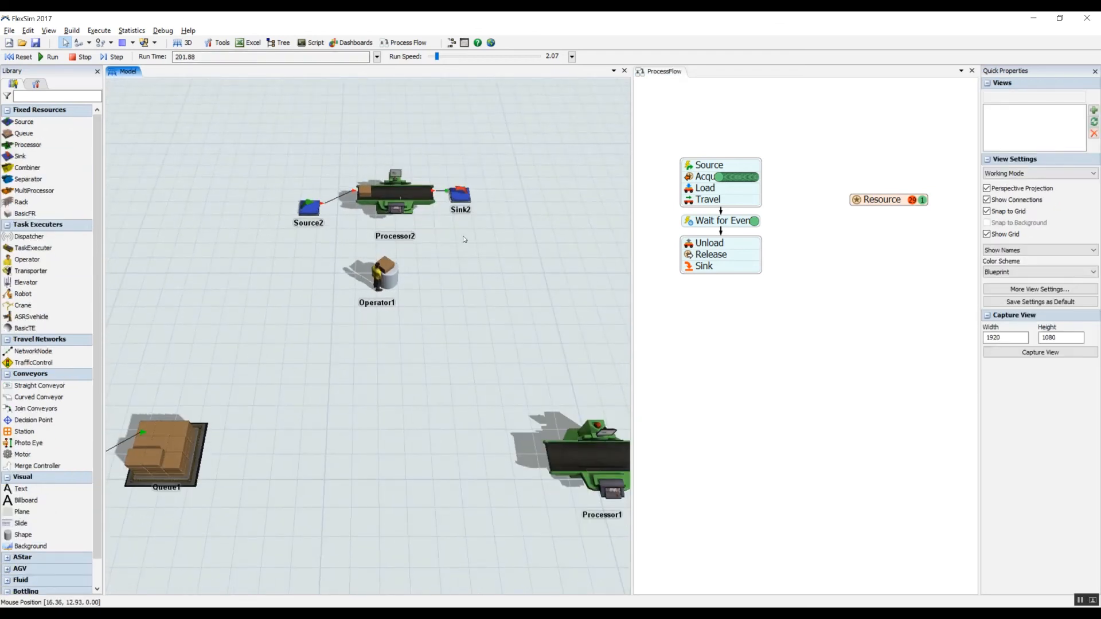
pyautogui.click(369, 196)
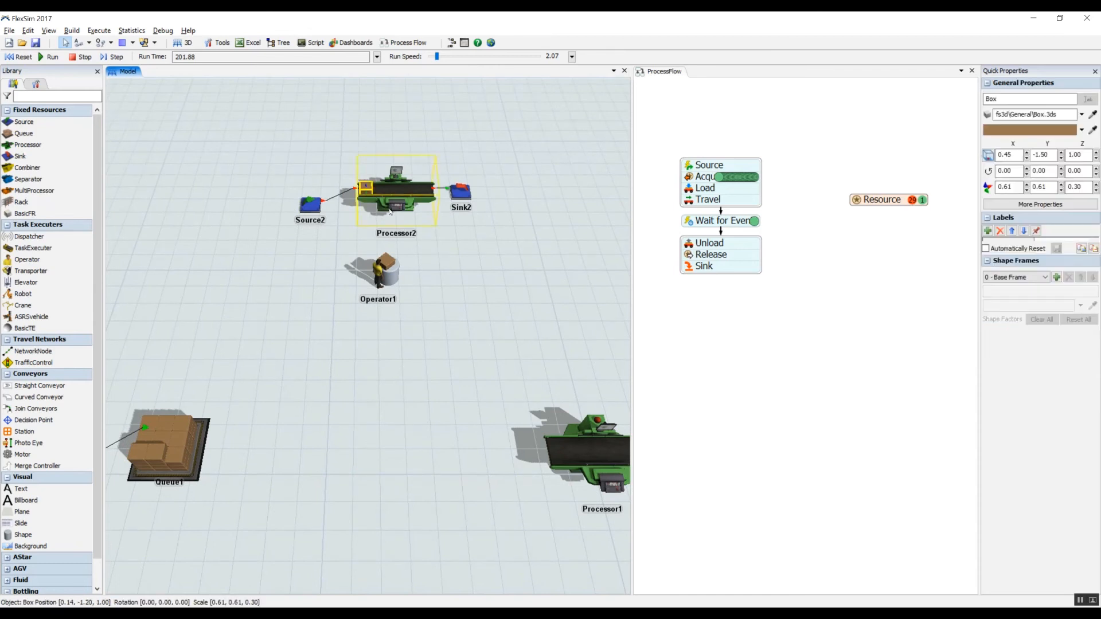
pyautogui.click(456, 246)
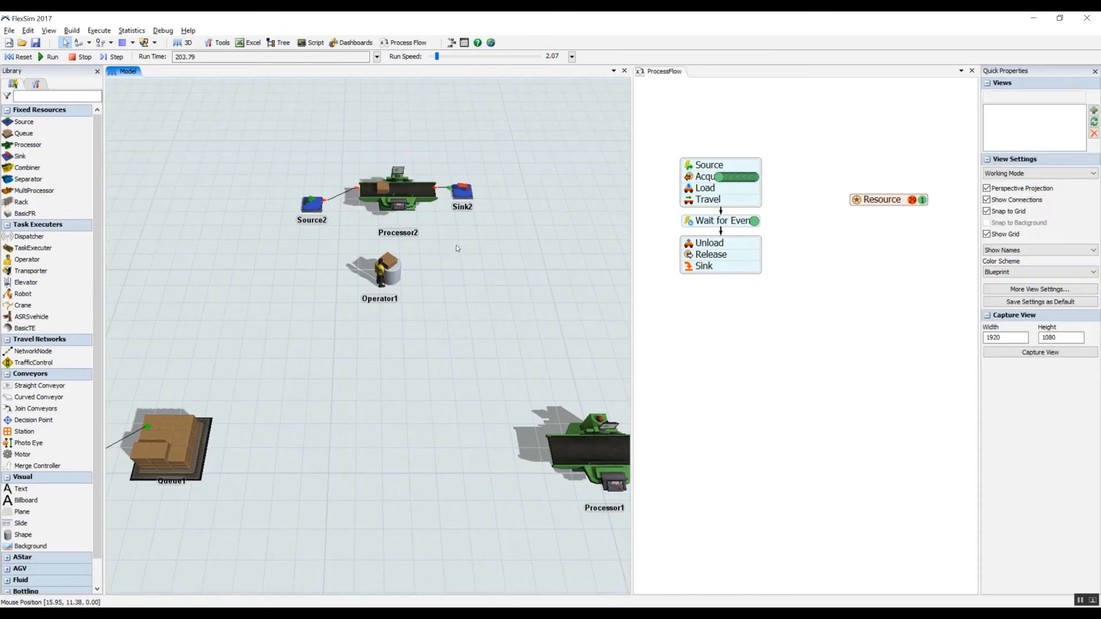
pyautogui.scroll(-1, 445, 216)
pyautogui.scroll(-1, 445, 217)
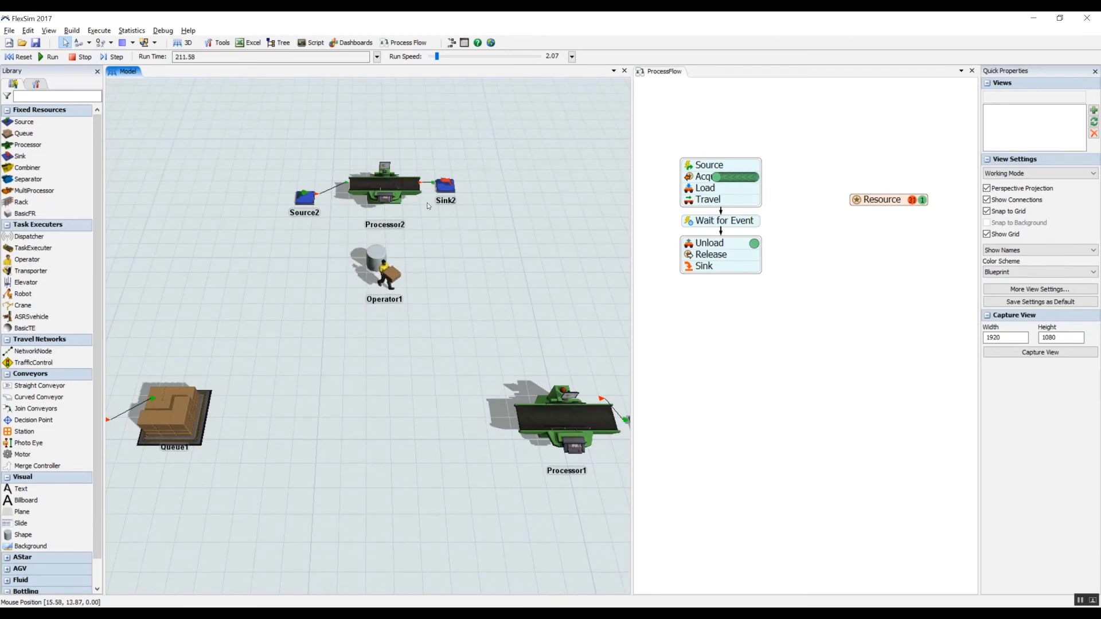
# - Check the token's progress from Wait for Event to Unload and watch the operator carry the box to Processor1
pyautogui.click(763, 338)
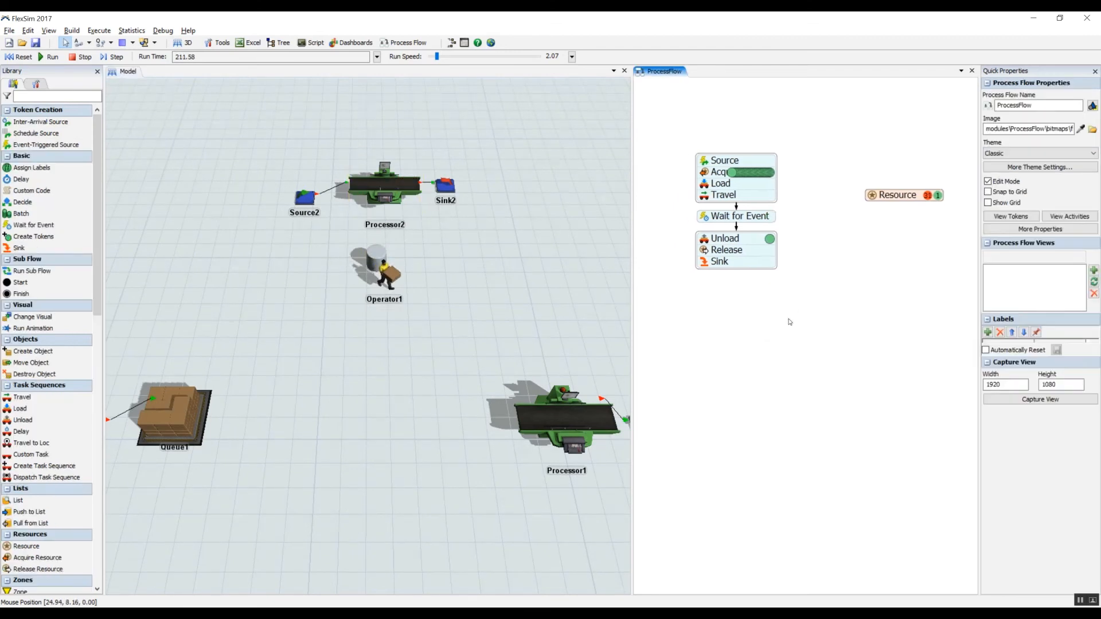
pyautogui.click(737, 232)
pyautogui.click(803, 257)
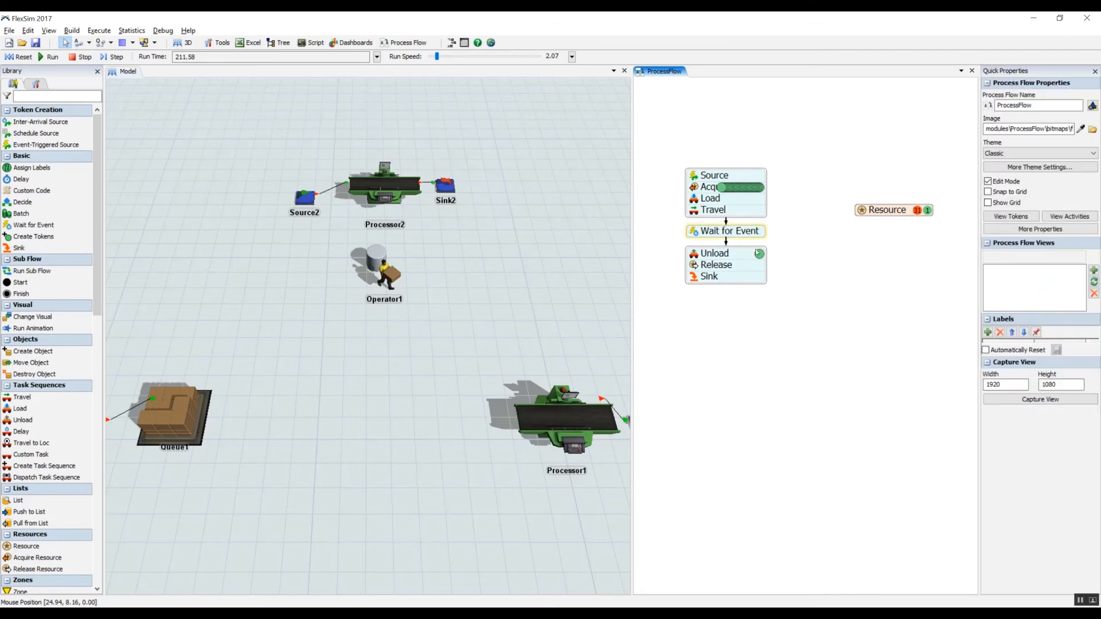
pyautogui.moveTo(506, 346); pyautogui.dragTo(551, 283)
pyautogui.moveTo(542, 276); pyautogui.dragTo(533, 280)
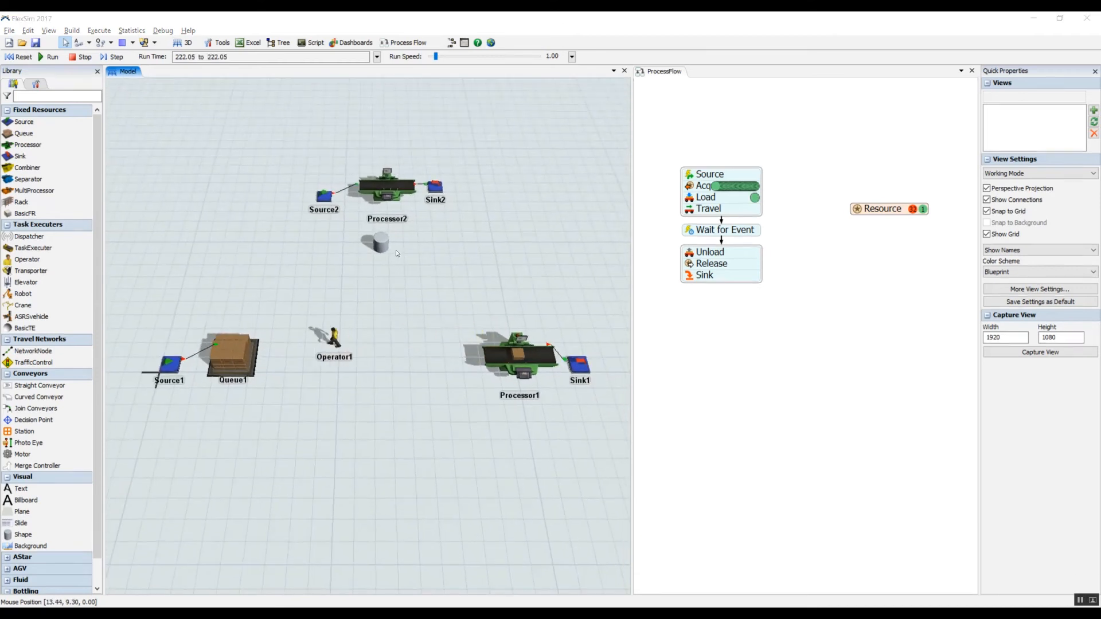
# - Continue the run, raising the run speed to 23.42 to watch the operator wait at the cylinder, and reset the model
pyautogui.click(49, 57)
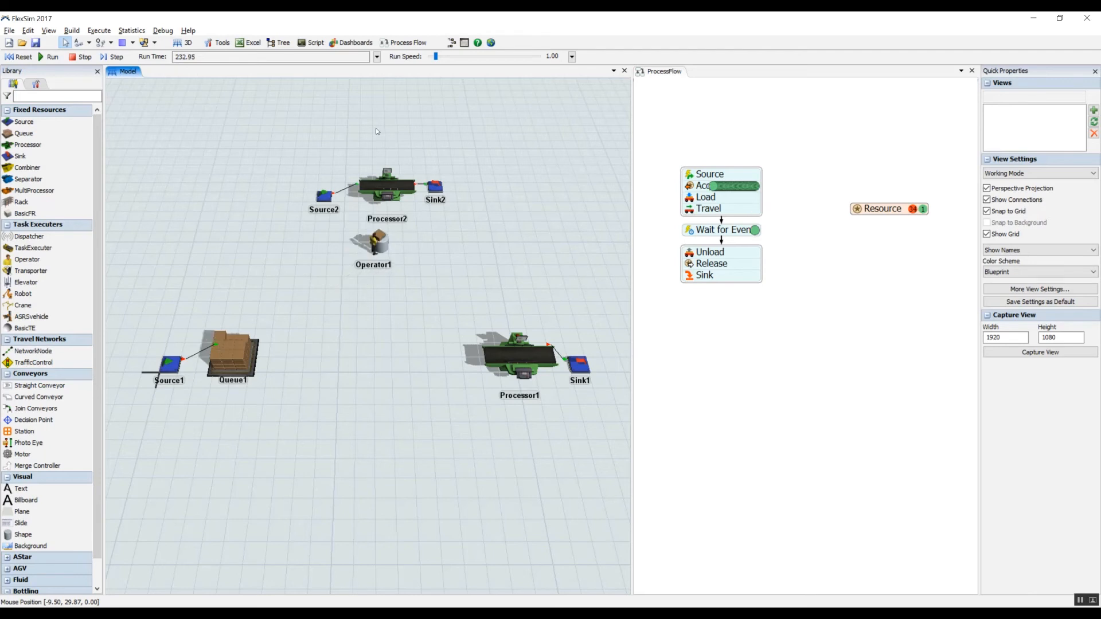
pyautogui.moveTo(438, 58); pyautogui.dragTo(443, 58)
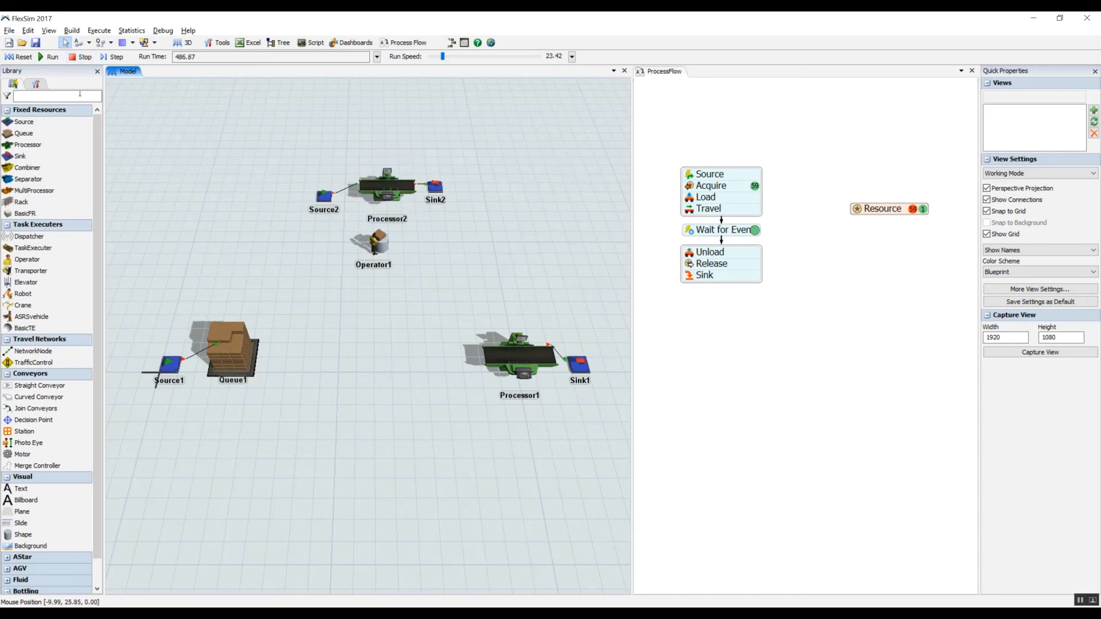
pyautogui.click(21, 57)
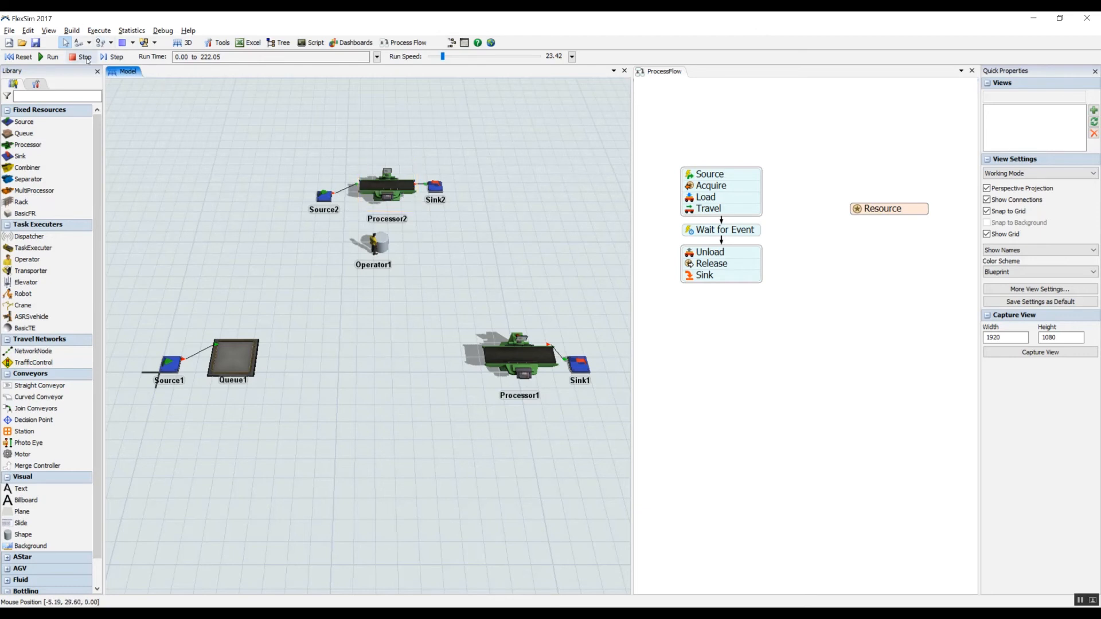
pyautogui.click(23, 58)
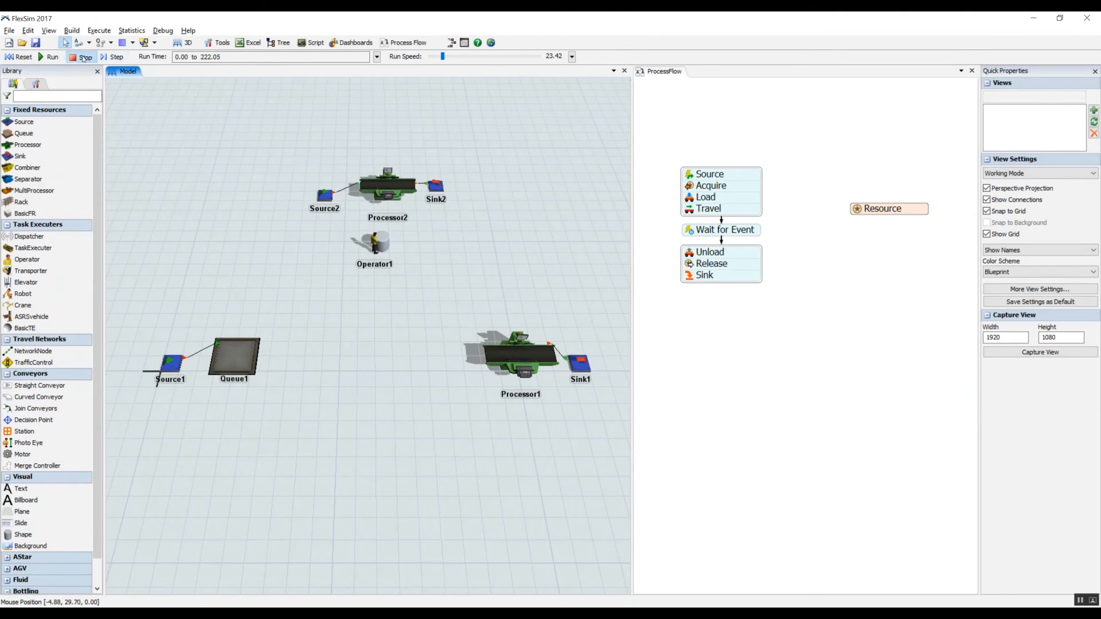
# - Close the process flow view and delete all objects from the 3D model
pyautogui.click(704, 130)
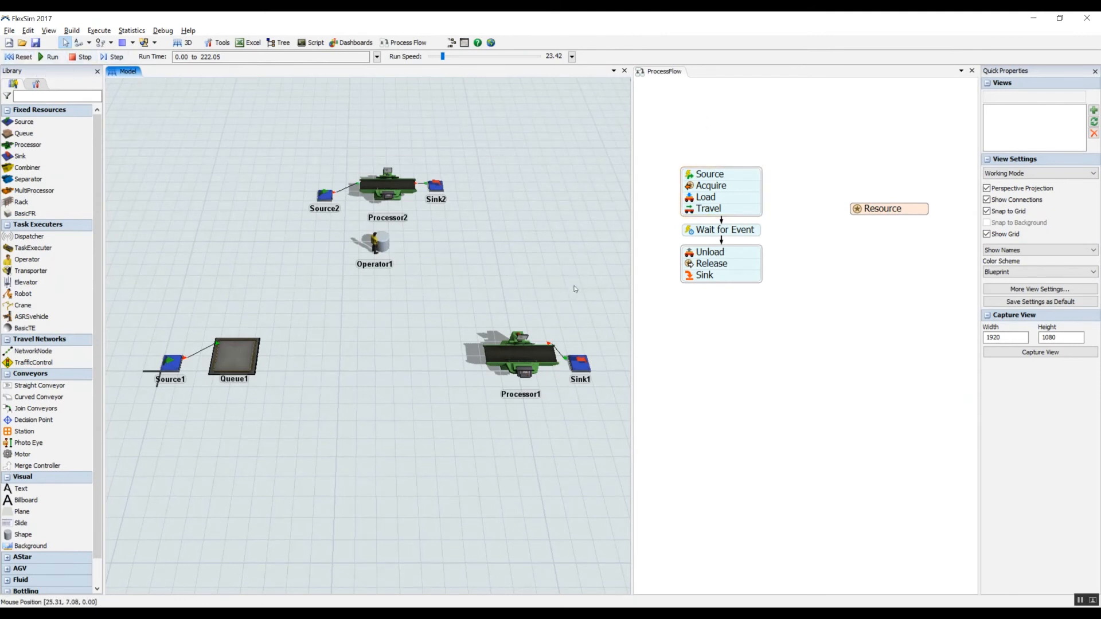
pyautogui.click(972, 71)
pyautogui.moveTo(776, 320); pyautogui.dragTo(720, 221)
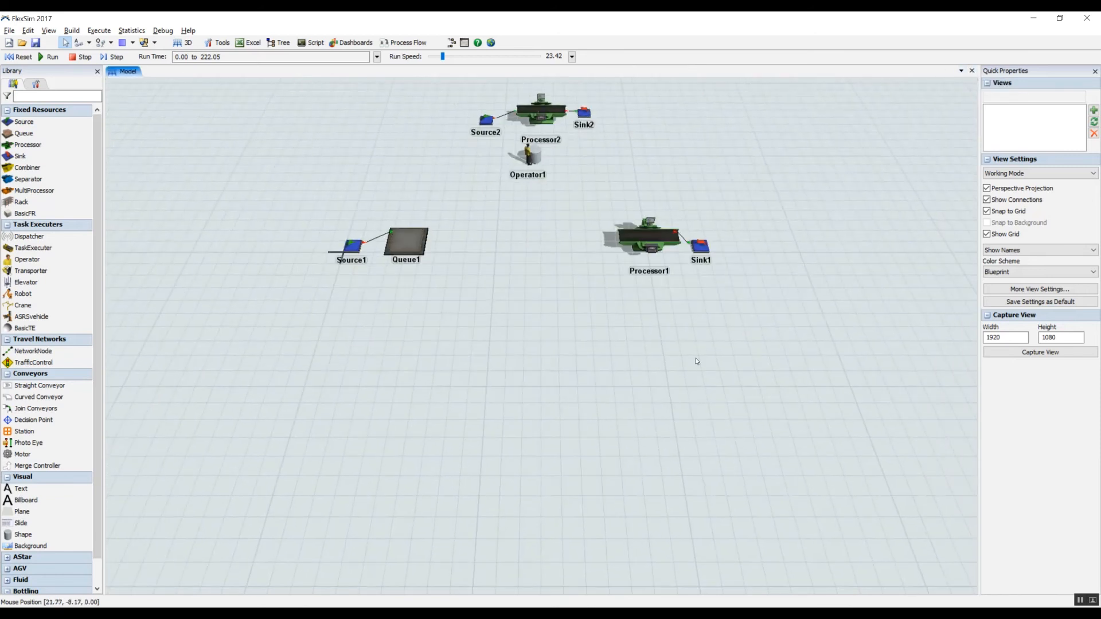
pyautogui.moveTo(693, 311); pyautogui.dragTo(681, 387)
pyautogui.moveTo(224, 130); pyautogui.dragTo(795, 434)
pyautogui.click(601, 326)
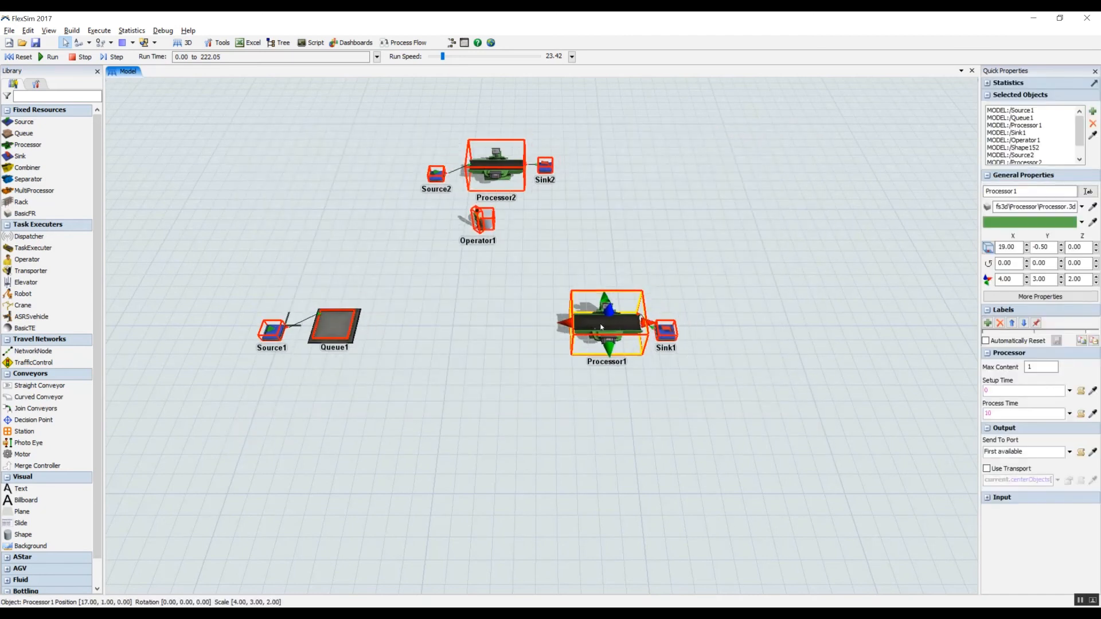
pyautogui.press('Delete')
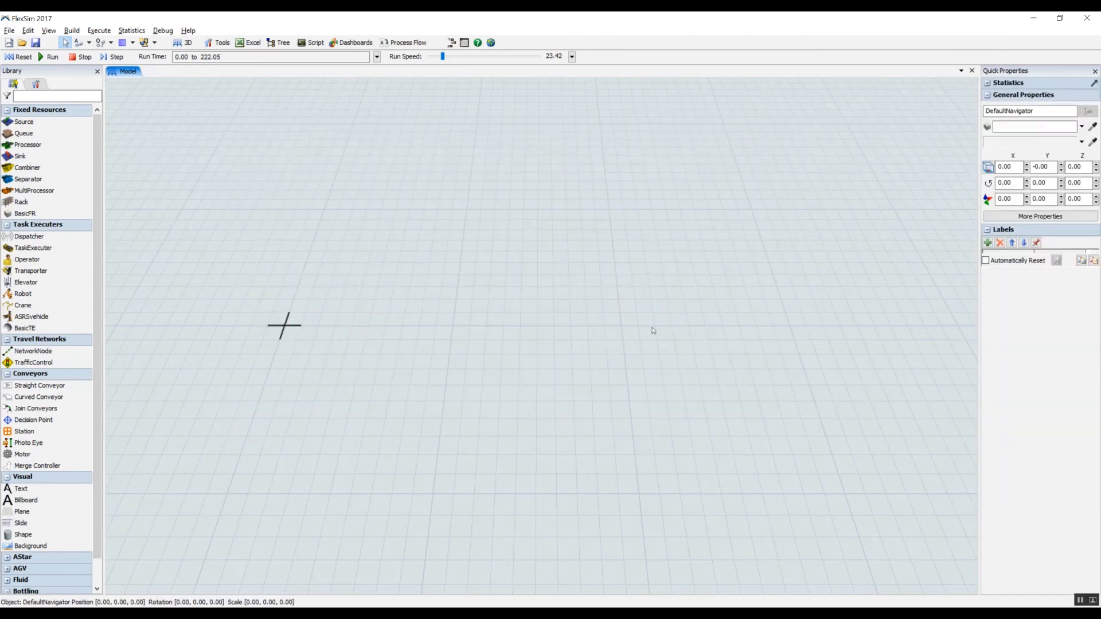
# - Delete the general ProcessFlow and the global list ItemList1 from the model's tools
pyautogui.click(36, 83)
pyautogui.click(56, 191)
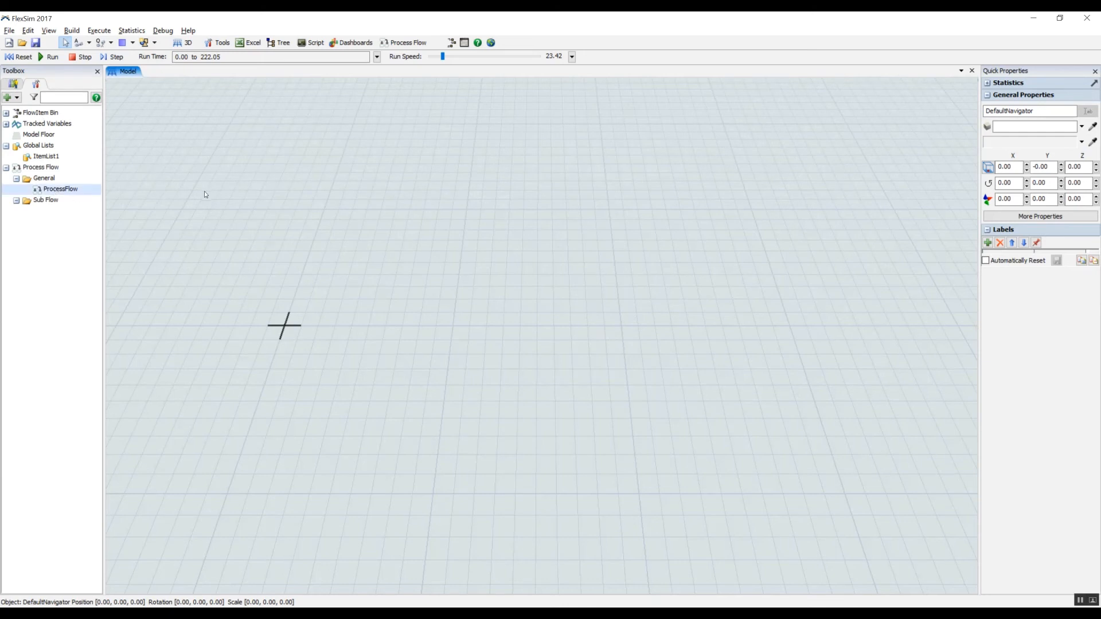
pyautogui.press('Delete')
pyautogui.press('Return')
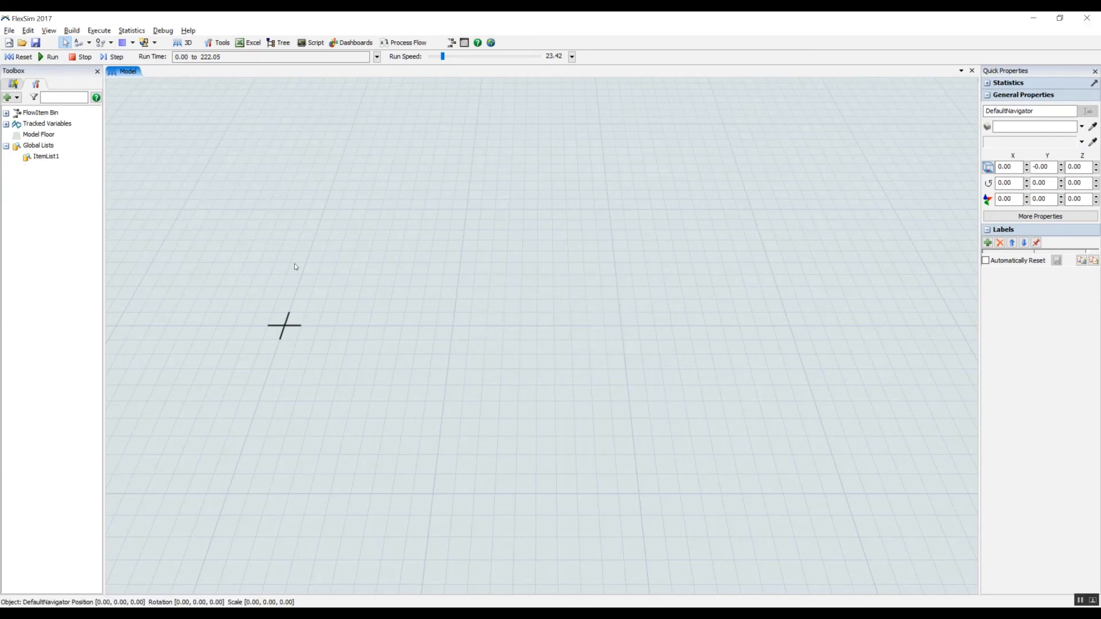
pyautogui.click(42, 160)
pyautogui.press('Delete')
pyautogui.press('Return')
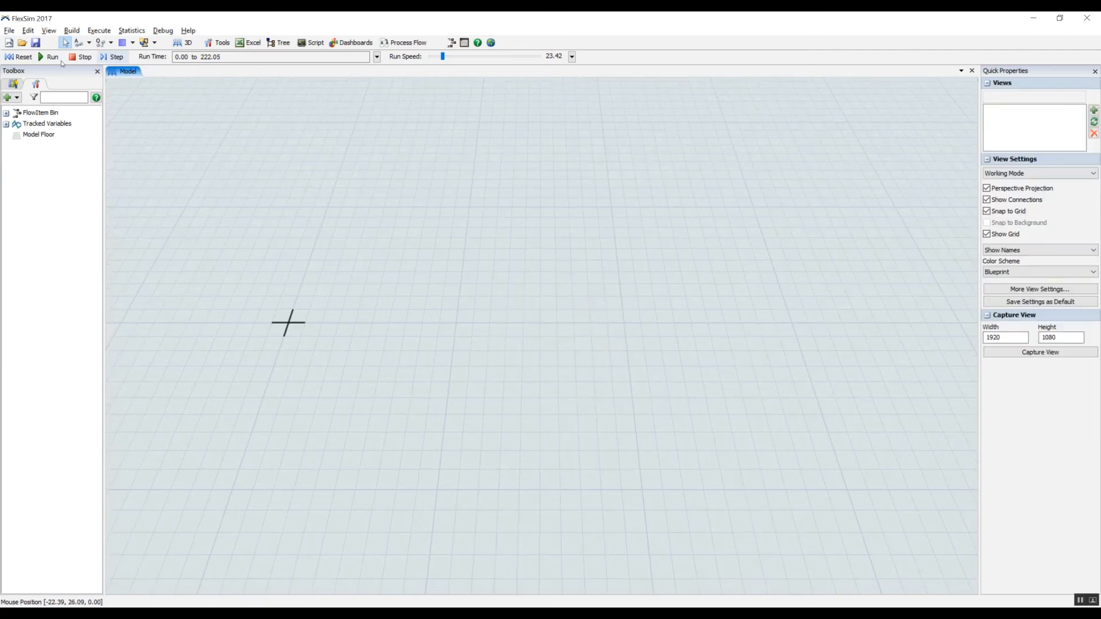
# - Add a Source near the model origin and a Queue just beyond it in the 3D model
pyautogui.click(14, 84)
pyautogui.moveTo(482, 288); pyautogui.dragTo(562, 293)
pyautogui.moveTo(23, 122); pyautogui.dragTo(376, 318)
pyautogui.moveTo(431, 285); pyautogui.dragTo(508, 307)
pyautogui.scroll(3, 510, 309)
pyautogui.moveTo(576, 333); pyautogui.dragTo(434, 289)
pyautogui.scroll(-2, 434, 289)
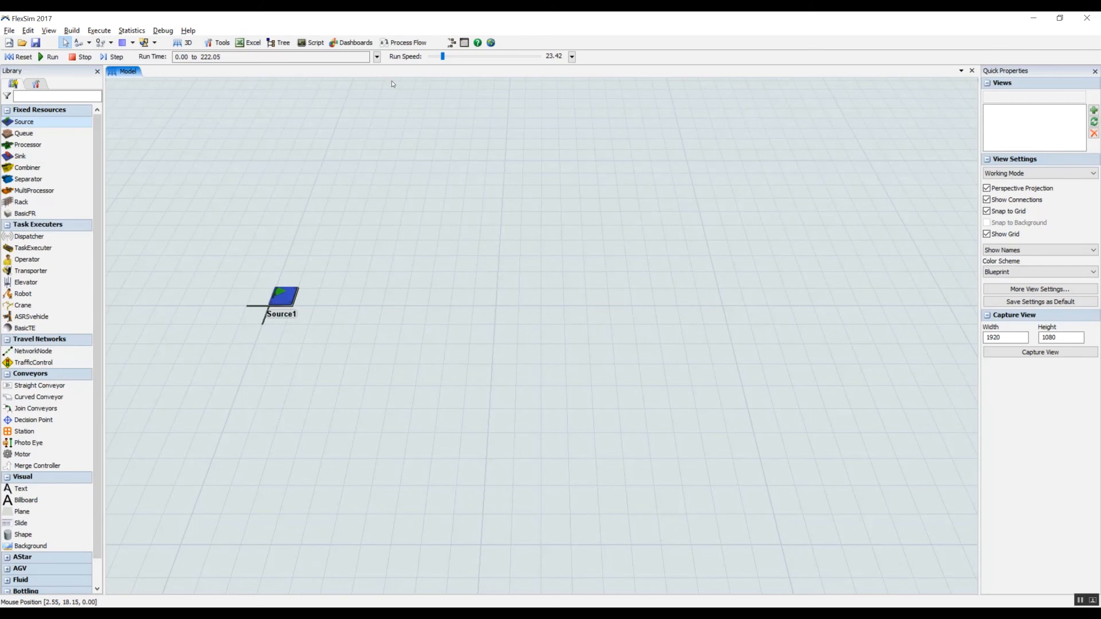
pyautogui.moveTo(23, 133); pyautogui.dragTo(321, 273)
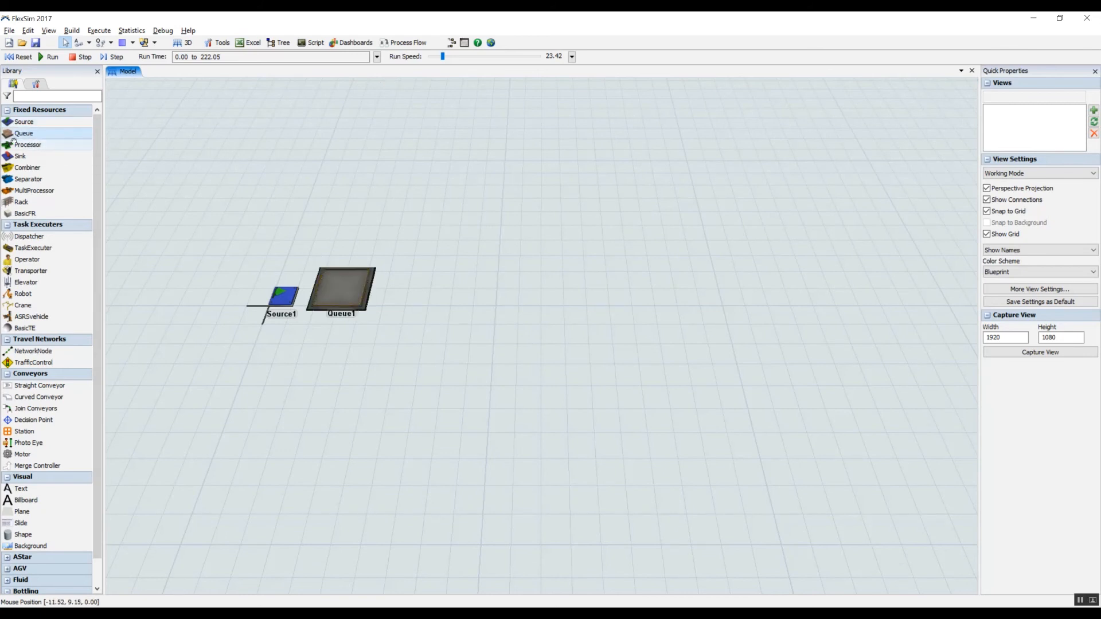
# - Add a Processor after Queue1 and a Sink at the end of the row
pyautogui.moveTo(25, 145); pyautogui.dragTo(281, 205)
pyautogui.moveTo(408, 282); pyautogui.dragTo(409, 281)
pyautogui.moveTo(479, 205); pyautogui.dragTo(523, 208)
pyautogui.moveTo(18, 155); pyautogui.dragTo(571, 301)
# - Connect Source1 to Queue1, Queue1 to Processor1, and Processor1 to Sink1
pyautogui.moveTo(322, 309); pyautogui.dragTo(377, 297)
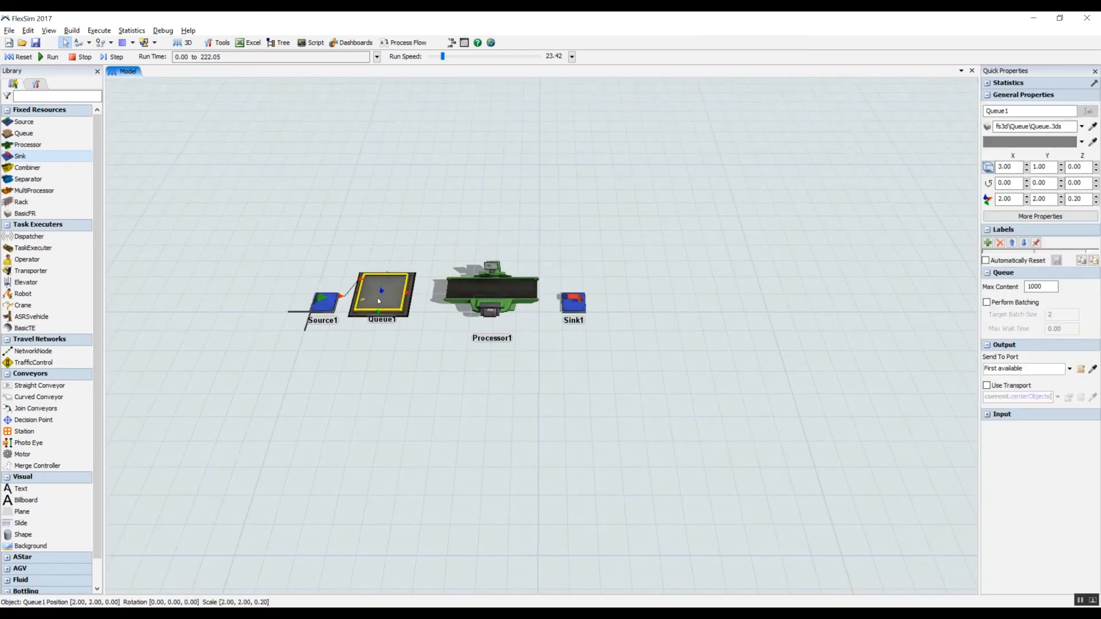
pyautogui.click(492, 249)
pyautogui.moveTo(492, 249); pyautogui.dragTo(497, 186)
pyautogui.moveTo(381, 295); pyautogui.dragTo(572, 303)
pyautogui.moveTo(498, 211); pyautogui.dragTo(493, 274)
pyautogui.click(410, 195)
# - Reset and run the model, lowering the run speed to 2.86 to watch the boxes pass through Processor1
pyautogui.click(19, 56)
pyautogui.click(49, 56)
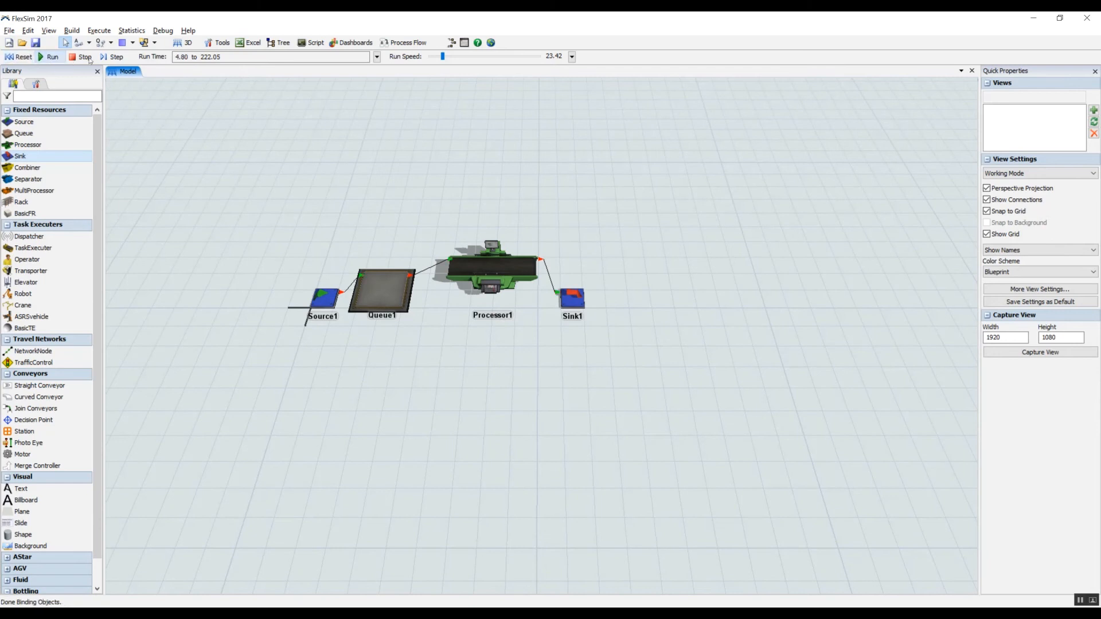
pyautogui.moveTo(442, 56); pyautogui.dragTo(437, 57)
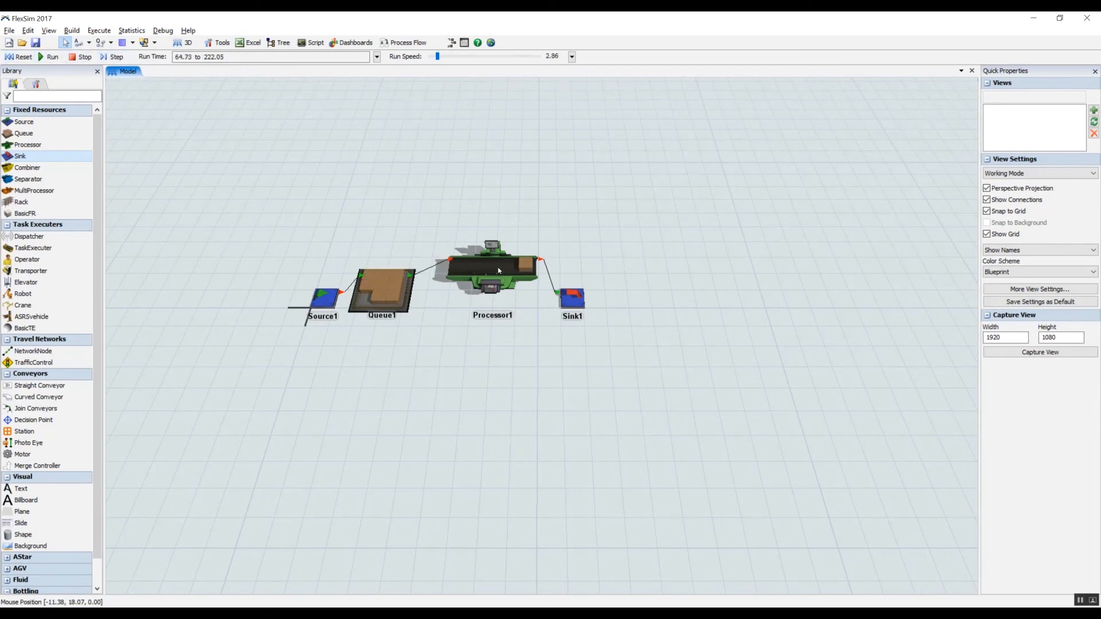
# - Examine Processor1's Process Time setting while boxes move across it, and reset the model
pyautogui.doubleClick(484, 267)
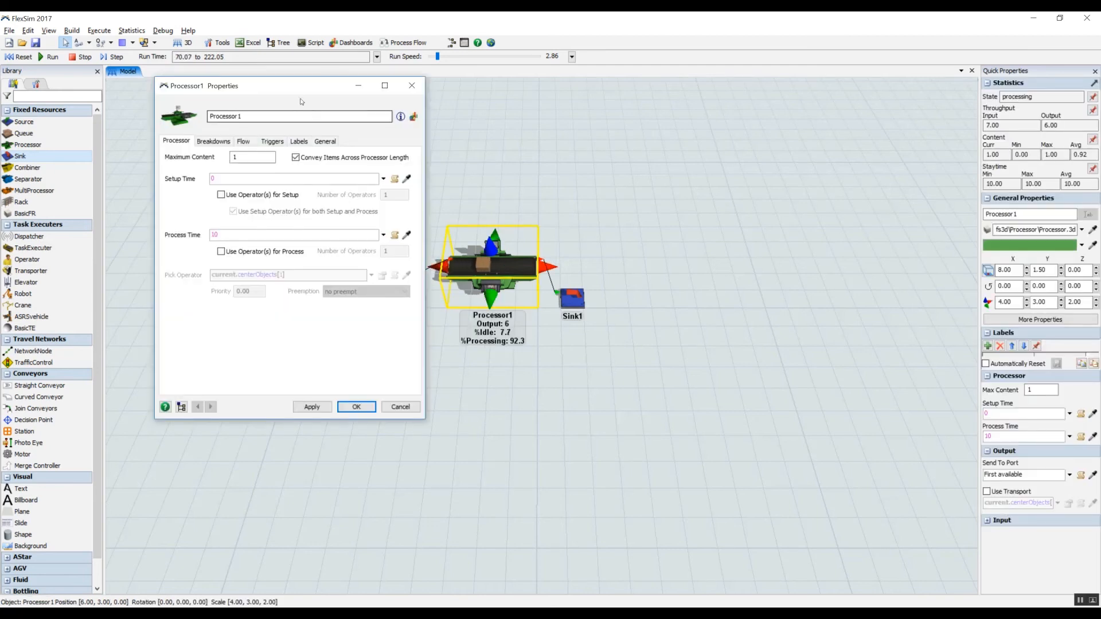
pyautogui.moveTo(191, 83); pyautogui.dragTo(689, 81)
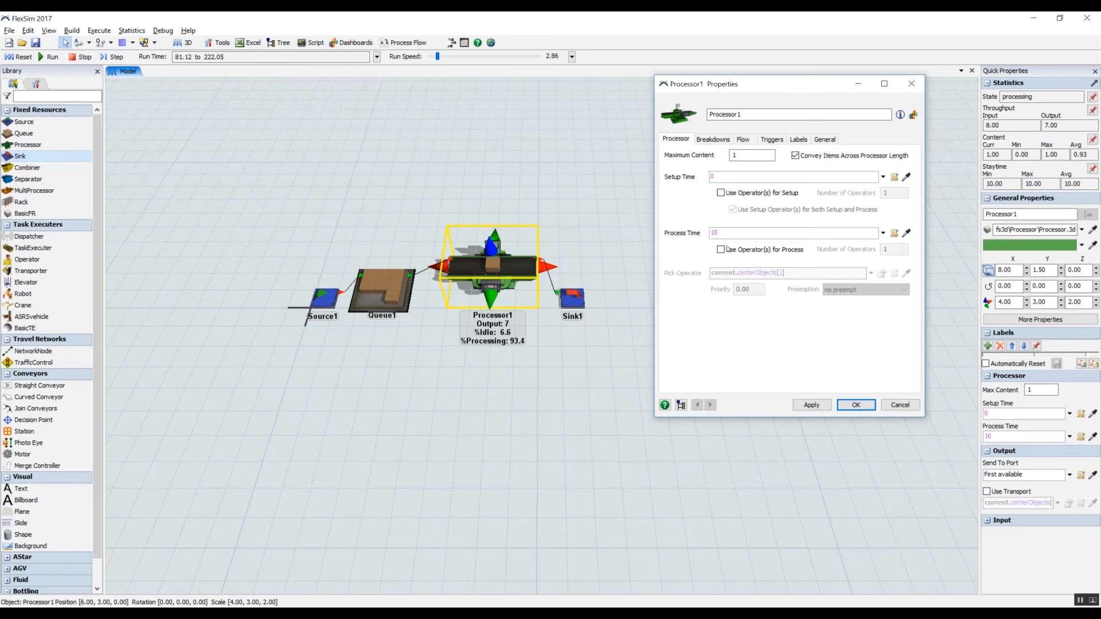
pyautogui.click(742, 234)
pyautogui.moveTo(742, 233); pyautogui.dragTo(683, 233)
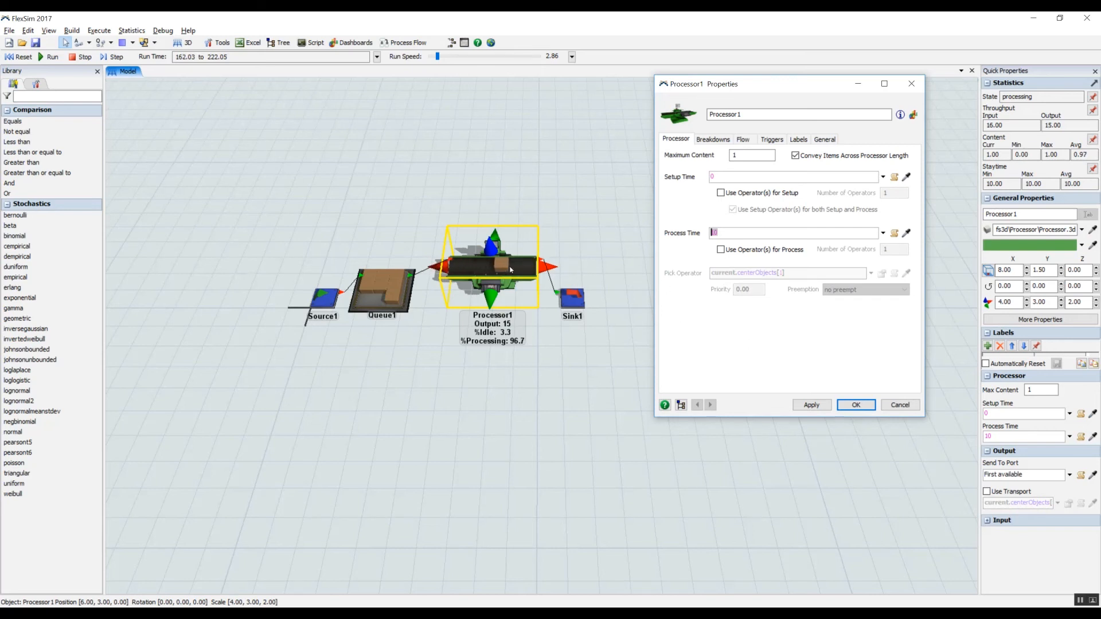
pyautogui.click(730, 287)
pyautogui.click(722, 234)
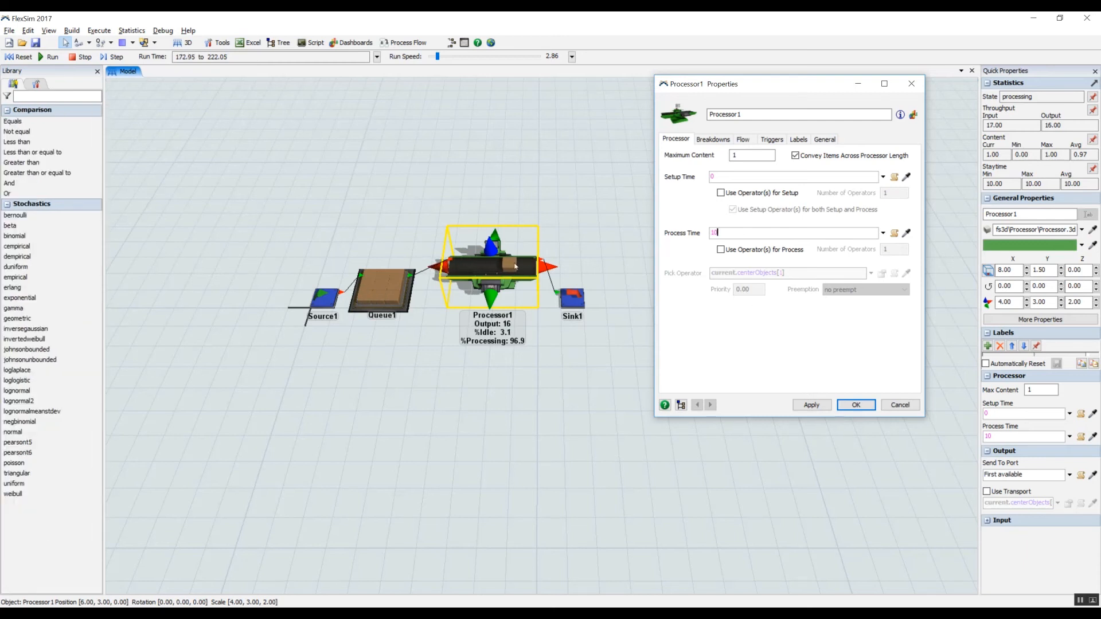
pyautogui.click(19, 57)
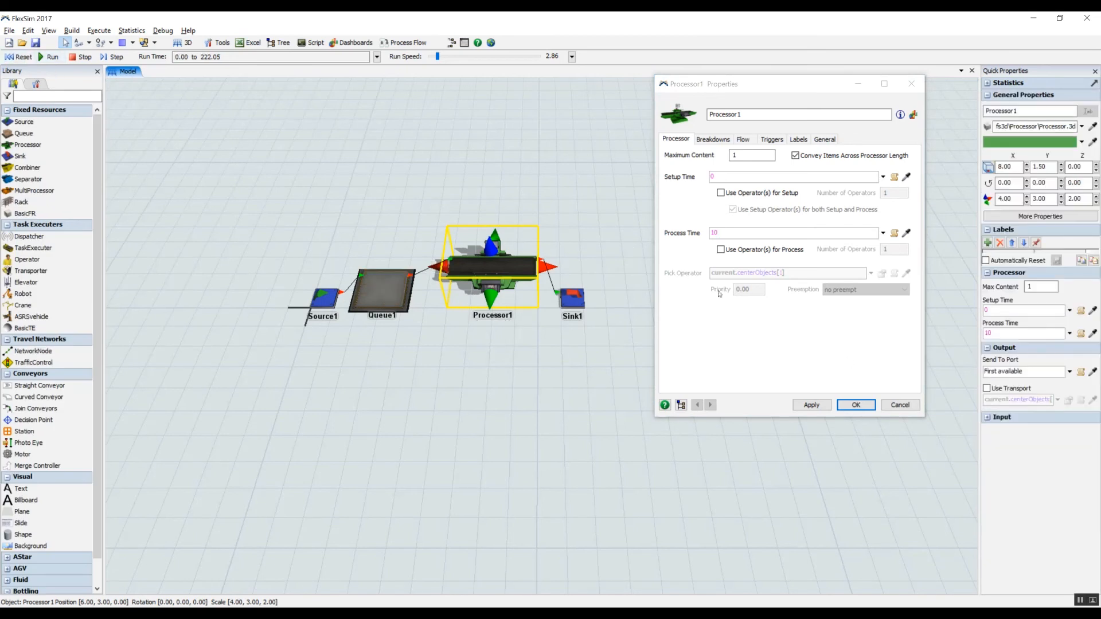
pyautogui.click(855, 404)
# - Delete Processor1 from between Queue1 and Sink1
pyautogui.click(637, 335)
pyautogui.moveTo(464, 276); pyautogui.dragTo(490, 234)
pyautogui.press('Delete')
pyautogui.click(477, 236)
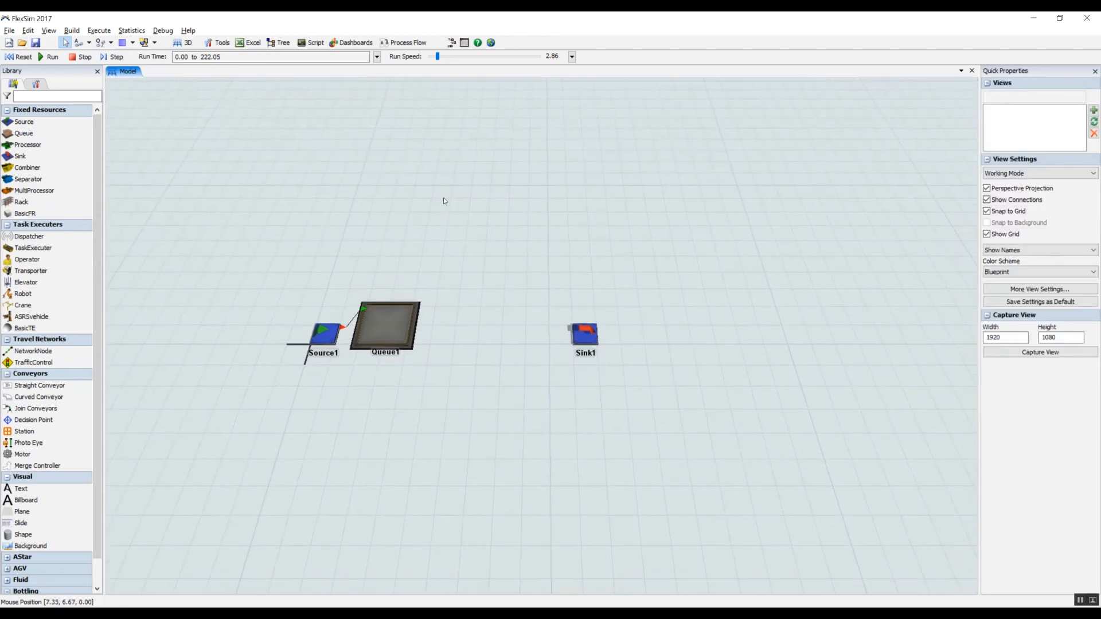
# - Add a Fixed Resource process flow using the Basic Processor template
pyautogui.click(408, 44)
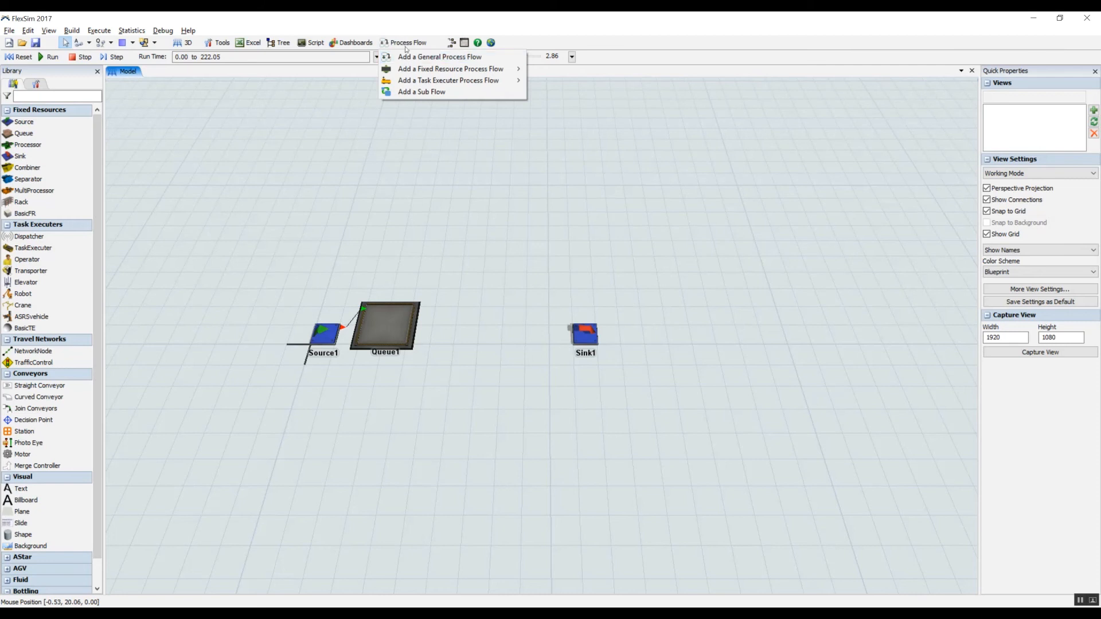
pyautogui.moveTo(415, 73)
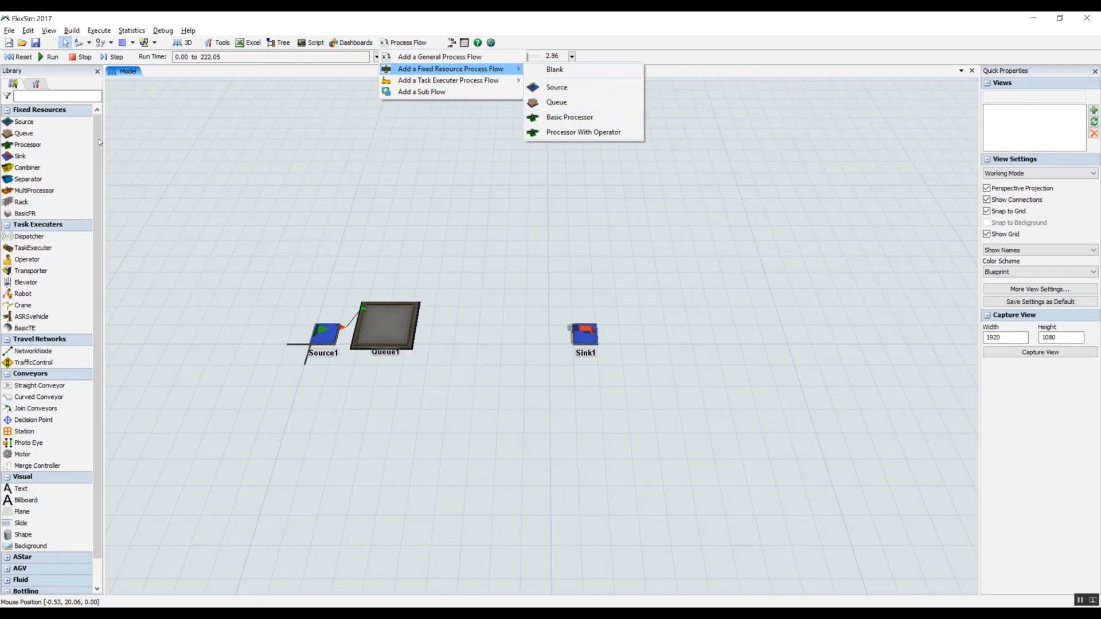
pyautogui.click(591, 120)
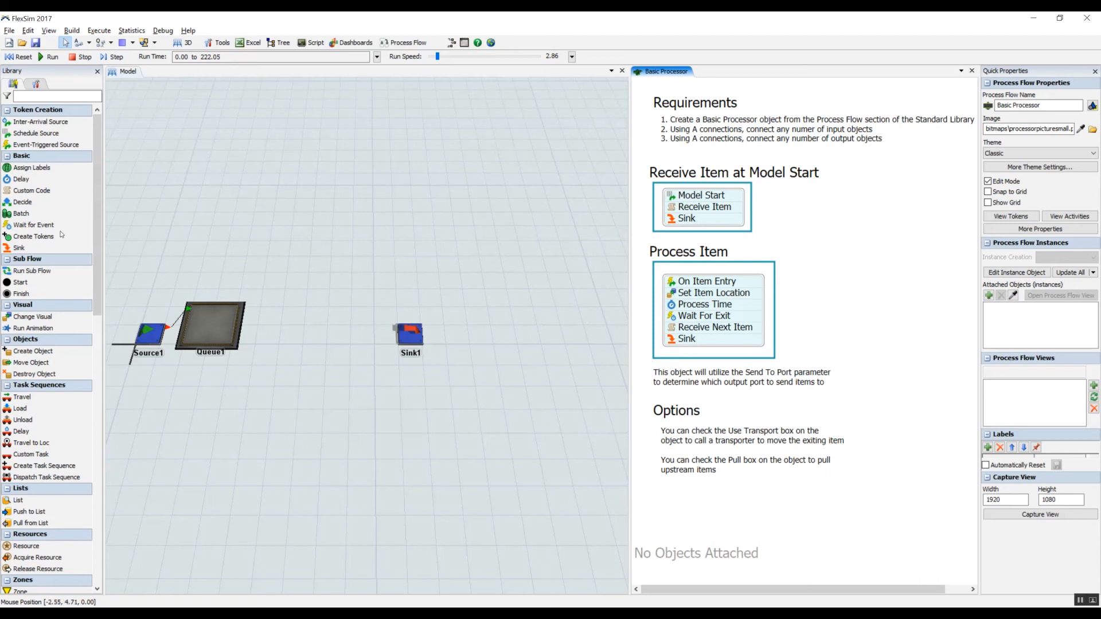
# - Place a Basic Processor from the Process Flow objects between Queue1 and Sink1
pyautogui.click(149, 180)
pyautogui.moveTo(97, 156); pyautogui.dragTo(99, 200)
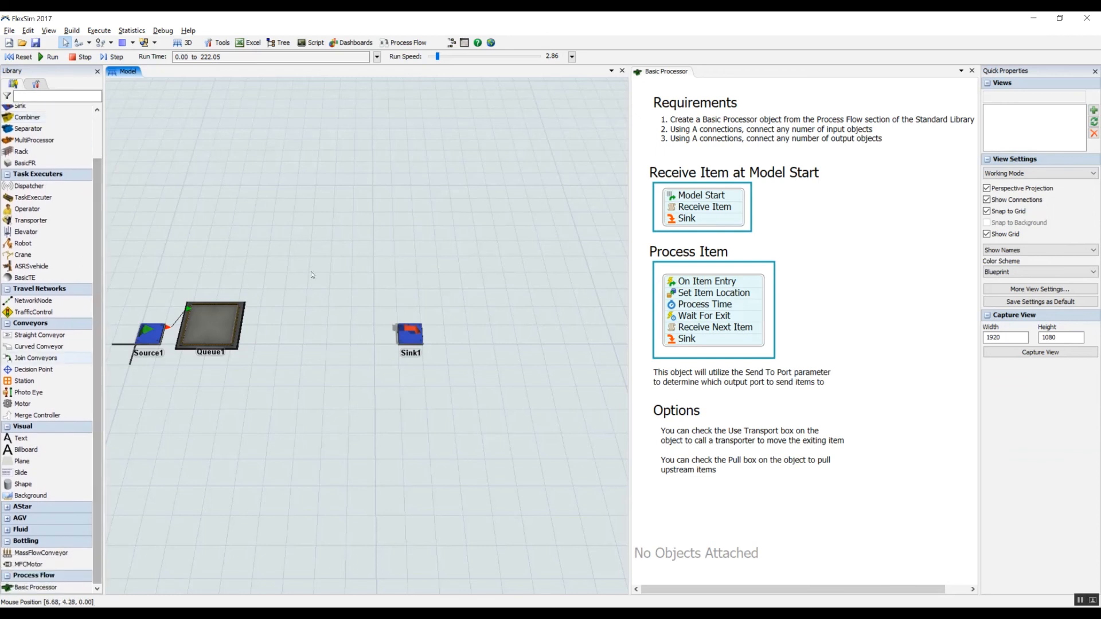
pyautogui.moveTo(39, 587); pyautogui.dragTo(82, 567)
pyautogui.moveTo(283, 310); pyautogui.dragTo(358, 301)
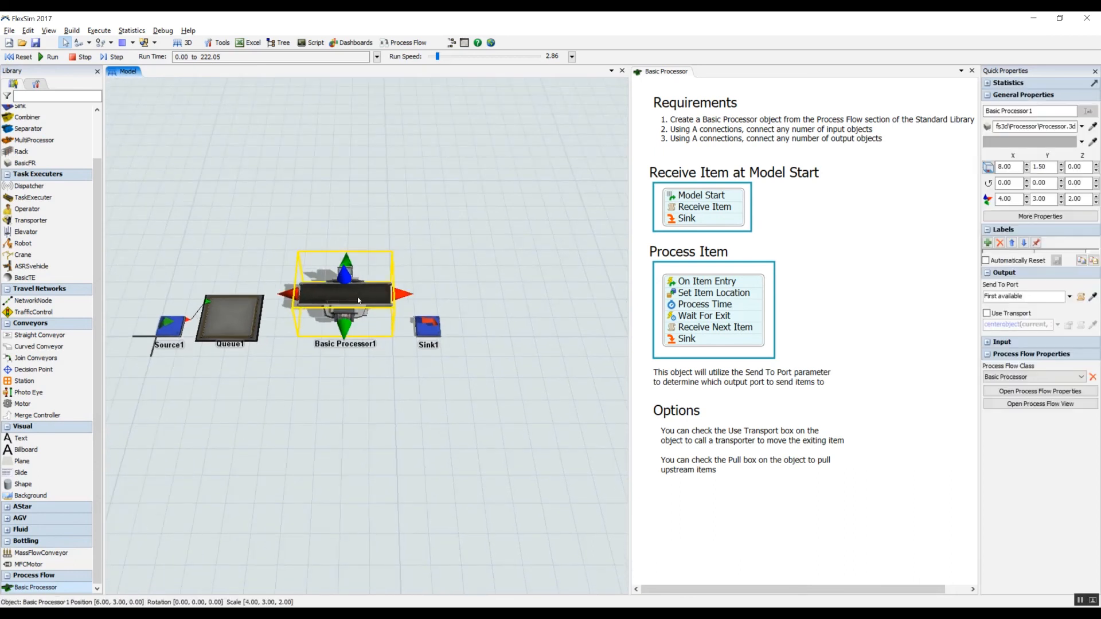
# - Connect Queue1 to Basic Processor1 and Basic Processor1 to Sink1
pyautogui.click(442, 259)
pyautogui.press('a')
pyautogui.moveTo(234, 317); pyautogui.dragTo(334, 298)
pyautogui.moveTo(333, 297); pyautogui.dragTo(428, 327)
pyautogui.click(887, 261)
pyautogui.moveTo(415, 240); pyautogui.dragTo(483, 210)
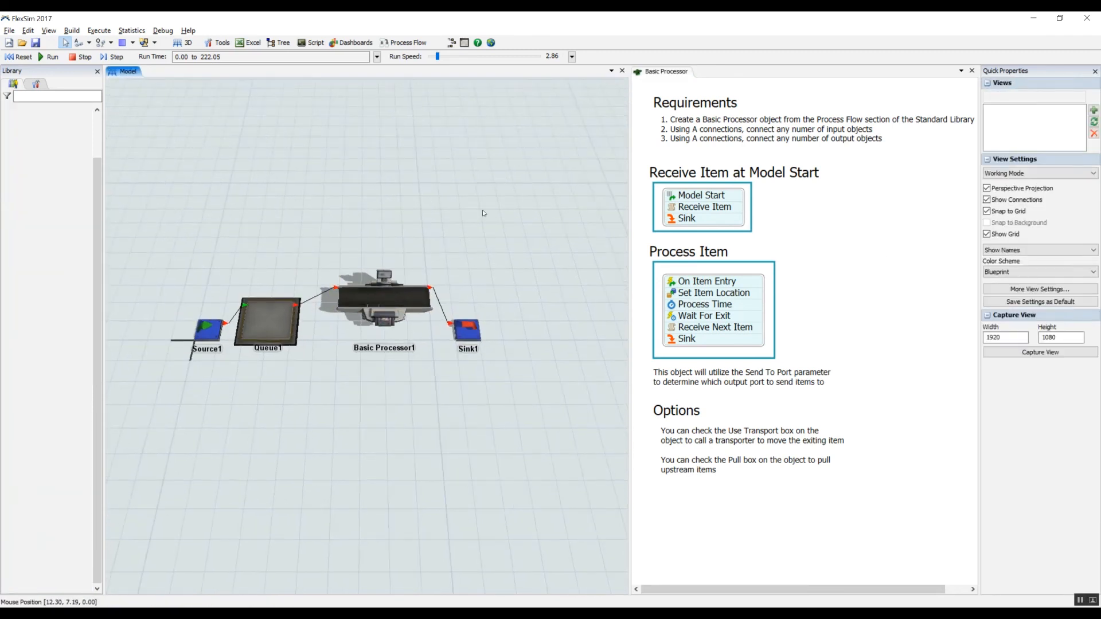
# - Close the process flow view and run the model from reset to watch boxes pass through Basic Processor1
pyautogui.click(972, 71)
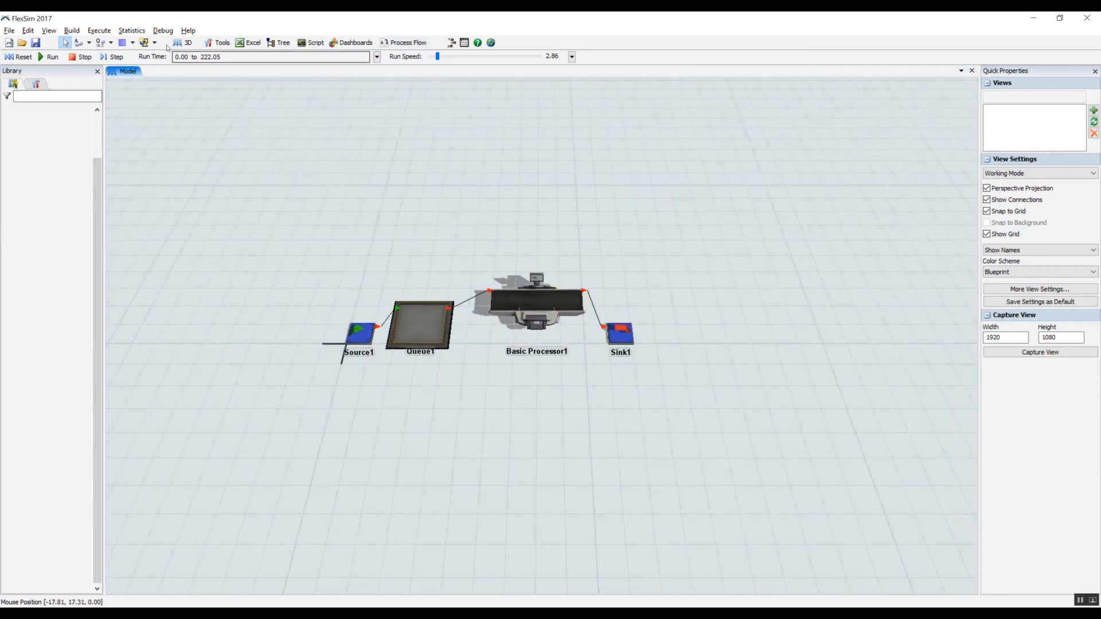
pyautogui.click(19, 57)
pyautogui.click(115, 57)
pyautogui.click(115, 57)
pyautogui.moveTo(528, 224); pyautogui.dragTo(503, 206)
pyautogui.scroll(3, 516, 258)
pyautogui.click(551, 307)
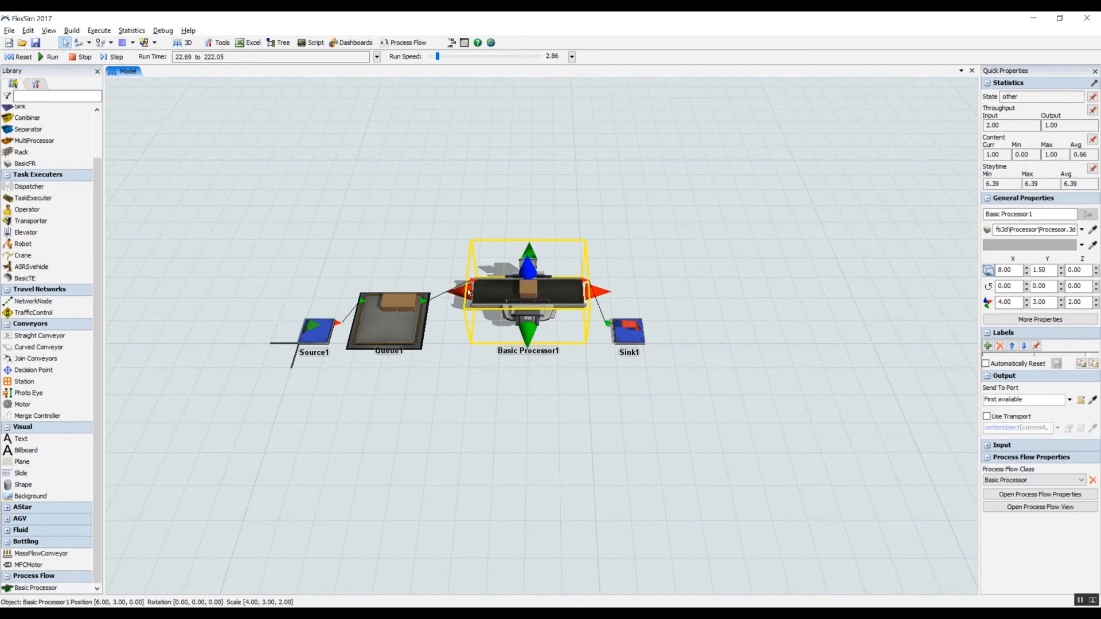
pyautogui.click(712, 288)
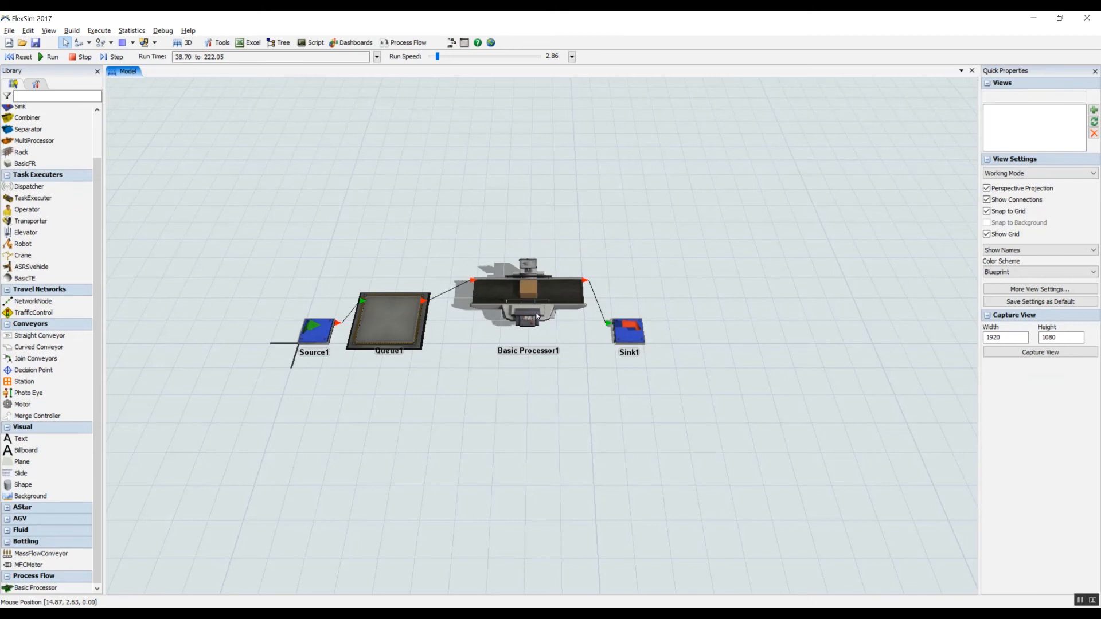
# - Stop the run to examine the box on Basic Processor1, and reset the model
pyautogui.click(85, 56)
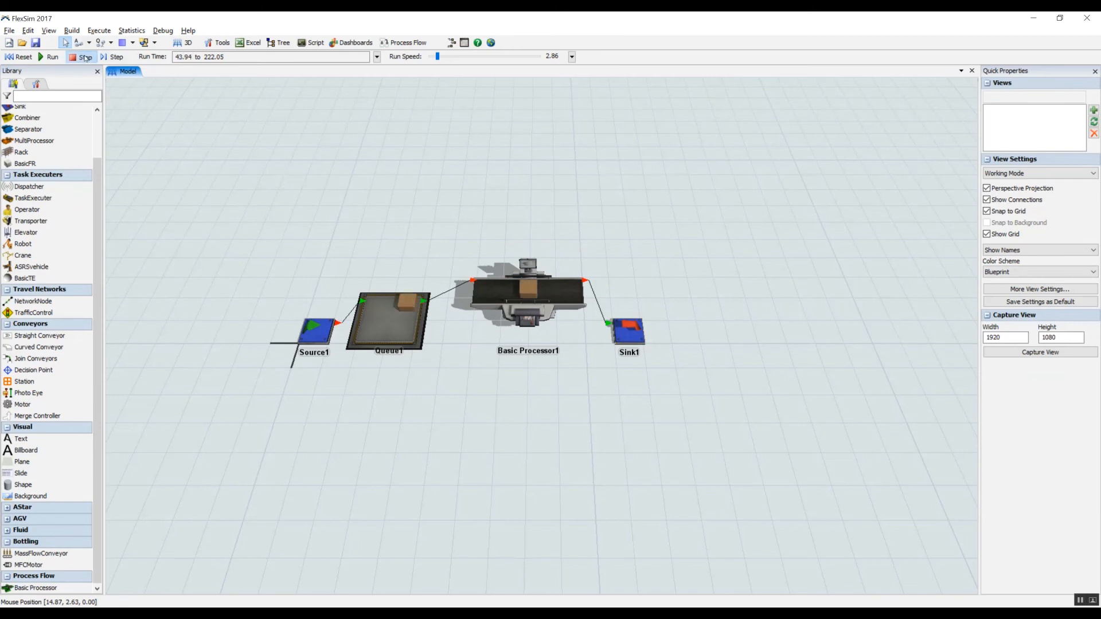
pyautogui.click(528, 287)
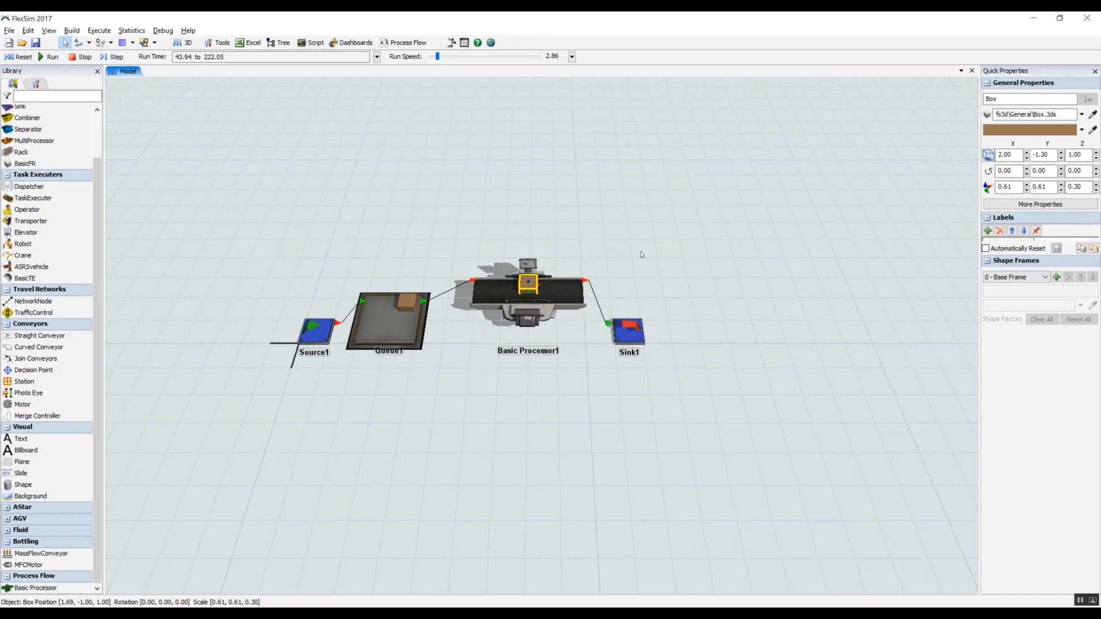
pyautogui.click(19, 57)
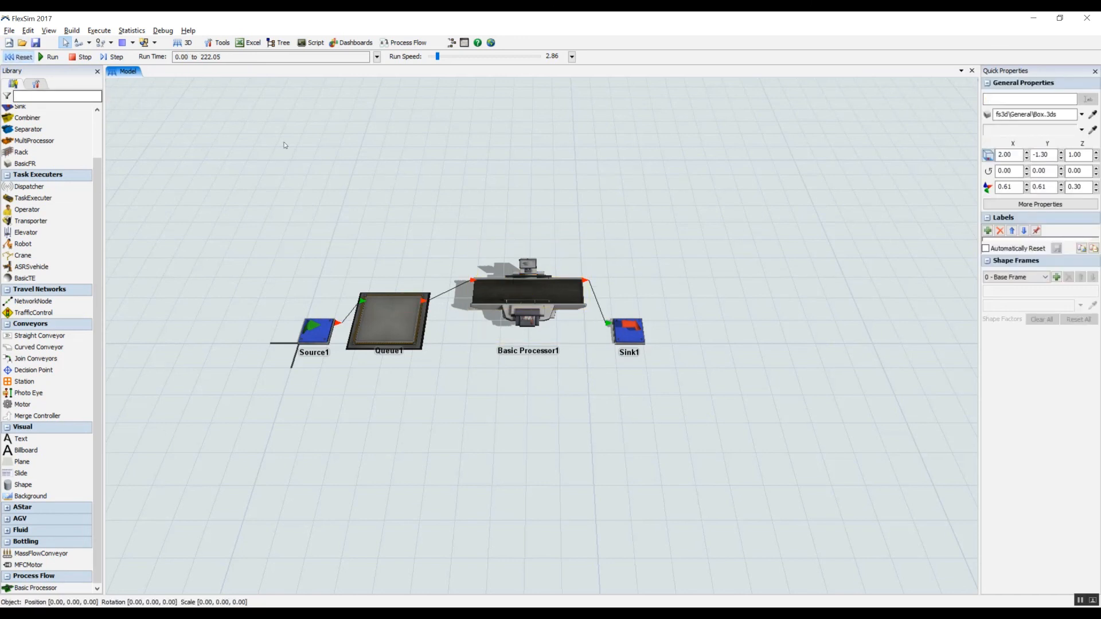
# - Reopen the Basic Processor process flow and review its Receive Item and Process Item activities
pyautogui.click(401, 43)
pyautogui.click(456, 60)
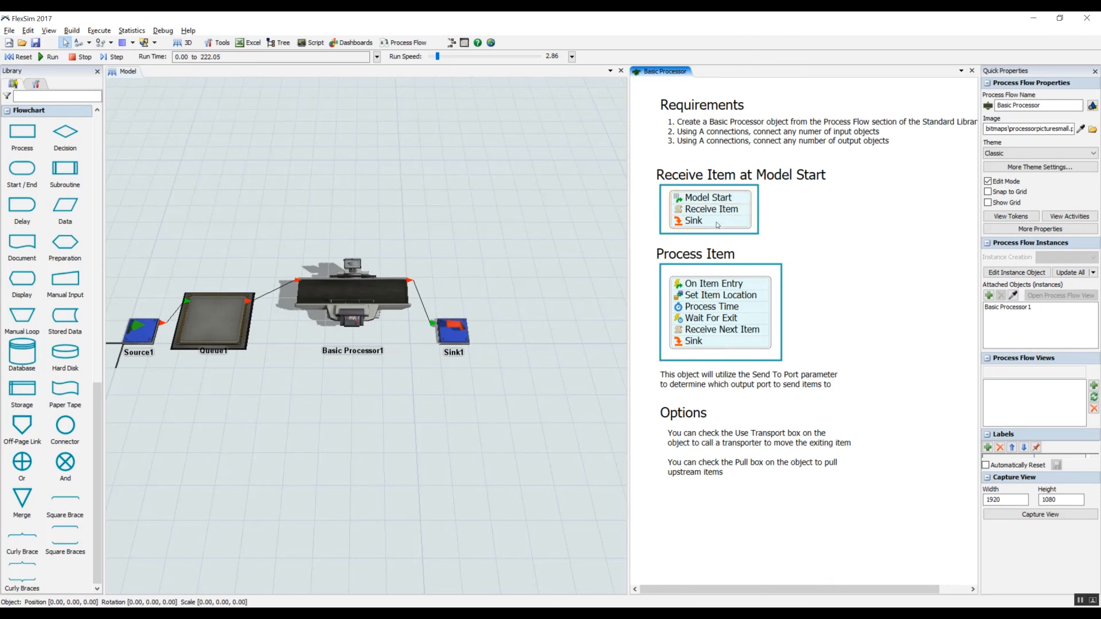
pyautogui.click(755, 289)
pyautogui.click(823, 262)
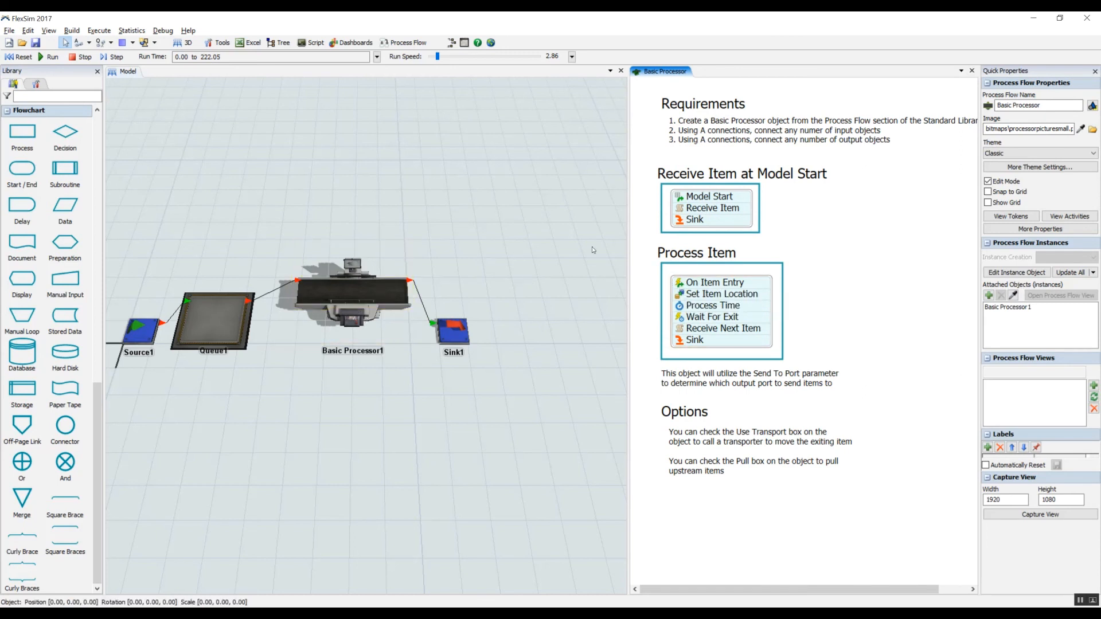
pyautogui.moveTo(821, 284); pyautogui.dragTo(828, 277)
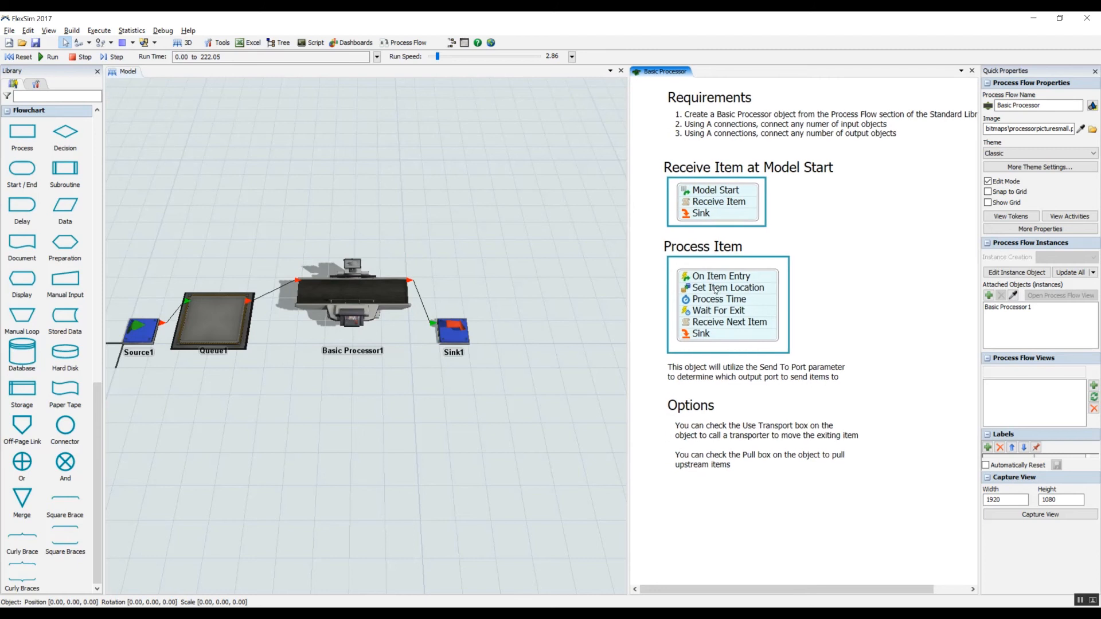
pyautogui.click(715, 290)
pyautogui.click(845, 278)
# - Set the delay time of the Process Time activity to 10
pyautogui.click(687, 301)
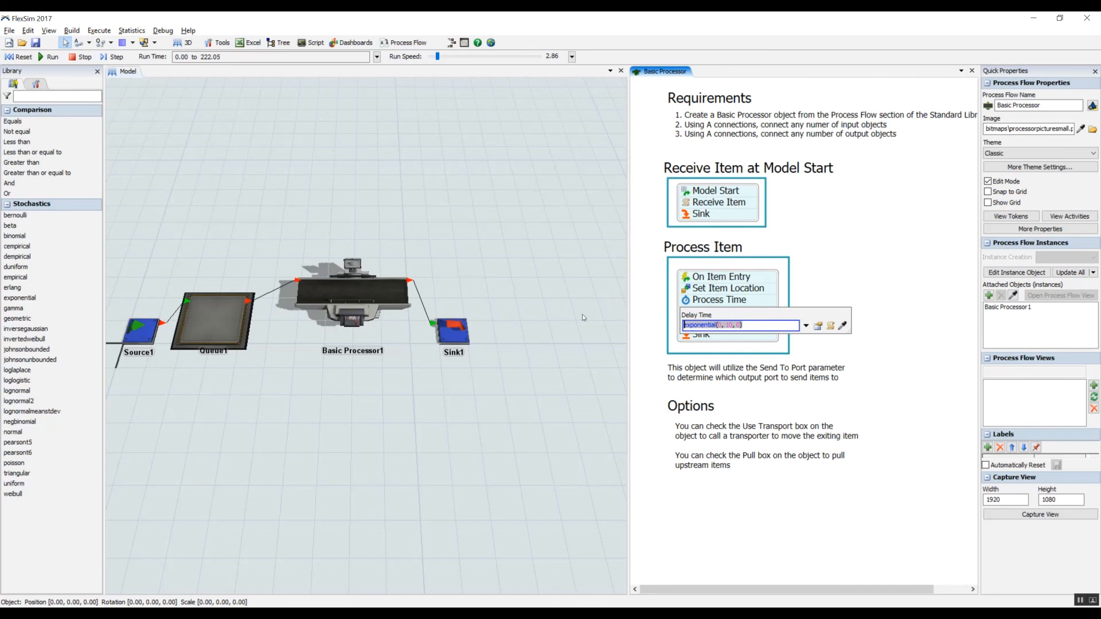
pyautogui.write('10')
pyautogui.click(835, 273)
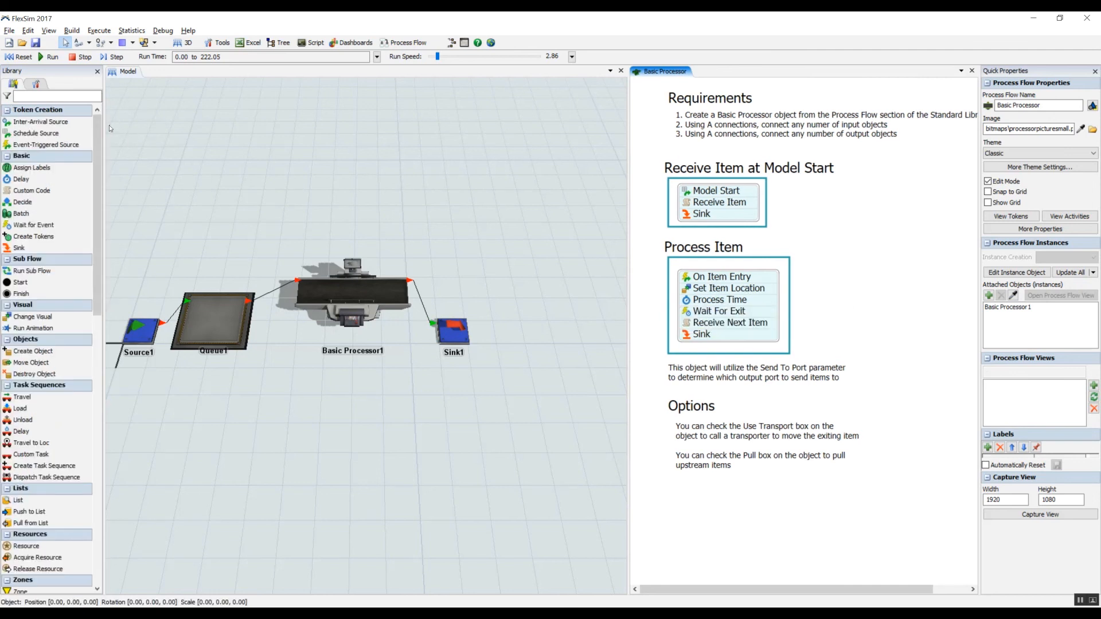
# - Reset the model and advance it to see a token in the Process Time activity
pyautogui.click(20, 57)
pyautogui.click(108, 56)
pyautogui.click(109, 57)
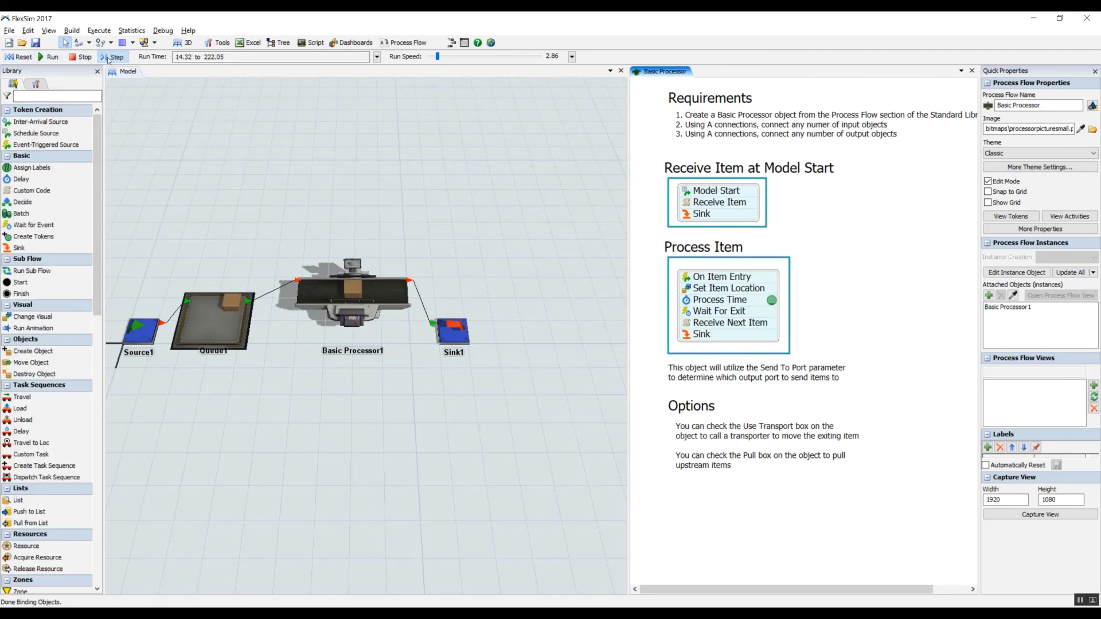
# - Add a standard Processor behind Basic Processor1 and view its Process Time setting for comparison
pyautogui.click(125, 71)
pyautogui.moveTo(28, 145); pyautogui.dragTo(372, 213)
pyautogui.doubleClick(372, 213)
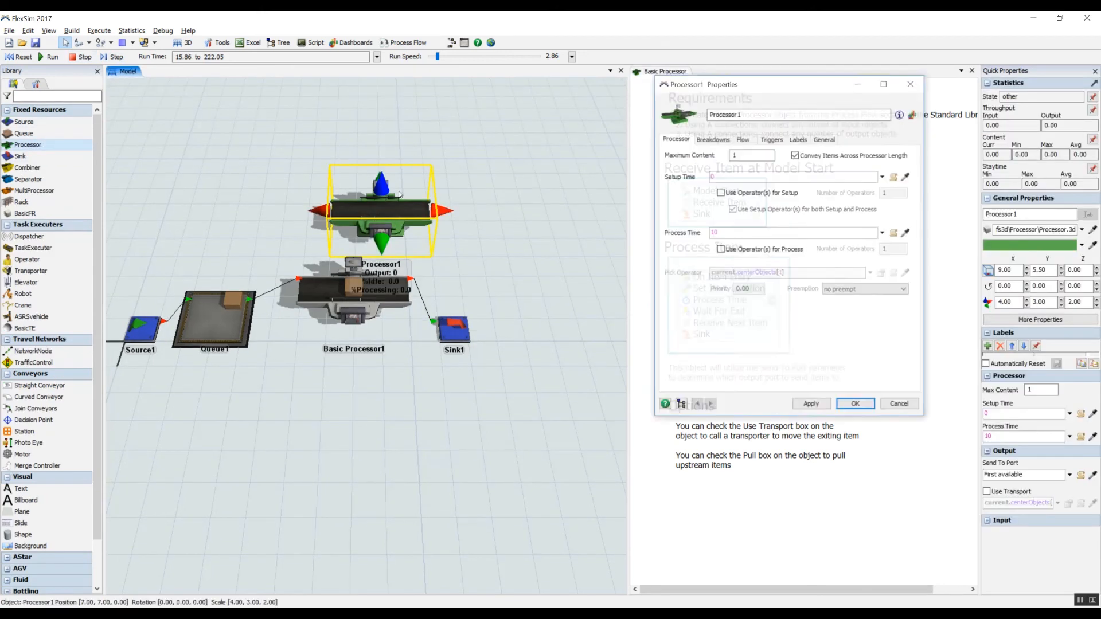
pyautogui.click(723, 234)
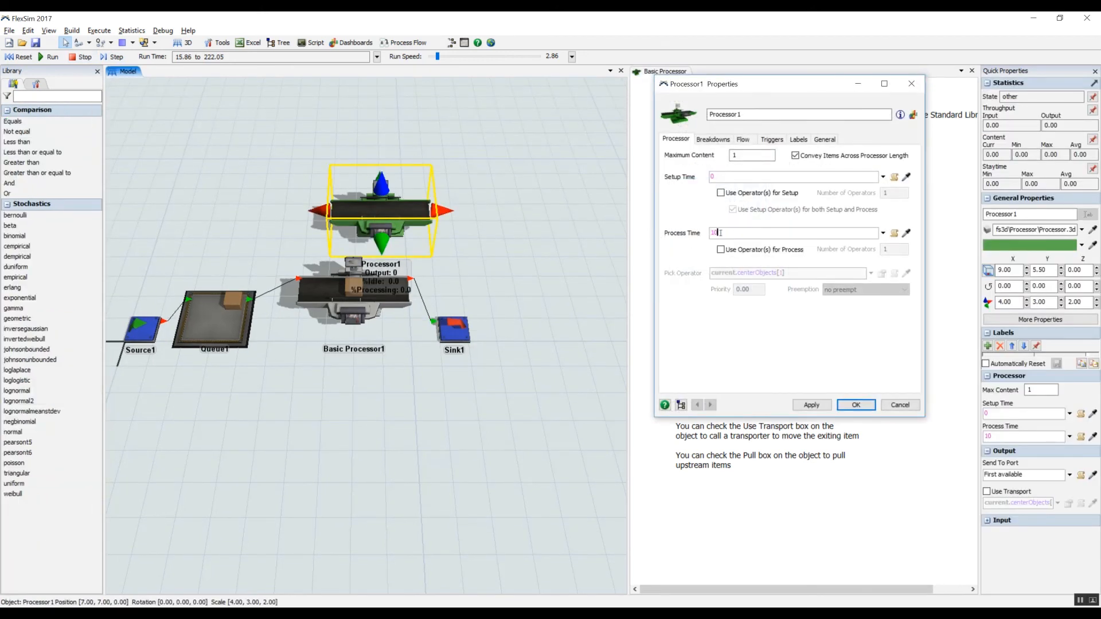
pyautogui.click(900, 405)
# - Delete the standard Processor placed behind Basic Processor1
pyautogui.click(456, 195)
pyautogui.moveTo(399, 218); pyautogui.dragTo(374, 200)
pyautogui.press('Delete')
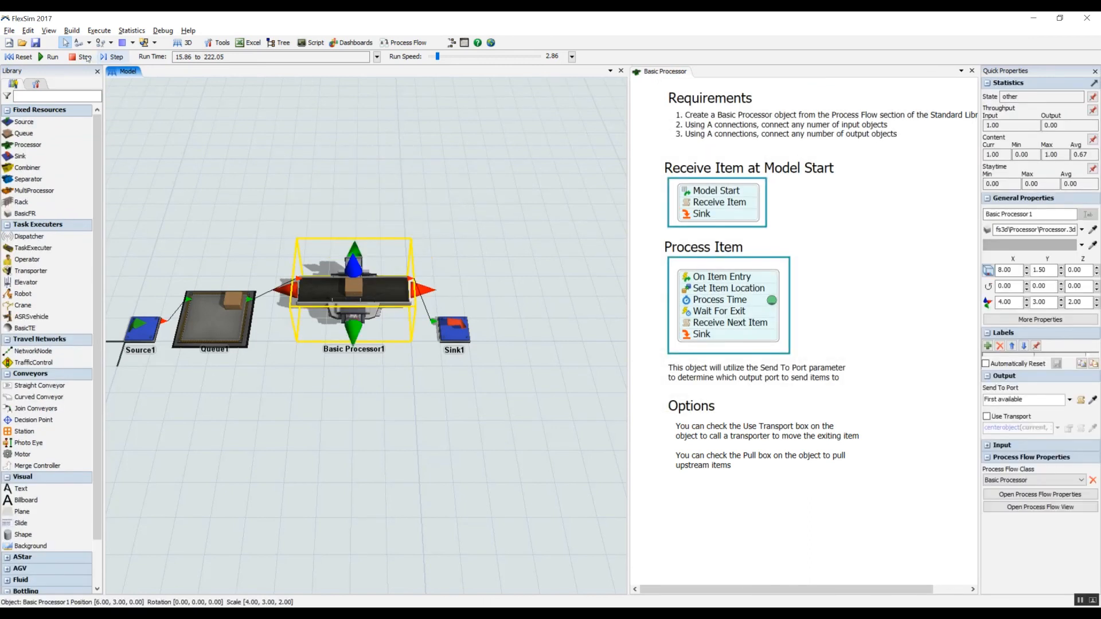
# - Reset the model and make room in the Process Item section by moving the notes below it down and lengthening its frame
pyautogui.click(20, 56)
pyautogui.scroll(-1, 751, 321)
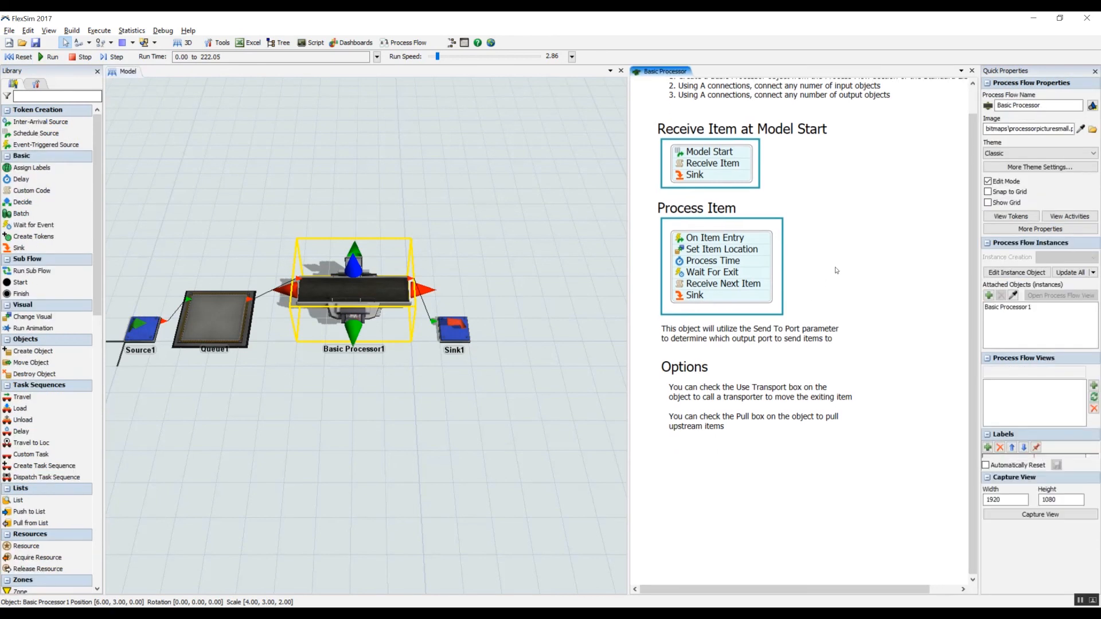
pyautogui.click(751, 335)
pyautogui.click(748, 385)
pyautogui.click(725, 369)
pyautogui.click(849, 462)
pyautogui.moveTo(849, 461); pyautogui.dragTo(693, 391)
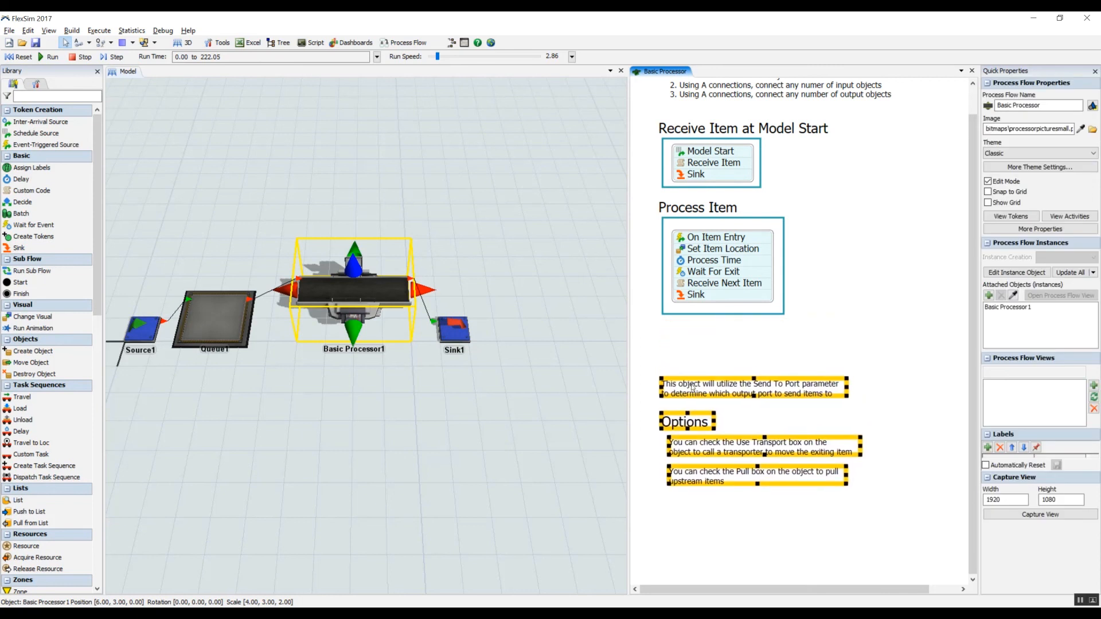
pyautogui.click(720, 315)
pyautogui.moveTo(723, 315); pyautogui.dragTo(728, 347)
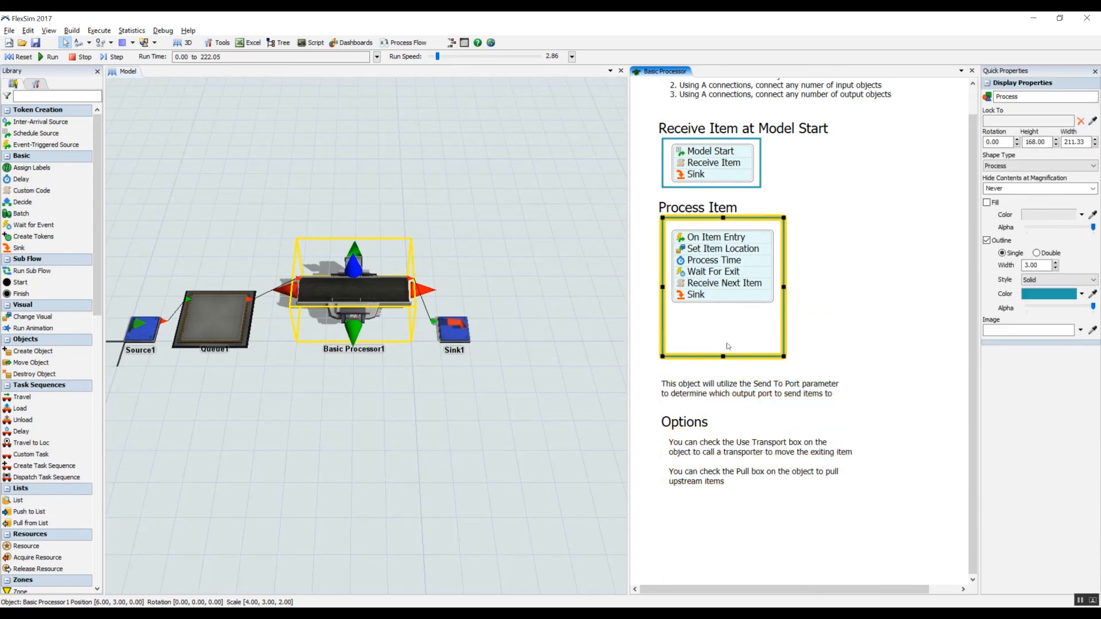
# - Split the Process Item activity block around the Process Time activity and delete that activity
pyautogui.click(720, 291)
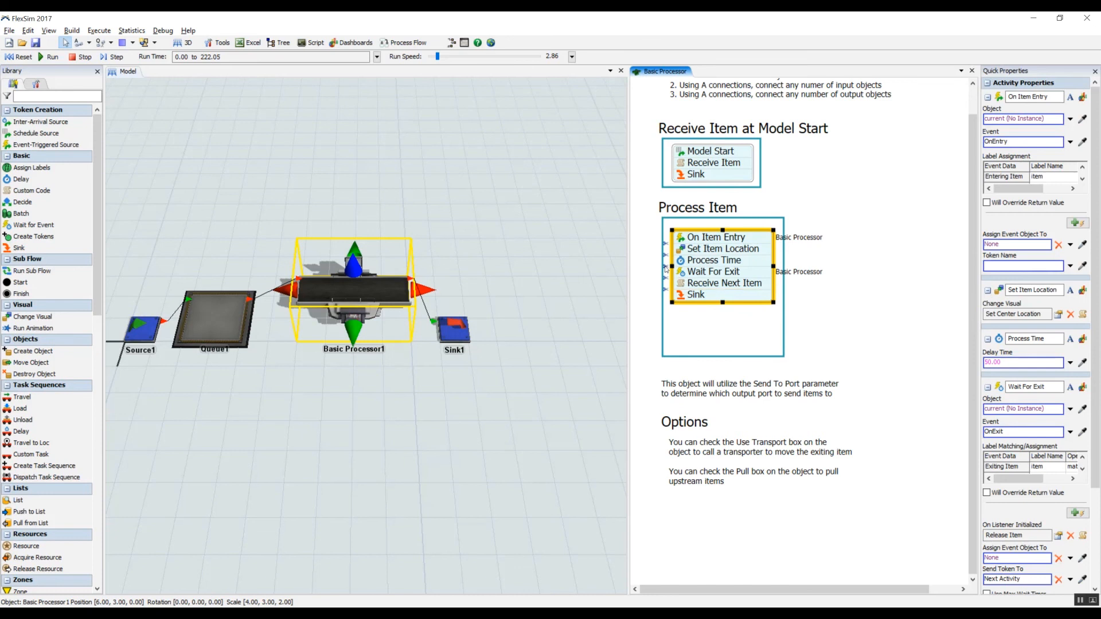
pyautogui.click(665, 255)
pyautogui.click(666, 272)
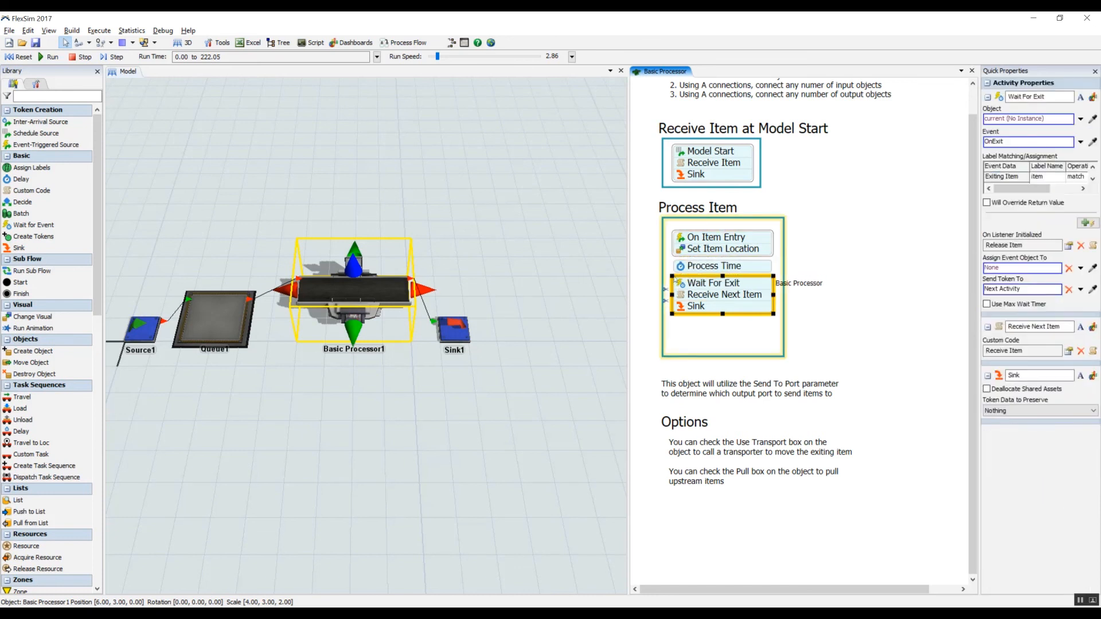
pyautogui.moveTo(744, 297); pyautogui.dragTo(745, 325)
pyautogui.moveTo(730, 265); pyautogui.dragTo(729, 277)
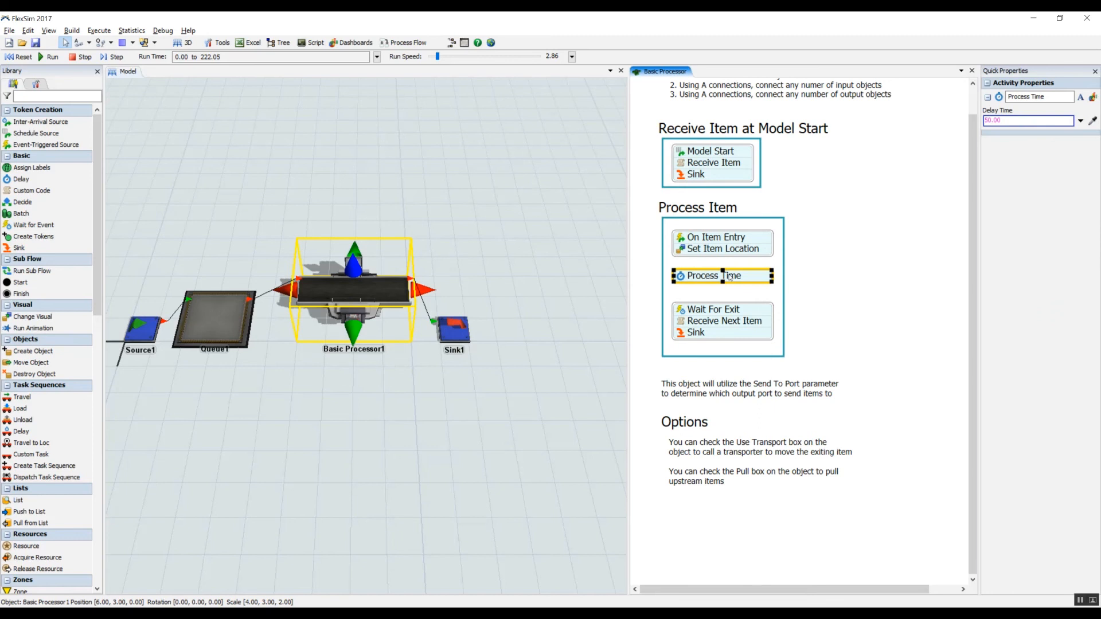
pyautogui.press('Delete')
# - Add a Source, a Processor and a Sink in a row behind the existing line and connect them in that order
pyautogui.moveTo(433, 214)
pyautogui.mouseDown()
pyautogui.moveTo(457, 220)
pyautogui.moveTo(443, 229)
pyautogui.mouseUp()
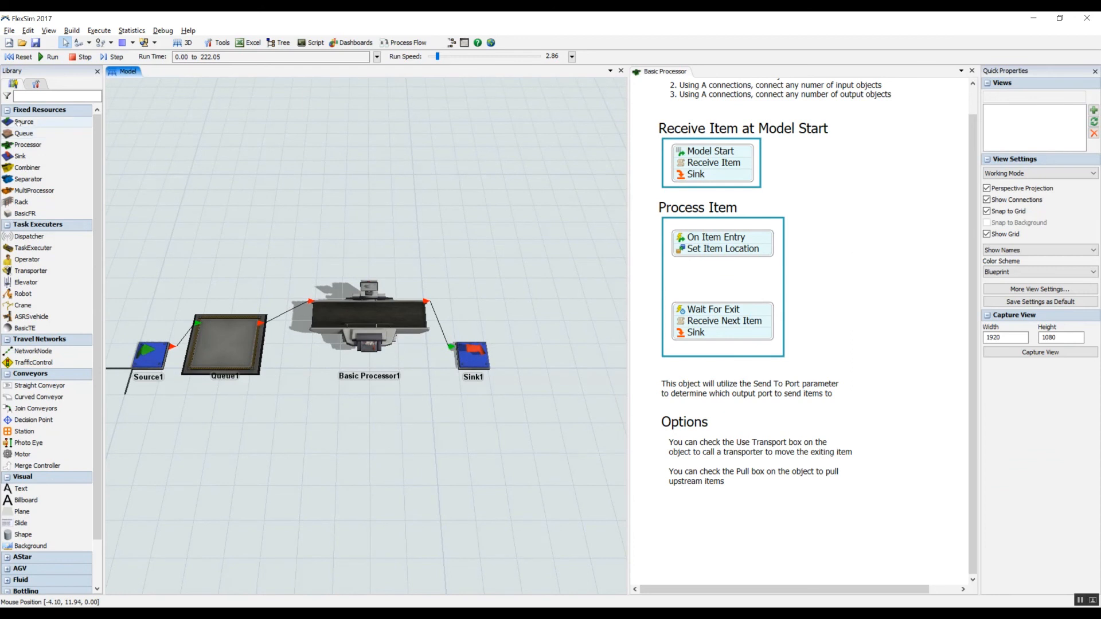
pyautogui.moveTo(237, 166); pyautogui.dragTo(237, 168)
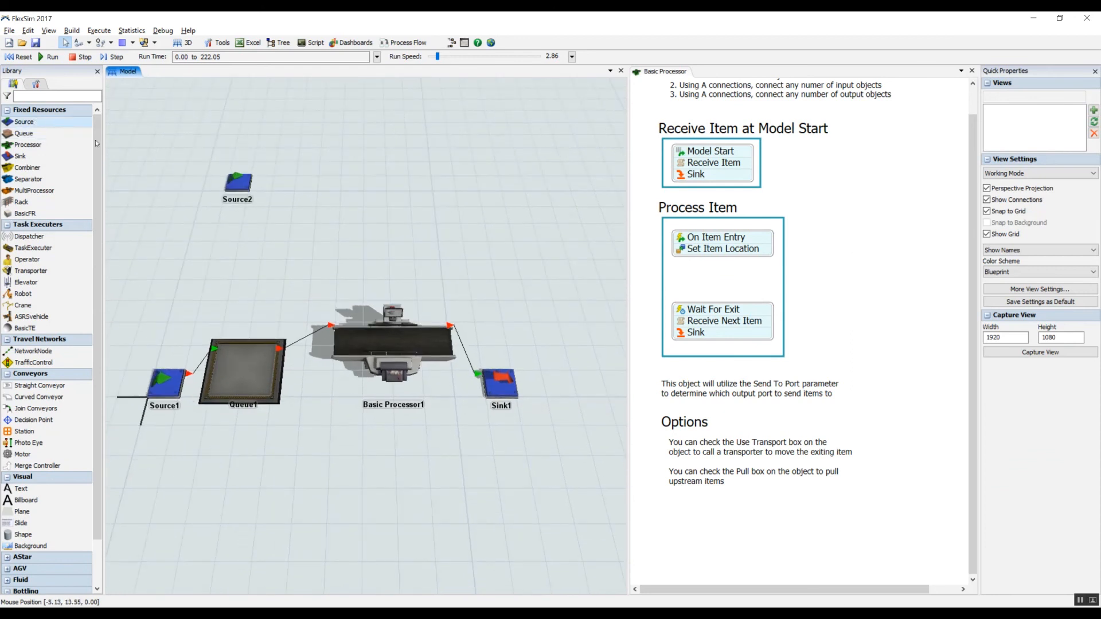
pyautogui.moveTo(35, 142); pyautogui.dragTo(335, 172)
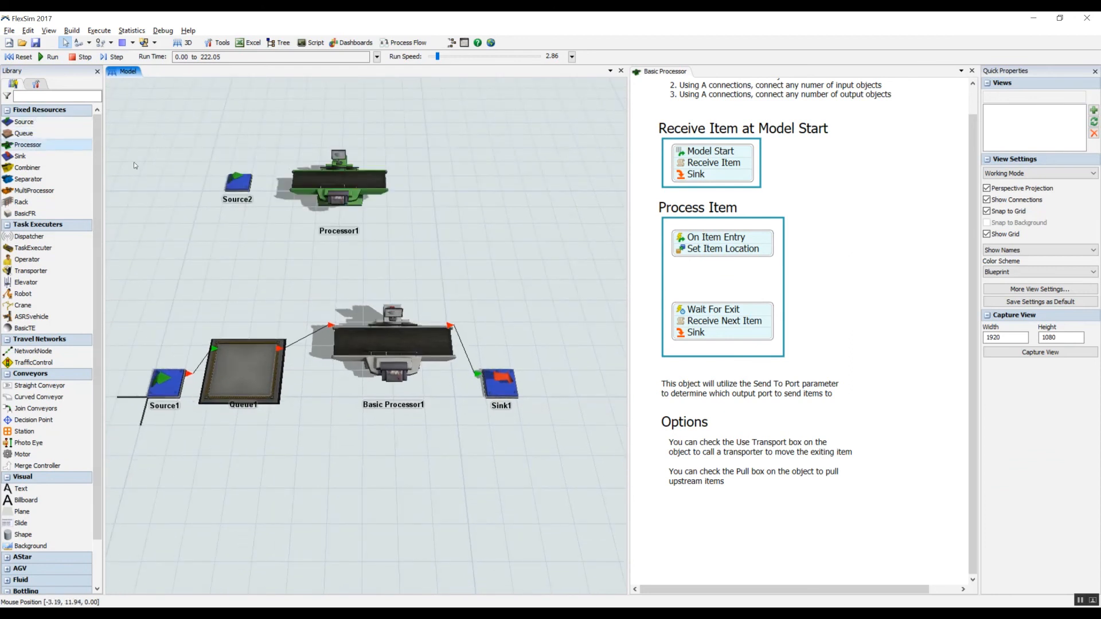
pyautogui.moveTo(46, 158); pyautogui.dragTo(422, 182)
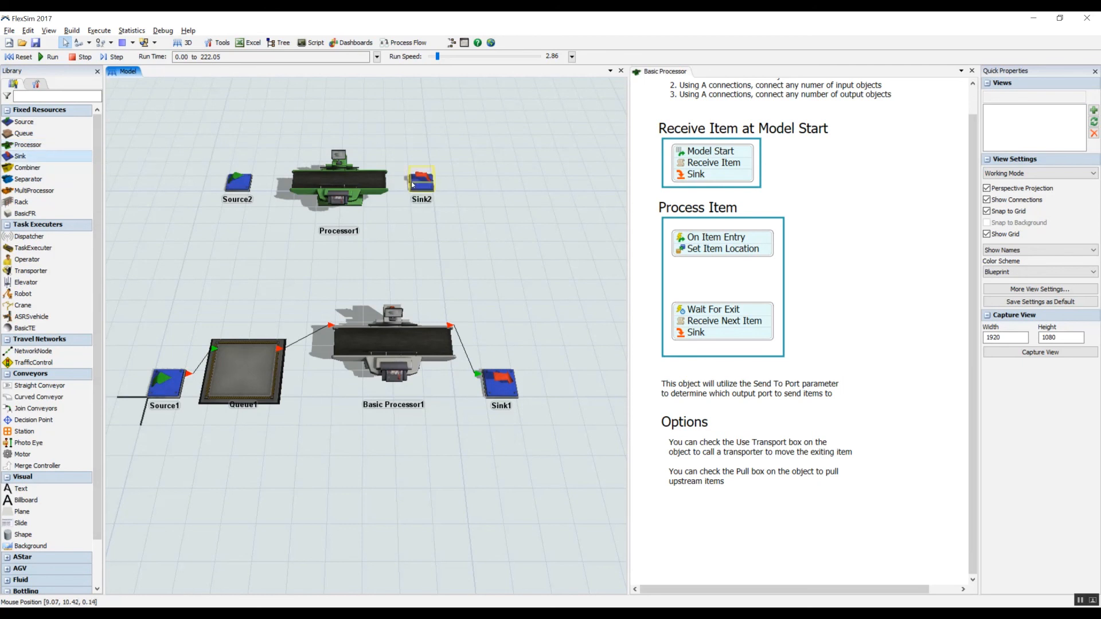
pyautogui.moveTo(238, 181); pyautogui.dragTo(298, 187)
pyautogui.click(312, 185)
pyautogui.click(421, 183)
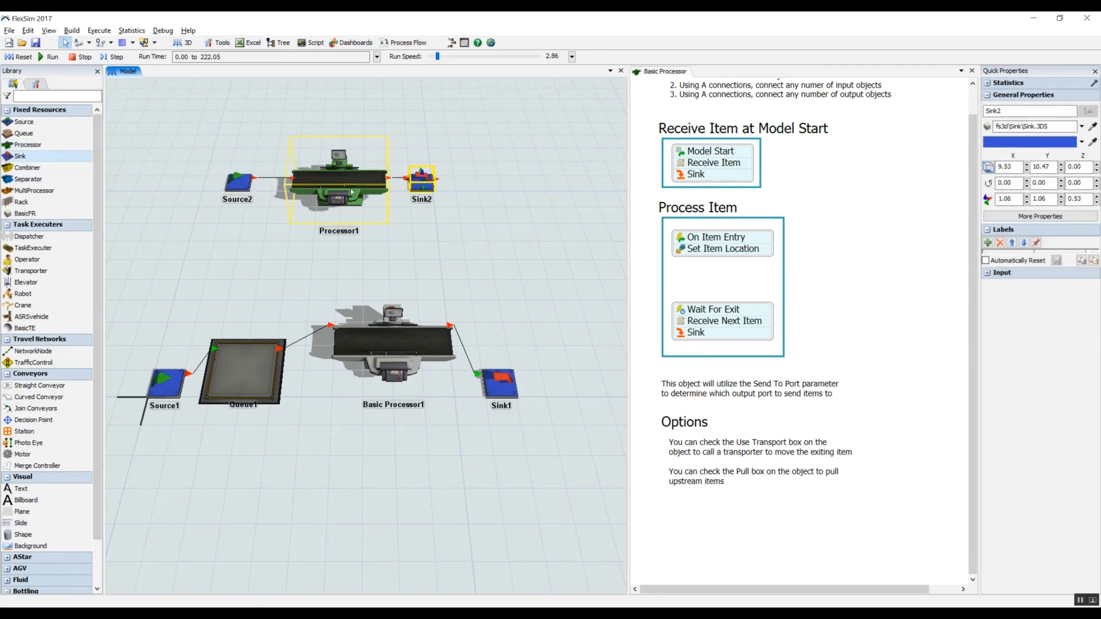
pyautogui.click(675, 277)
pyautogui.doubleClick(675, 273)
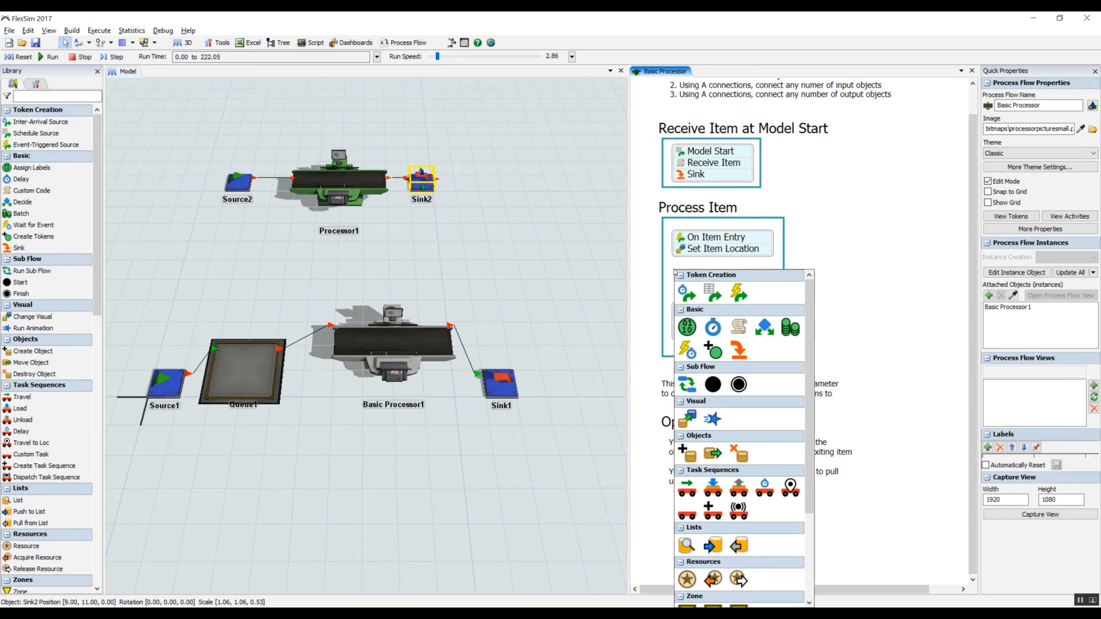
pyautogui.click(830, 251)
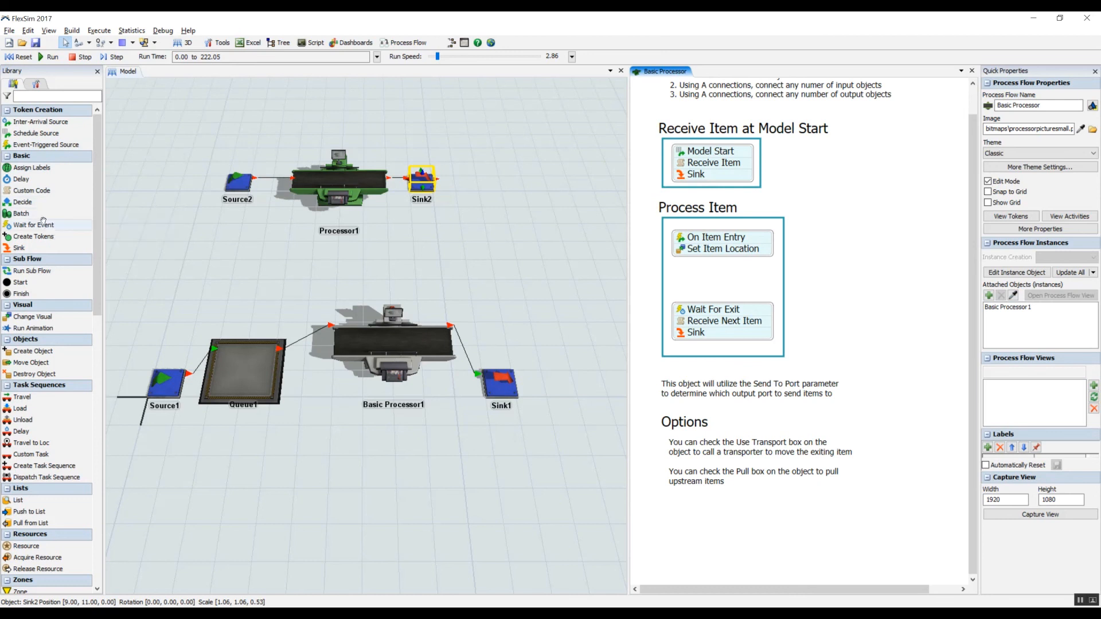
# - Add a Wait for Event activity linked between Set Item Location and Wait For Exit, listening for Processor1's On Exit event
pyautogui.moveTo(37, 225); pyautogui.dragTo(726, 309)
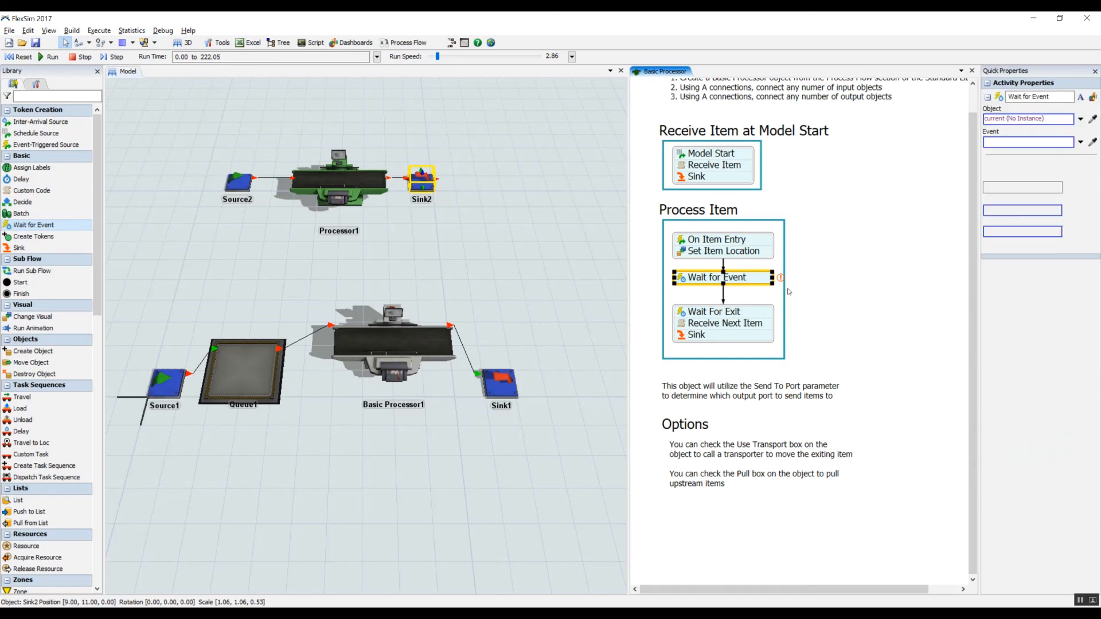
pyautogui.click(813, 275)
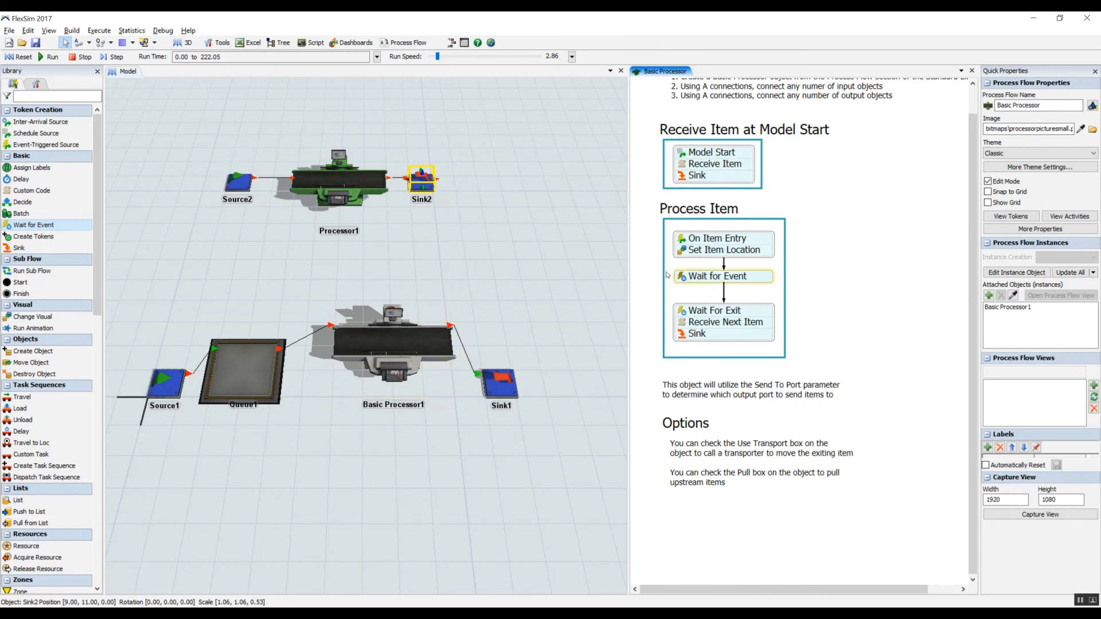
pyautogui.doubleClick(694, 279)
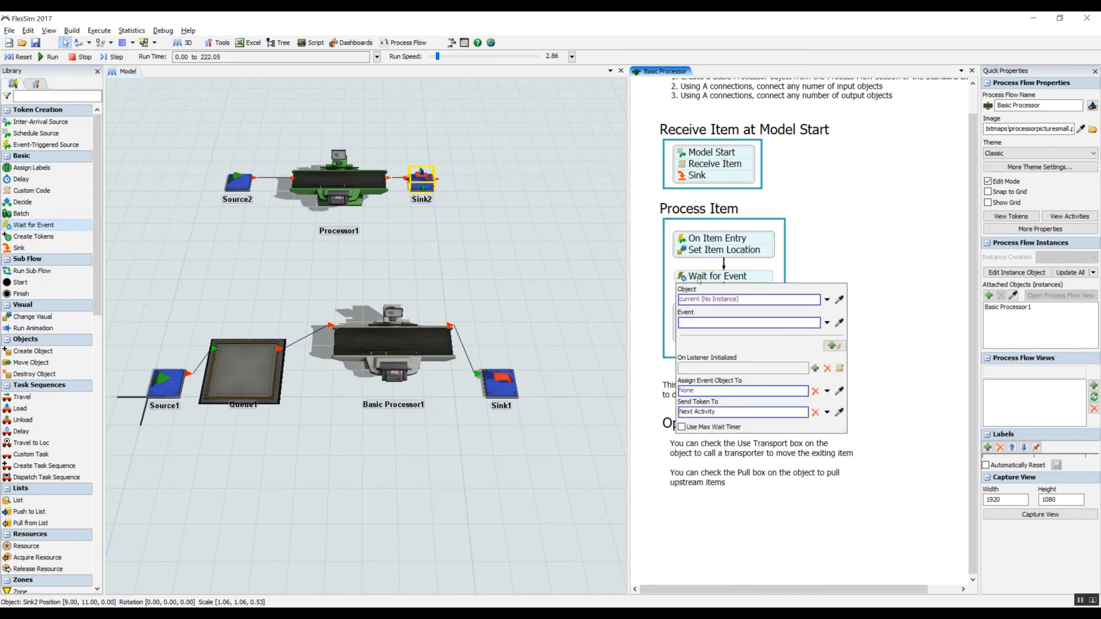
pyautogui.click(791, 279)
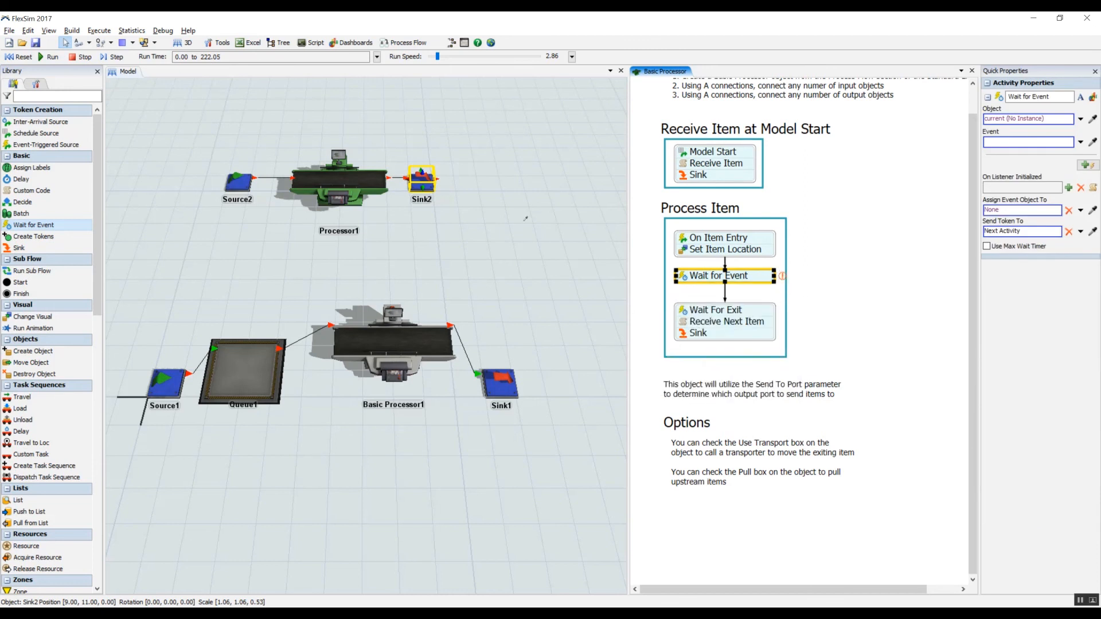
pyautogui.click(362, 185)
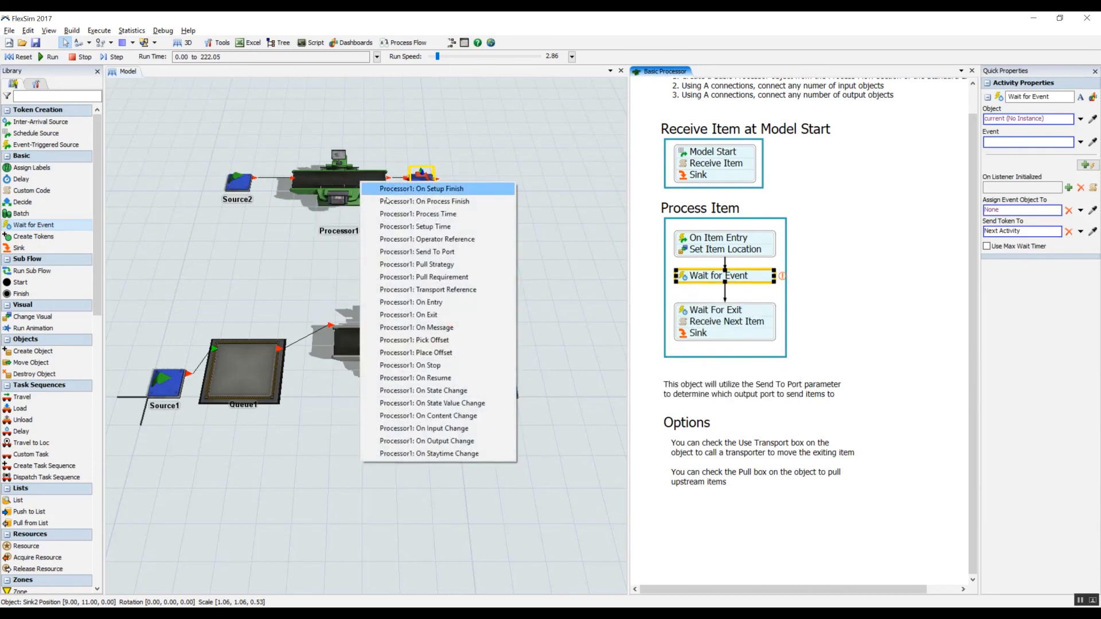
pyautogui.click(450, 315)
pyautogui.moveTo(406, 238); pyautogui.dragTo(415, 238)
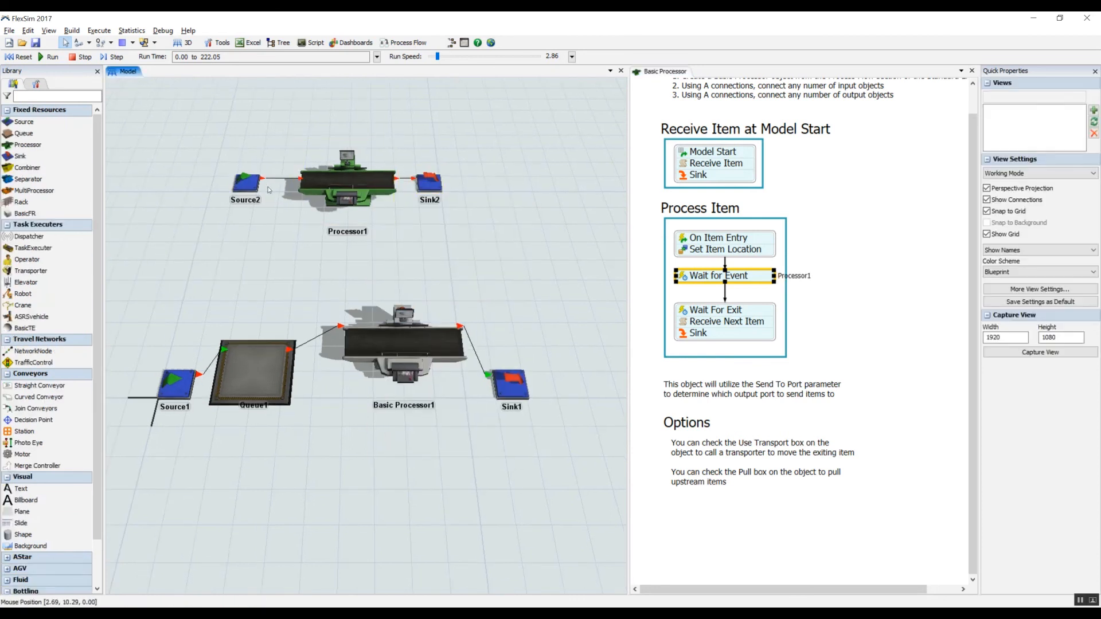
# - Set the inter-arrival time of Source2 to 100
pyautogui.click(244, 186)
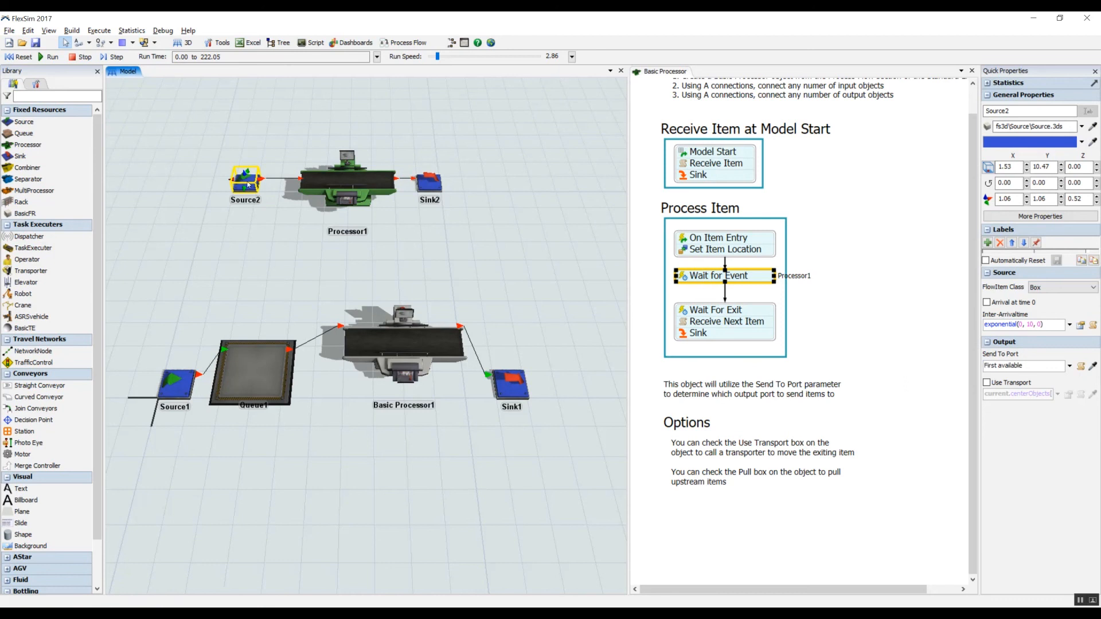
pyautogui.doubleClick(249, 186)
pyautogui.moveTo(419, 213); pyautogui.dragTo(279, 217)
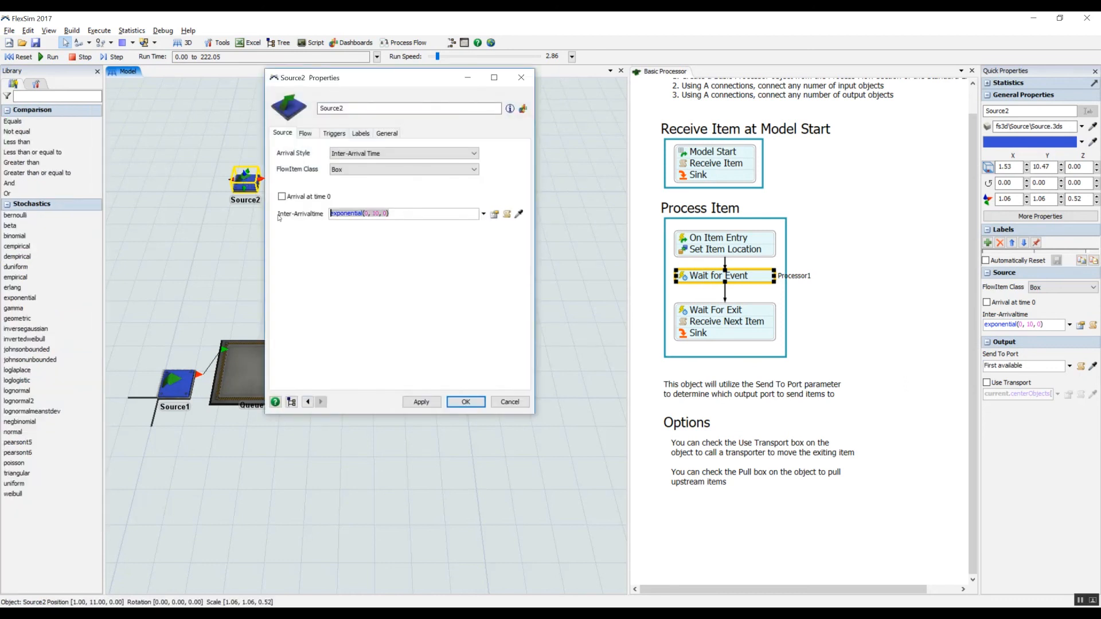
pyautogui.write('100')
pyautogui.click(411, 288)
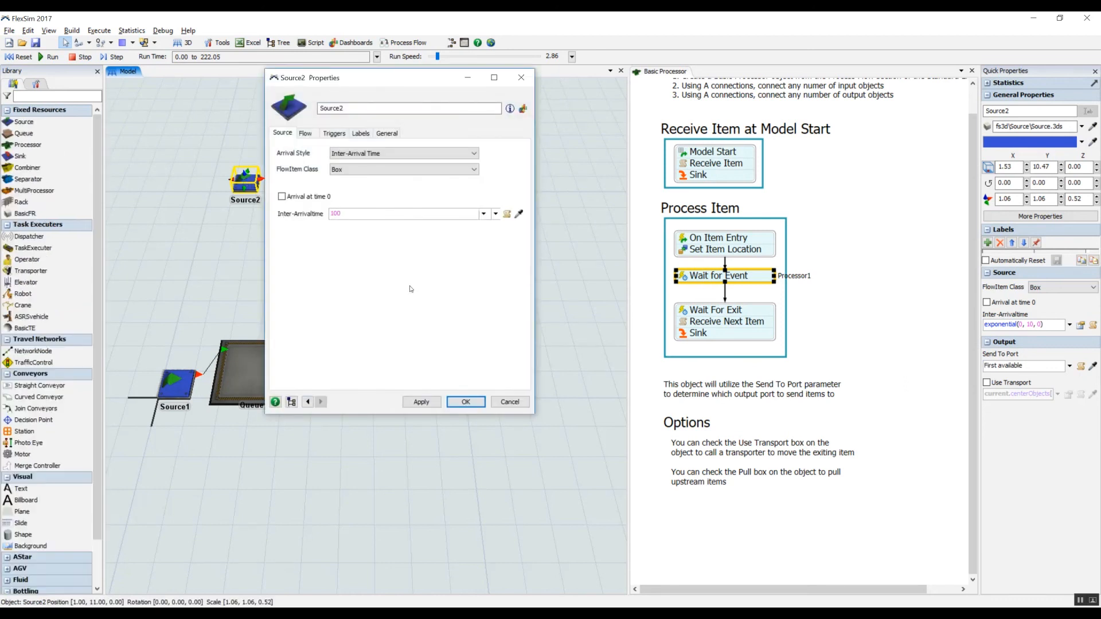
pyautogui.click(466, 402)
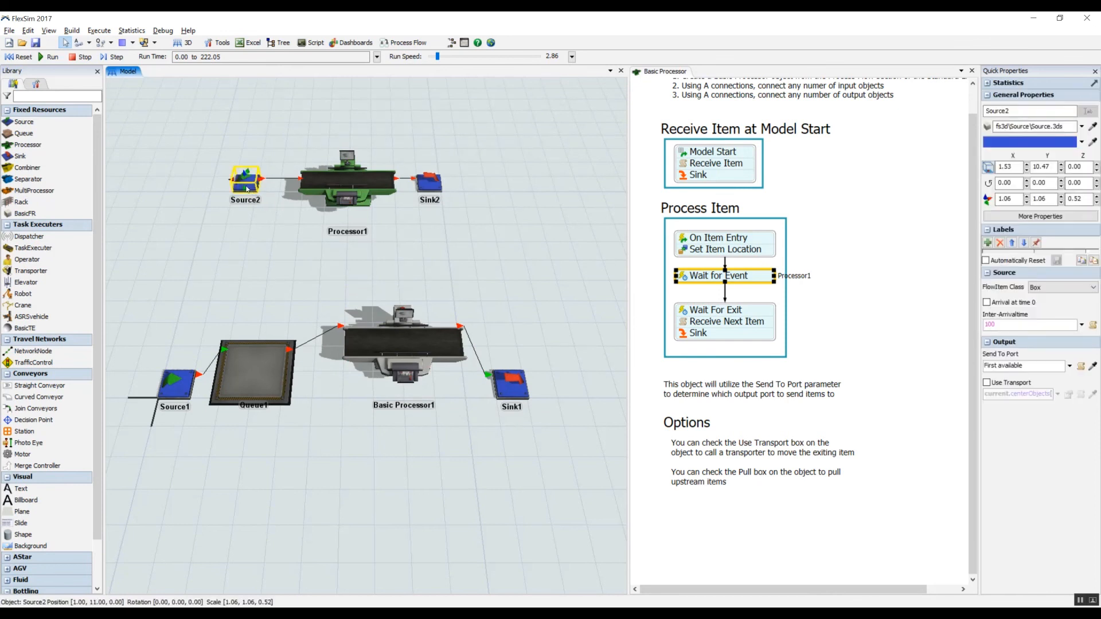
# - Check the Process Time setting in the properties of Processor1
pyautogui.doubleClick(357, 173)
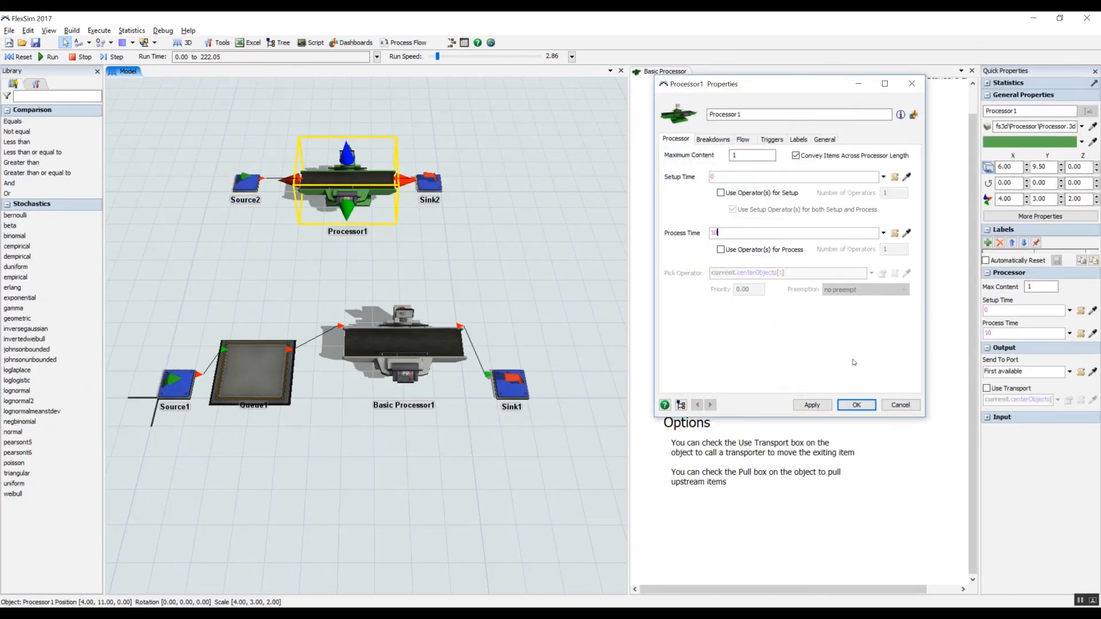
pyautogui.click(856, 405)
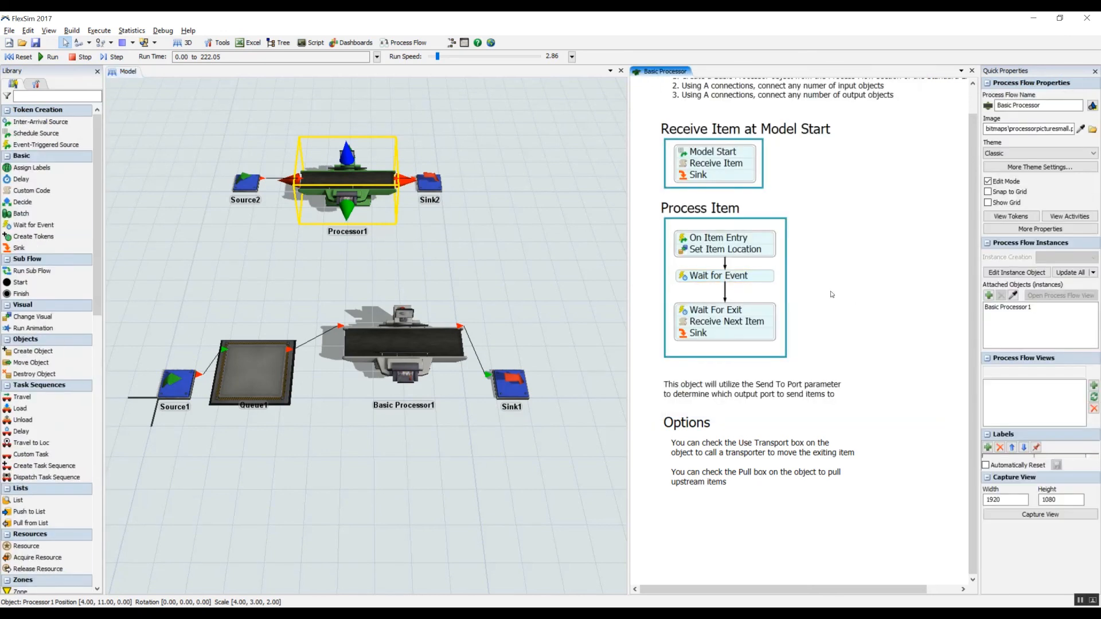
pyautogui.click(404, 268)
# - Run the model and examine the box on Basic Processor1 while its token is in Wait for Event
pyautogui.click(45, 58)
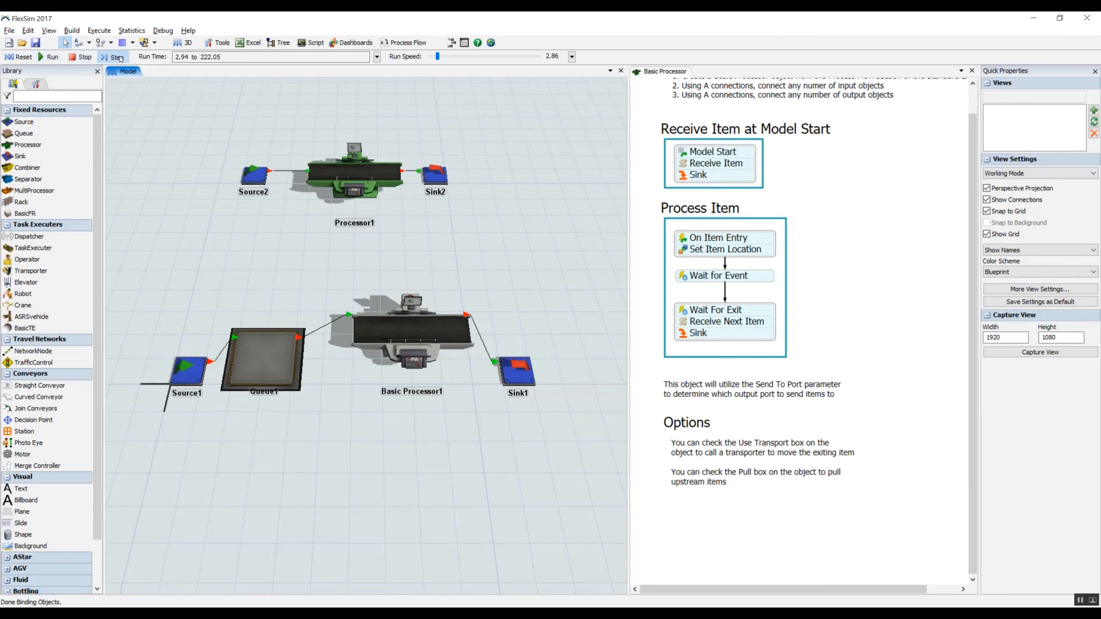
pyautogui.click(119, 57)
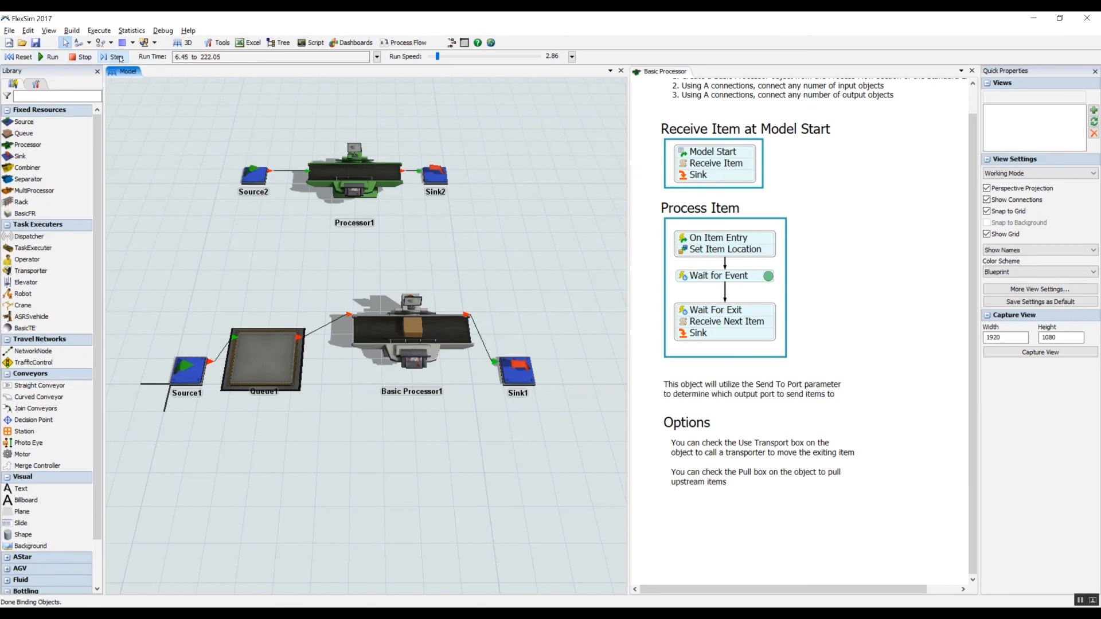
pyautogui.click(414, 326)
pyautogui.click(485, 263)
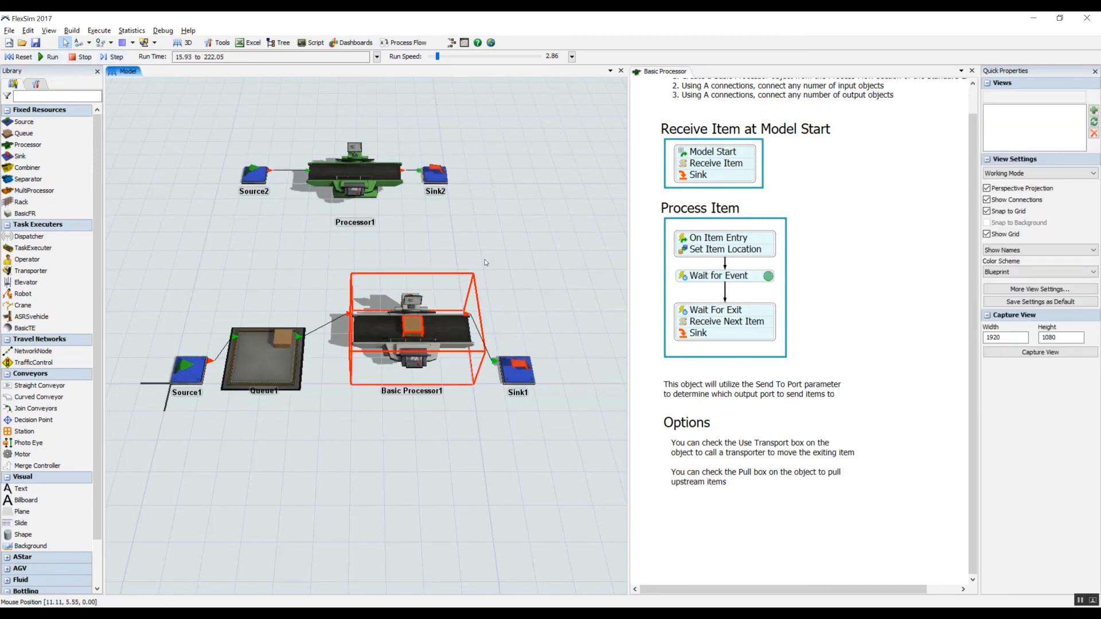
pyautogui.click(448, 340)
pyautogui.click(501, 272)
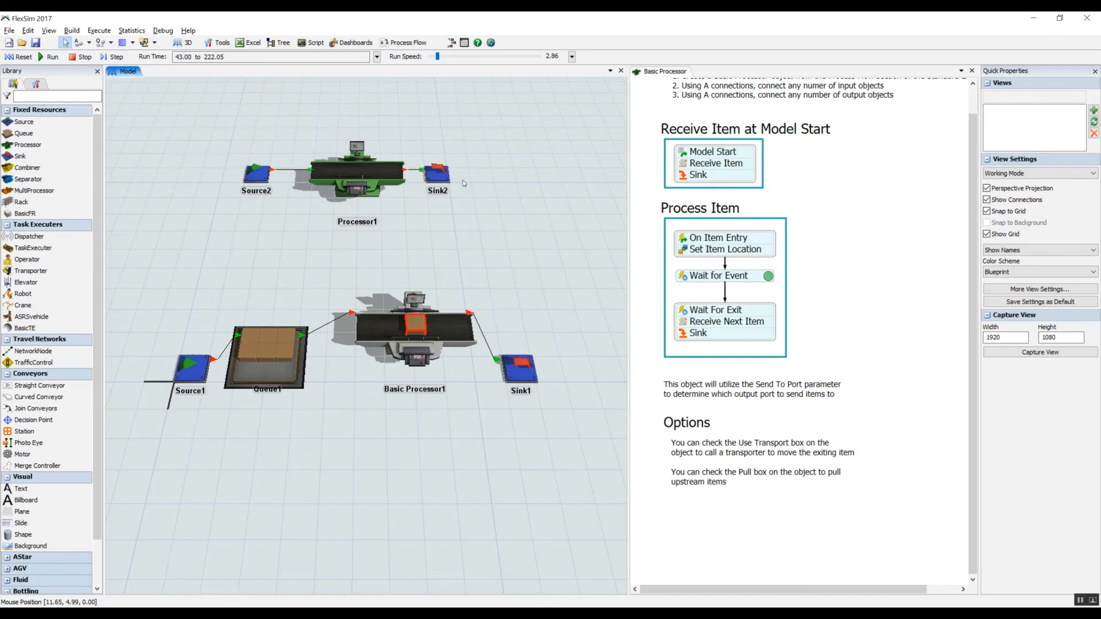
pyautogui.moveTo(478, 211)
pyautogui.mouseDown()
pyautogui.moveTo(496, 221)
pyautogui.moveTo(476, 225)
pyautogui.mouseUp()
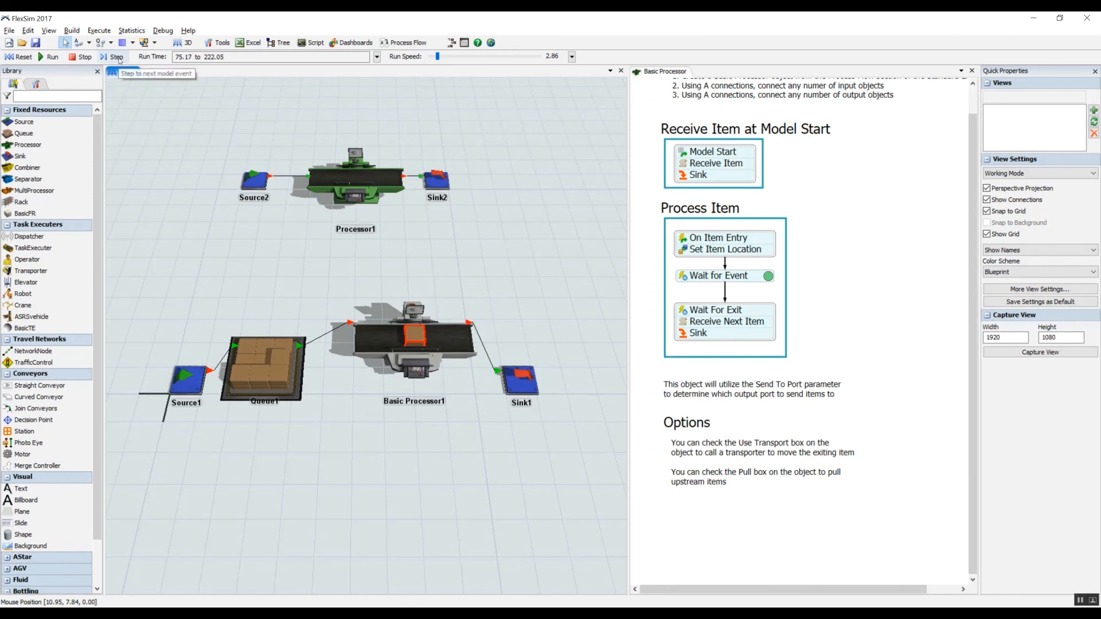
# - Advance the model until a box is on Processor1, stop the run, and inspect that box alongside the waiting token
pyautogui.click(120, 60)
pyautogui.click(120, 61)
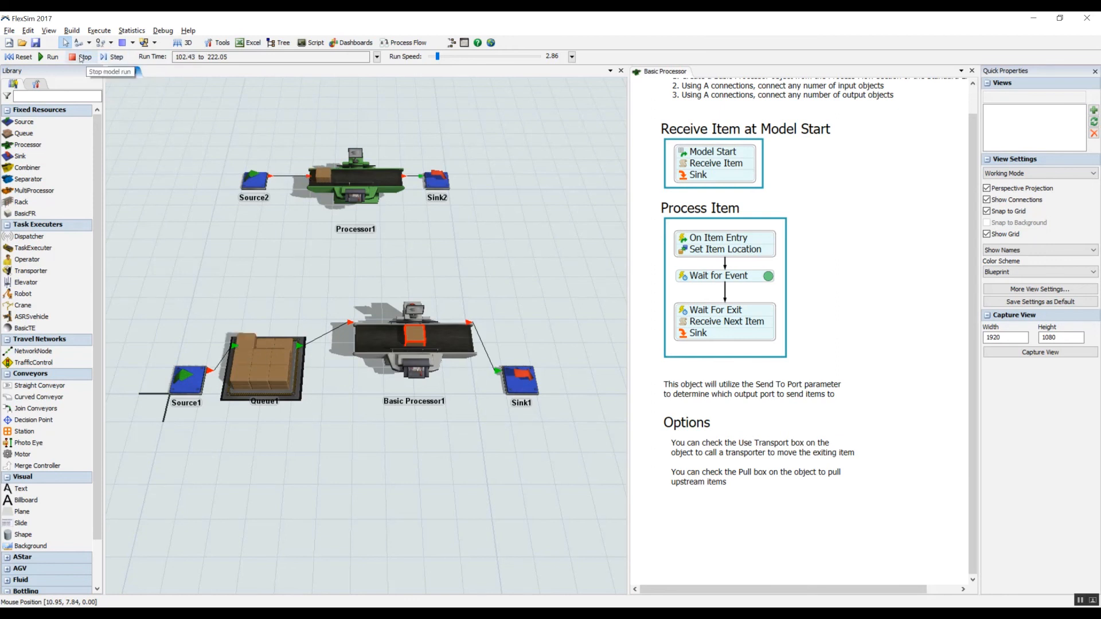
pyautogui.click(80, 57)
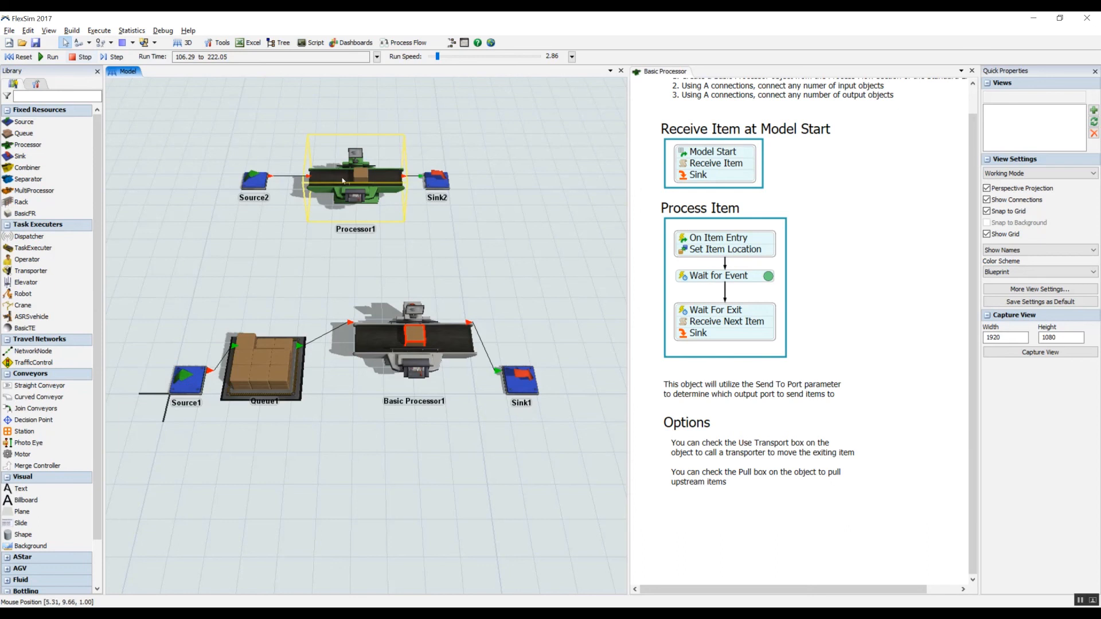
pyautogui.click(359, 176)
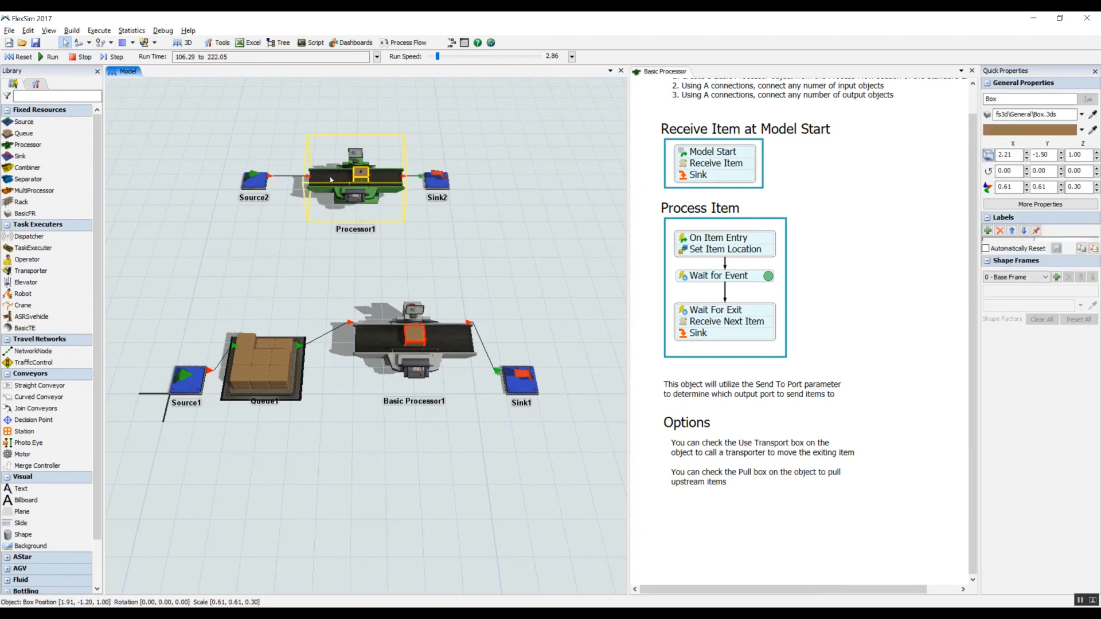
pyautogui.click(796, 243)
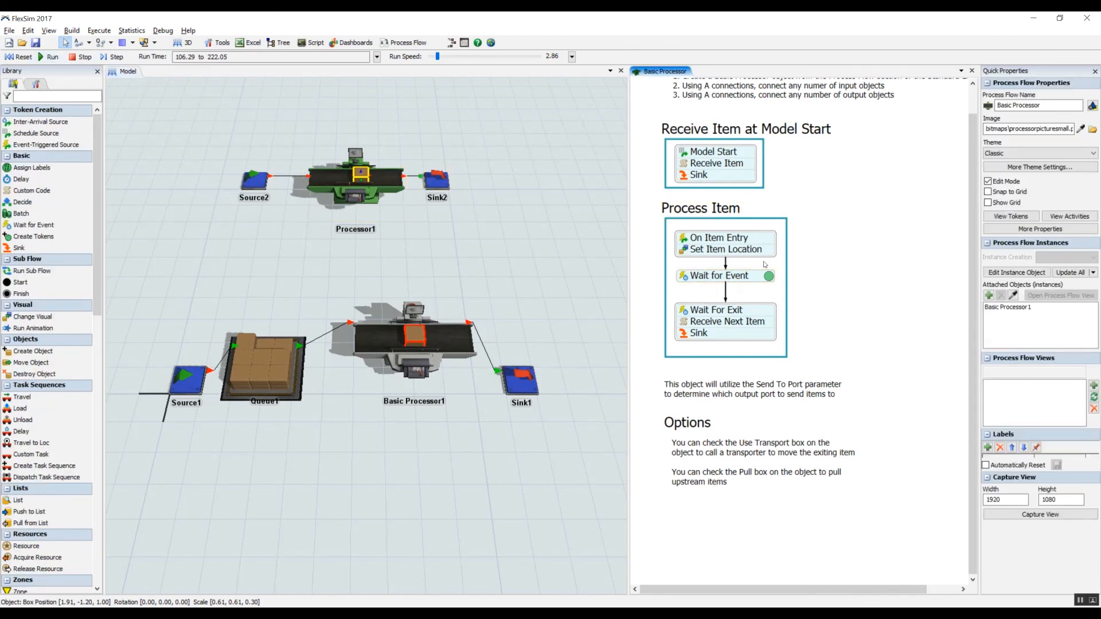
pyautogui.click(518, 281)
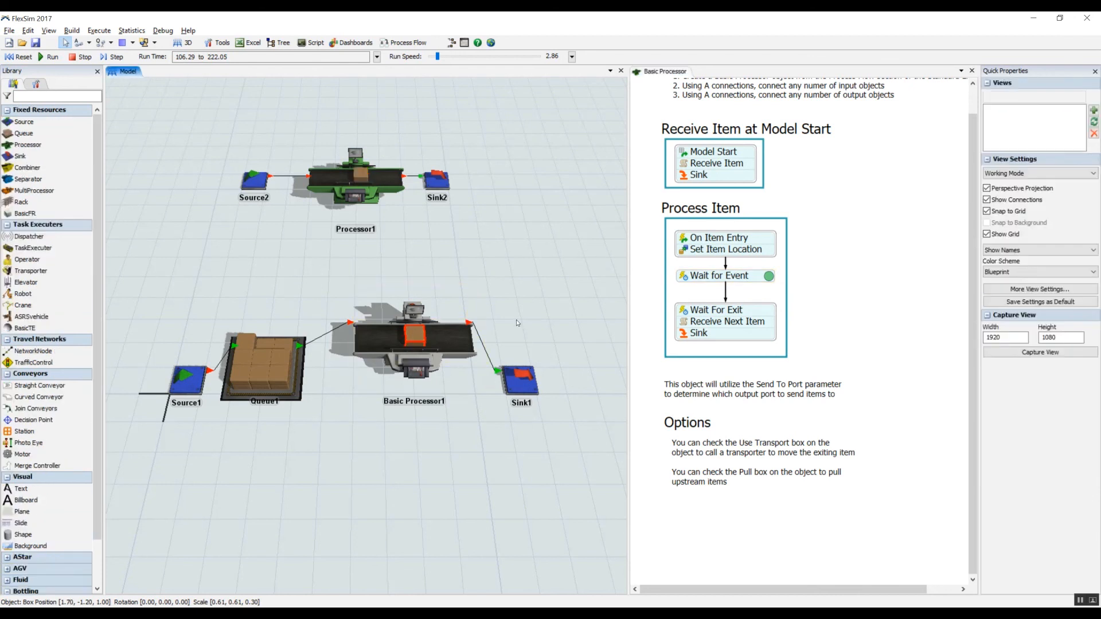
# - Advance the model past the box's exit from Processor1 and check the input throughput of Sink1
pyautogui.click(414, 335)
pyautogui.click(540, 376)
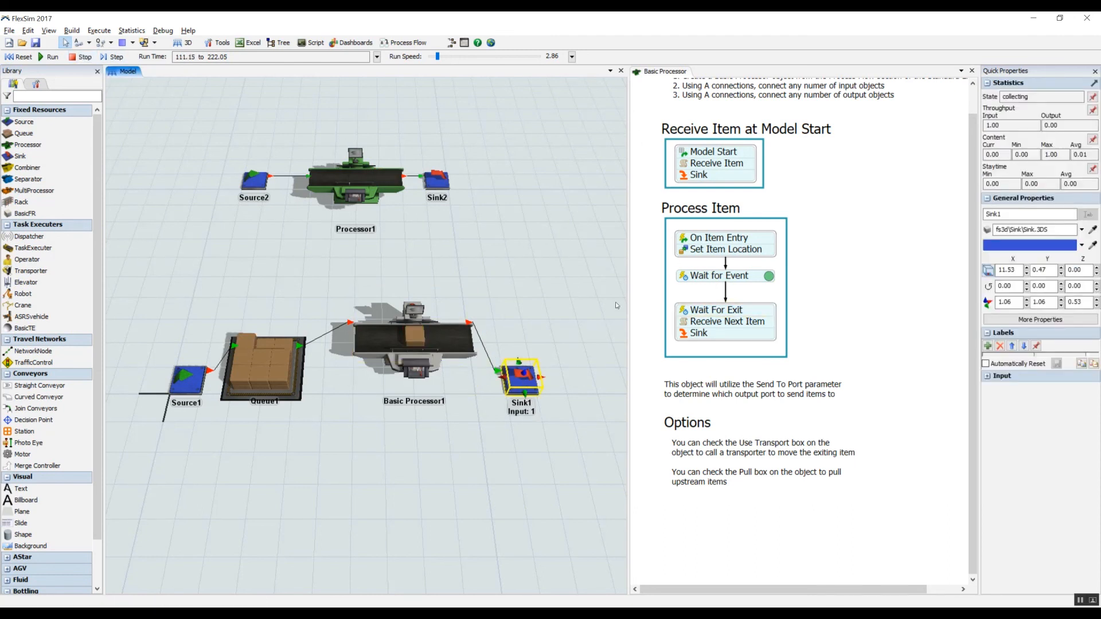
pyautogui.click(1006, 124)
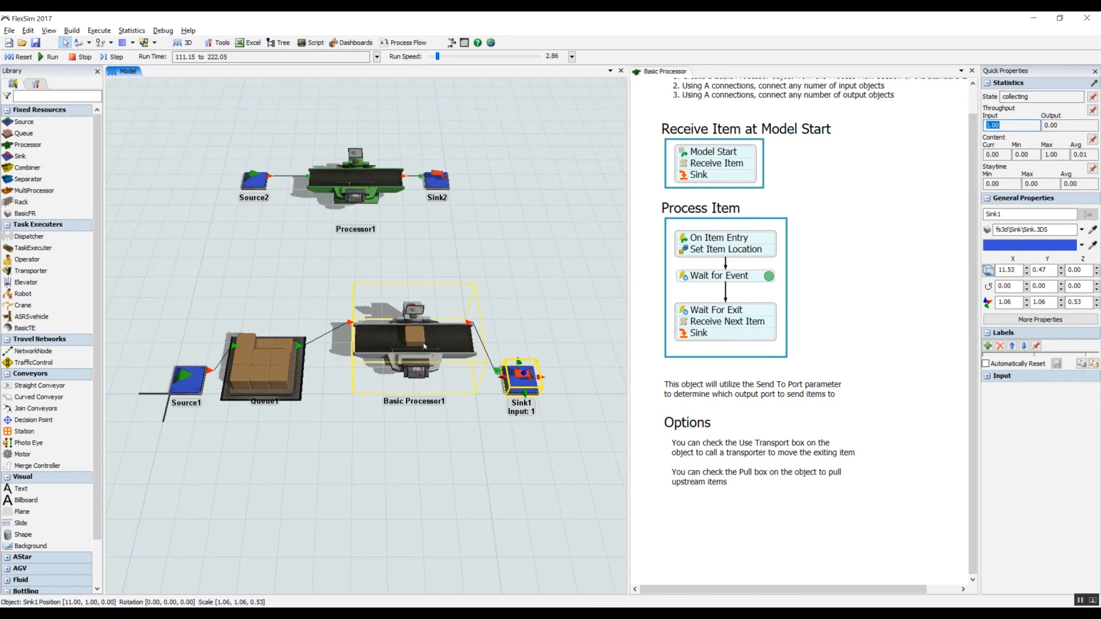
pyautogui.click(864, 255)
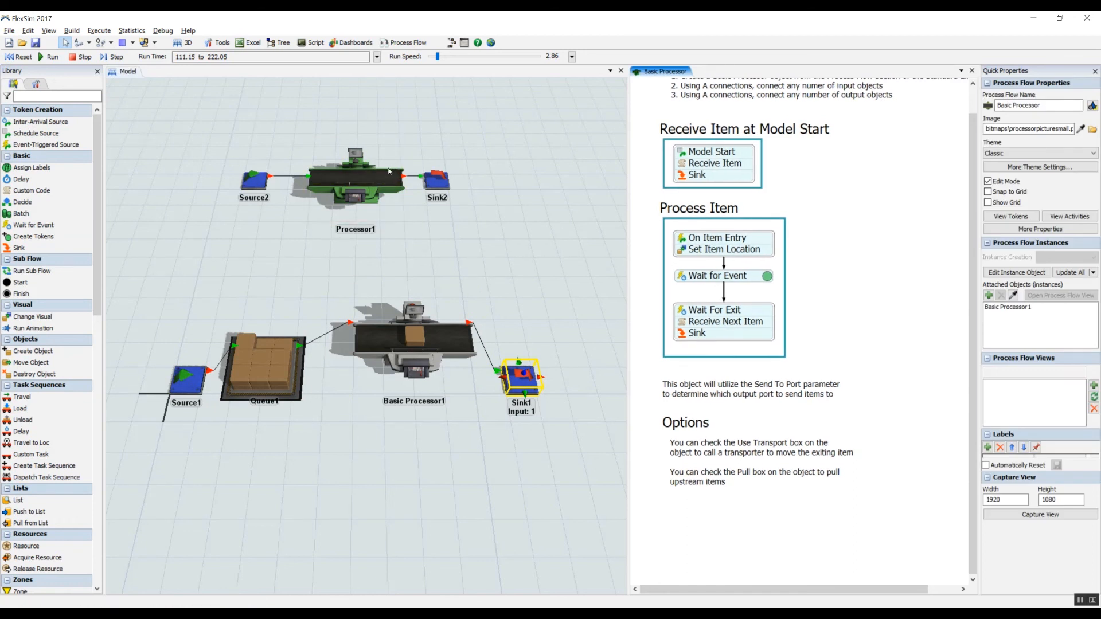
pyautogui.moveTo(479, 239); pyautogui.dragTo(499, 247)
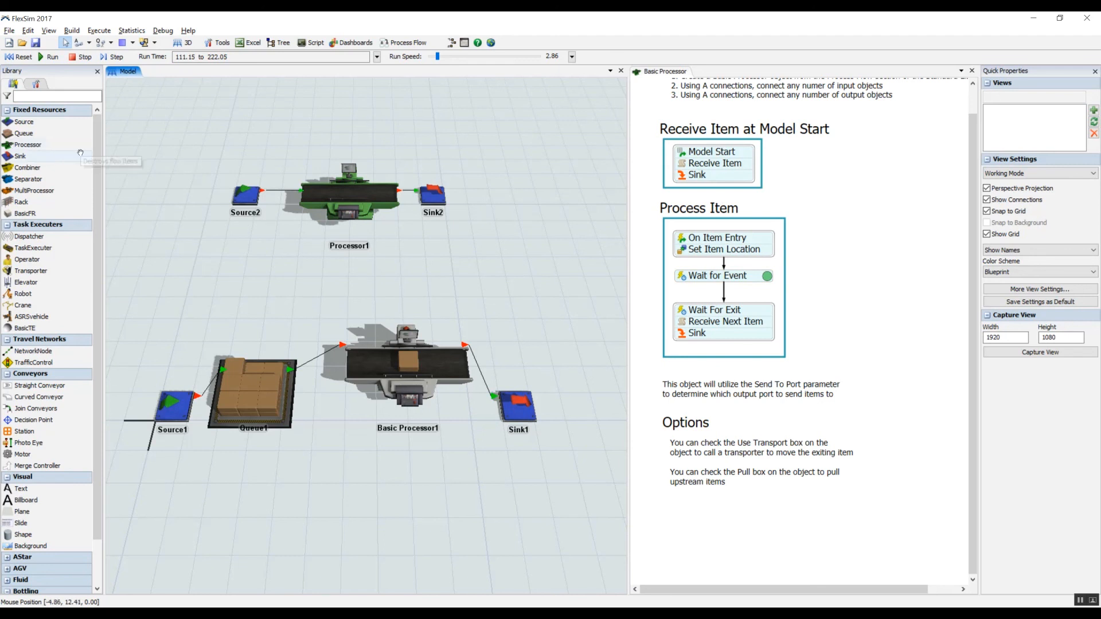
pyautogui.click(856, 268)
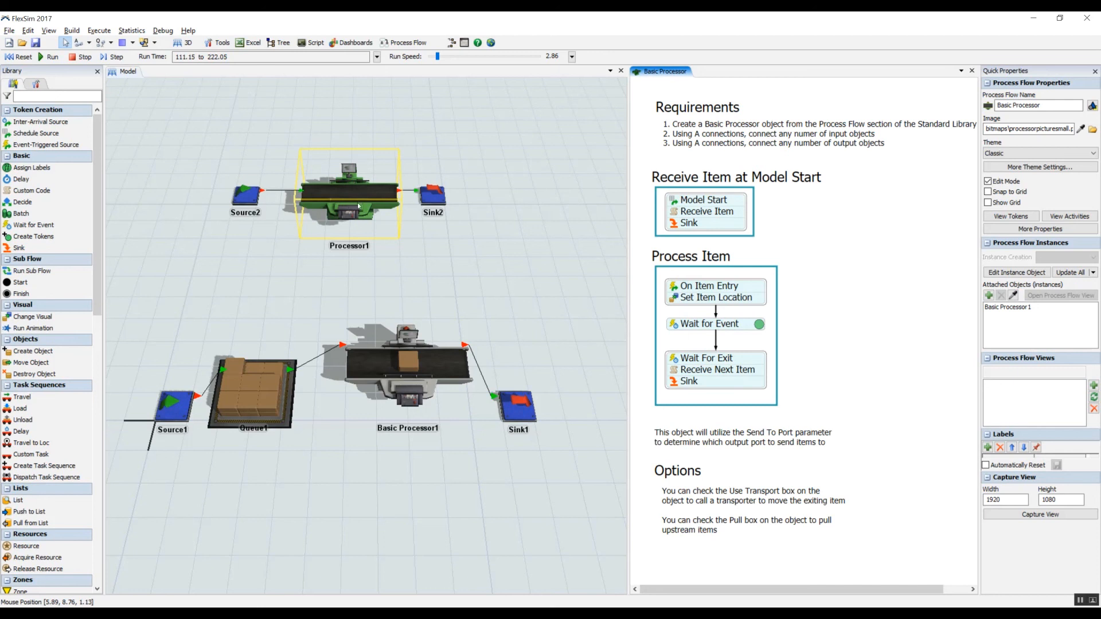
pyautogui.doubleClick(828, 254)
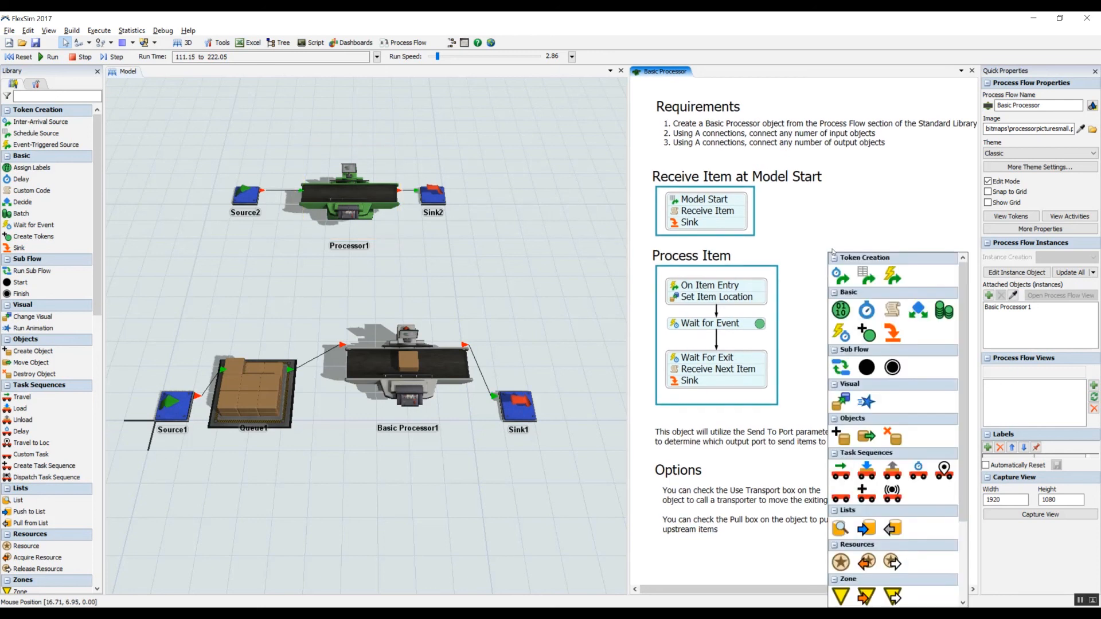
pyautogui.click(815, 216)
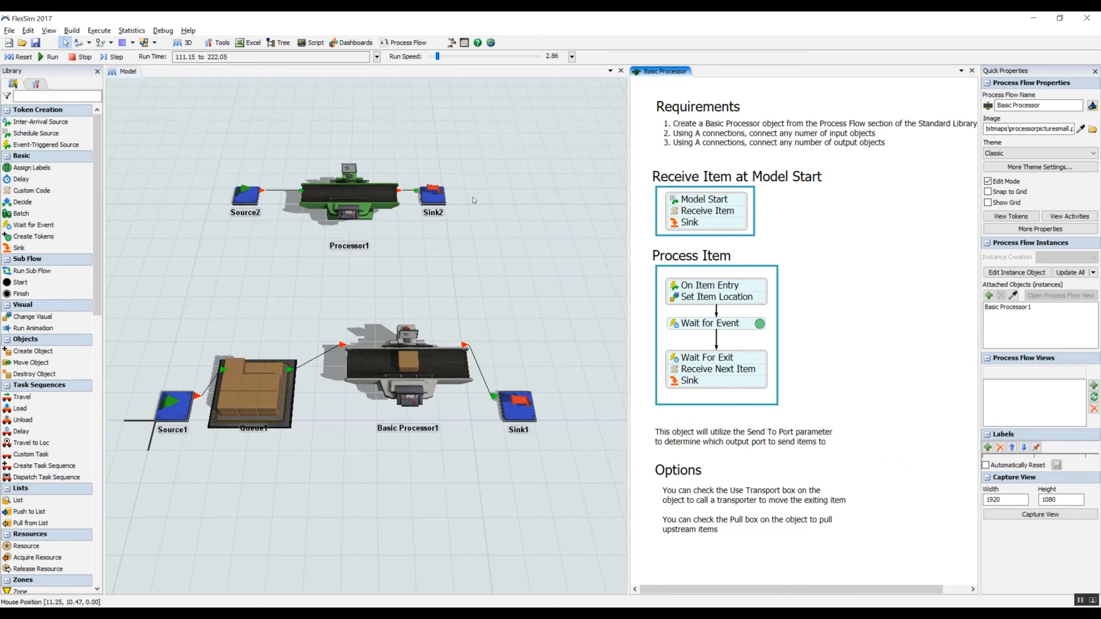
pyautogui.moveTo(841, 244); pyautogui.dragTo(832, 243)
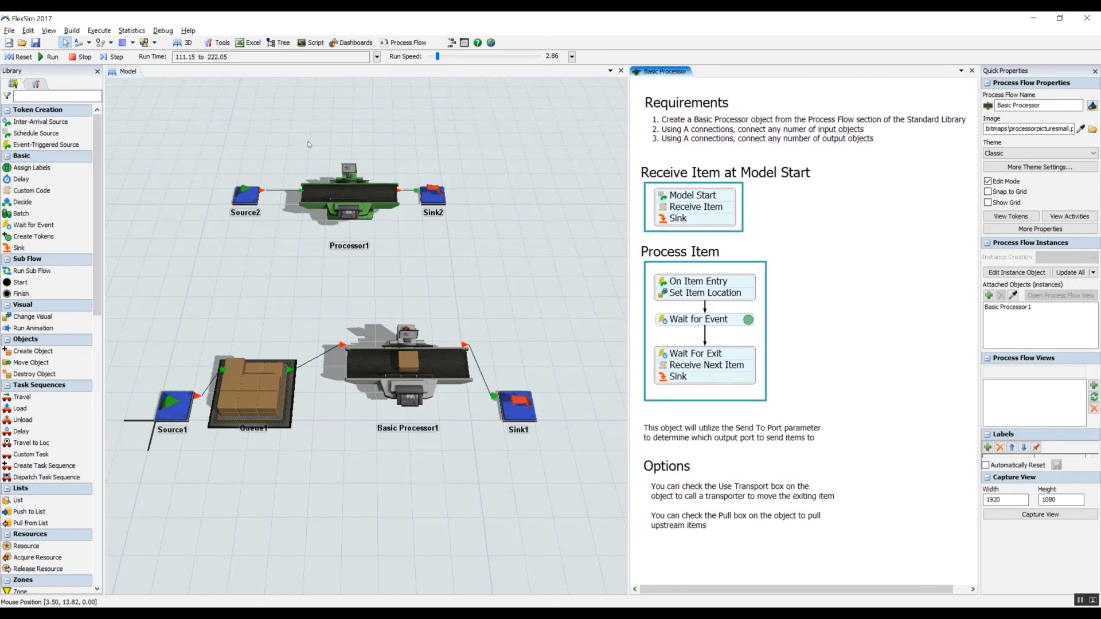